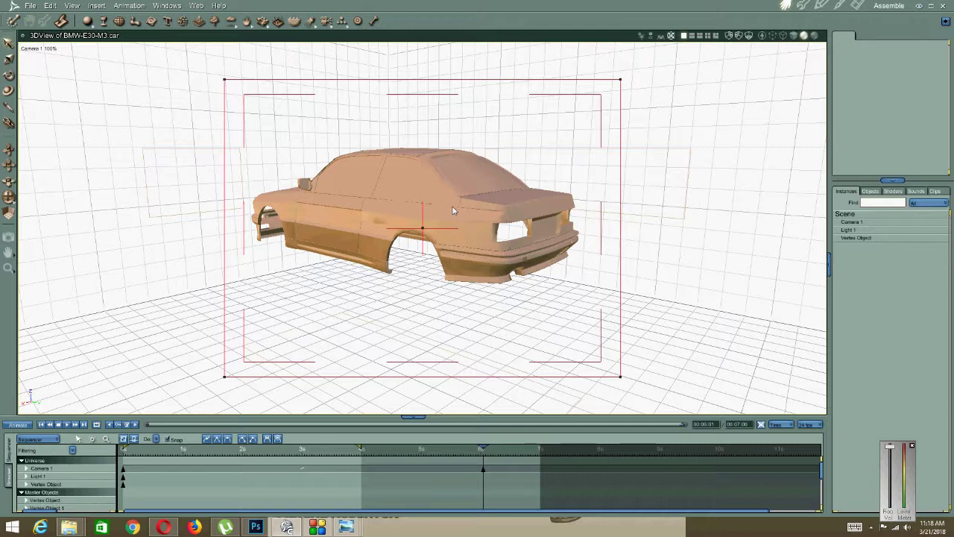
Open the car body vertex object for mesh editing and clear the side window selection.
{"action": "left_click", "coordinate": [452, 211]}
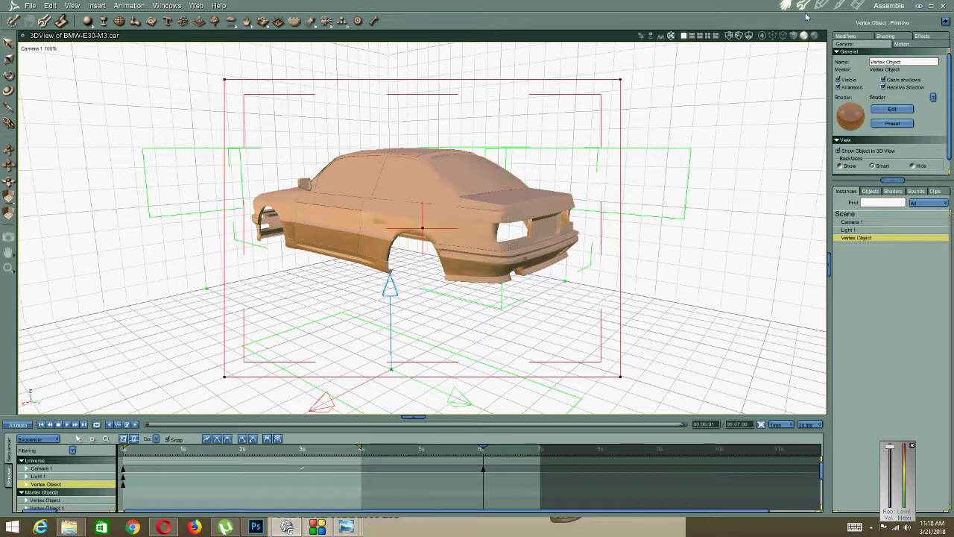
{"action": "left_click", "coordinate": [804, 9]}
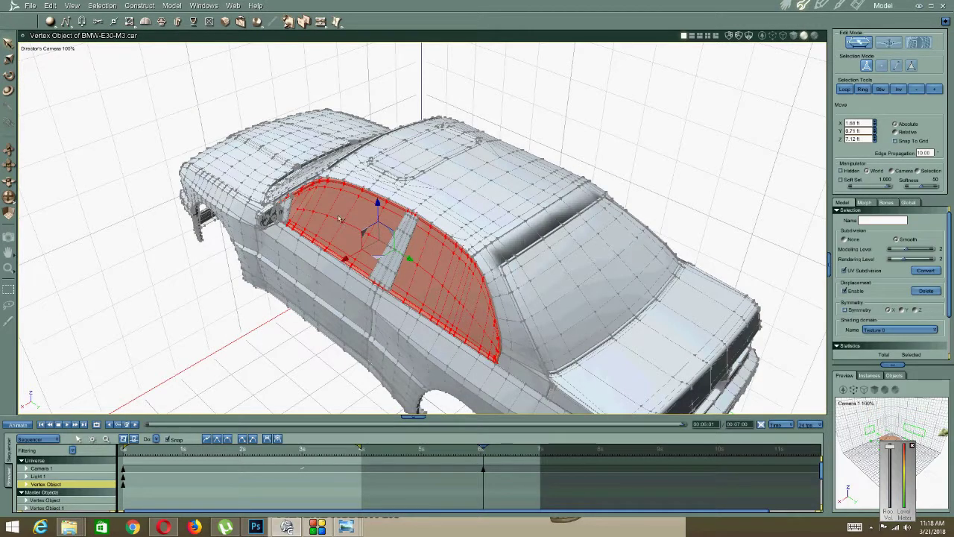
{"action": "middle_click_drag", "start_coordinate": [257, 274], "coordinate": [388, 237]}
{"action": "scroll", "coordinate": [369, 244], "scroll_direction": "up", "scroll_amount": 5}
{"action": "left_click", "coordinate": [734, 333]}
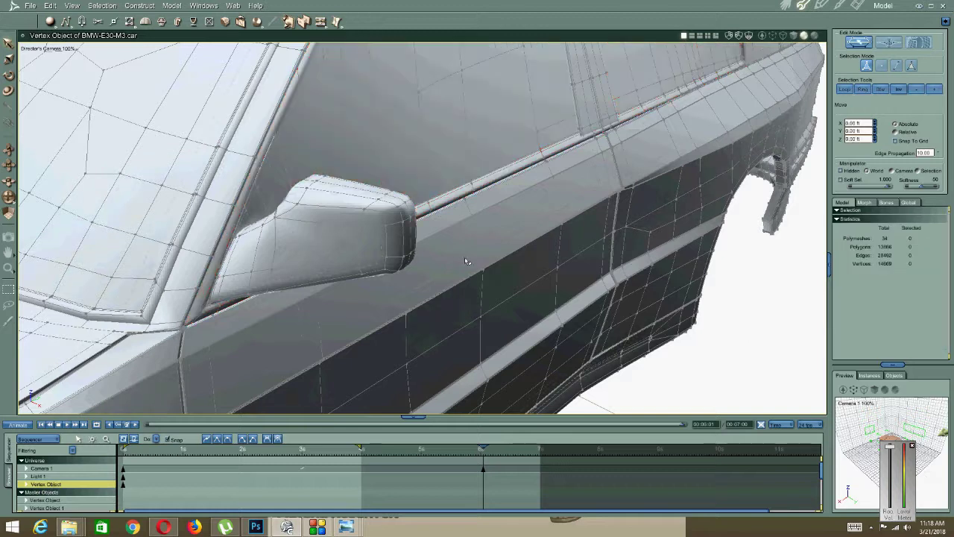
Isolate the side mirror by selecting its mesh, inverting the selection and hiding the rest of the car.
{"action": "left_click", "coordinate": [270, 224]}
{"action": "left_click", "coordinate": [747, 354]}
{"action": "left_click", "coordinate": [911, 66]}
{"action": "double_click", "coordinate": [328, 231]}
{"action": "middle_click_drag", "start_coordinate": [327, 232], "coordinate": [499, 277]}
{"action": "left_click", "coordinate": [900, 88]}
{"action": "left_click", "coordinate": [93, 6]}
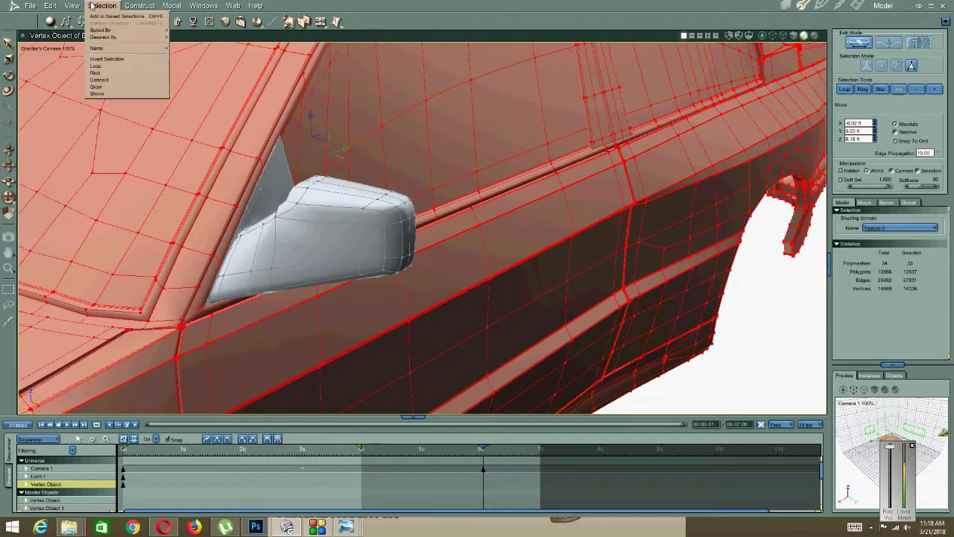
{"action": "mouse_move", "coordinate": [74, 7]}
{"action": "left_click", "coordinate": [82, 94]}
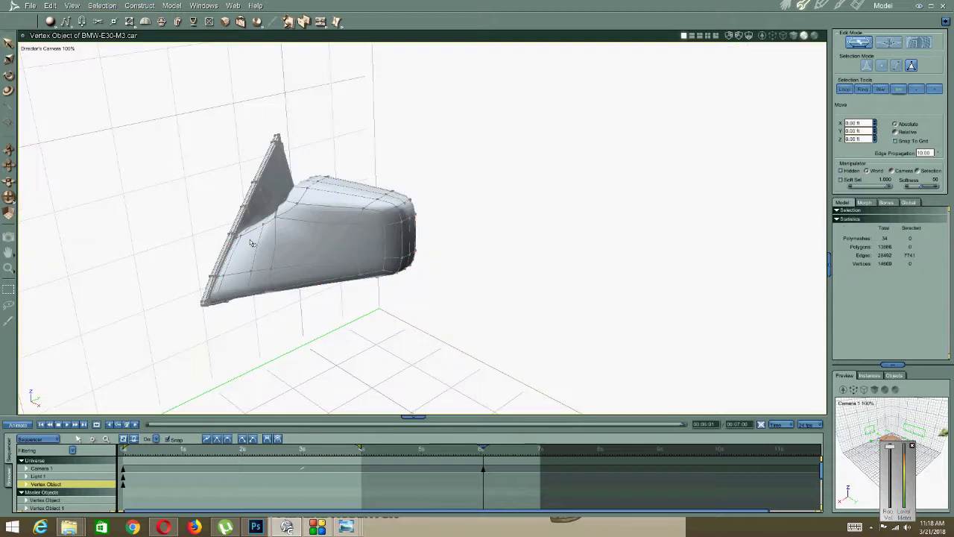
{"action": "left_click", "coordinate": [252, 243]}
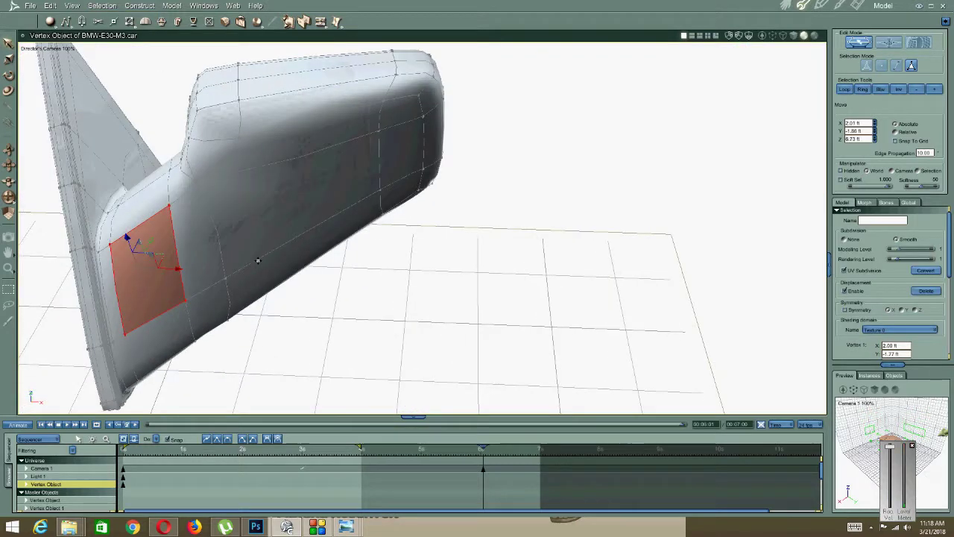
{"action": "middle_click_drag", "start_coordinate": [258, 261], "coordinate": [321, 313]}
{"action": "left_click", "coordinate": [403, 356]}
{"action": "left_click", "coordinate": [897, 65]}
{"action": "left_click", "coordinate": [163, 215]}
{"action": "middle_click_drag", "start_coordinate": [126, 233], "coordinate": [156, 199]}
{"action": "left_click", "coordinate": [121, 245], "text": "shift"}
{"action": "left_click", "coordinate": [199, 202], "text": "shift"}
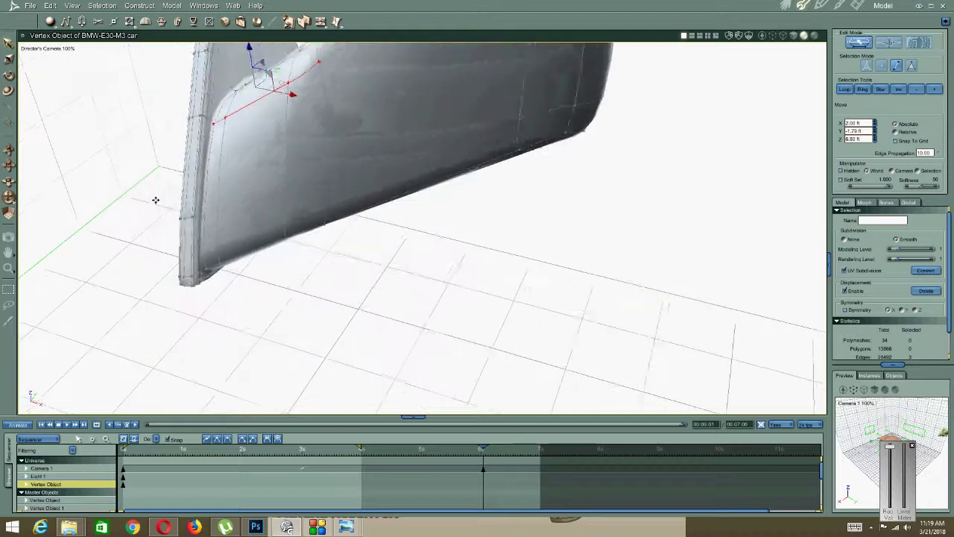
{"action": "left_click", "coordinate": [254, 308]}
Try to link the lower inner vertex of the mirror housing diagonally to its upper vertex, and undo the link.
{"action": "left_click", "coordinate": [266, 136]}
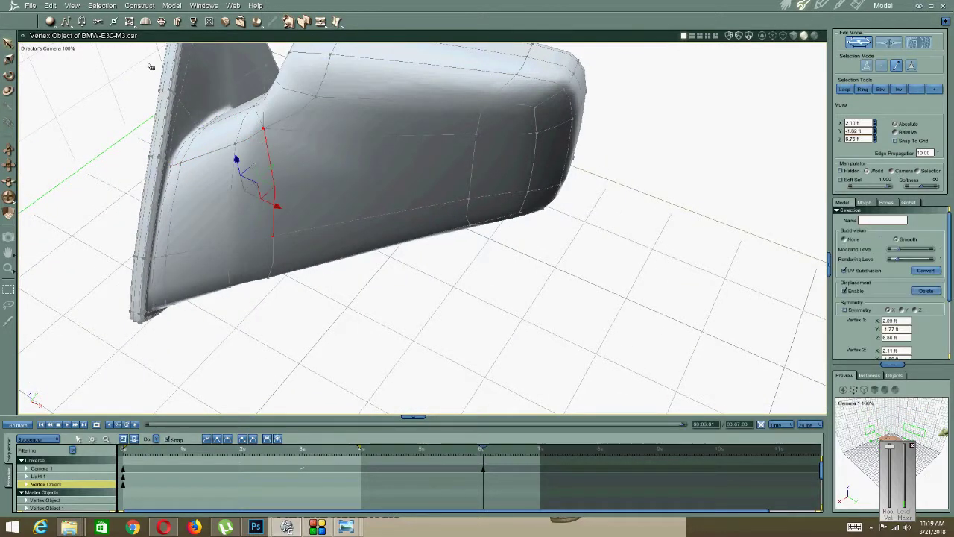
{"action": "left_click", "coordinate": [114, 21]}
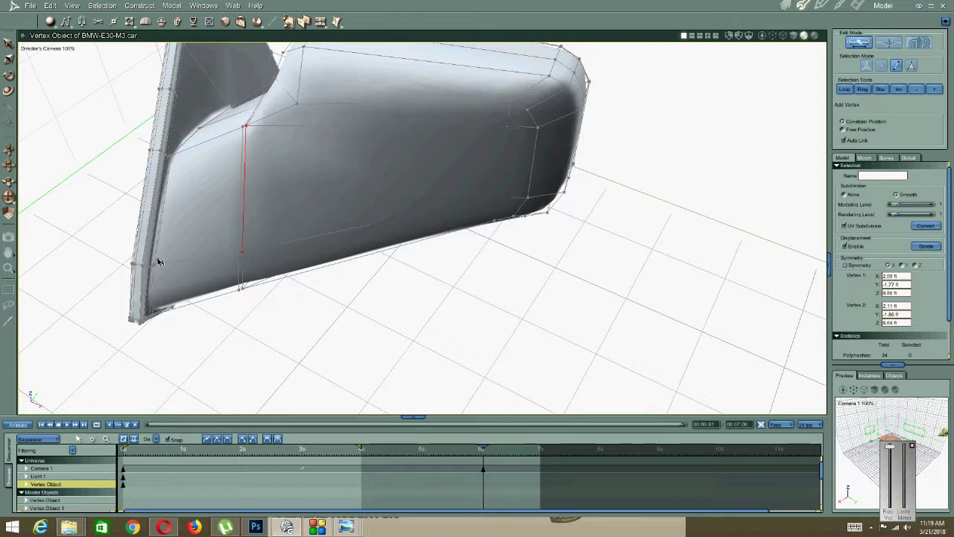
{"action": "left_click", "coordinate": [129, 21]}
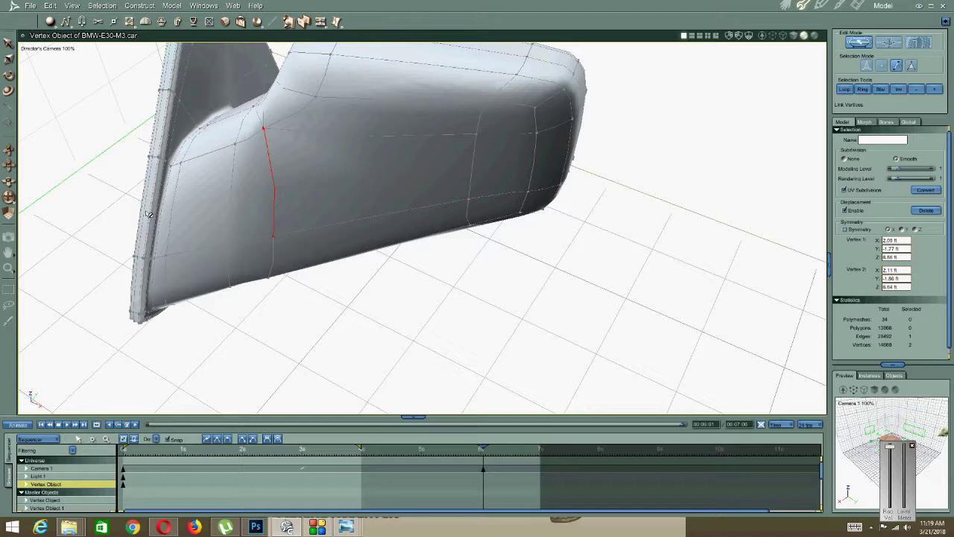
{"action": "left_click", "coordinate": [166, 257]}
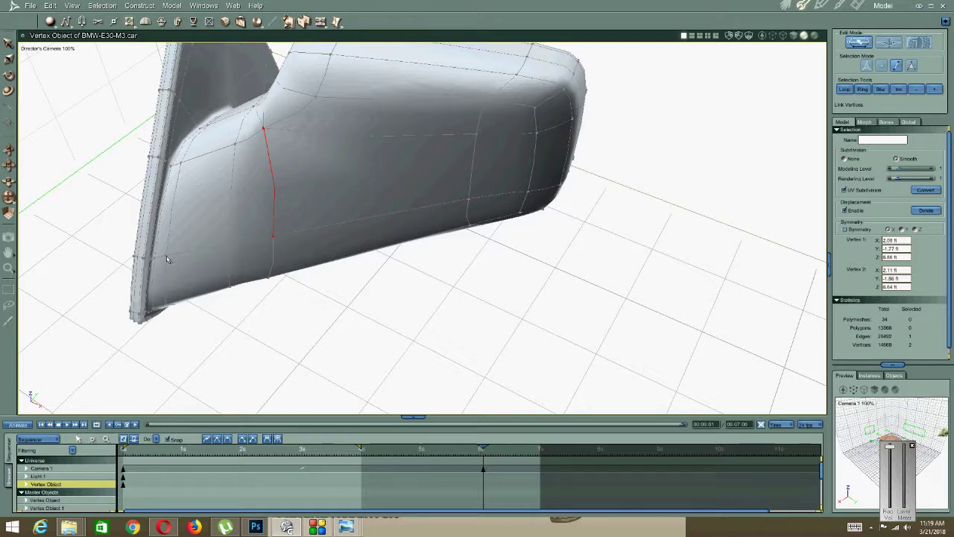
{"action": "left_click", "coordinate": [236, 144]}
{"action": "middle_click_drag", "start_coordinate": [167, 237], "coordinate": [179, 202]}
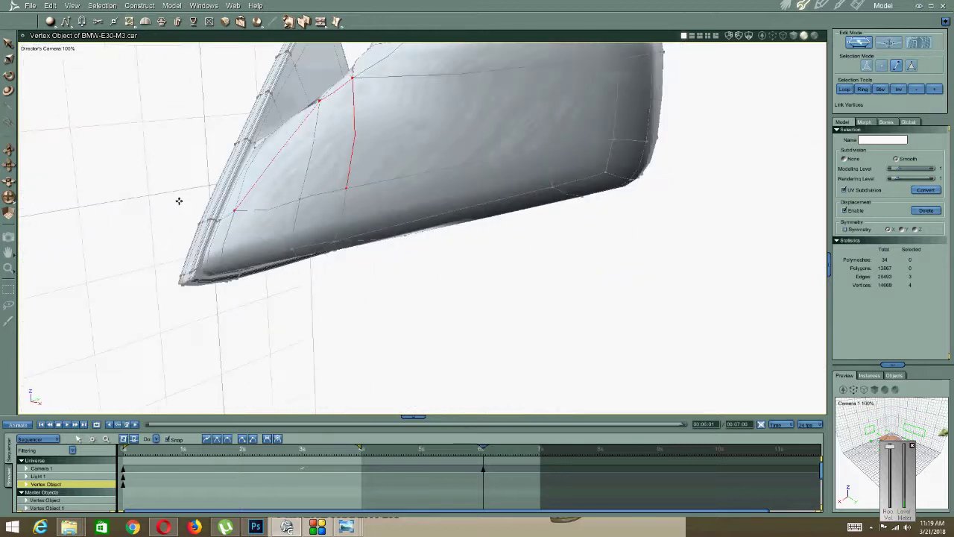
{"action": "left_click", "coordinate": [844, 159]}
{"action": "middle_click_drag", "start_coordinate": [307, 225], "coordinate": [293, 255]}
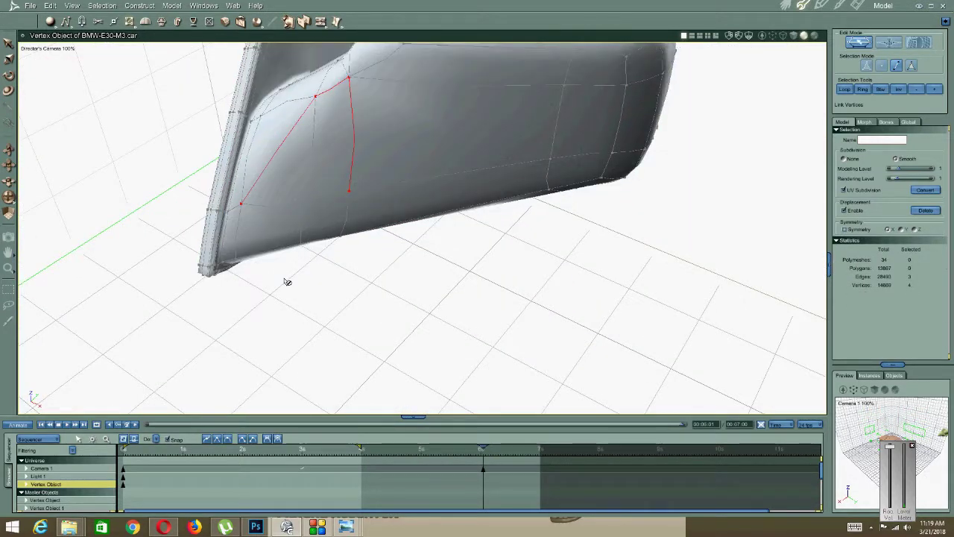
{"action": "key", "text": "ctrl+z"}
Add a vertex on the lower horizontal edge near the mirror mount and link it to the bottom corner and upper housing vertex.
{"action": "left_click", "coordinate": [114, 21]}
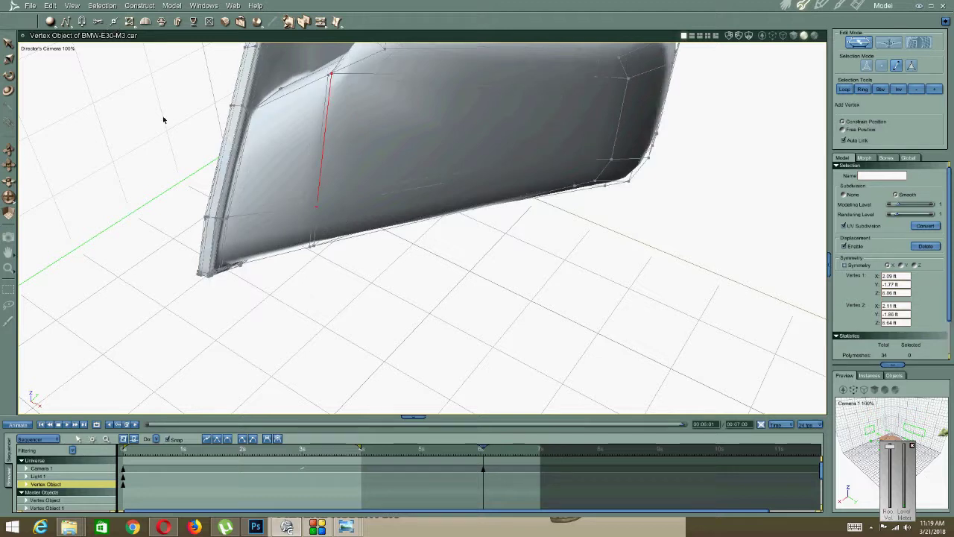
{"action": "left_click", "coordinate": [248, 216]}
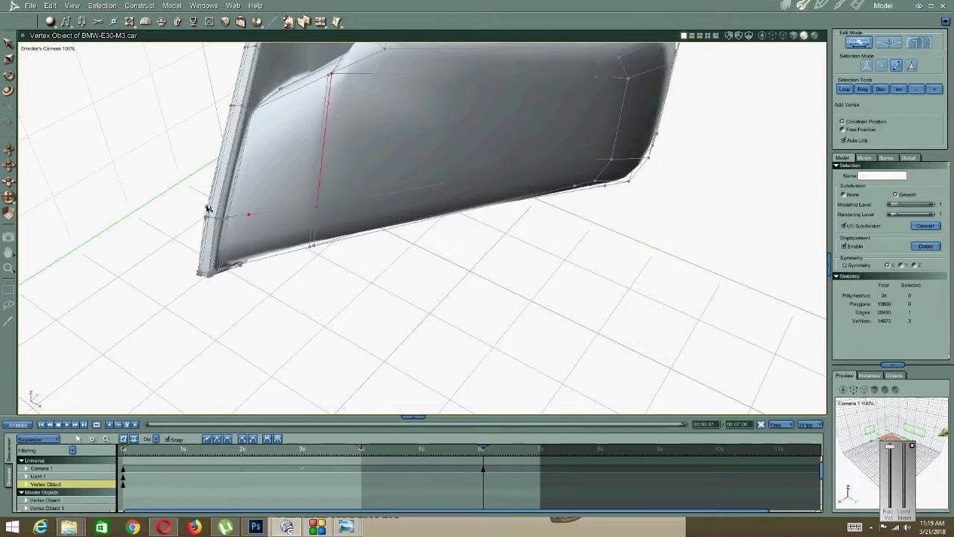
{"action": "left_click", "coordinate": [130, 21]}
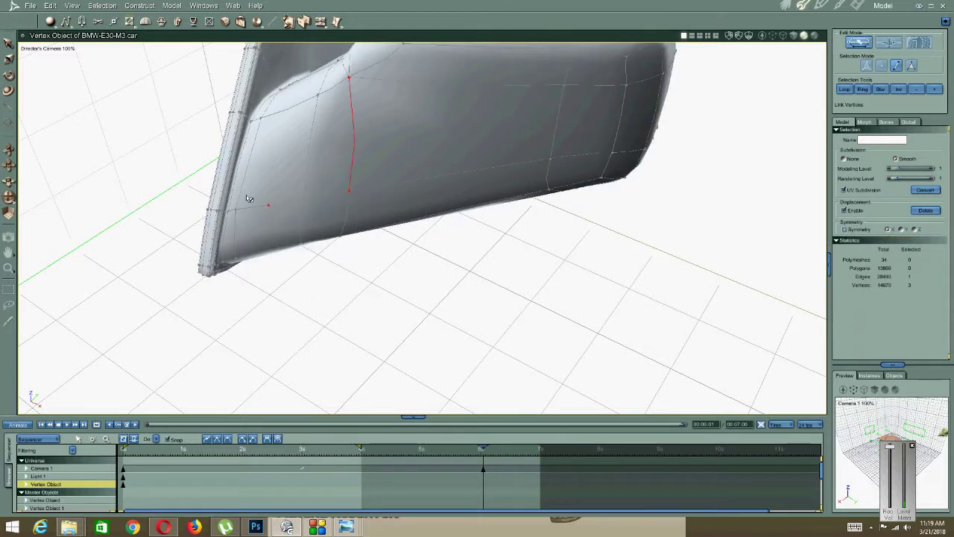
{"action": "left_click", "coordinate": [237, 258]}
{"action": "left_click", "coordinate": [271, 207]}
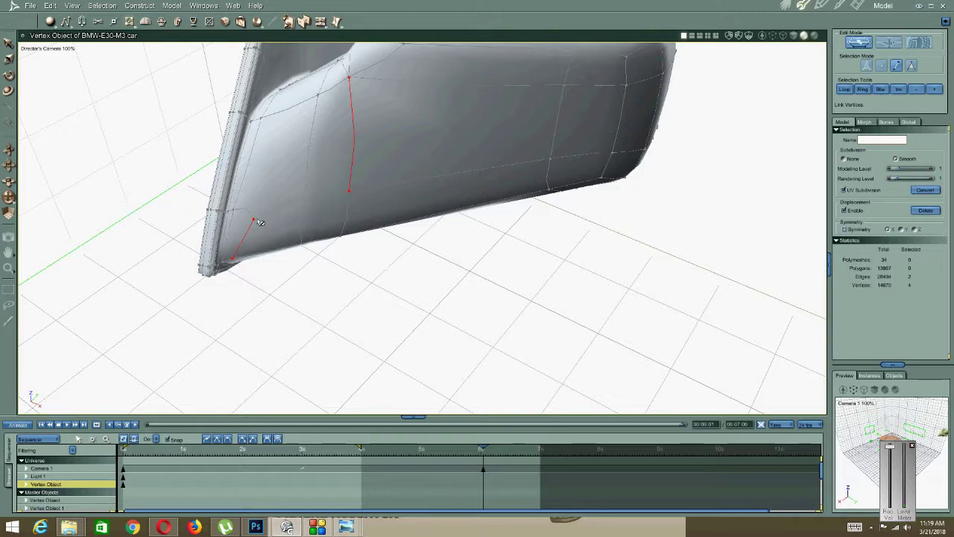
{"action": "left_click", "coordinate": [317, 97]}
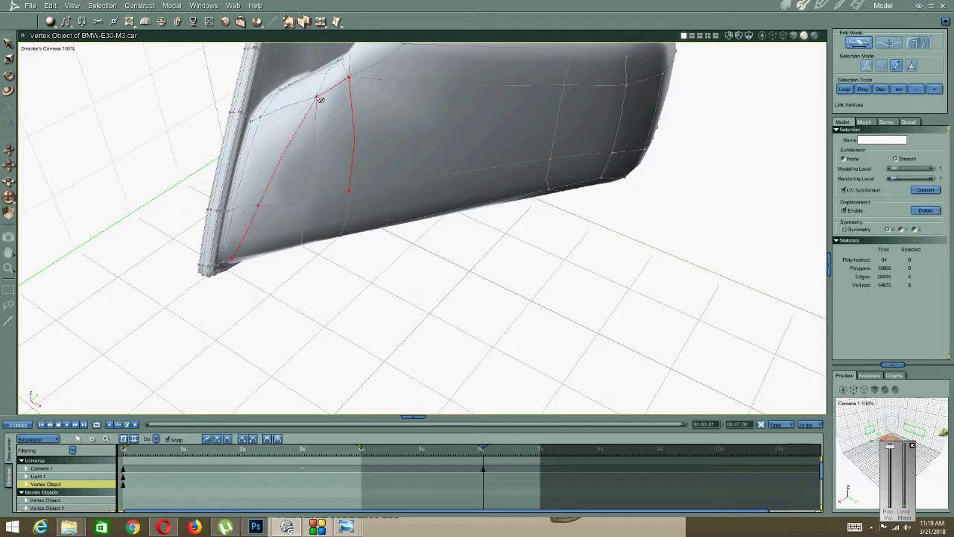
{"action": "right_click", "coordinate": [261, 105]}
{"action": "left_click", "coordinate": [261, 105]}
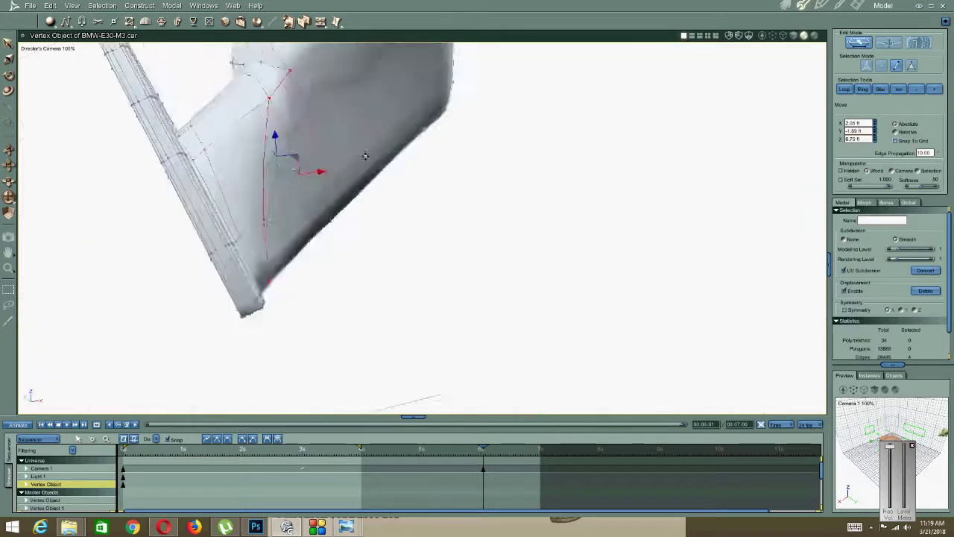
Set the mirror mesh subdivision to None and inspect the housing from below.
{"action": "left_click", "coordinate": [843, 240]}
{"action": "middle_click_drag", "start_coordinate": [405, 155], "coordinate": [336, 247]}
{"action": "left_click", "coordinate": [356, 239]}
{"action": "right_click", "coordinate": [318, 230]}
{"action": "left_click", "coordinate": [307, 260]}
{"action": "left_click", "coordinate": [265, 190]}
{"action": "middle_click_drag", "start_coordinate": [265, 189], "coordinate": [262, 270]}
{"action": "left_click", "coordinate": [263, 270]}
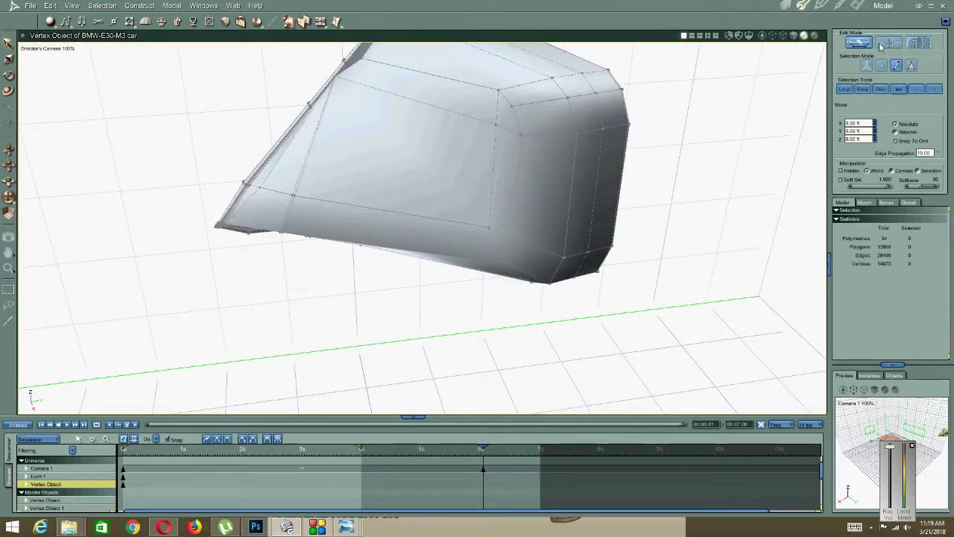
Move the vertex added near the mirror mount outward to about X 2.02 ft, Y -1.95 ft.
{"action": "left_click", "coordinate": [270, 188]}
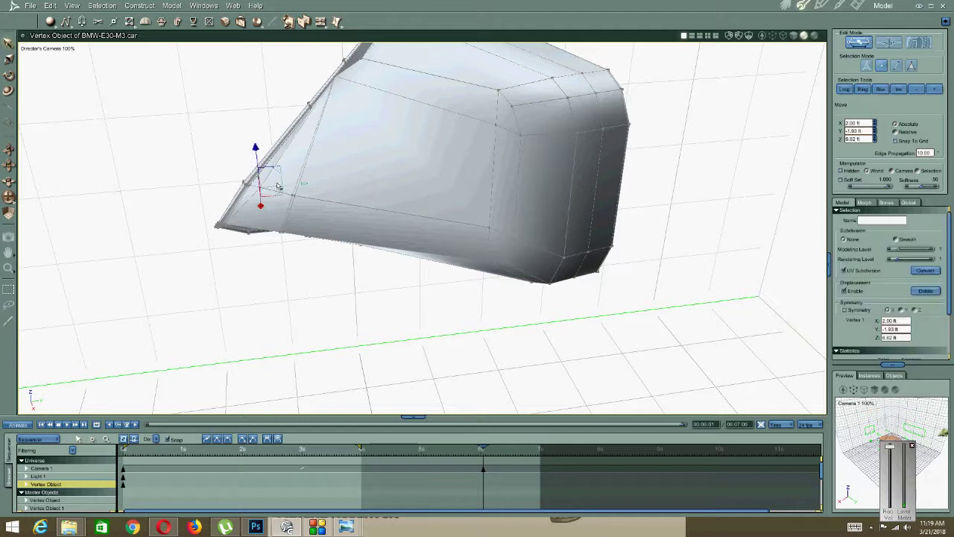
{"action": "middle_click_drag", "start_coordinate": [299, 186], "coordinate": [297, 222]}
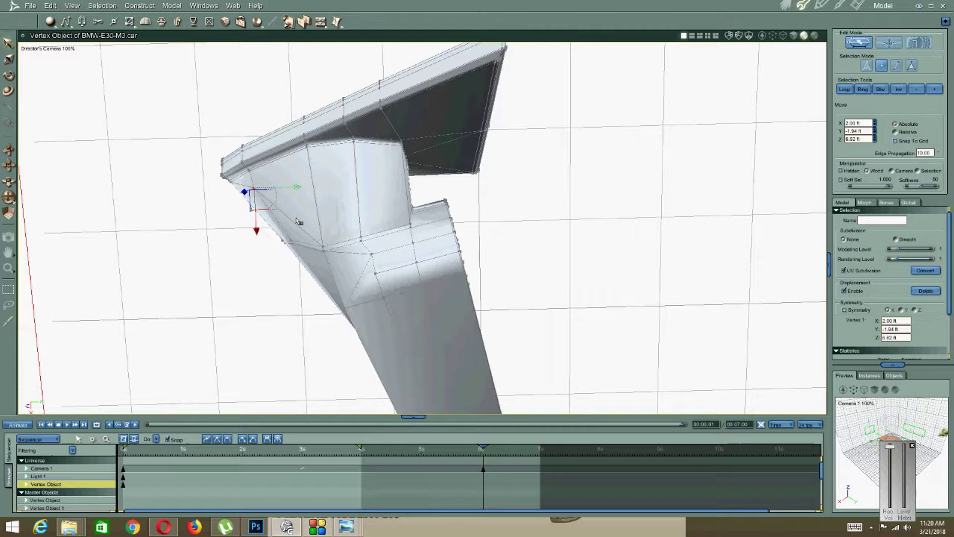
{"action": "left_click_drag", "start_coordinate": [295, 188], "coordinate": [292, 188]}
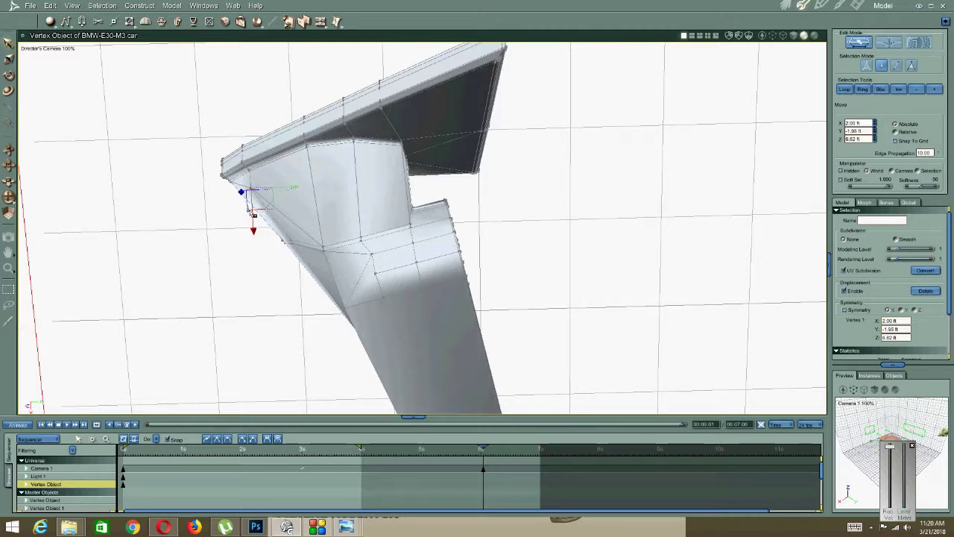
{"action": "left_click_drag", "start_coordinate": [253, 228], "coordinate": [250, 243]}
{"action": "middle_click_drag", "start_coordinate": [250, 244], "coordinate": [334, 373]}
{"action": "left_click", "coordinate": [335, 372]}
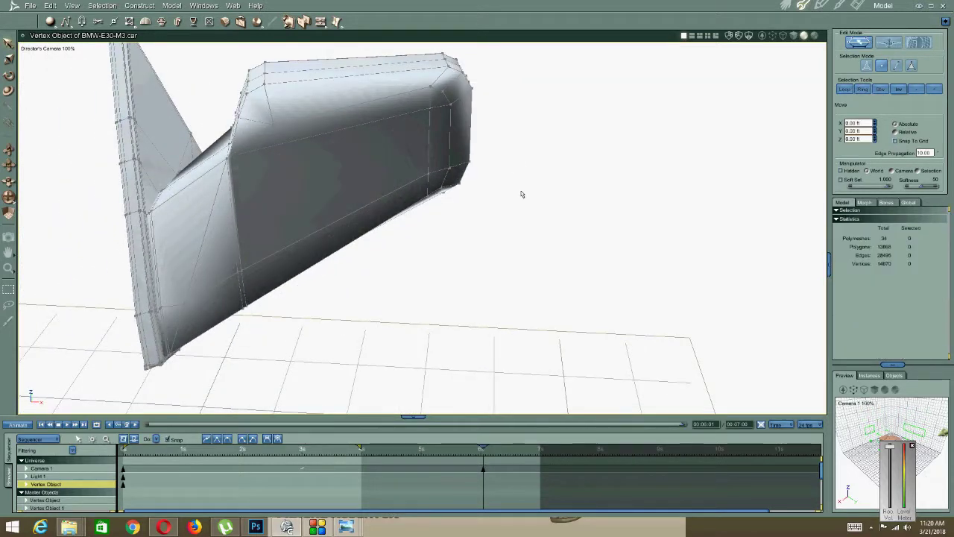
Select the diagonal chain of edges running from the mirror's bottom corner up to the front of the housing.
{"action": "left_click", "coordinate": [896, 65]}
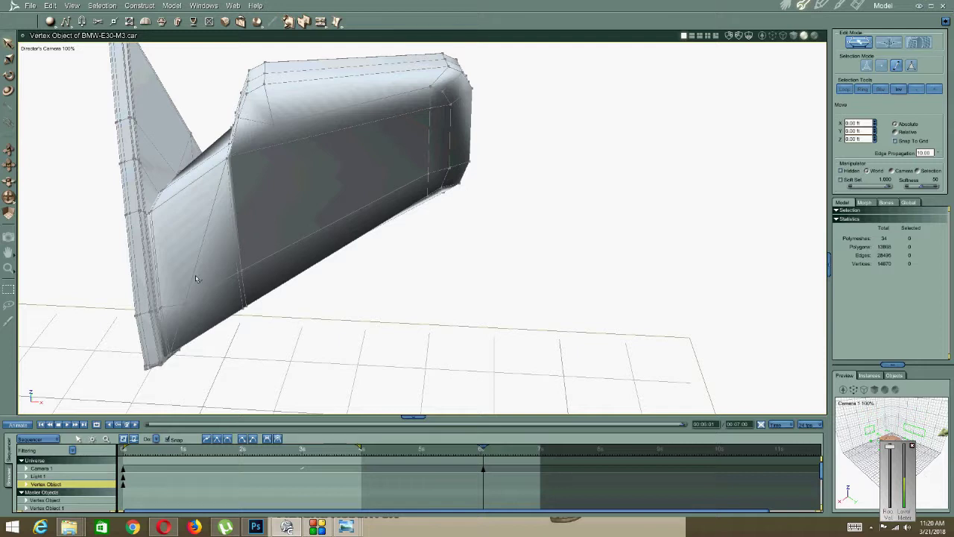
{"action": "left_click", "coordinate": [180, 322]}
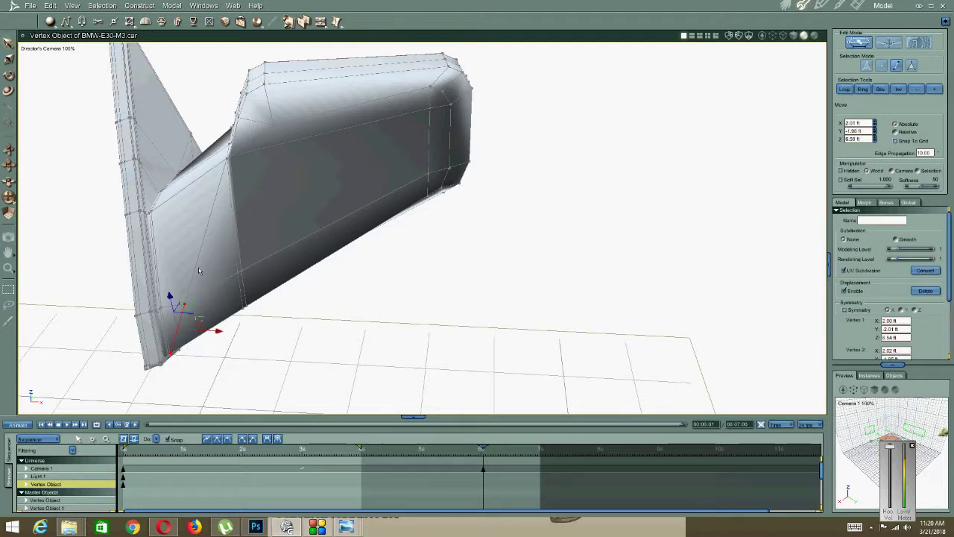
{"action": "left_click", "coordinate": [195, 270], "text": "shift"}
{"action": "left_click", "coordinate": [250, 143], "text": "shift"}
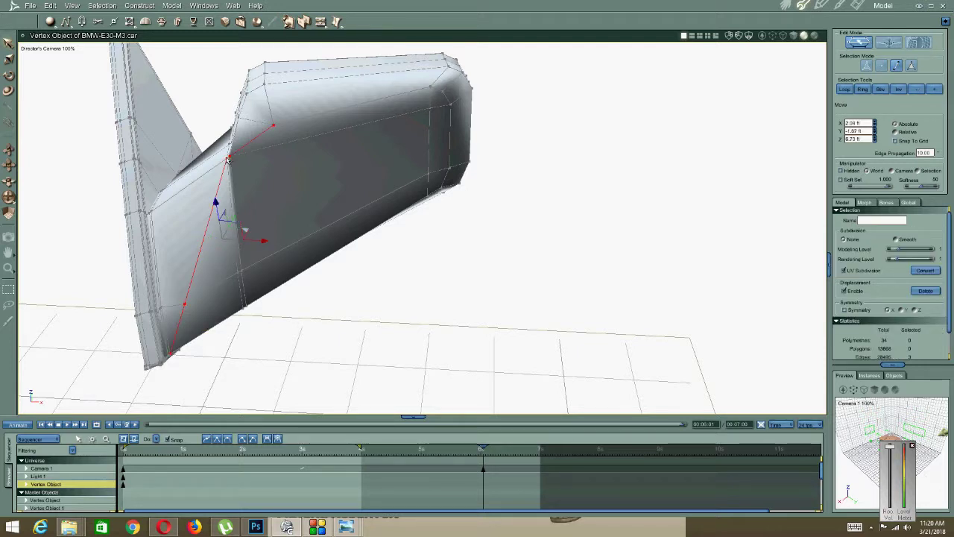
{"action": "left_click", "coordinate": [229, 155], "text": "shift"}
{"action": "key", "text": "ctrl+z"}
Extend the edge selection around the outer rim and along the bottom of the mirror housing to close the outline.
{"action": "middle_click_drag", "start_coordinate": [240, 168], "coordinate": [316, 271]}
{"action": "scroll", "coordinate": [351, 287], "scroll_direction": "up", "scroll_amount": 4}
{"action": "scroll", "coordinate": [358, 291], "scroll_direction": "down", "scroll_amount": 3}
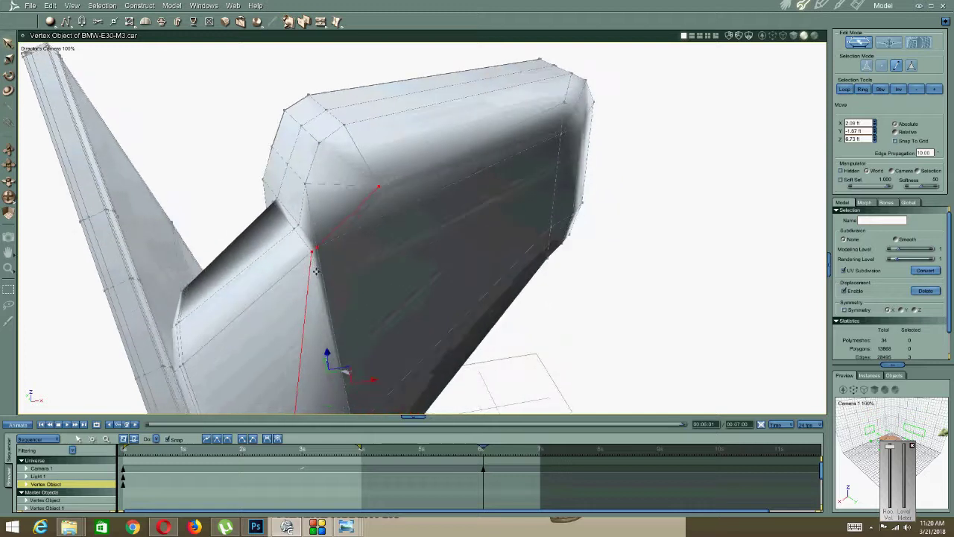
{"action": "left_click", "coordinate": [393, 184], "text": "shift"}
{"action": "middle_click_drag", "start_coordinate": [434, 213], "coordinate": [381, 141]}
{"action": "left_click", "coordinate": [391, 165], "text": "shift"}
{"action": "middle_click_drag", "start_coordinate": [329, 277], "coordinate": [498, 186]}
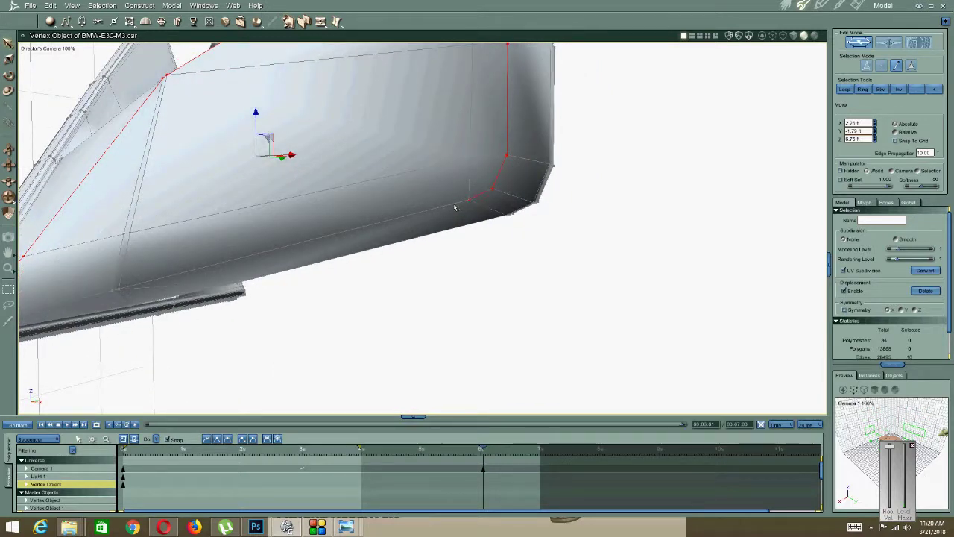
{"action": "middle_click_drag", "start_coordinate": [260, 247], "coordinate": [275, 266]}
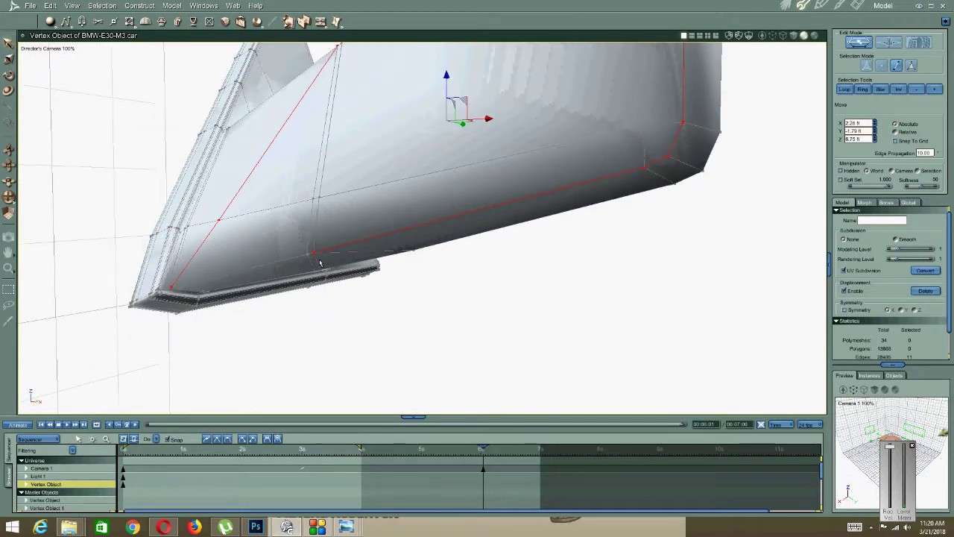
{"action": "middle_click_drag", "start_coordinate": [214, 270], "coordinate": [241, 246]}
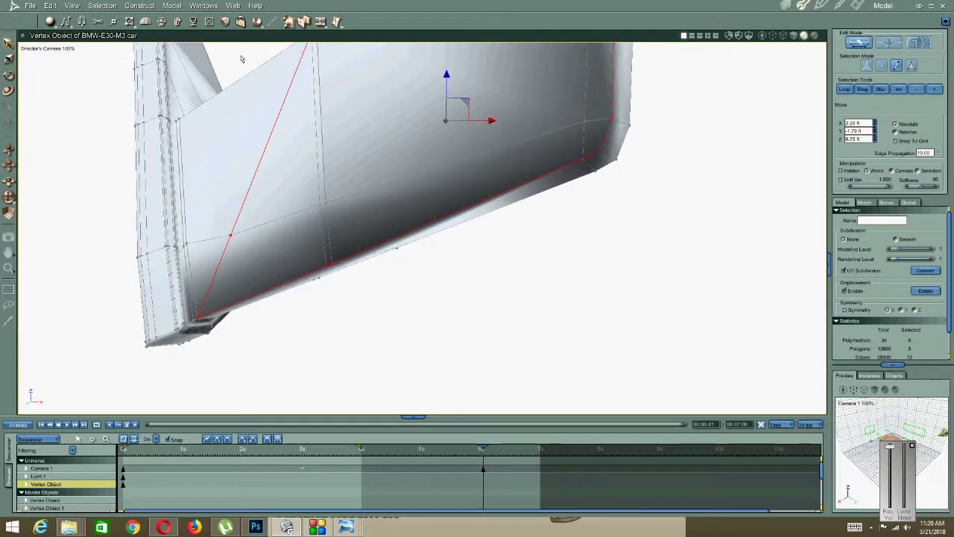
Extract a close parallel edge loop with Extract Along from the selected mirror housing outline, and clear the selection.
{"action": "left_click", "coordinate": [321, 21]}
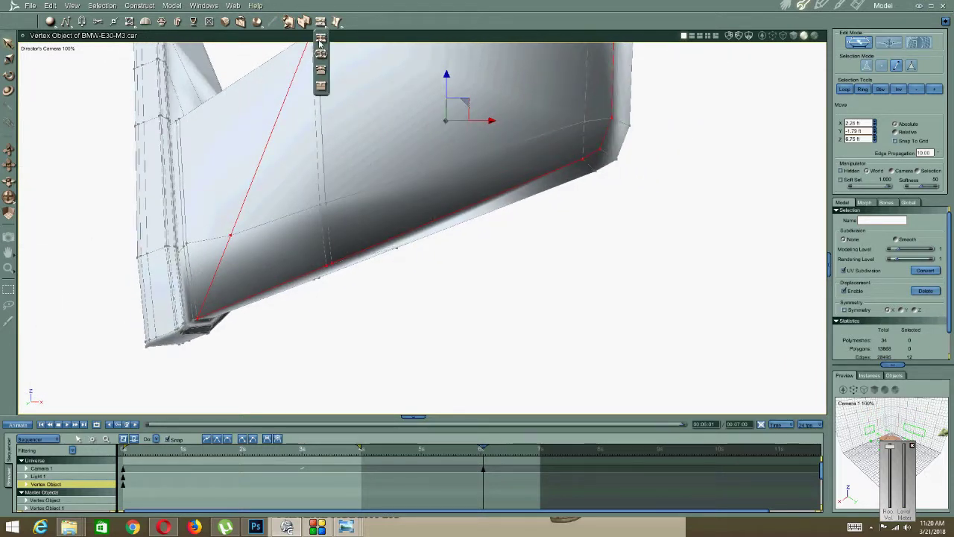
{"action": "left_click", "coordinate": [320, 72]}
{"action": "left_click", "coordinate": [269, 141]}
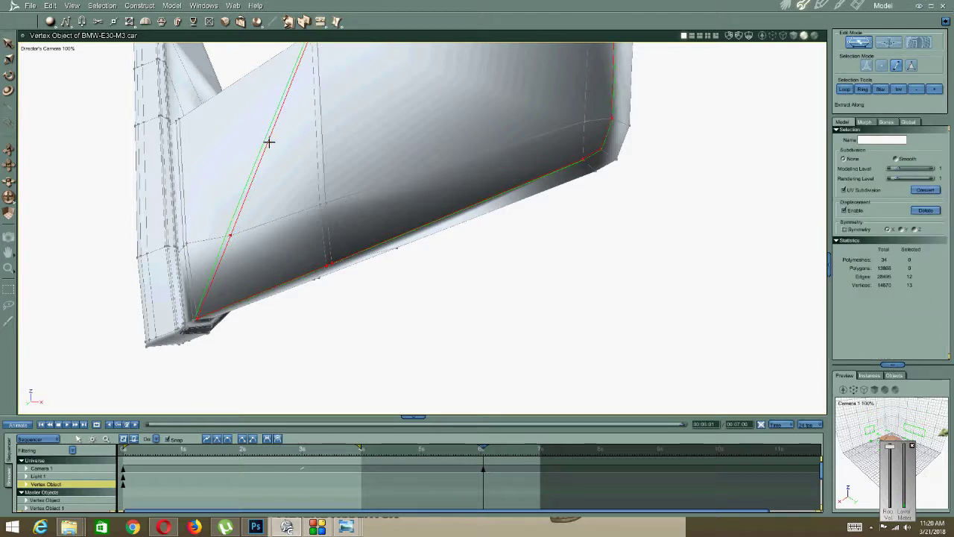
{"action": "left_click", "coordinate": [269, 141]}
{"action": "middle_click_drag", "start_coordinate": [185, 216], "coordinate": [231, 273]}
{"action": "left_click", "coordinate": [620, 399]}
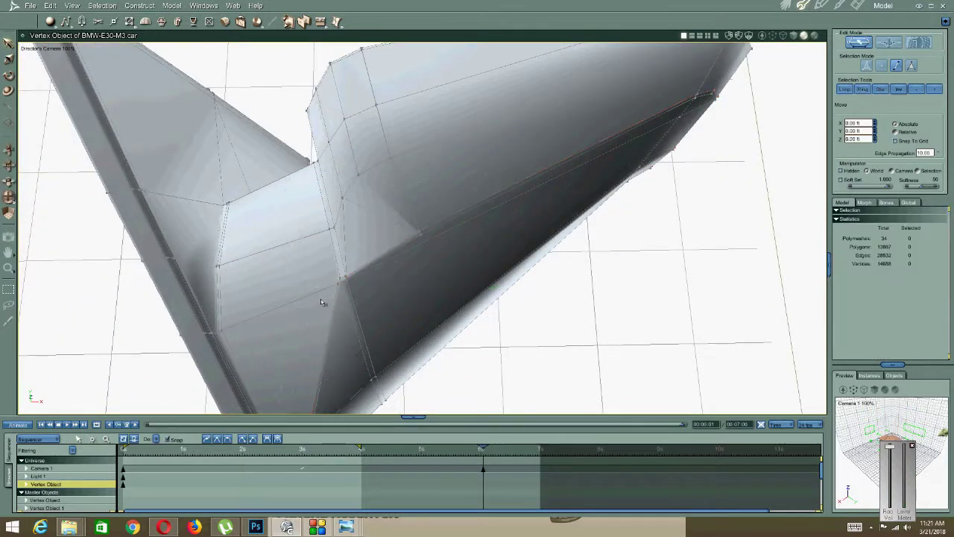
Select the edge across the mirror's mounting arm and extend the selection over the rim of the mounting plate.
{"action": "left_click", "coordinate": [292, 306]}
{"action": "middle_click_drag", "start_coordinate": [291, 305], "coordinate": [233, 308]}
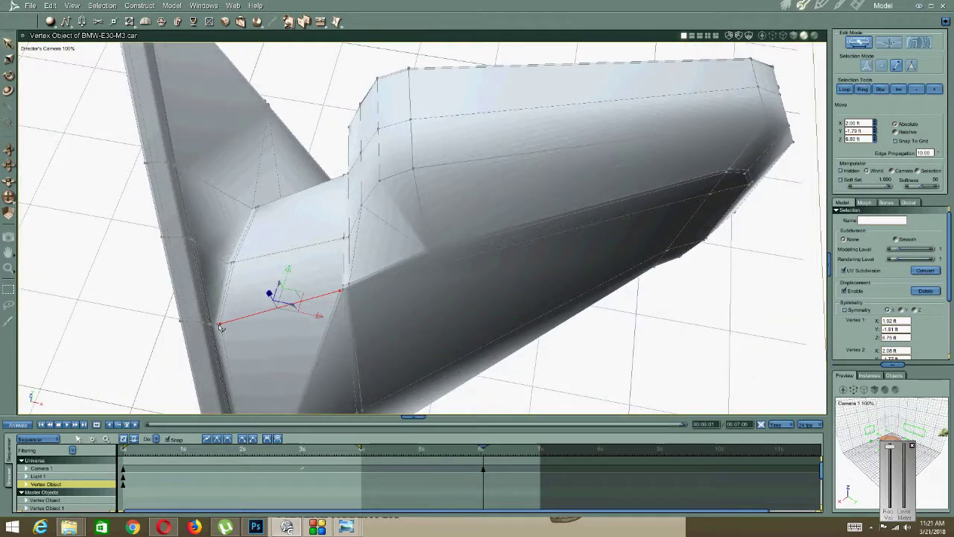
{"action": "middle_click_drag", "start_coordinate": [200, 328], "coordinate": [183, 313]}
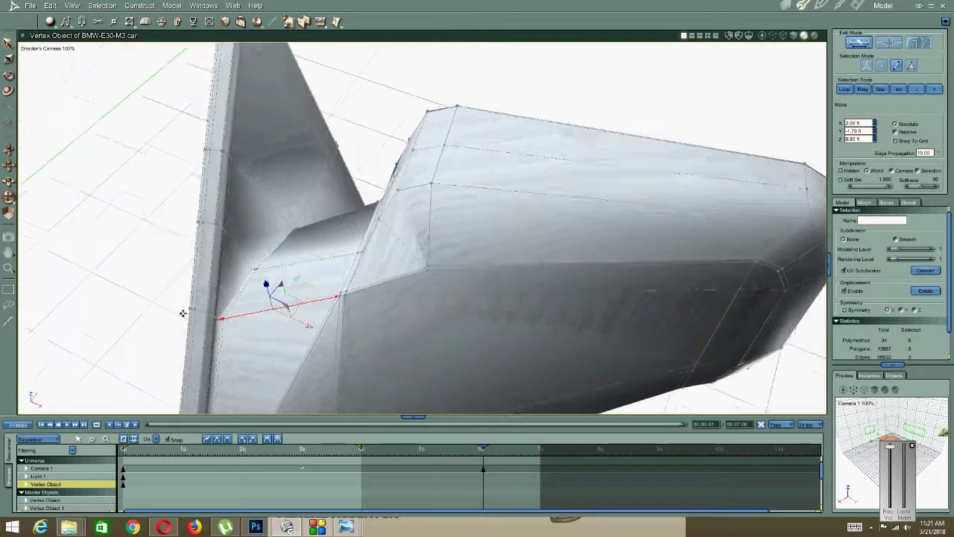
{"action": "left_click_drag", "start_coordinate": [138, 297], "coordinate": [214, 333], "text": "shift"}
{"action": "middle_click_drag", "start_coordinate": [215, 332], "coordinate": [279, 247]}
{"action": "scroll", "coordinate": [278, 247], "scroll_direction": "down", "scroll_amount": 3}
{"action": "middle_click_drag", "start_coordinate": [190, 231], "coordinate": [178, 234]}
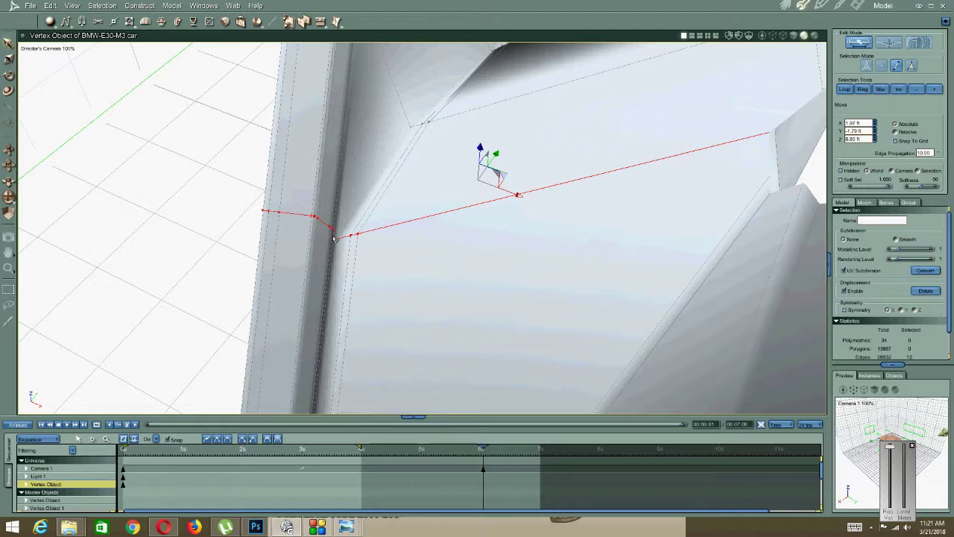
Extract a close parallel edge line with Extract Along from the selected edges on the arm and mounting plate rim.
{"action": "scroll", "coordinate": [283, 254], "scroll_direction": "down", "scroll_amount": 5}
{"action": "middle_click_drag", "start_coordinate": [271, 264], "coordinate": [448, 252]}
{"action": "scroll", "coordinate": [452, 254], "scroll_direction": "up", "scroll_amount": 1}
{"action": "scroll", "coordinate": [453, 254], "scroll_direction": "up", "scroll_amount": 5}
{"action": "middle_click_drag", "start_coordinate": [368, 266], "coordinate": [326, 272]}
{"action": "right_click", "coordinate": [326, 272]}
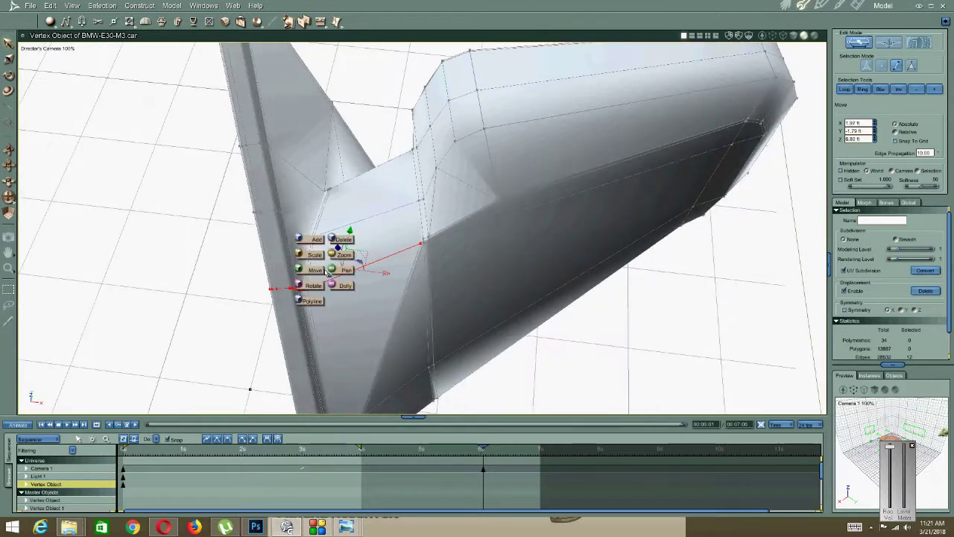
{"action": "left_click", "coordinate": [320, 22]}
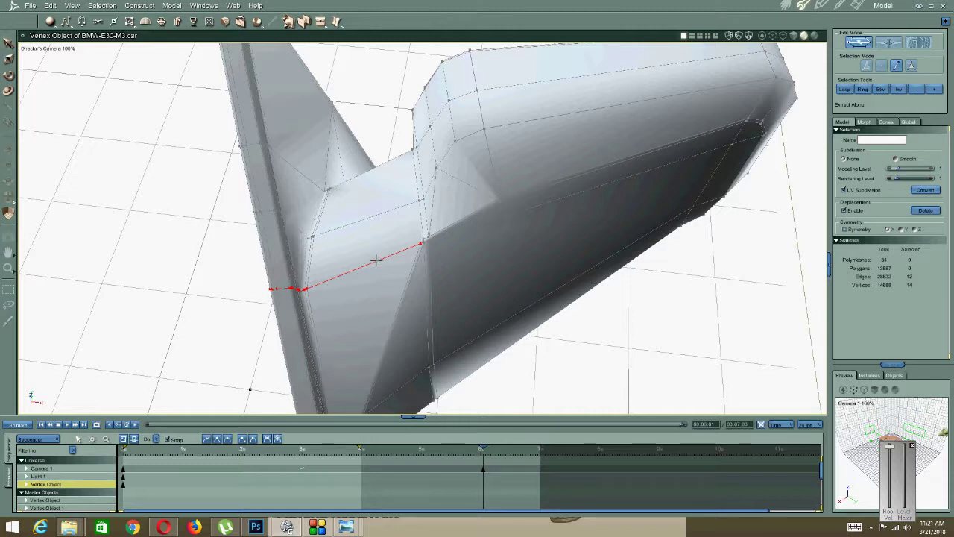
{"action": "left_click", "coordinate": [363, 264]}
{"action": "mouse_move", "coordinate": [335, 275]}
{"action": "middle_mouse_down"}
{"action": "mouse_move", "coordinate": [367, 259]}
{"action": "mouse_move", "coordinate": [359, 217]}
{"action": "mouse_move", "coordinate": [311, 265]}
{"action": "mouse_move", "coordinate": [345, 266]}
{"action": "middle_mouse_up"}
Select the edges across the upper rim of the mounting plate and along the rear side of the mirror arm, using wireframe shading.
{"action": "left_click_drag", "start_coordinate": [142, 271], "coordinate": [264, 236]}
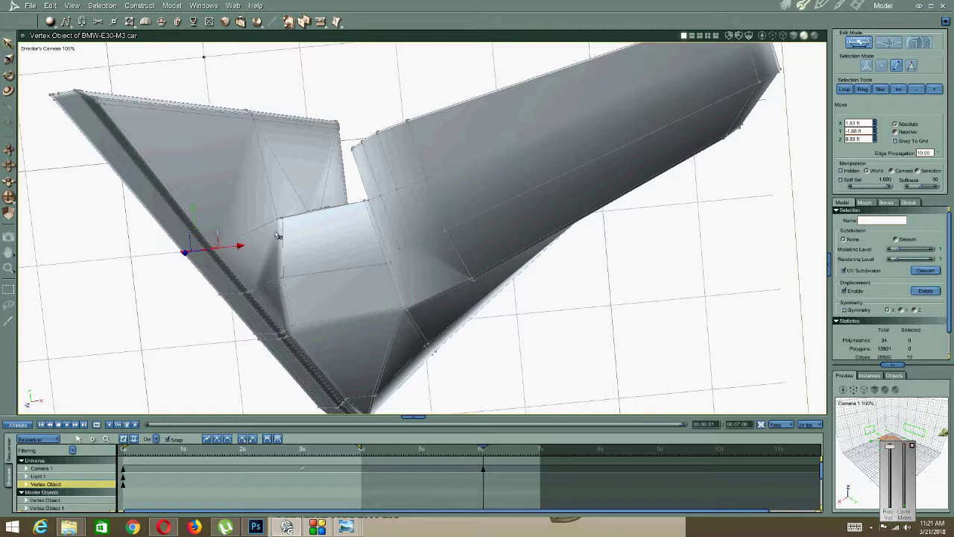
{"action": "middle_click_drag", "start_coordinate": [285, 217], "coordinate": [456, 179]}
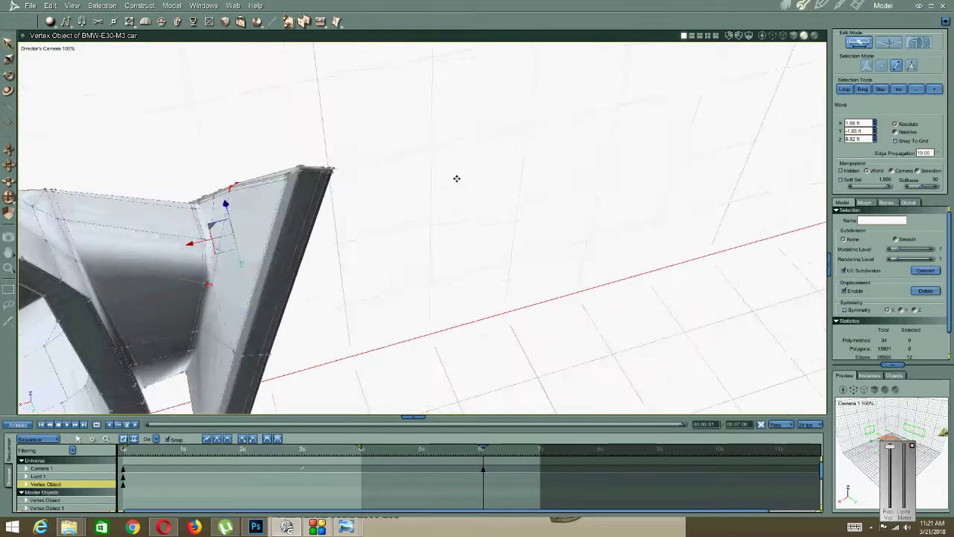
{"action": "middle_click_drag", "start_coordinate": [235, 254], "coordinate": [307, 283]}
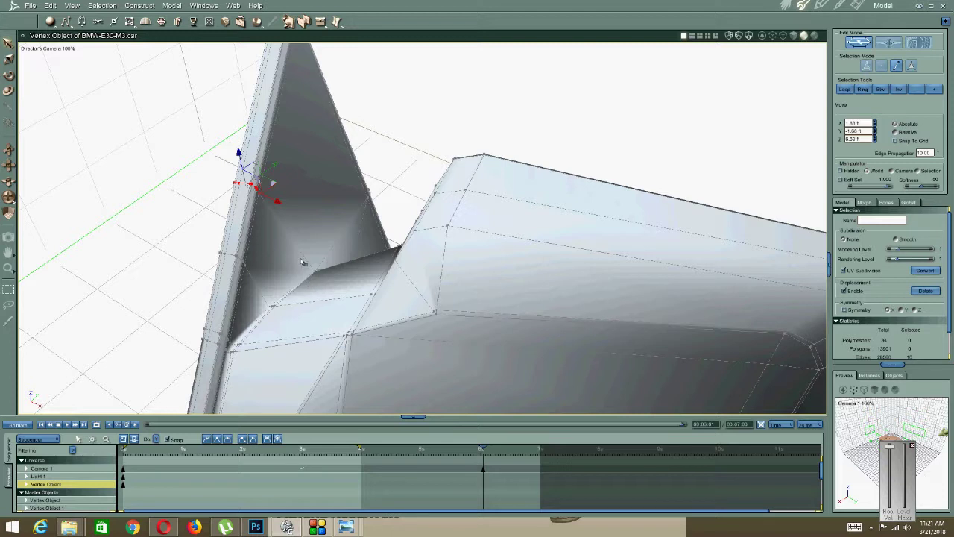
{"action": "middle_click_drag", "start_coordinate": [323, 284], "coordinate": [720, 67]}
{"action": "left_click", "coordinate": [783, 35]}
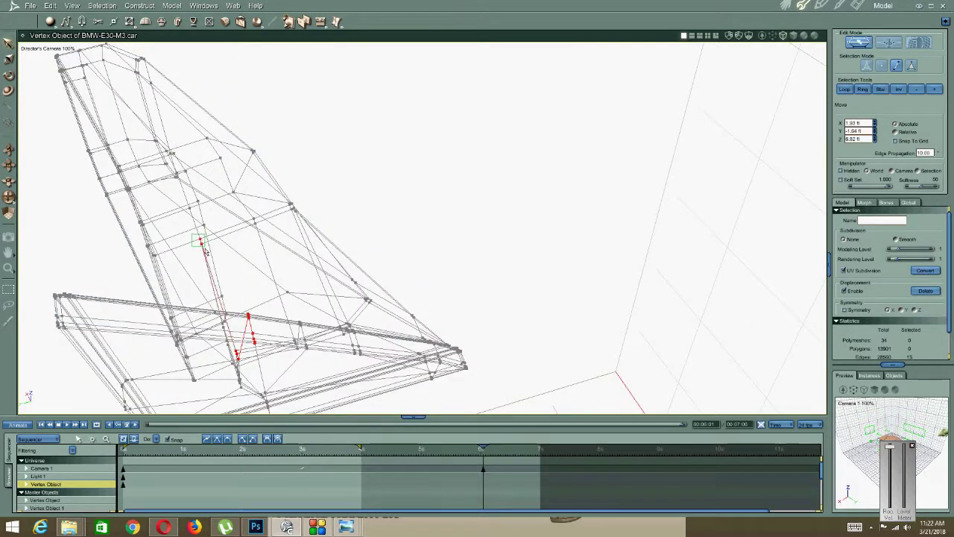
{"action": "middle_click_drag", "start_coordinate": [234, 252], "coordinate": [273, 213]}
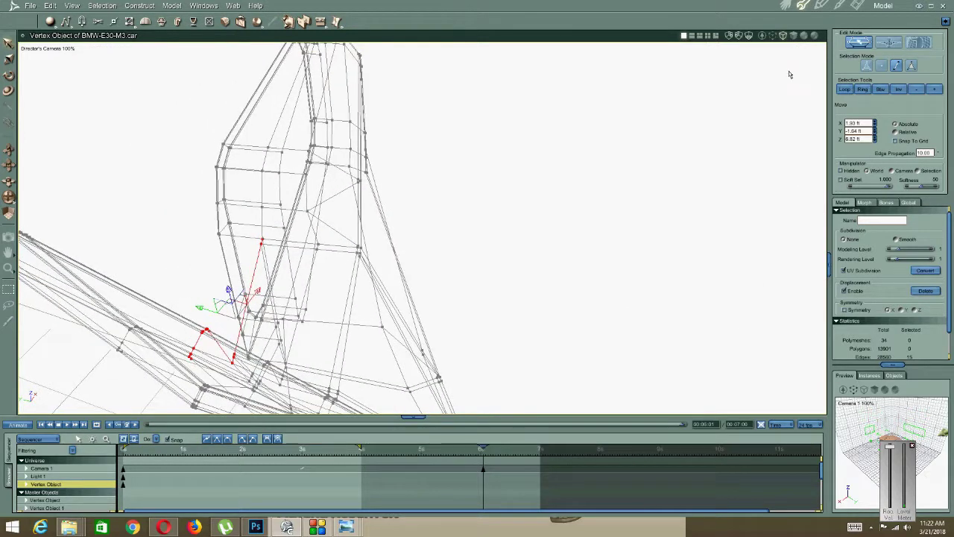
{"action": "left_click", "coordinate": [804, 36]}
{"action": "mouse_move", "coordinate": [230, 255]}
{"action": "middle_mouse_down"}
{"action": "mouse_move", "coordinate": [256, 205]}
{"action": "mouse_move", "coordinate": [262, 253]}
{"action": "middle_mouse_up"}
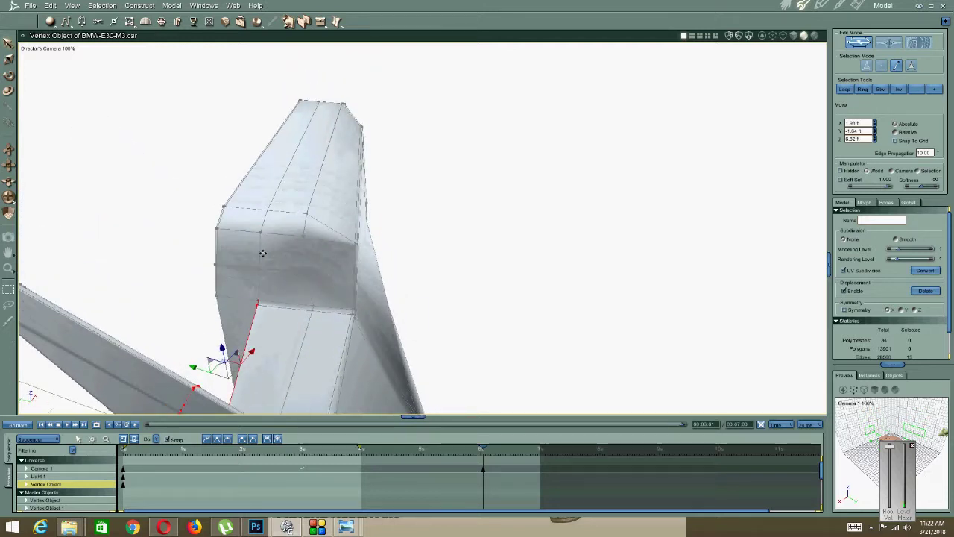
Extend the edge selection across the mounting plate's lower rim and from the arm onto the underside of the mirror housing.
{"action": "middle_click_drag", "start_coordinate": [243, 288], "coordinate": [244, 293]}
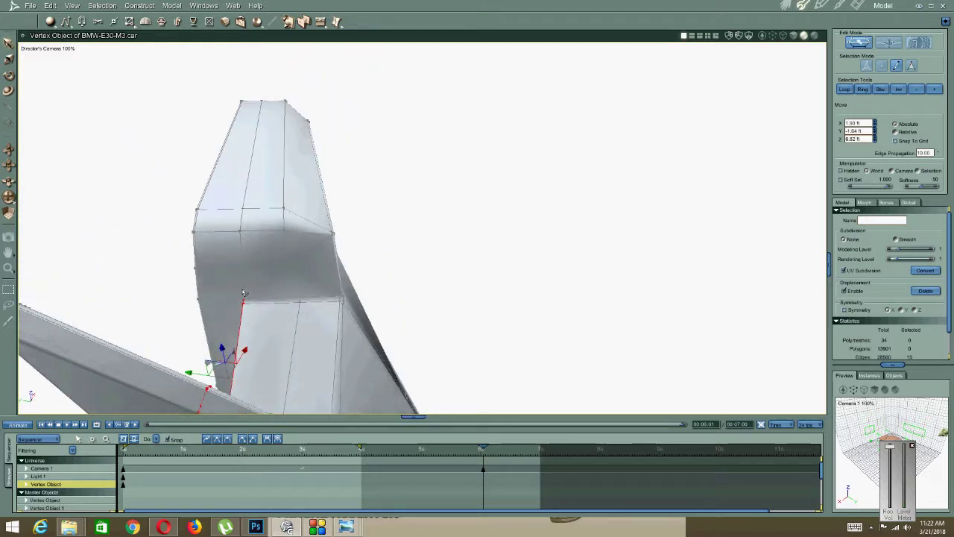
{"action": "left_click", "coordinate": [241, 251], "text": "shift"}
{"action": "key", "text": "ctrl+z"}
{"action": "middle_click_drag", "start_coordinate": [230, 287], "coordinate": [404, 286]}
{"action": "left_click_drag", "start_coordinate": [296, 368], "coordinate": [261, 297]}
{"action": "middle_click_drag", "start_coordinate": [256, 289], "coordinate": [222, 277]}
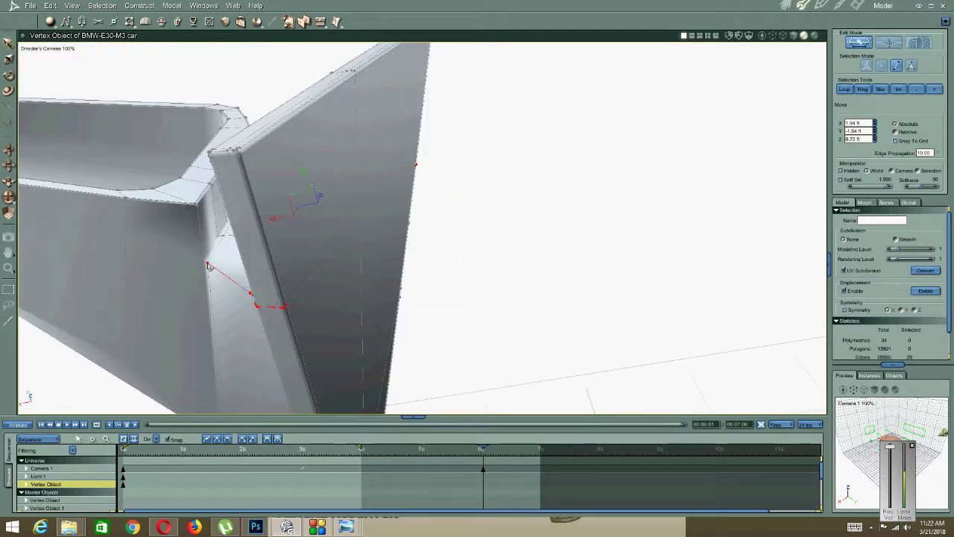
{"action": "middle_click_drag", "start_coordinate": [171, 253], "coordinate": [193, 260]}
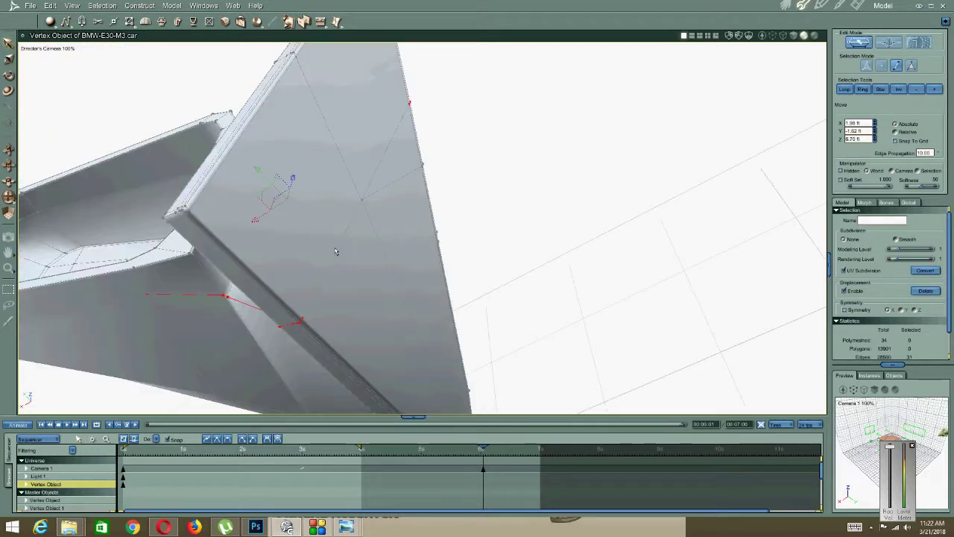
{"action": "middle_click_drag", "start_coordinate": [368, 189], "coordinate": [297, 196]}
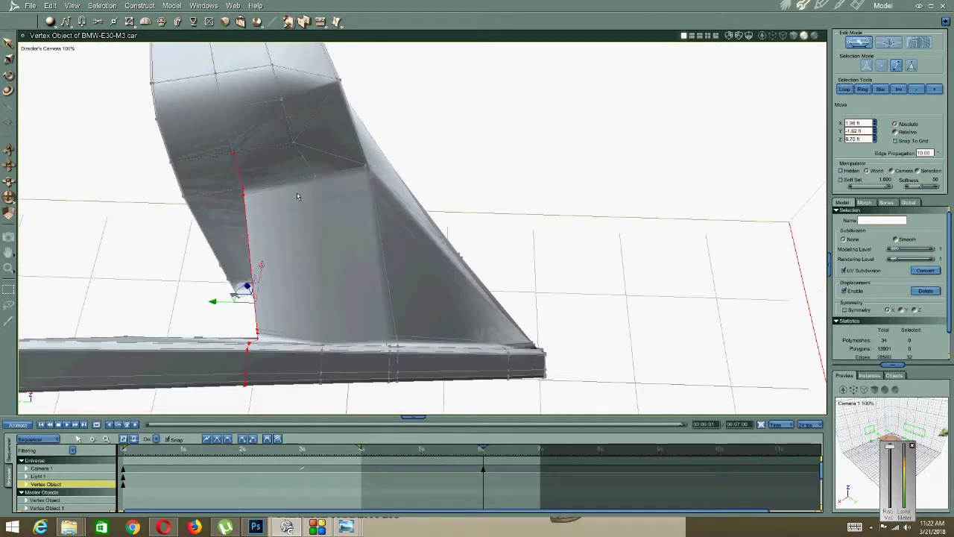
Extract a close parallel edge line with Extract Along from the selected arm and plate edges, and clear the selection.
{"action": "left_click", "coordinate": [321, 21]}
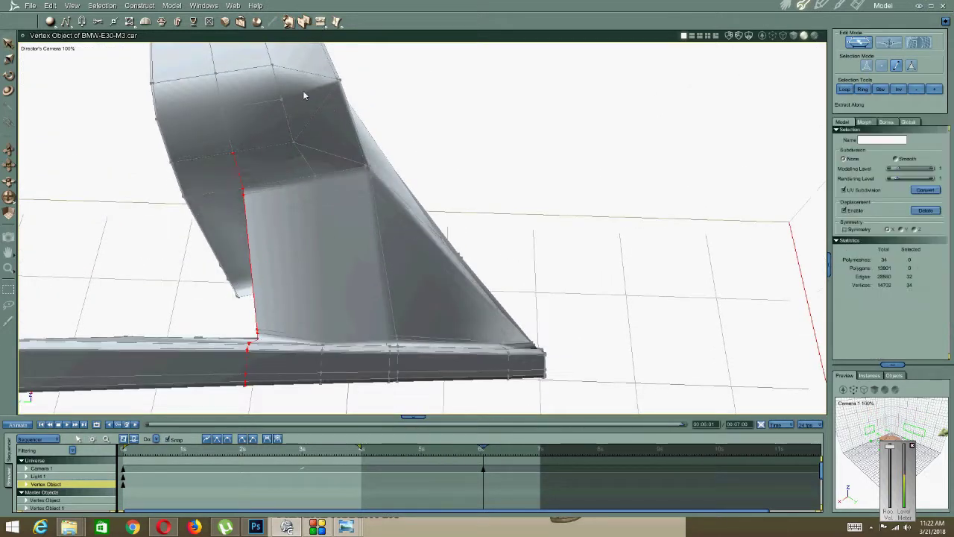
{"action": "left_click", "coordinate": [251, 236]}
{"action": "middle_click_drag", "start_coordinate": [251, 236], "coordinate": [253, 308]}
{"action": "left_click", "coordinate": [544, 209]}
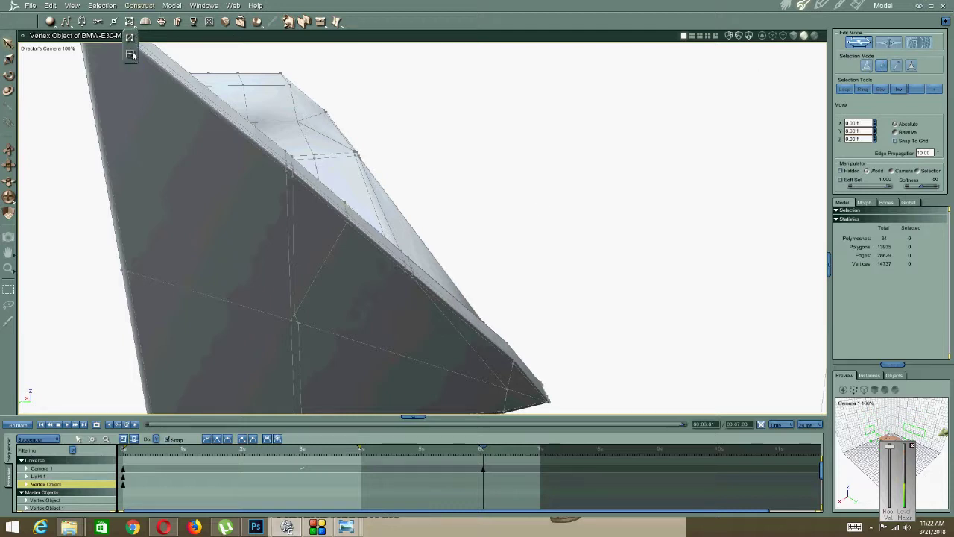
Weld the two closely spaced vertices in the middle of the mounting plate's back face.
{"action": "left_click", "coordinate": [130, 23]}
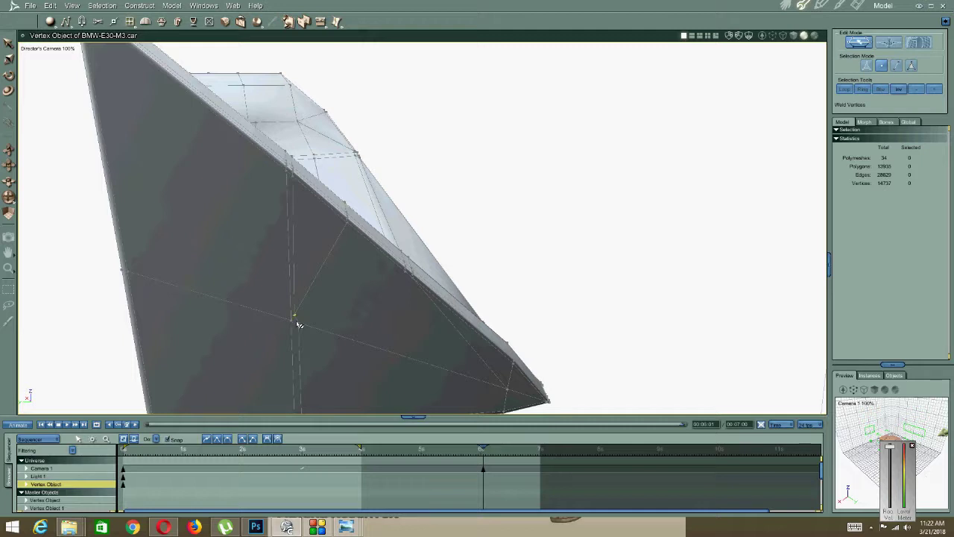
{"action": "right_click", "coordinate": [310, 227]}
{"action": "left_click", "coordinate": [301, 229]}
{"action": "left_click", "coordinate": [298, 319]}
{"action": "middle_click_drag", "start_coordinate": [300, 305], "coordinate": [378, 209]}
{"action": "left_click", "coordinate": [434, 225]}
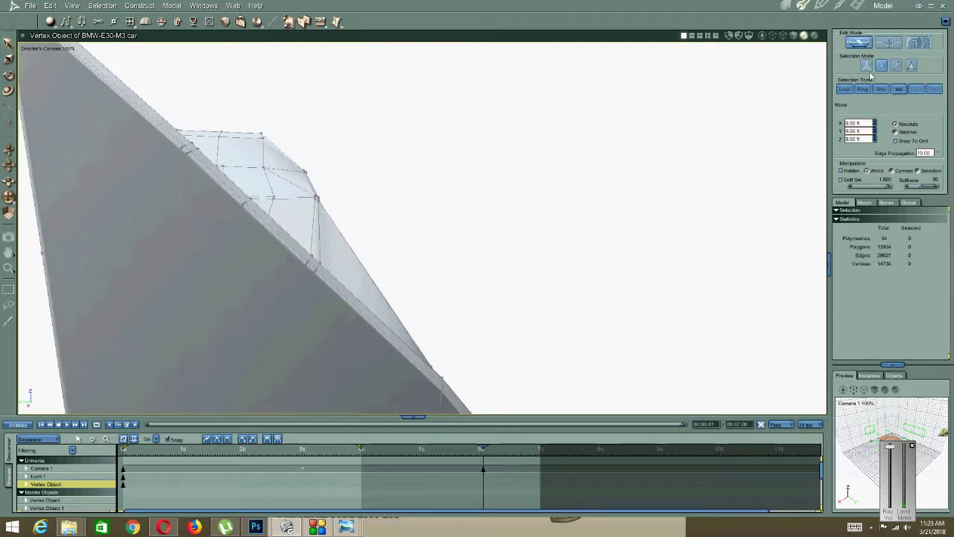
Link the vertex on the mounting plate's sloped edge to the vertex in the middle of its back face, and clear the selection.
{"action": "left_click", "coordinate": [307, 272]}
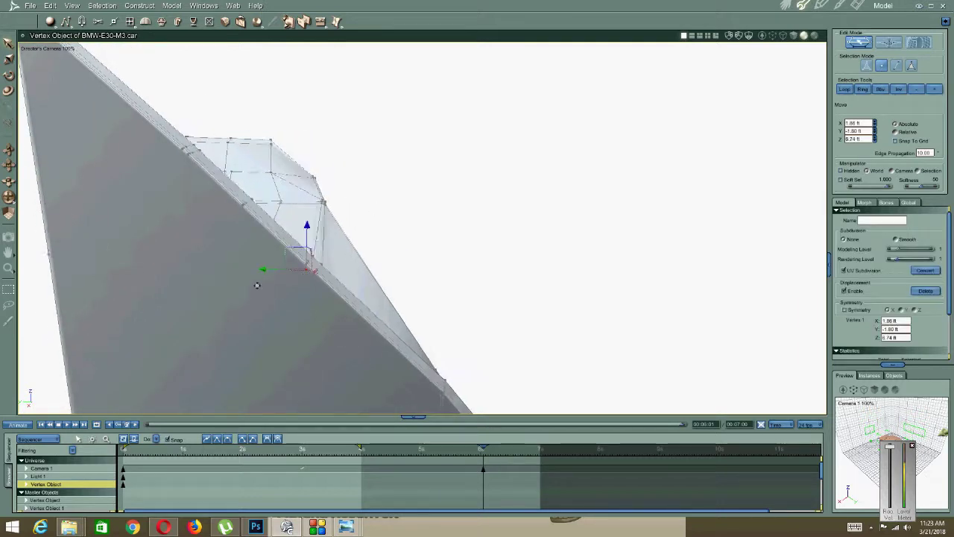
{"action": "middle_click_drag", "start_coordinate": [257, 280], "coordinate": [237, 271]}
{"action": "left_click", "coordinate": [231, 340], "text": "shift"}
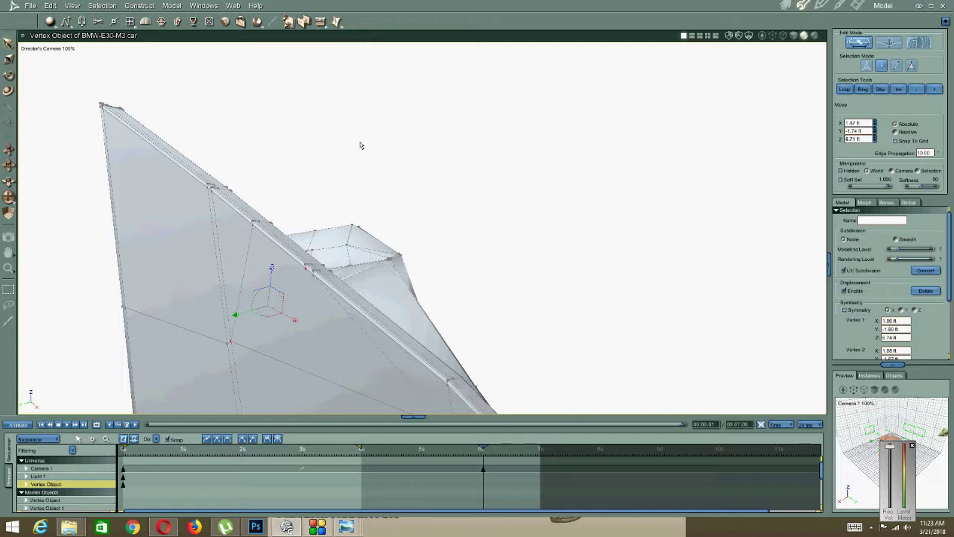
{"action": "middle_click_drag", "start_coordinate": [304, 175], "coordinate": [334, 276]}
{"action": "scroll", "coordinate": [337, 280], "scroll_direction": "down", "scroll_amount": 5}
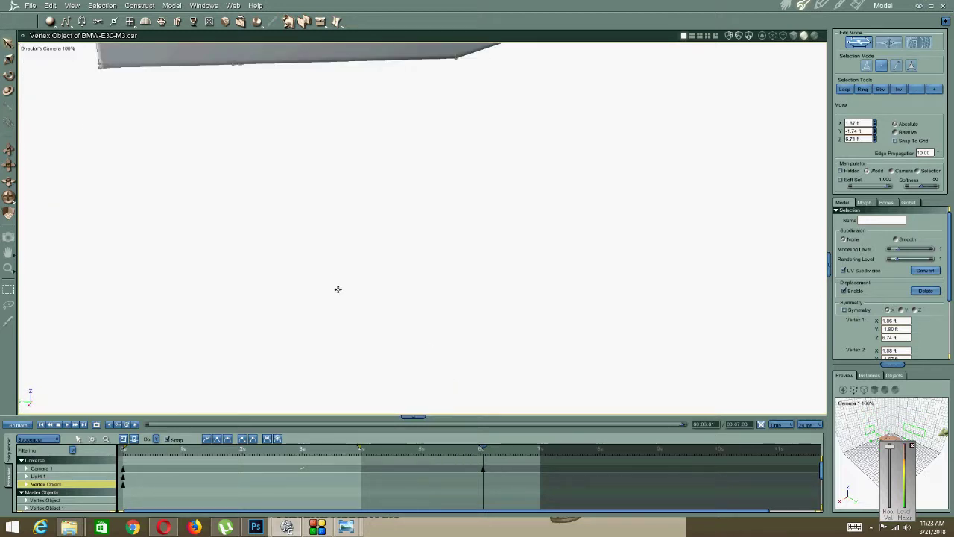
{"action": "left_click", "coordinate": [305, 253]}
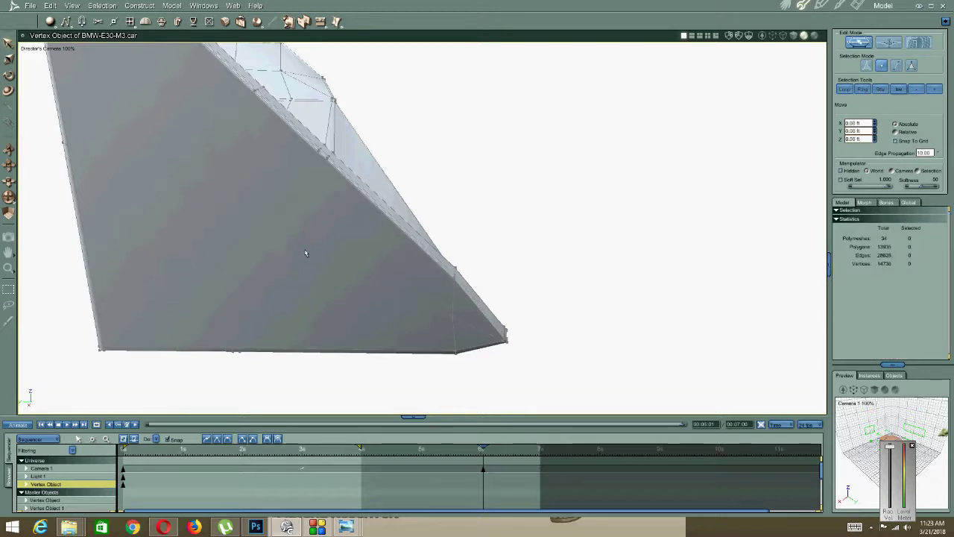
Try to link the vertex on the mounting plate's lower edge to the vertex on the short vertical edge near the pointed corner.
{"action": "right_click", "coordinate": [303, 252]}
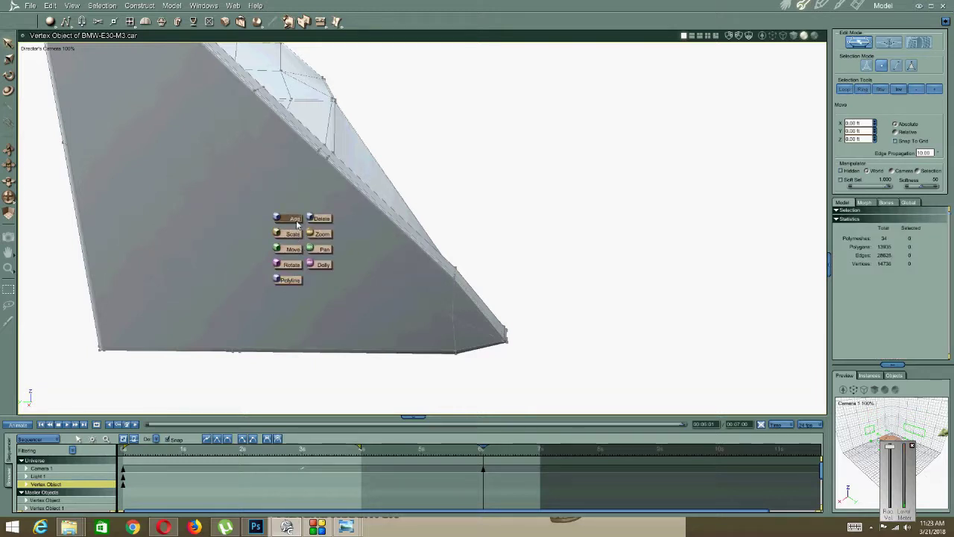
{"action": "left_click", "coordinate": [291, 218]}
{"action": "scroll", "coordinate": [281, 289], "scroll_direction": "down", "scroll_amount": 3}
{"action": "scroll", "coordinate": [281, 289], "scroll_direction": "down", "scroll_amount": 2}
{"action": "scroll", "coordinate": [283, 292], "scroll_direction": "up", "scroll_amount": 3}
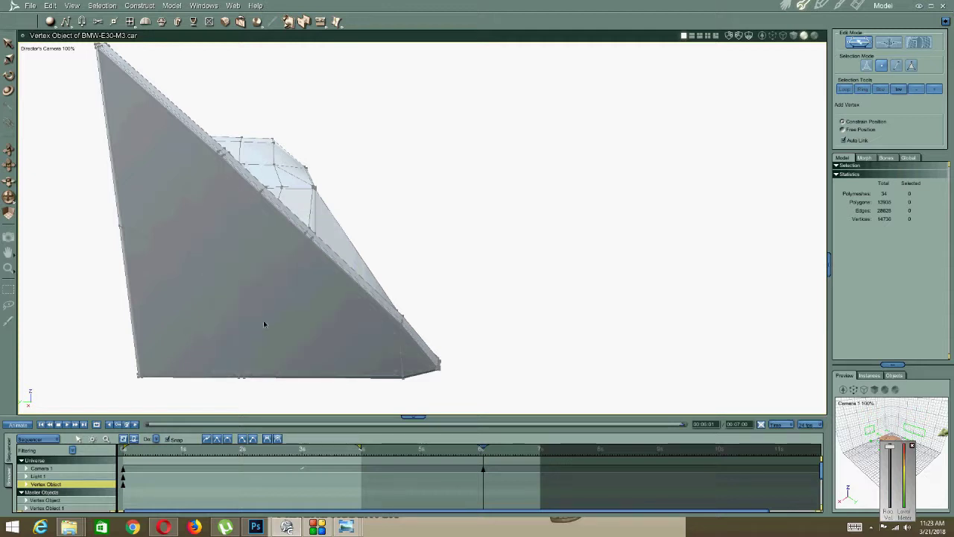
{"action": "right_click", "coordinate": [270, 324]}
{"action": "left_click", "coordinate": [263, 348]}
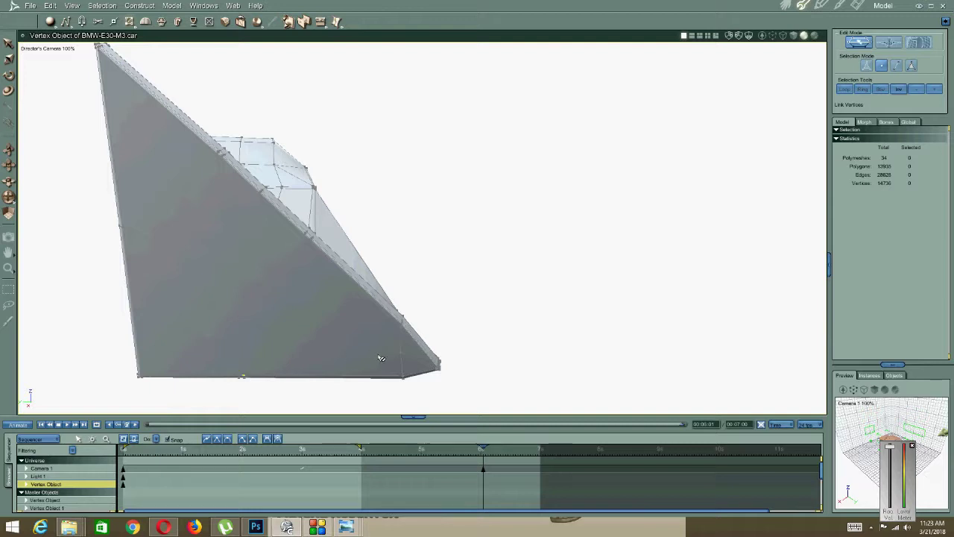
{"action": "left_click", "coordinate": [401, 355]}
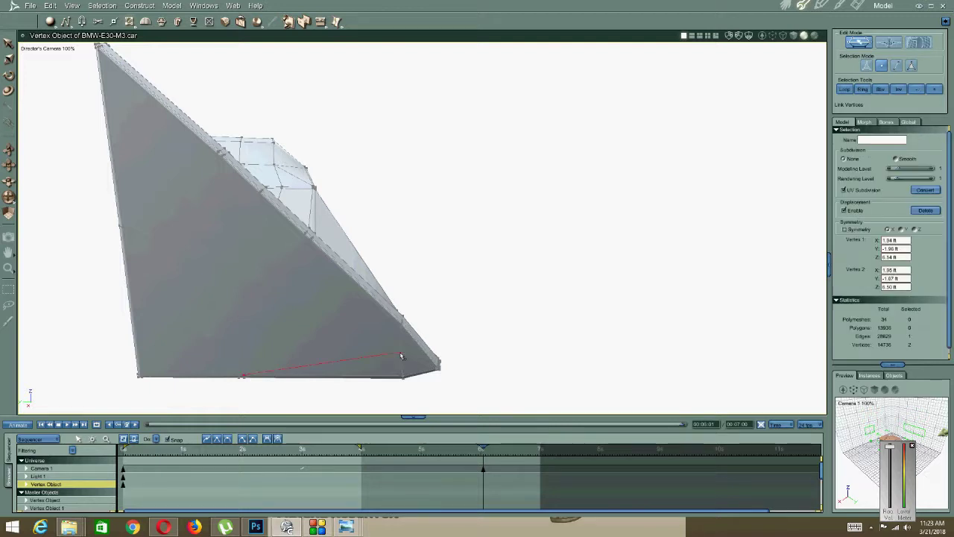
{"action": "right_click", "coordinate": [308, 322]}
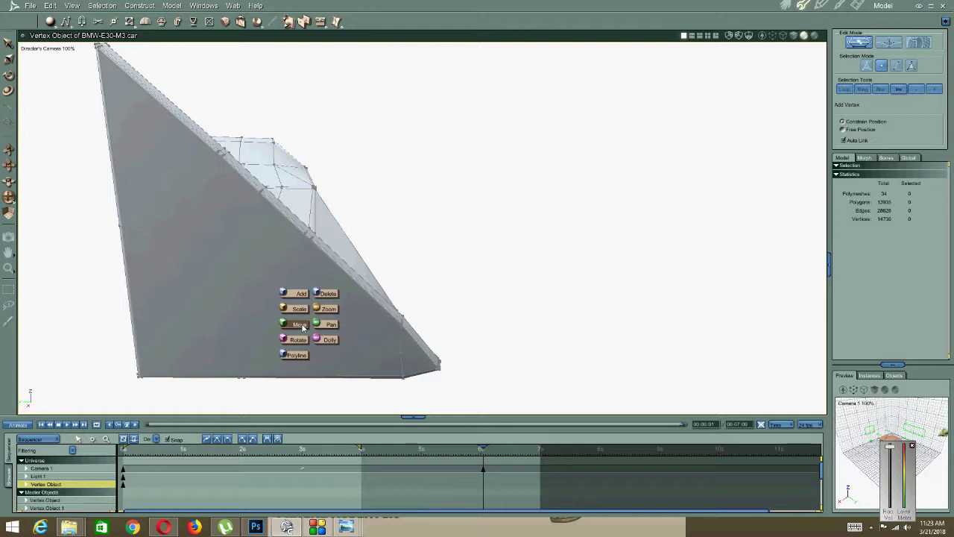
{"action": "left_click", "coordinate": [273, 346]}
Pan and zoom in to 200% on the lower part of the mounting plate to examine its edges and vertices.
{"action": "scroll", "coordinate": [273, 345], "scroll_direction": "down", "scroll_amount": 5}
{"action": "scroll", "coordinate": [279, 339], "scroll_direction": "up", "scroll_amount": 7}
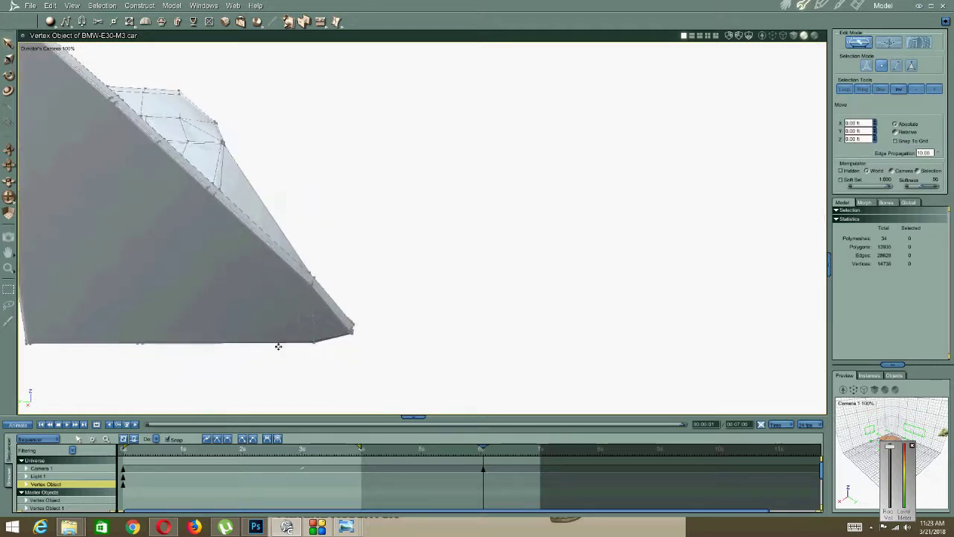
{"action": "scroll", "coordinate": [276, 348], "scroll_direction": "down", "scroll_amount": 4}
{"action": "right_click", "coordinate": [275, 345]}
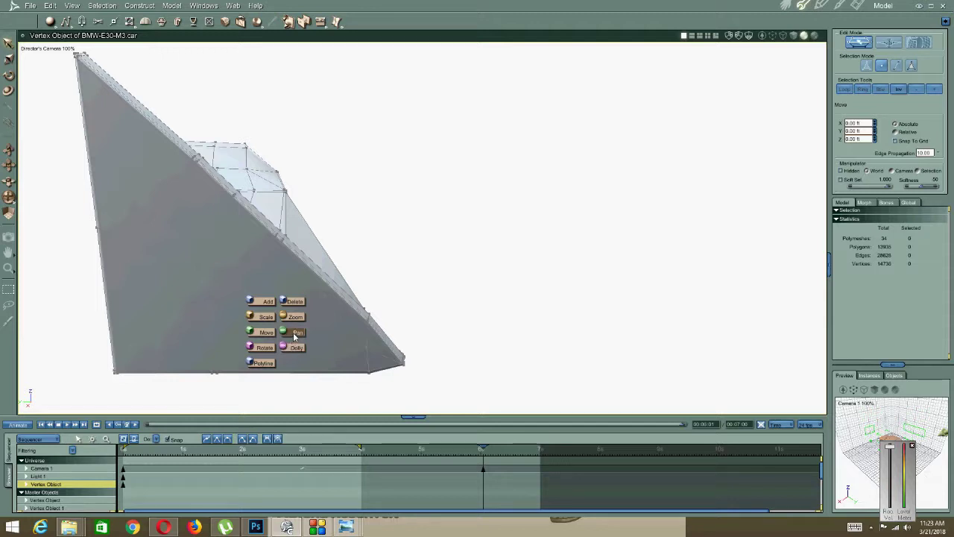
{"action": "left_click", "coordinate": [292, 345]}
{"action": "left_click_drag", "start_coordinate": [374, 320], "coordinate": [451, 309]}
{"action": "right_click", "coordinate": [299, 310]}
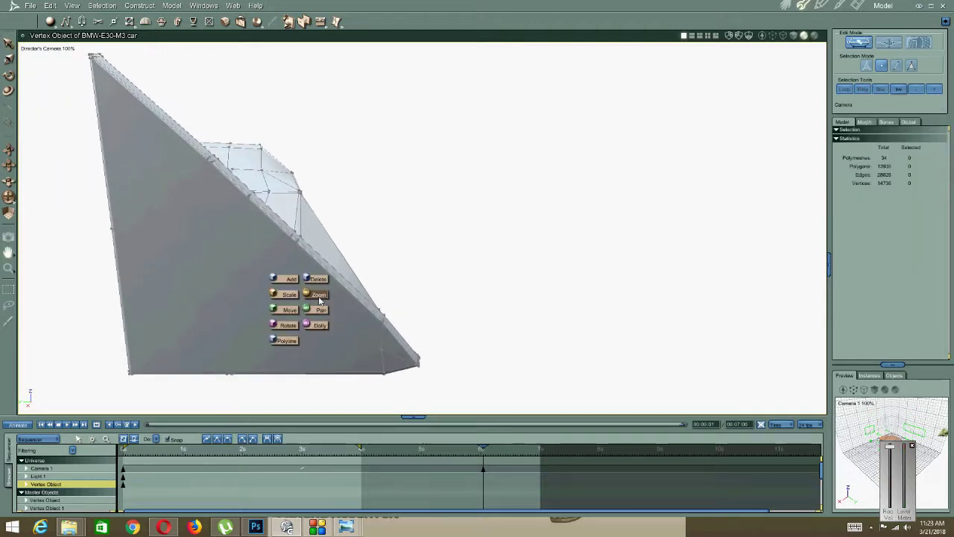
{"action": "left_click", "coordinate": [316, 307]}
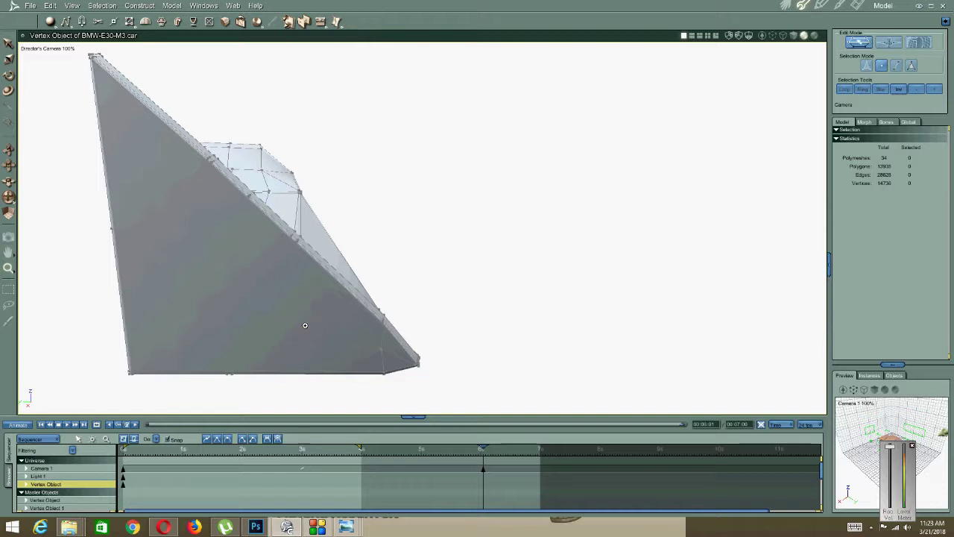
{"action": "scroll", "coordinate": [305, 325], "scroll_direction": "up", "scroll_amount": 2}
{"action": "right_click", "coordinate": [379, 265]}
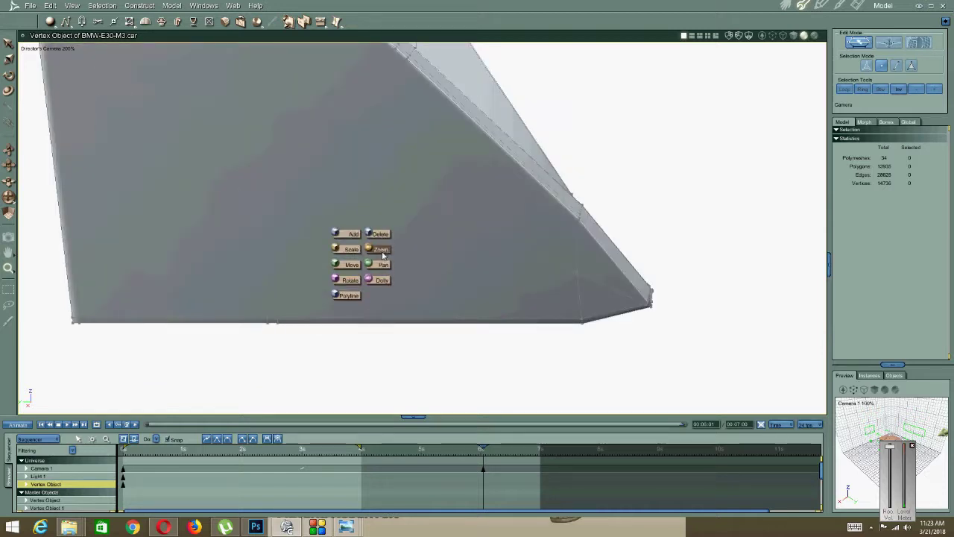
{"action": "left_click", "coordinate": [381, 251]}
Set the zoom to 100% and reframe the view until the whole mounting plate can be examined.
{"action": "left_click", "coordinate": [46, 48]}
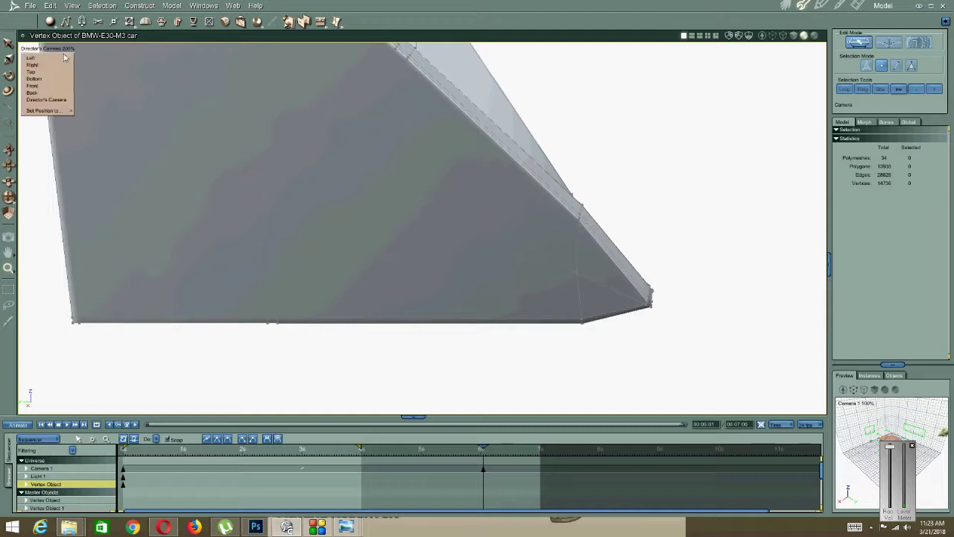
{"action": "mouse_move", "coordinate": [63, 111]}
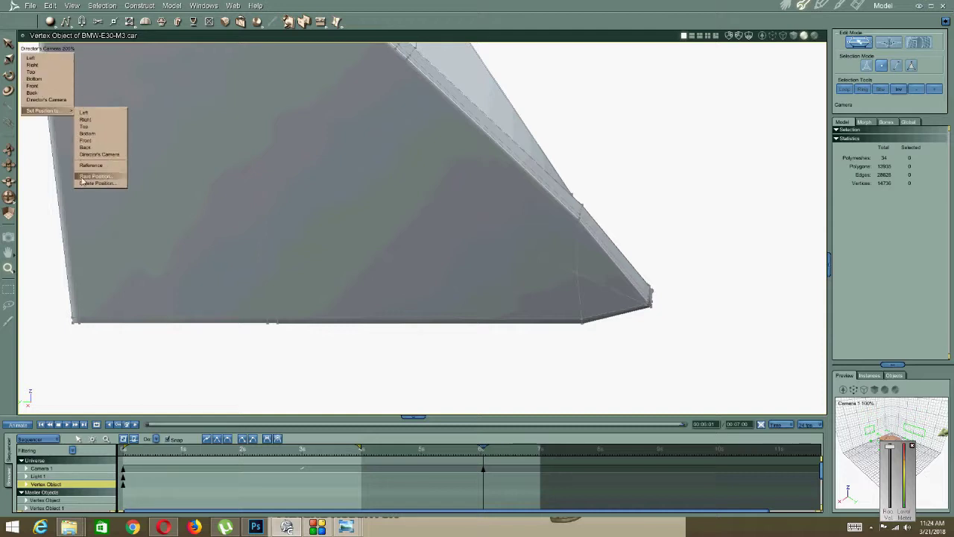
{"action": "left_click", "coordinate": [11, 269]}
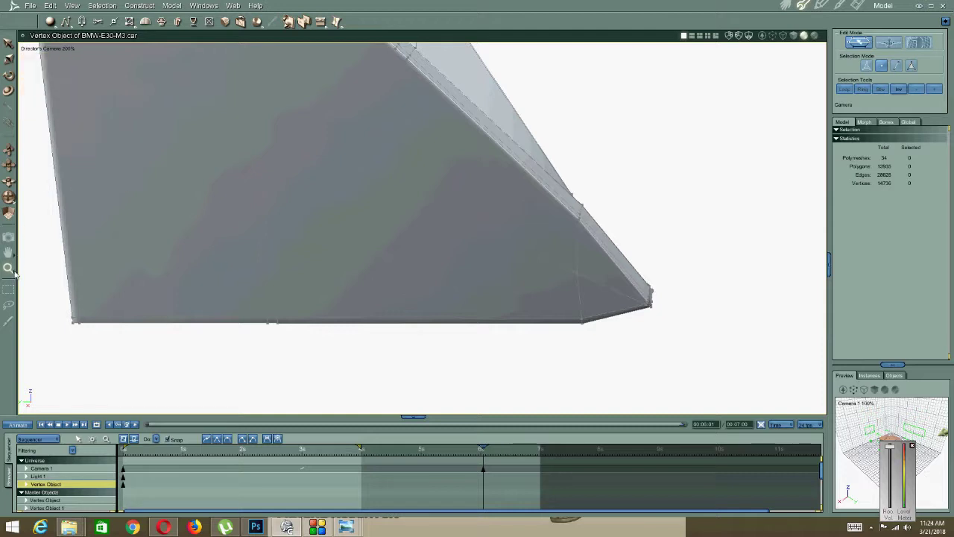
{"action": "left_click", "coordinate": [14, 273]}
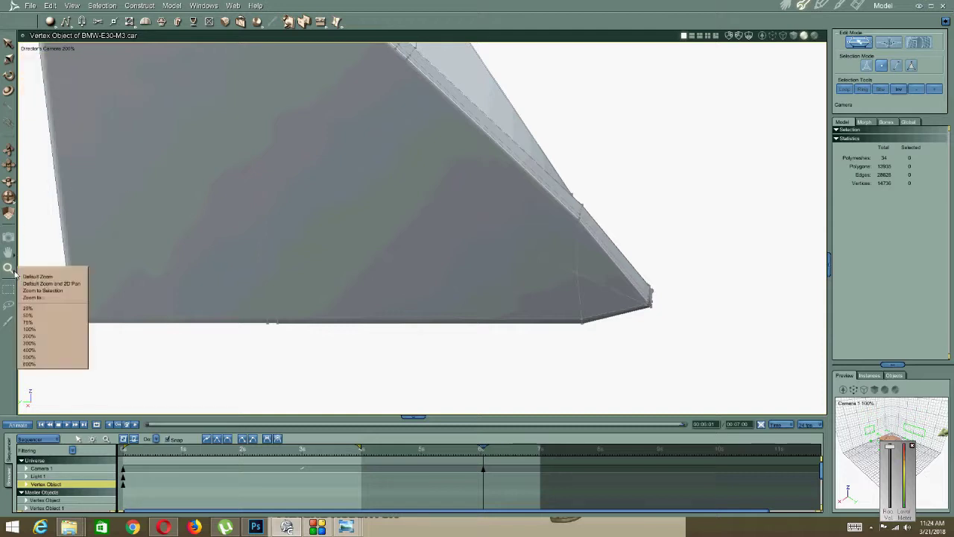
{"action": "left_click", "coordinate": [30, 328]}
{"action": "right_click", "coordinate": [430, 185]}
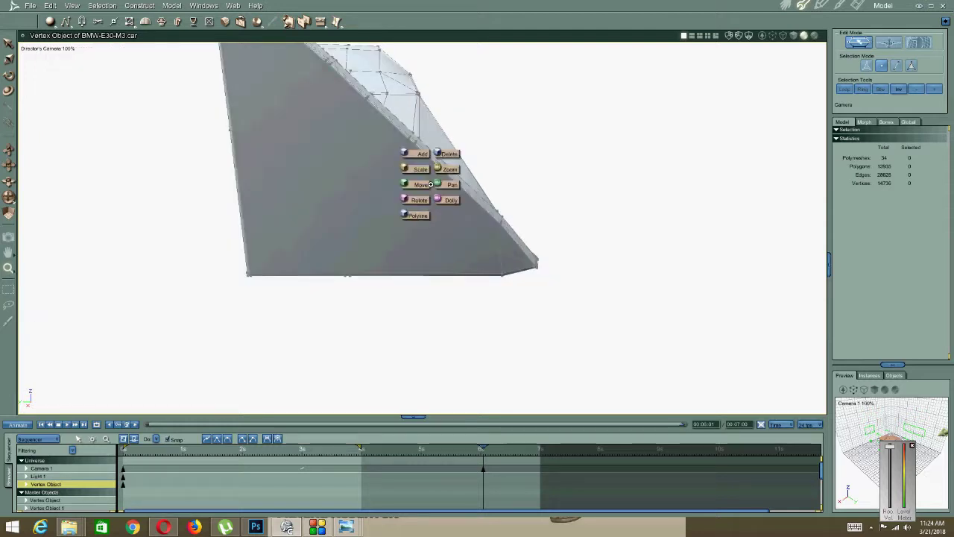
{"action": "left_click", "coordinate": [422, 189]}
{"action": "right_click", "coordinate": [423, 182]}
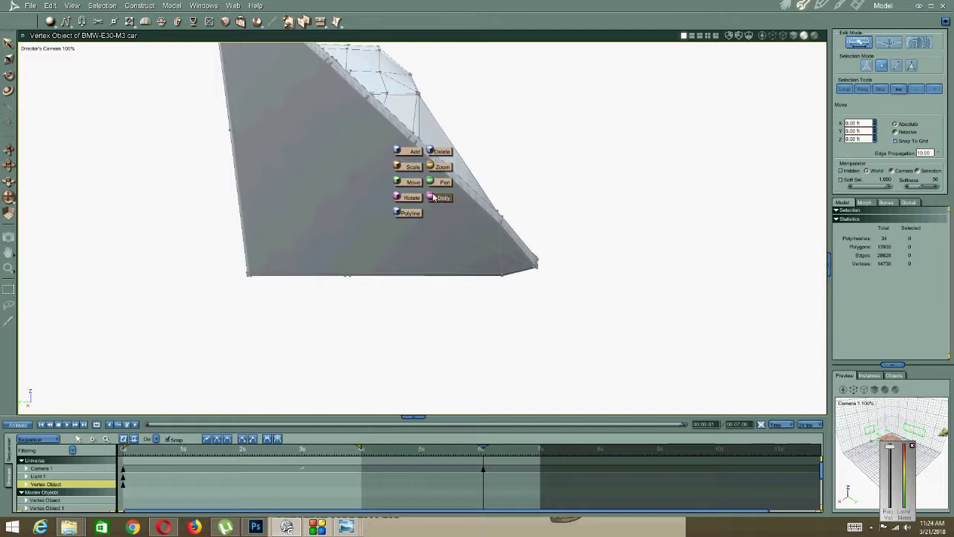
{"action": "left_click", "coordinate": [439, 196]}
{"action": "mouse_move", "coordinate": [498, 194]}
{"action": "left_mouse_down"}
{"action": "mouse_move", "coordinate": [472, 200]}
{"action": "mouse_move", "coordinate": [494, 189]}
{"action": "left_mouse_up"}
{"action": "right_click", "coordinate": [451, 205]}
{"action": "left_click", "coordinate": [444, 209]}
{"action": "right_click", "coordinate": [444, 210]}
{"action": "left_click", "coordinate": [459, 224]}
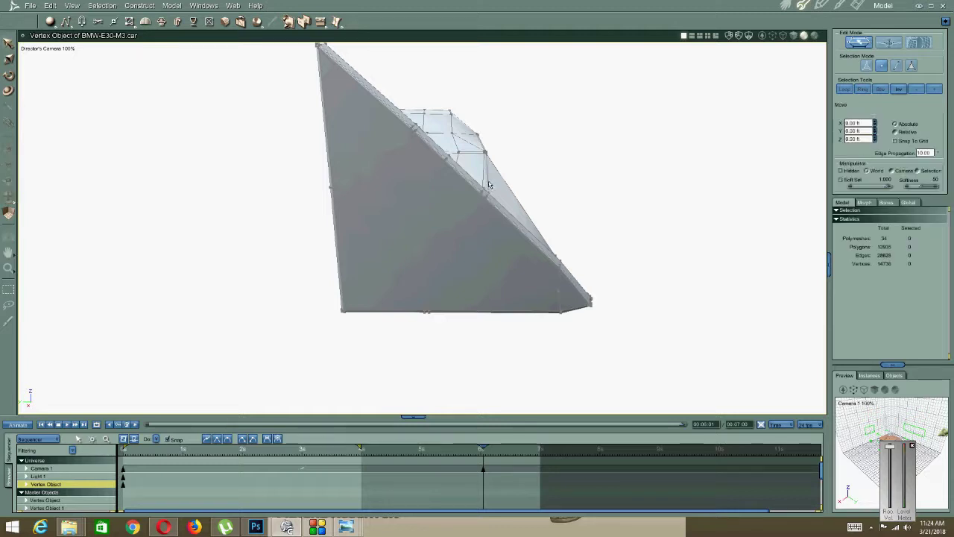
Orbit and dolly around the side mirror to examine the mounting plate's back face and the arm behind it.
{"action": "middle_click_drag", "start_coordinate": [486, 195], "coordinate": [472, 201]}
{"action": "scroll", "coordinate": [474, 198], "scroll_direction": "down", "scroll_amount": 5}
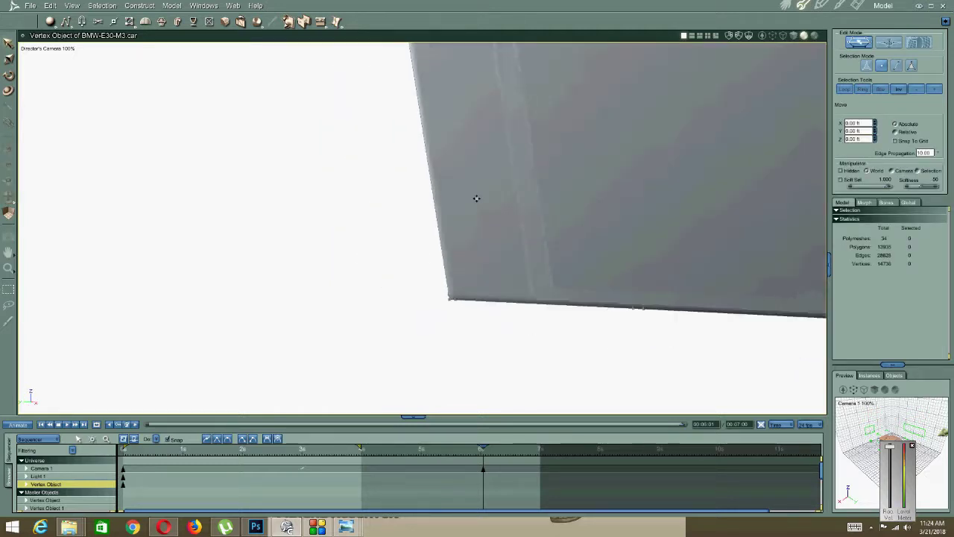
{"action": "scroll", "coordinate": [486, 193], "scroll_direction": "up", "scroll_amount": 2}
{"action": "scroll", "coordinate": [498, 223], "scroll_direction": "up", "scroll_amount": 2}
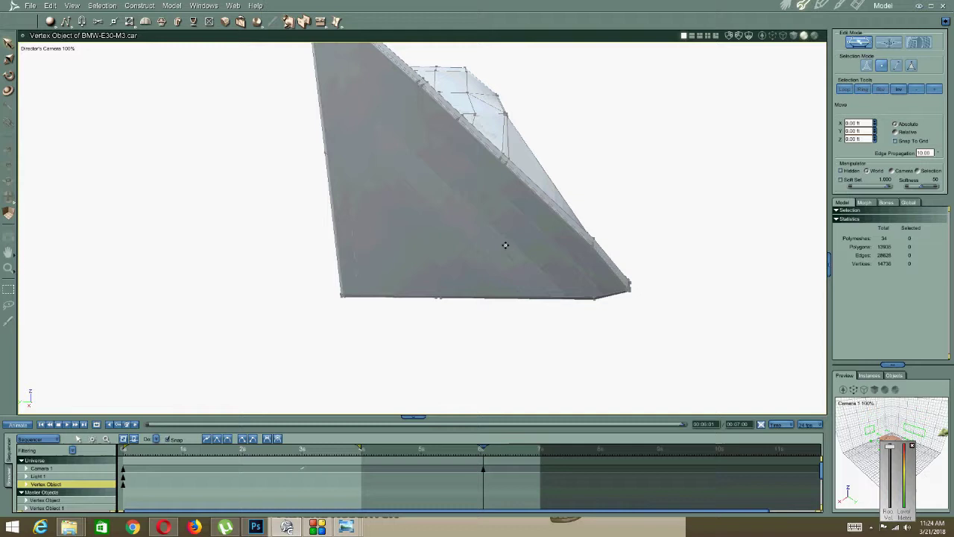
{"action": "scroll", "coordinate": [498, 201], "scroll_direction": "down", "scroll_amount": 3}
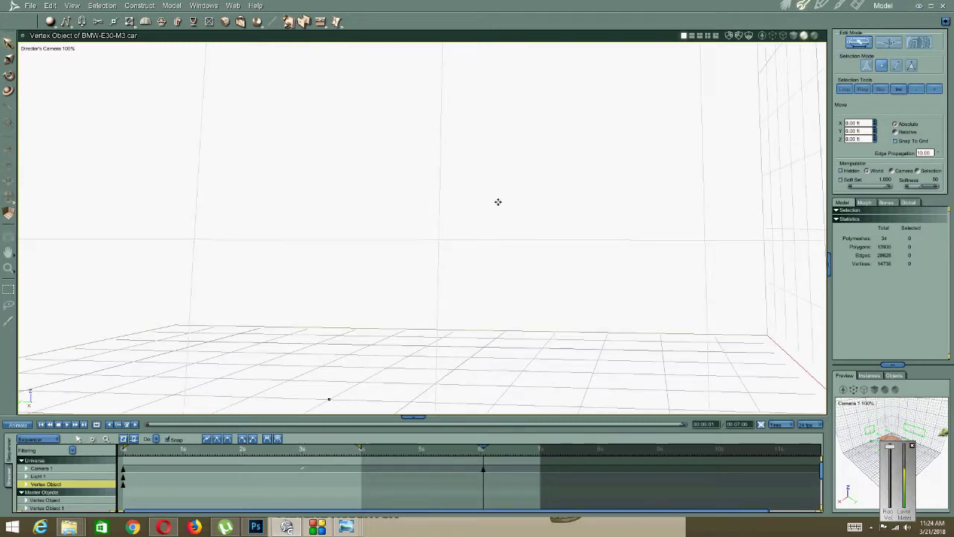
{"action": "middle_click_drag", "start_coordinate": [506, 142], "coordinate": [495, 387]}
{"action": "middle_click_drag", "start_coordinate": [496, 208], "coordinate": [464, 262]}
{"action": "scroll", "coordinate": [468, 213], "scroll_direction": "up", "scroll_amount": 4}
{"action": "middle_click_drag", "start_coordinate": [464, 149], "coordinate": [471, 147]}
{"action": "middle_click_drag", "start_coordinate": [280, 300], "coordinate": [502, 130]}
{"action": "scroll", "coordinate": [336, 272], "scroll_direction": "up", "scroll_amount": 4}
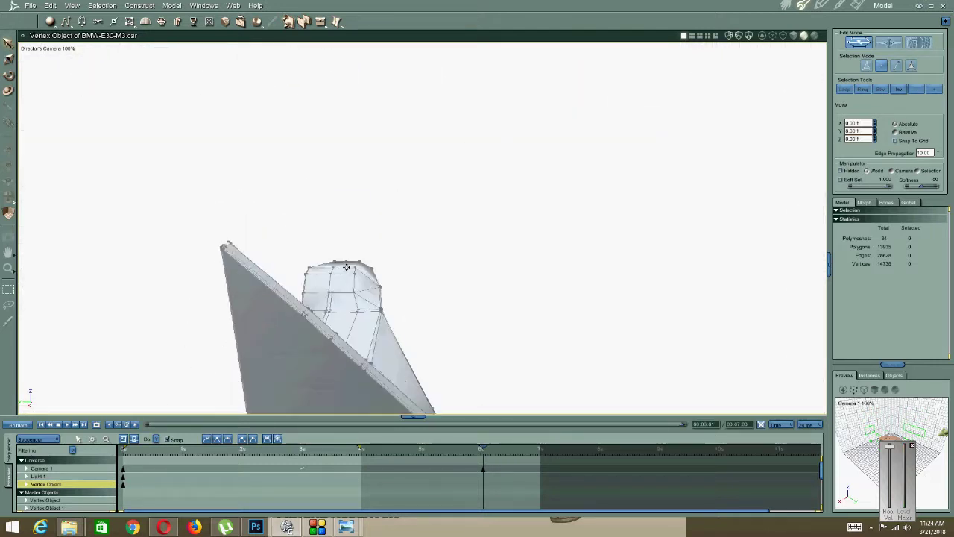
{"action": "middle_click_drag", "start_coordinate": [336, 292], "coordinate": [342, 275]}
{"action": "left_click_drag", "start_coordinate": [342, 275], "coordinate": [334, 291]}
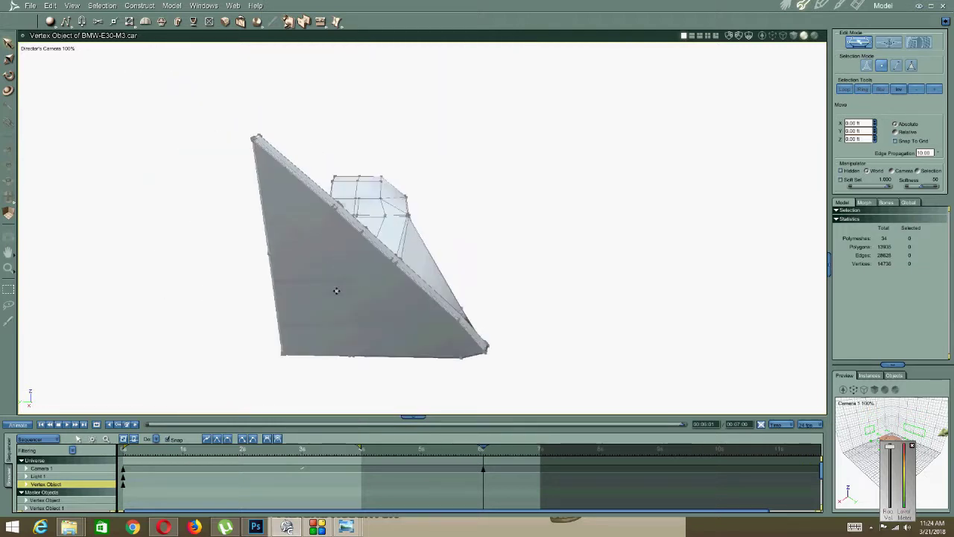
{"action": "right_click", "coordinate": [323, 273]}
{"action": "left_click", "coordinate": [318, 275]}
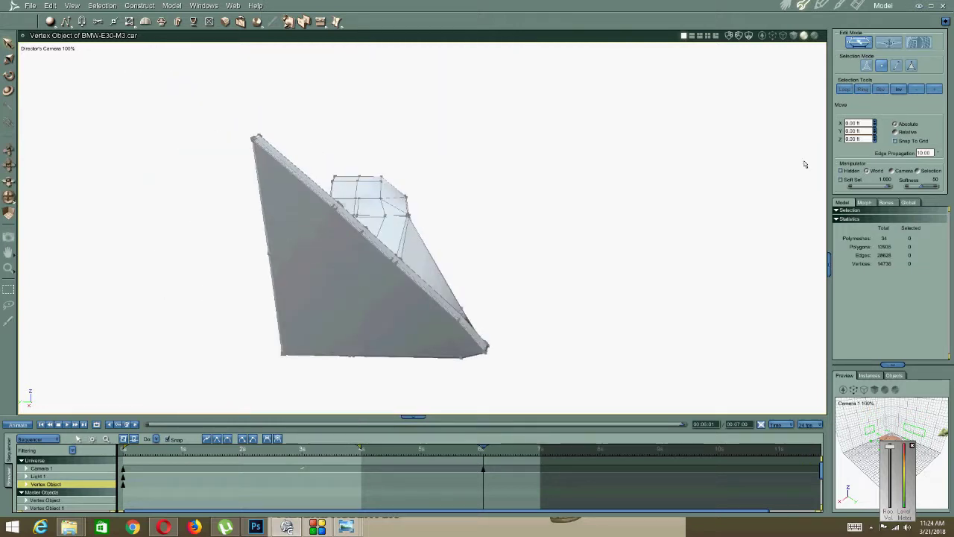
Weld the two closely spaced vertices on the underside of the mirror housing, near the step beside the mounting arm.
{"action": "left_click", "coordinate": [910, 67]}
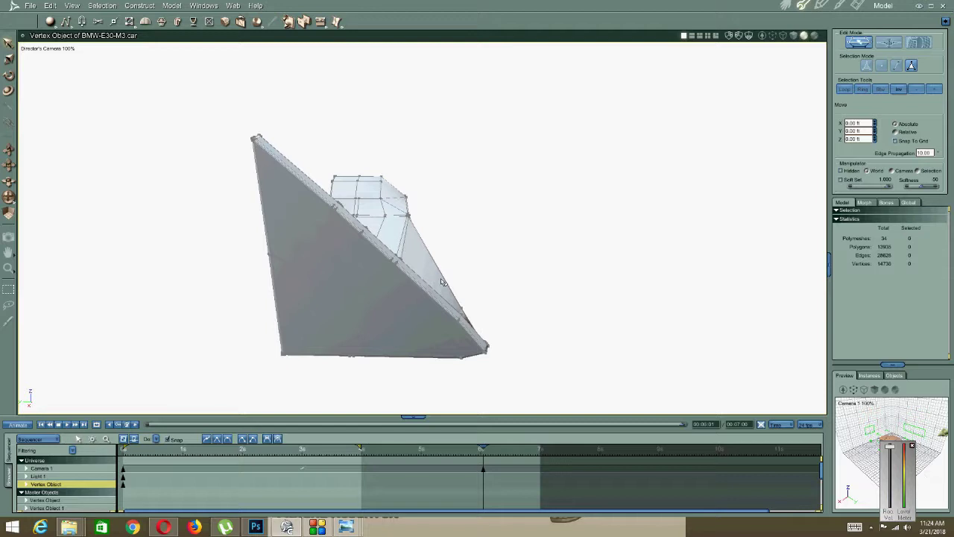
{"action": "left_click", "coordinate": [412, 305]}
{"action": "middle_click_drag", "start_coordinate": [356, 334], "coordinate": [514, 297]}
{"action": "left_click_drag", "start_coordinate": [514, 297], "coordinate": [375, 217]}
{"action": "left_click", "coordinate": [258, 224]}
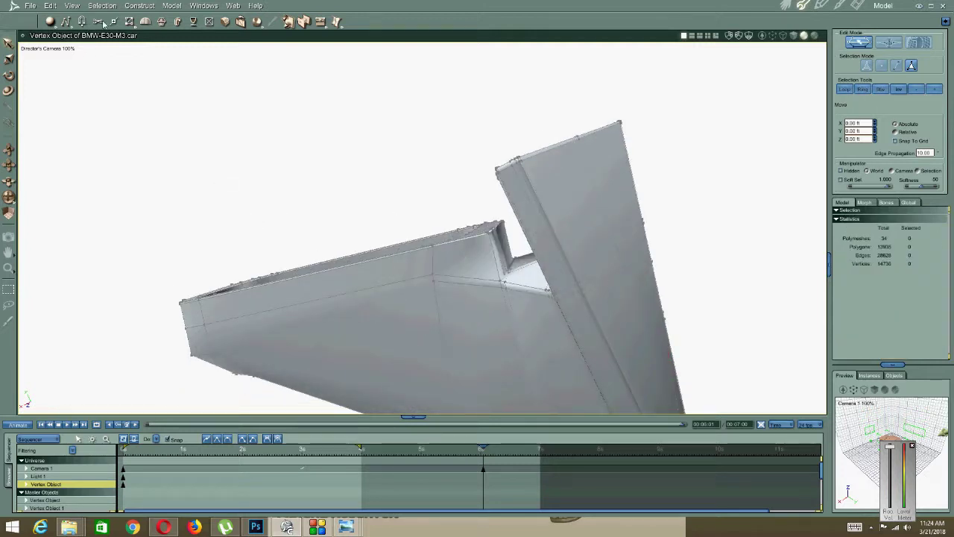
{"action": "left_click", "coordinate": [129, 21]}
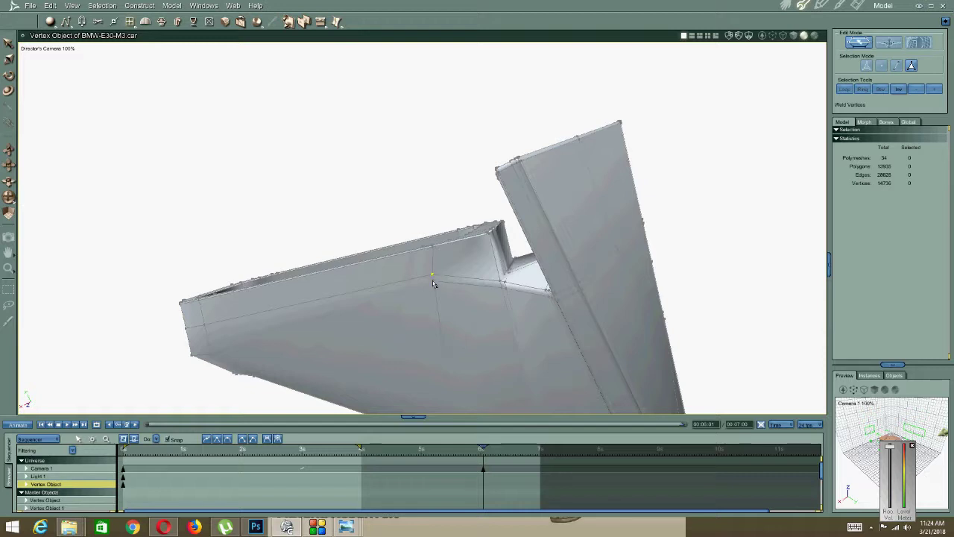
{"action": "right_click", "coordinate": [435, 270]}
{"action": "left_click", "coordinate": [419, 266]}
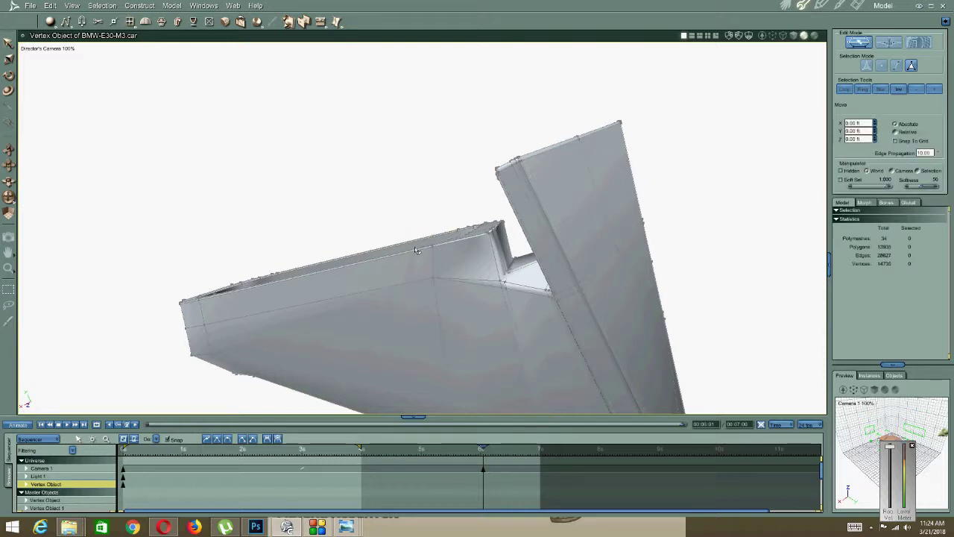
Check the long polygon on the housing's underside by selecting it, and clear the selection.
{"action": "left_click", "coordinate": [435, 282]}
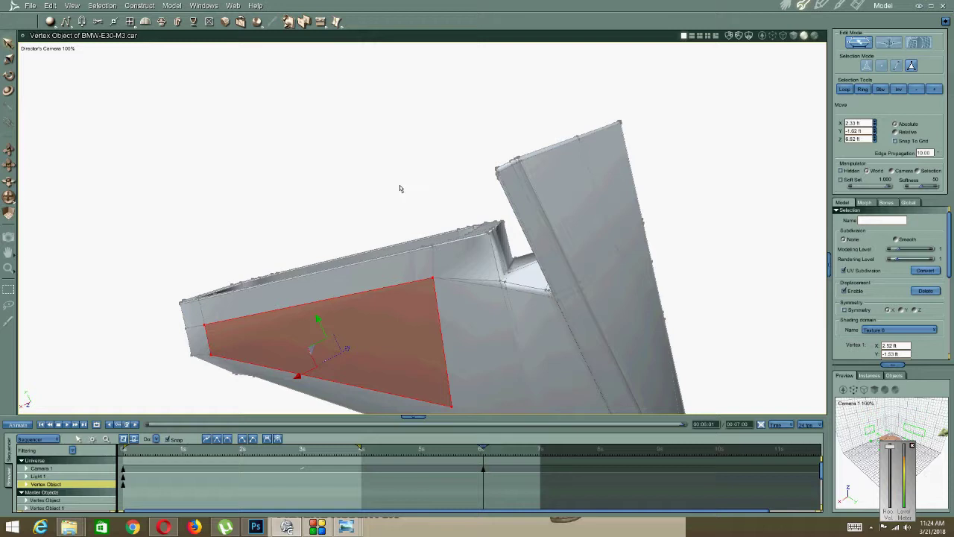
{"action": "middle_click_drag", "start_coordinate": [361, 164], "coordinate": [388, 240]}
{"action": "left_click", "coordinate": [473, 201]}
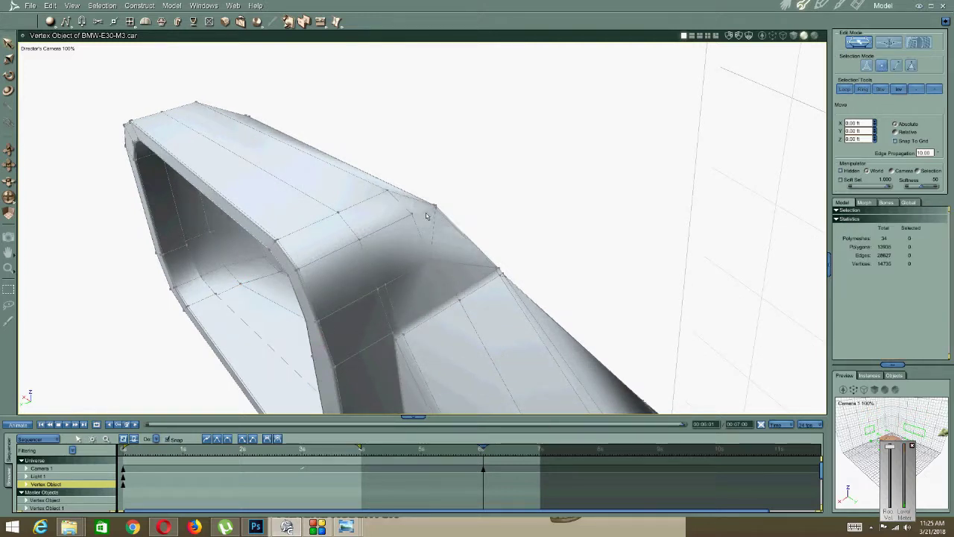
Weld the two neighbouring vertices on the inner end face of the mirror housing, just above the mounting arm.
{"action": "left_click", "coordinate": [365, 280]}
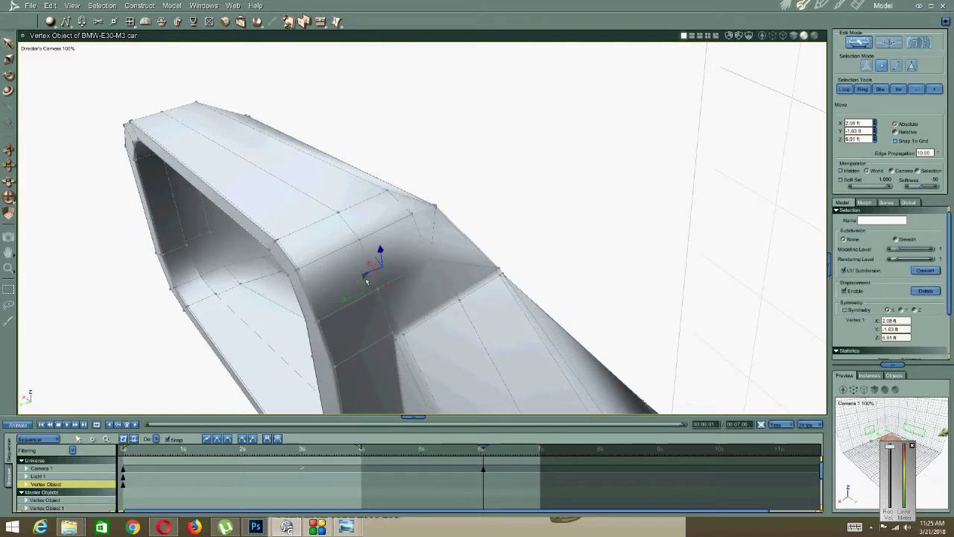
{"action": "left_click", "coordinate": [130, 22]}
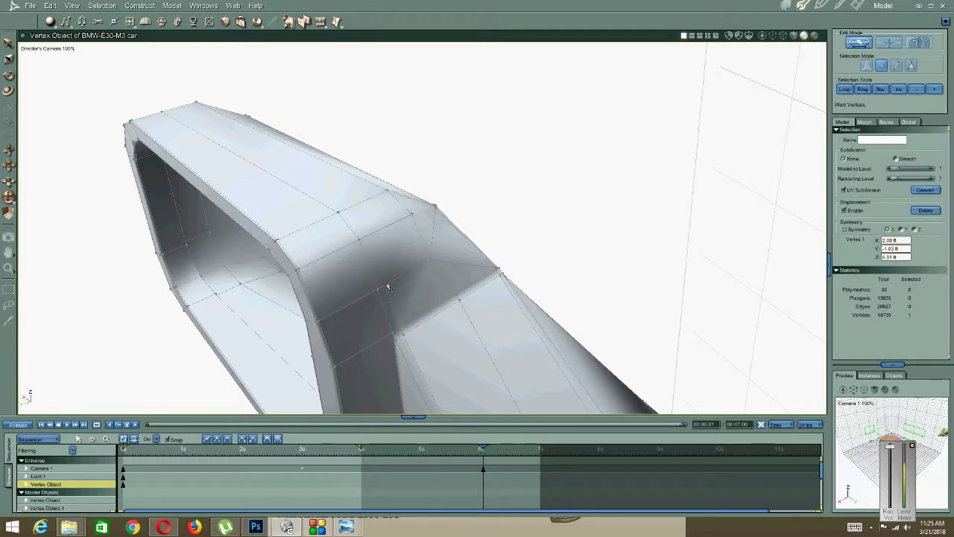
{"action": "middle_click_drag", "start_coordinate": [440, 265], "coordinate": [509, 285]}
{"action": "right_click", "coordinate": [401, 267]}
{"action": "left_click", "coordinate": [390, 266]}
{"action": "scroll", "coordinate": [332, 285], "scroll_direction": "down", "scroll_amount": 5}
{"action": "scroll", "coordinate": [391, 306], "scroll_direction": "up", "scroll_amount": 3}
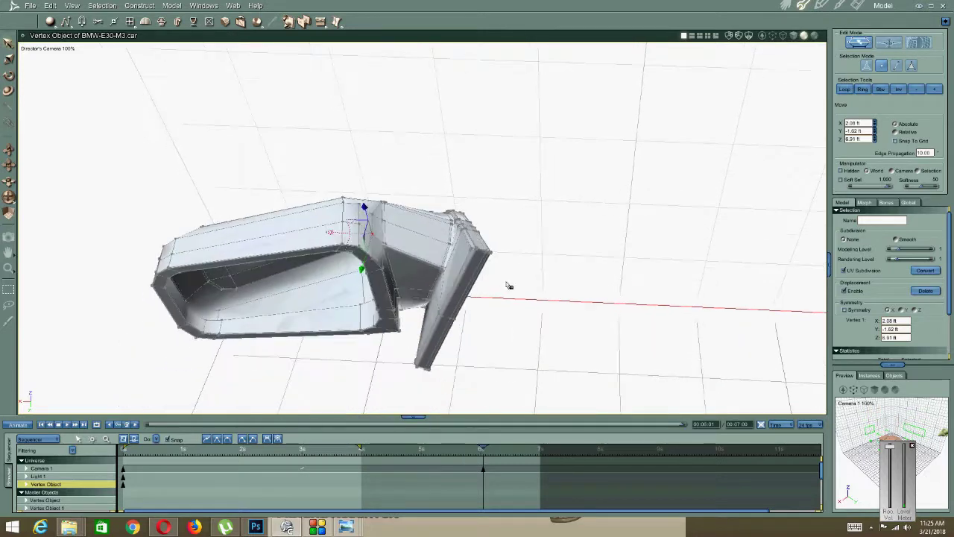
Set the mirror mesh's subdivision to Smooth and clear the vertex selection.
{"action": "left_click", "coordinate": [897, 240]}
{"action": "middle_click_drag", "start_coordinate": [354, 302], "coordinate": [507, 206]}
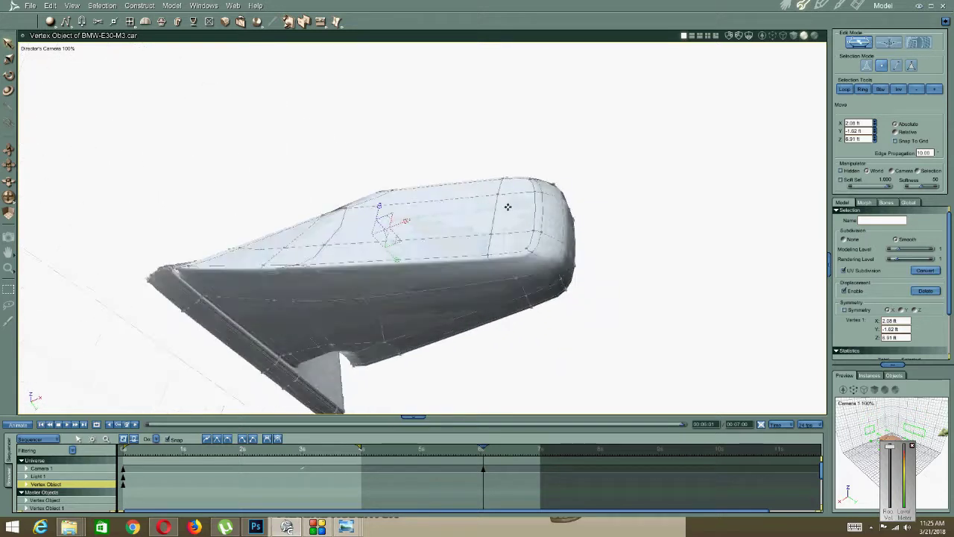
{"action": "right_click", "coordinate": [233, 226]}
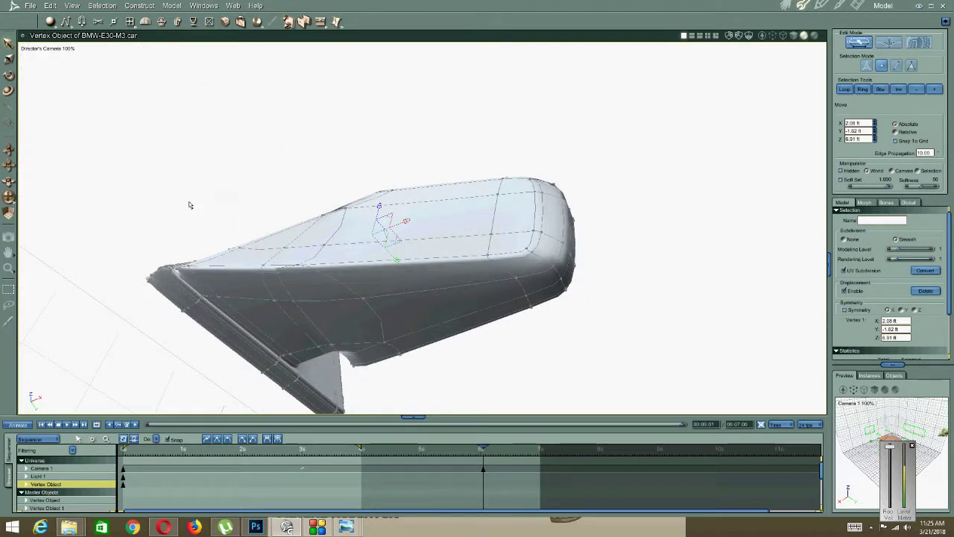
{"action": "left_click", "coordinate": [159, 204]}
Weld the two neighbouring vertices on the mirror housing's long lower edge, near the mounting arm.
{"action": "left_click", "coordinate": [114, 22]}
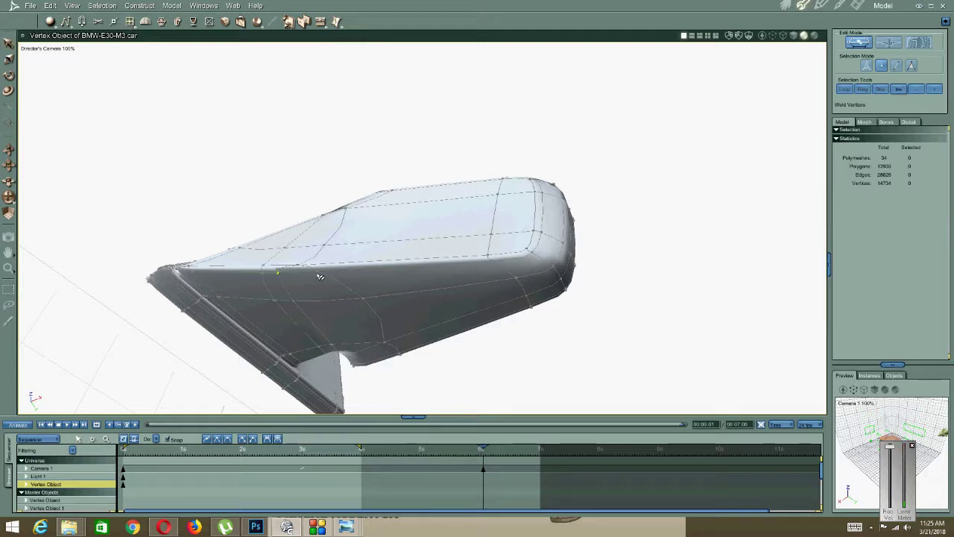
{"action": "right_click", "coordinate": [289, 243]}
{"action": "left_click", "coordinate": [287, 257]}
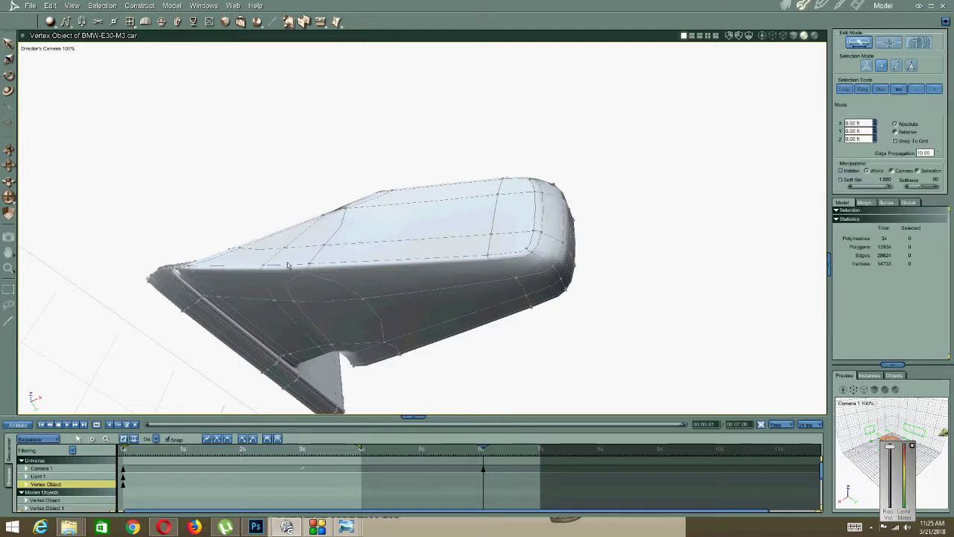
Select the vertex on the housing's long lower edge to examine the surrounding mesh from below, and clear the selection.
{"action": "left_click", "coordinate": [302, 274]}
{"action": "middle_click_drag", "start_coordinate": [263, 252], "coordinate": [286, 239]}
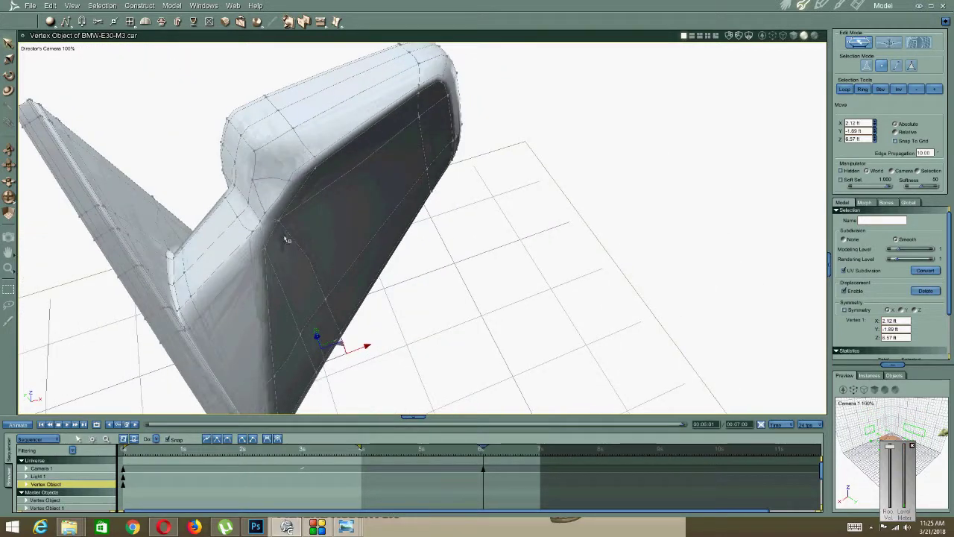
{"action": "right_click", "coordinate": [274, 233]}
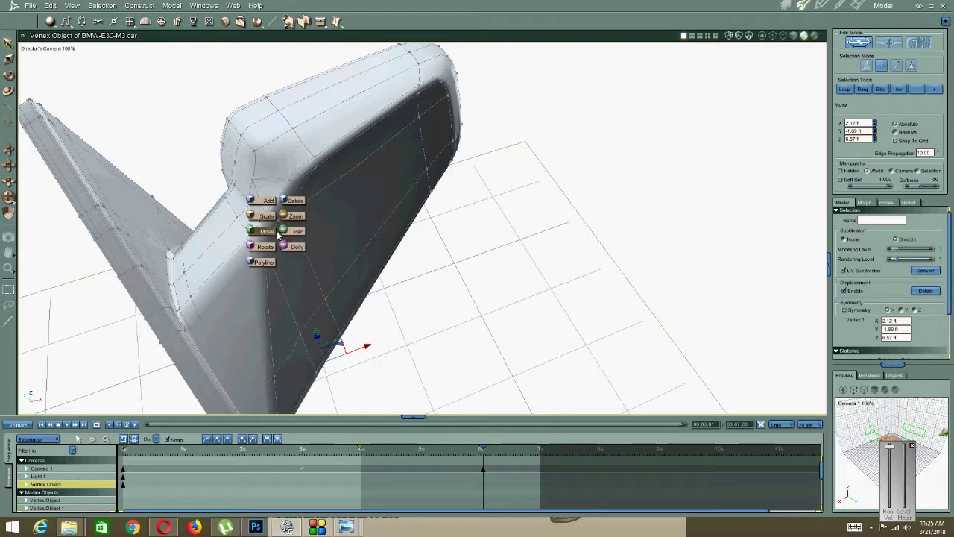
{"action": "left_click", "coordinate": [307, 200]}
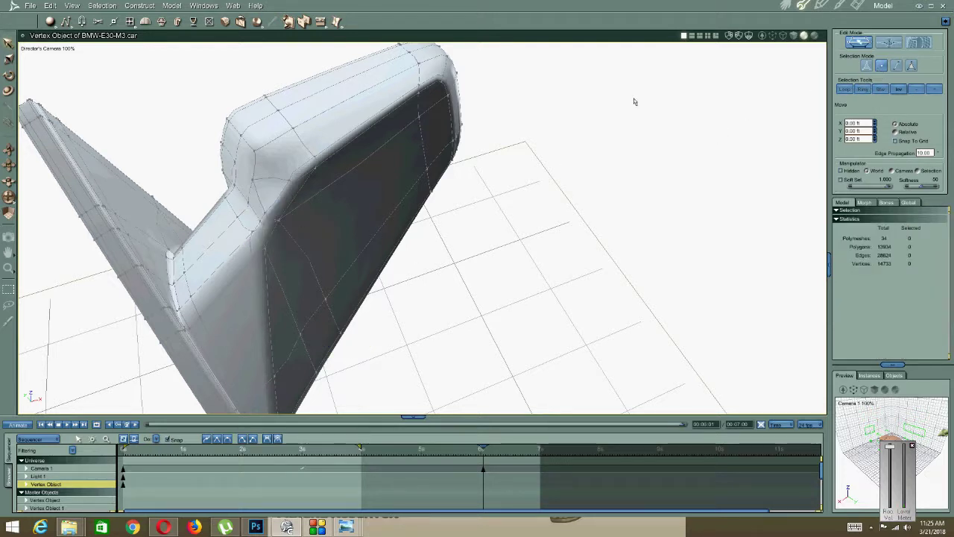
Select the two close vertices where the arm meets the housing's underside, and compare the mesh with subdivision set to None and Smooth.
{"action": "left_click", "coordinate": [260, 222]}
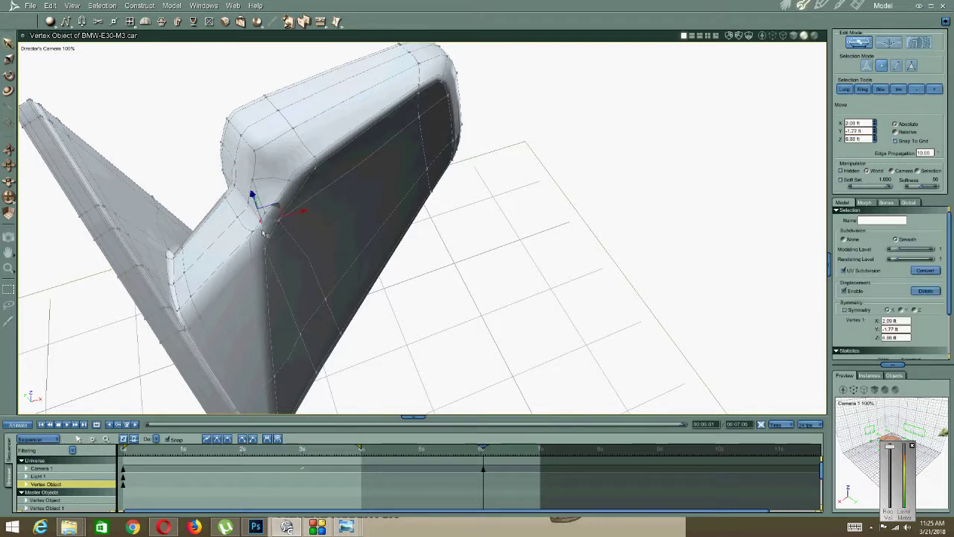
{"action": "left_click", "coordinate": [266, 253], "text": "shift"}
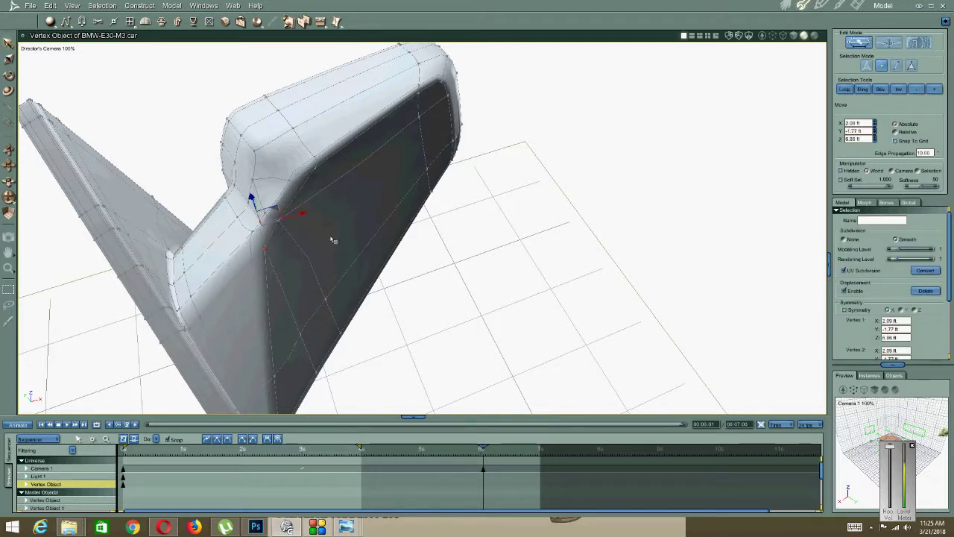
{"action": "left_click", "coordinate": [844, 239]}
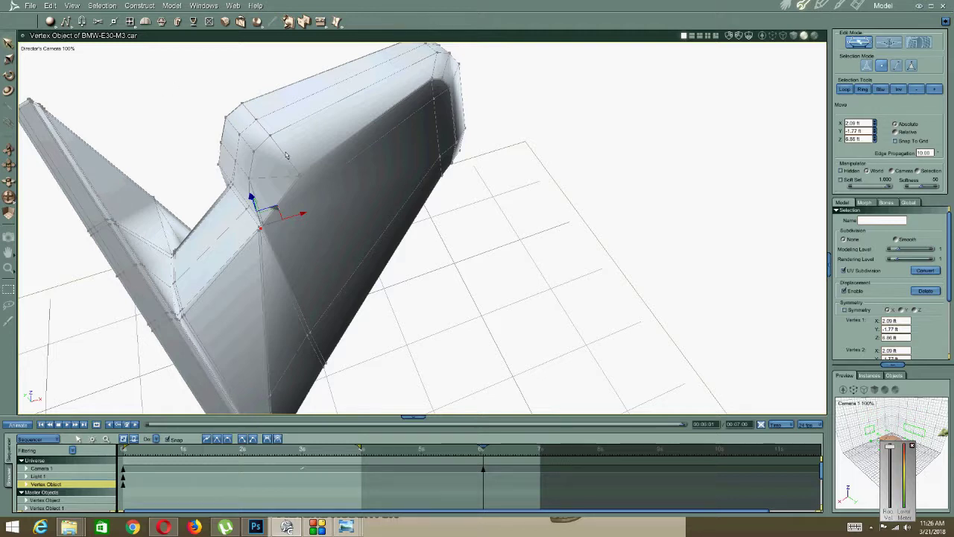
{"action": "scroll", "coordinate": [264, 246], "scroll_direction": "up", "scroll_amount": 3}
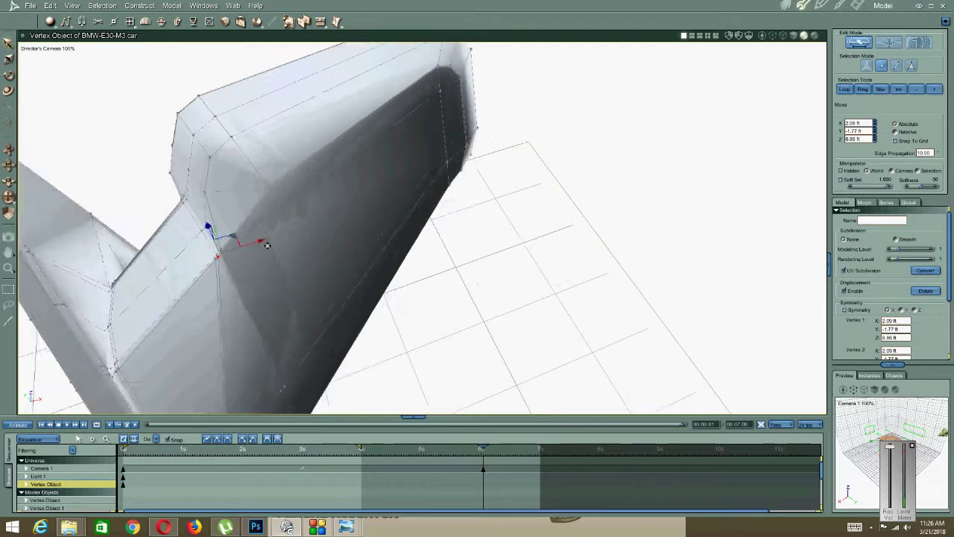
{"action": "scroll", "coordinate": [267, 252], "scroll_direction": "up", "scroll_amount": 3}
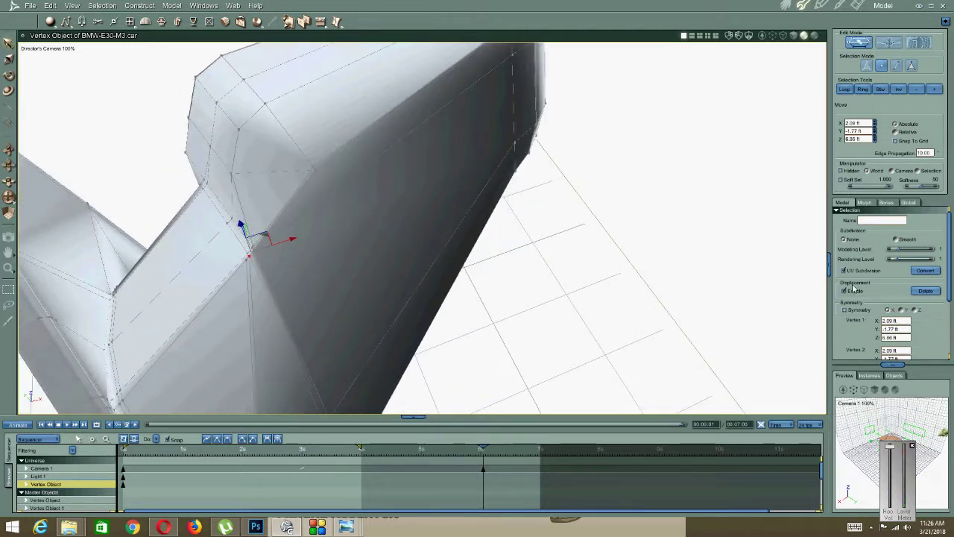
{"action": "left_click", "coordinate": [898, 238]}
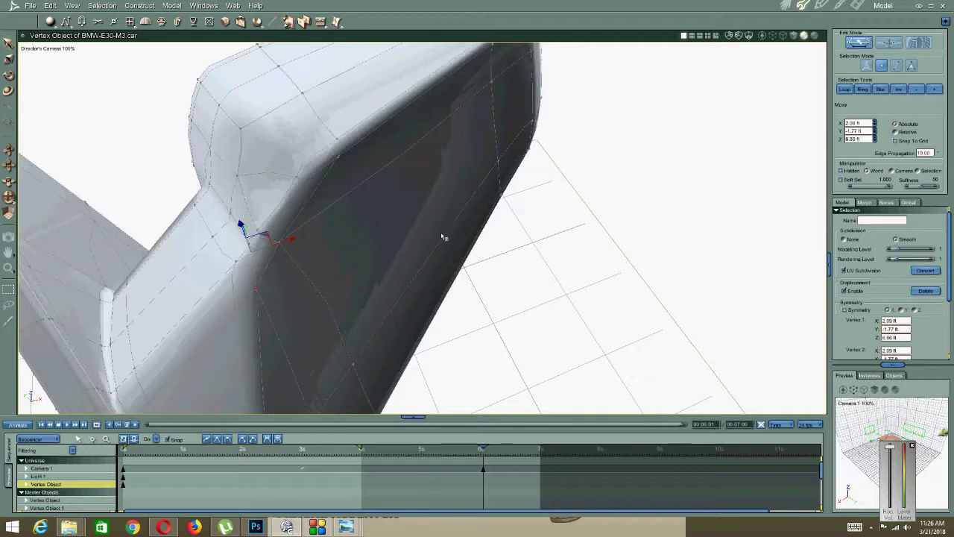
Link the two close vertices where the arm meets the housing's underside with a new edge.
{"action": "right_click", "coordinate": [253, 263]}
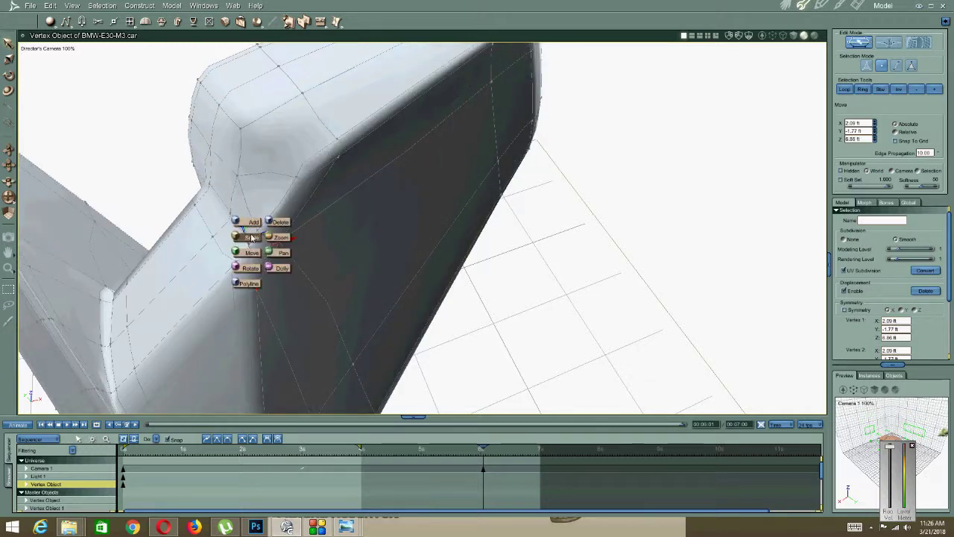
{"action": "left_click", "coordinate": [242, 242]}
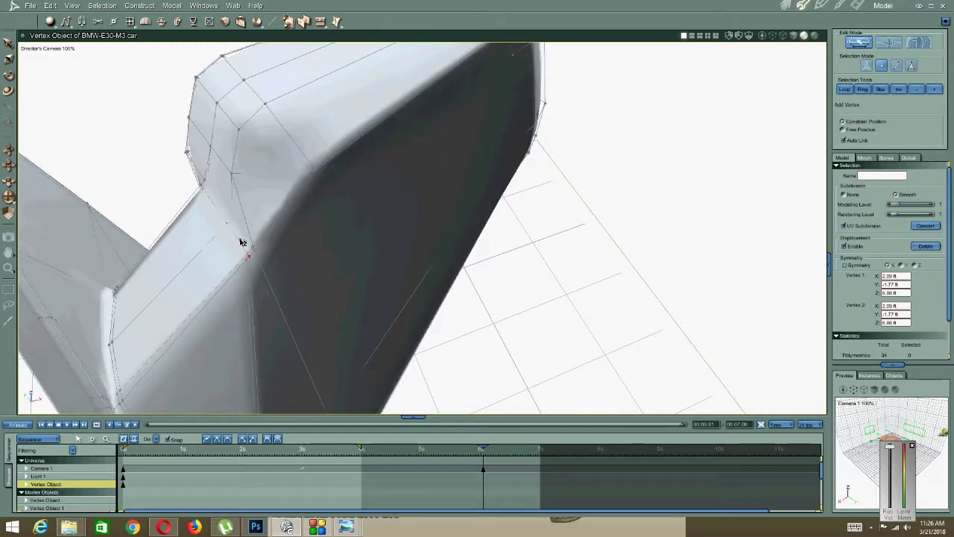
{"action": "left_click", "coordinate": [279, 248]}
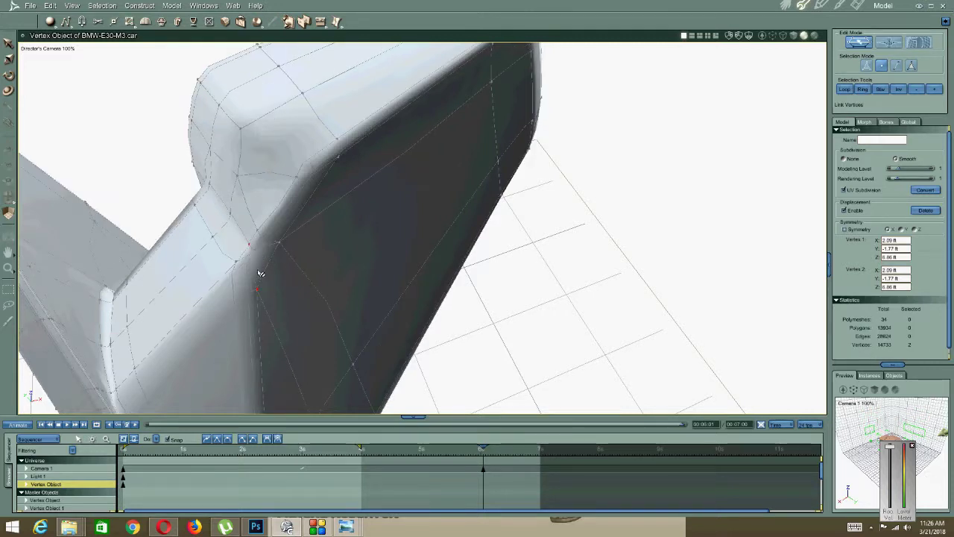
{"action": "left_click", "coordinate": [257, 289]}
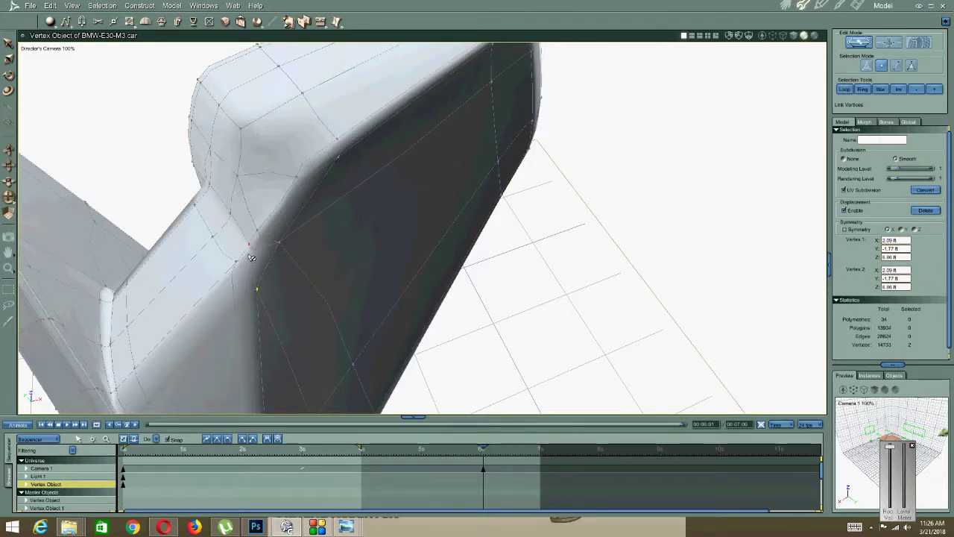
{"action": "left_click", "coordinate": [252, 248]}
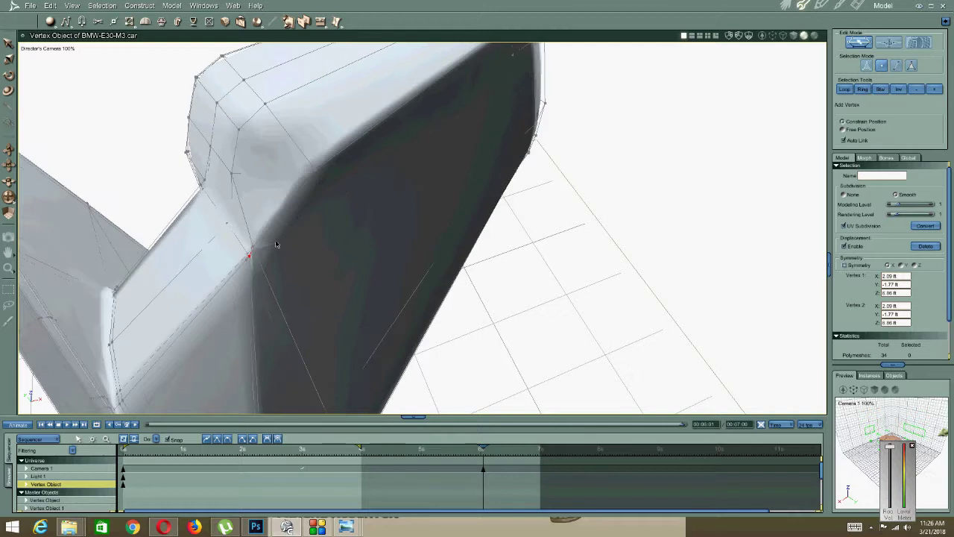
{"action": "right_click", "coordinate": [503, 255]}
{"action": "left_click", "coordinate": [497, 255]}
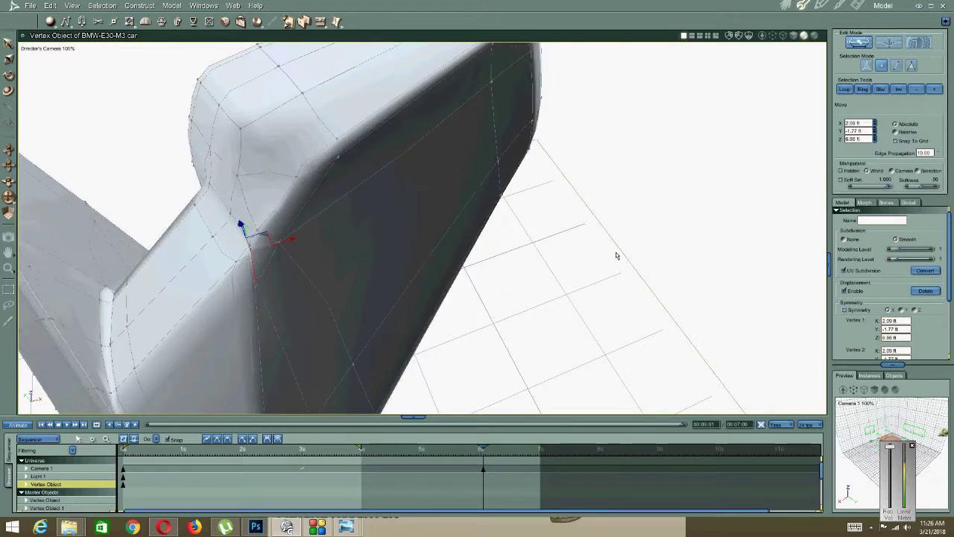
Dissolve the short edge beside the new link on the arm side of the housing junction.
{"action": "left_click", "coordinate": [251, 259]}
{"action": "right_click", "coordinate": [251, 259]}
{"action": "left_click", "coordinate": [250, 259]}
{"action": "left_click", "coordinate": [251, 259]}
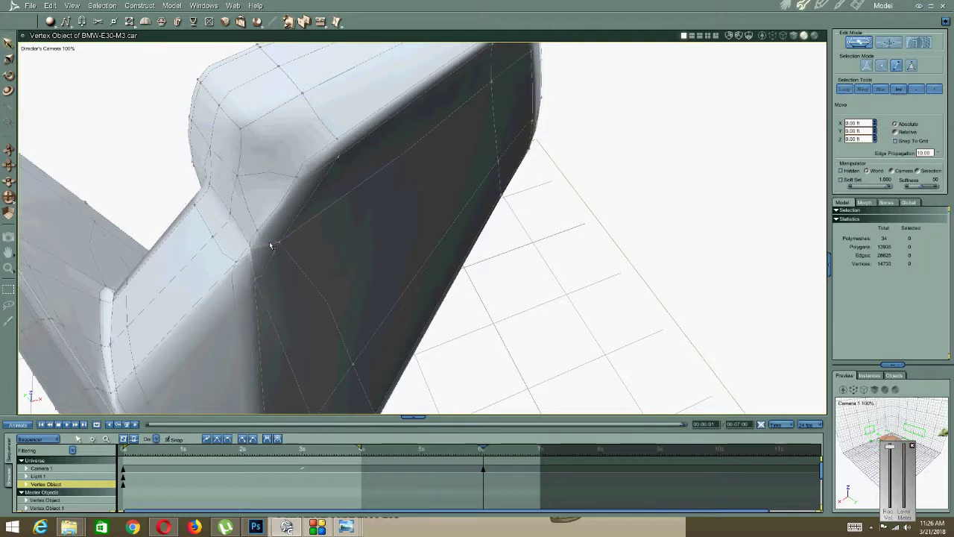
{"action": "left_click", "coordinate": [244, 246]}
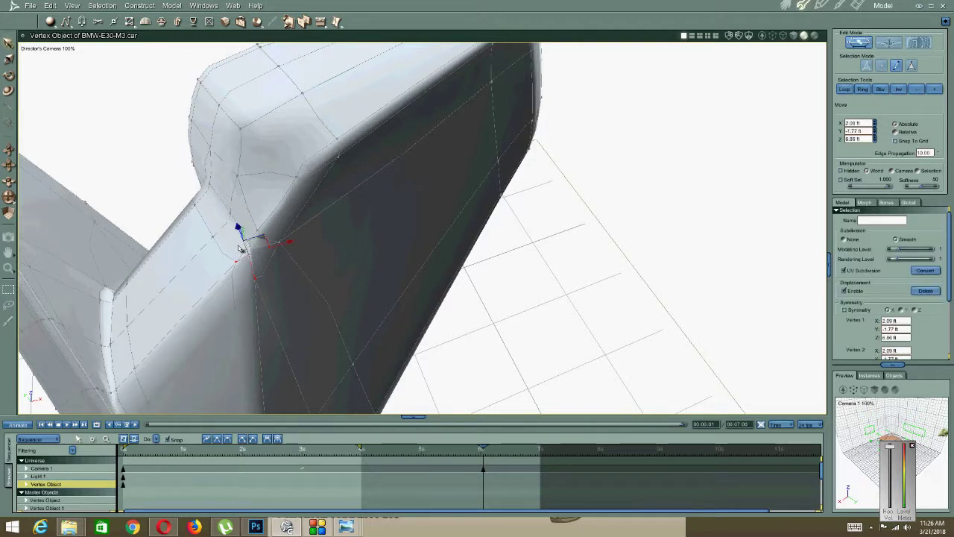
{"action": "left_click", "coordinate": [50, 6]}
{"action": "left_click", "coordinate": [51, 61]}
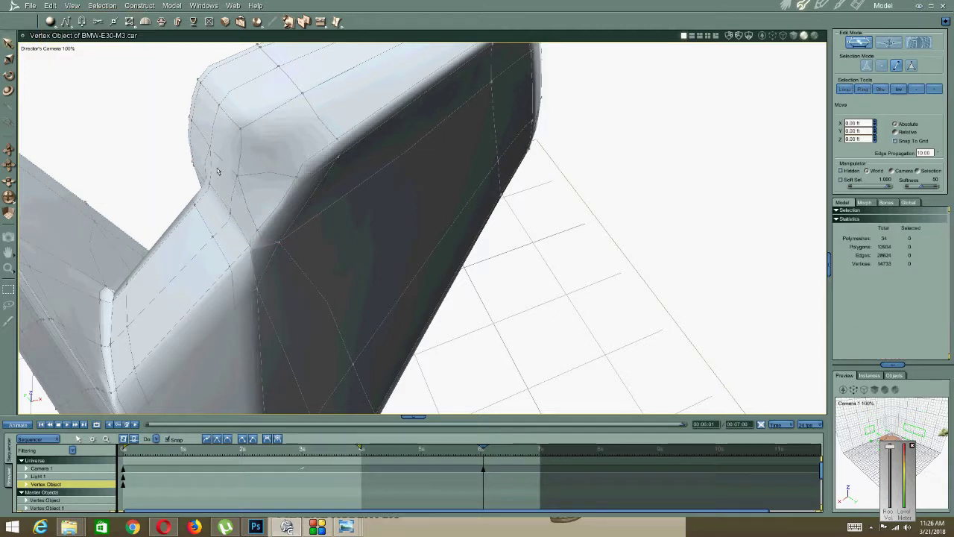
Dissolve the short edge that runs from the arm junction into the housing's mirror face.
{"action": "left_click", "coordinate": [264, 248]}
{"action": "middle_click_drag", "start_coordinate": [260, 262], "coordinate": [262, 234]}
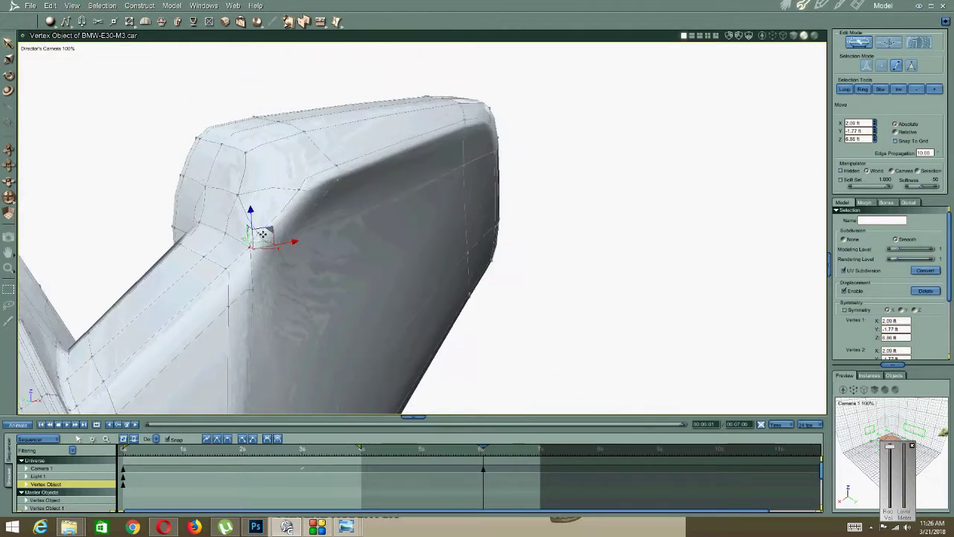
{"action": "left_click", "coordinate": [50, 5]}
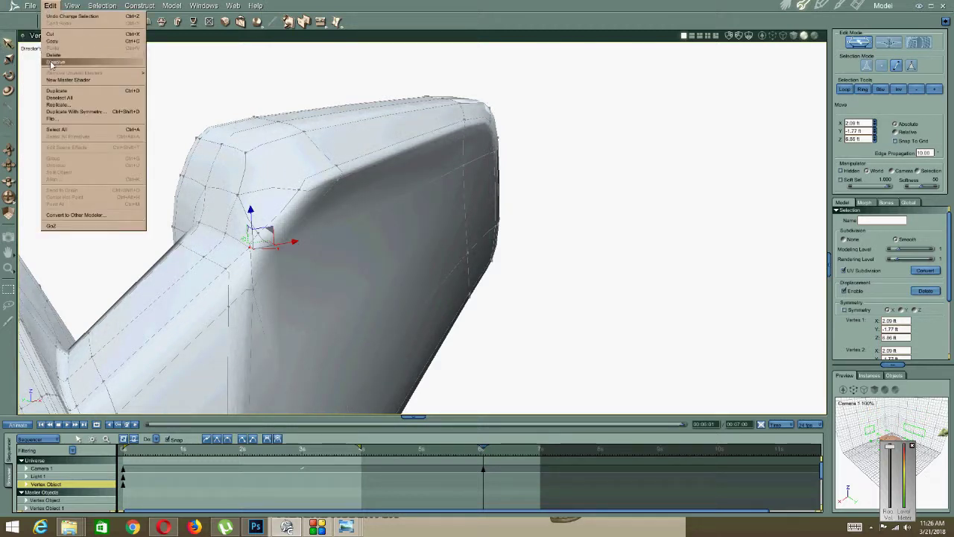
{"action": "left_click", "coordinate": [52, 62]}
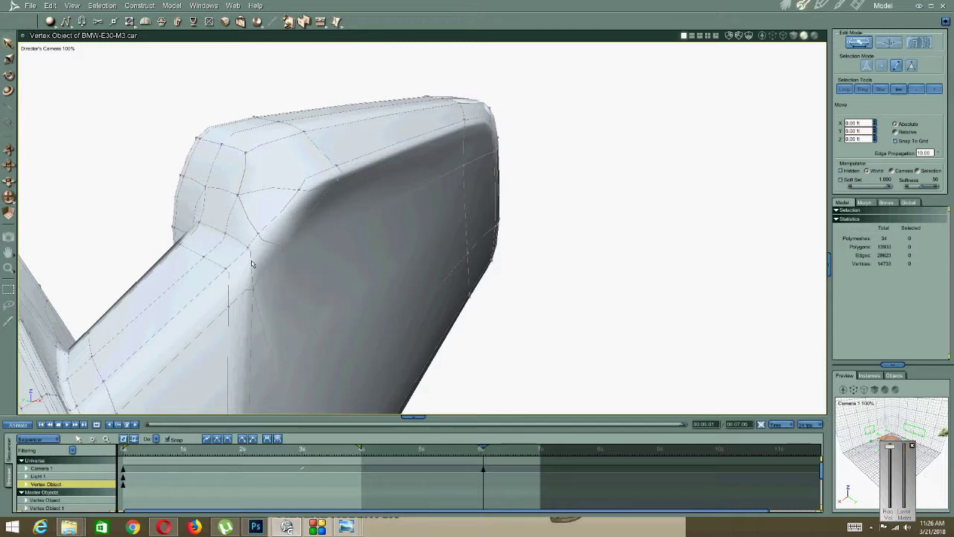
Set the mirror mesh's subdivision to None and clear the edge selection.
{"action": "left_click", "coordinate": [251, 263]}
{"action": "middle_click_drag", "start_coordinate": [293, 213], "coordinate": [349, 241]}
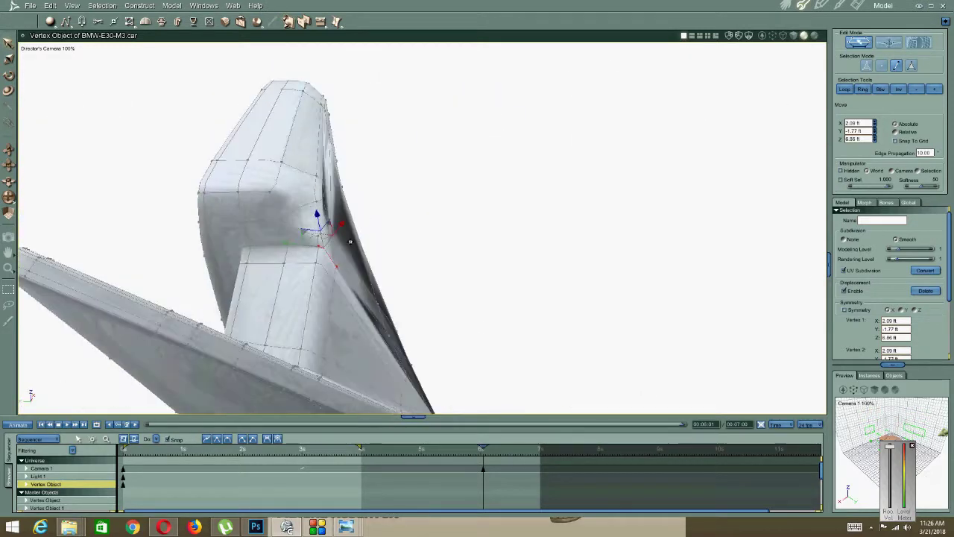
{"action": "left_click", "coordinate": [588, 257]}
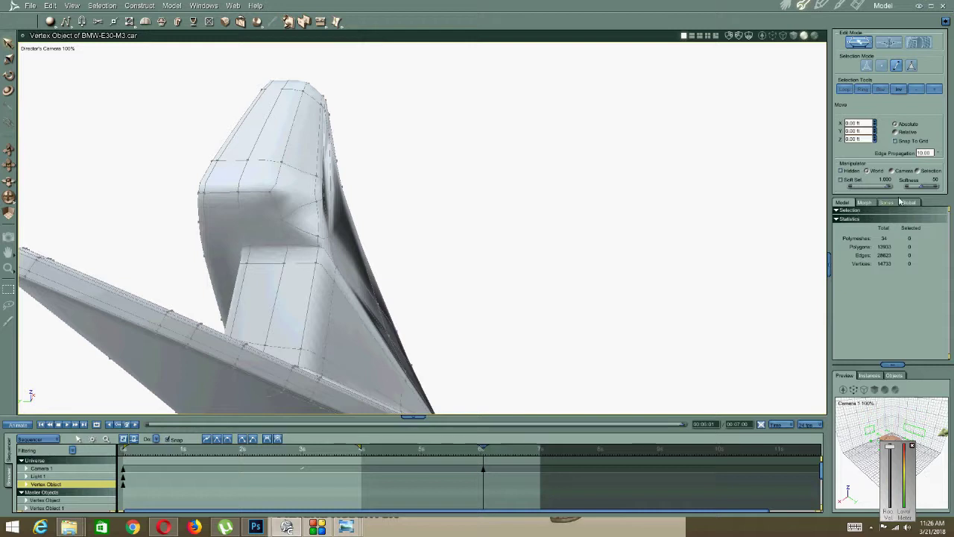
{"action": "left_click", "coordinate": [274, 189]}
{"action": "left_click", "coordinate": [845, 241]}
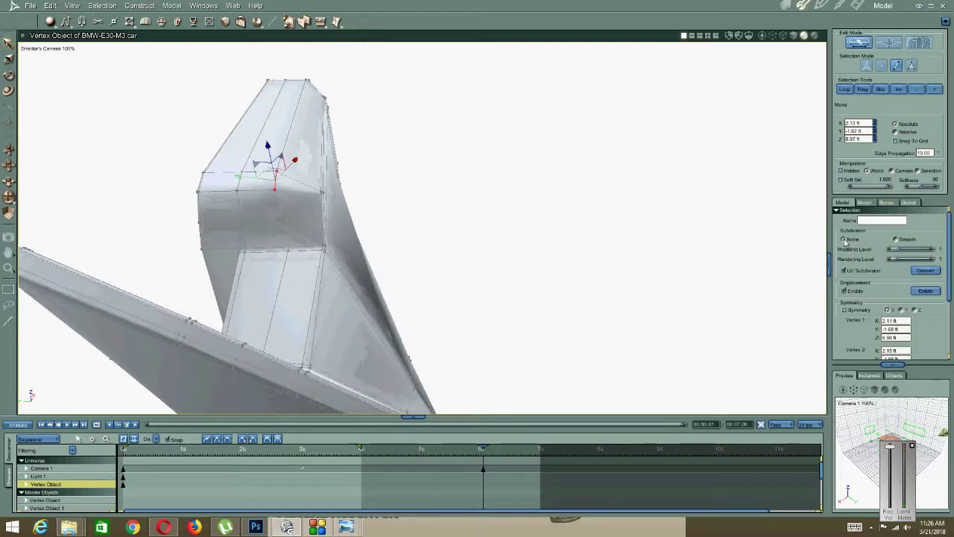
{"action": "middle_click_drag", "start_coordinate": [228, 203], "coordinate": [313, 208]}
{"action": "left_click", "coordinate": [608, 147]}
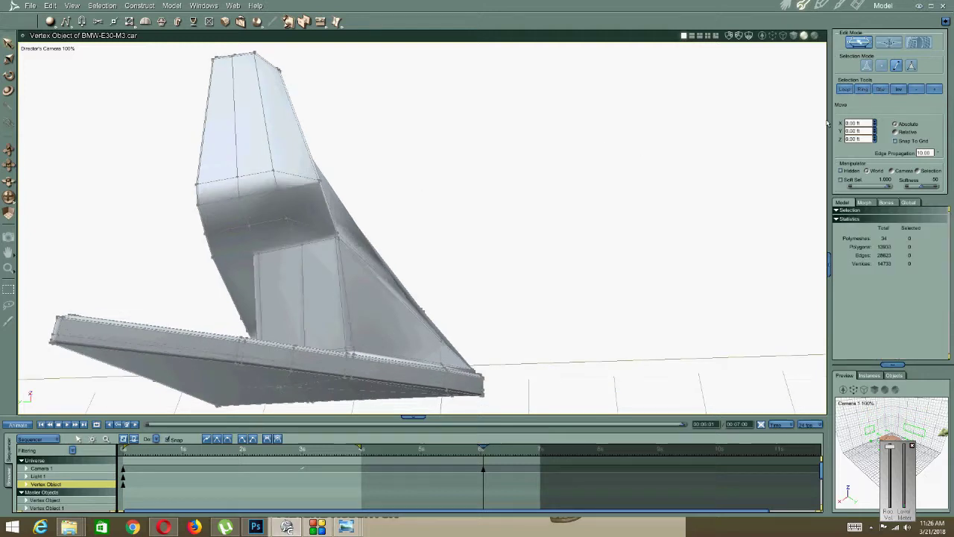
Select the lengthwise edge loop along the arm's middle and add its continuation over the mirror housing.
{"action": "left_click", "coordinate": [304, 306]}
{"action": "left_click", "coordinate": [846, 90]}
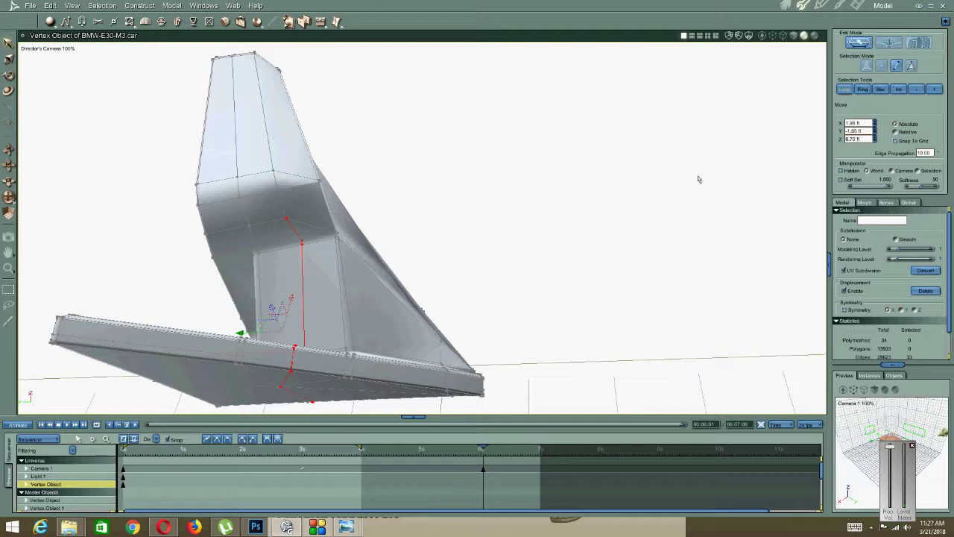
{"action": "middle_click_drag", "start_coordinate": [430, 204], "coordinate": [388, 183]}
{"action": "left_click", "coordinate": [284, 179], "text": "shift"}
{"action": "left_click", "coordinate": [845, 90]}
Remove the edges crossing the mounting plate's flat back face from the loop selection.
{"action": "middle_click_drag", "start_coordinate": [511, 219], "coordinate": [439, 119]}
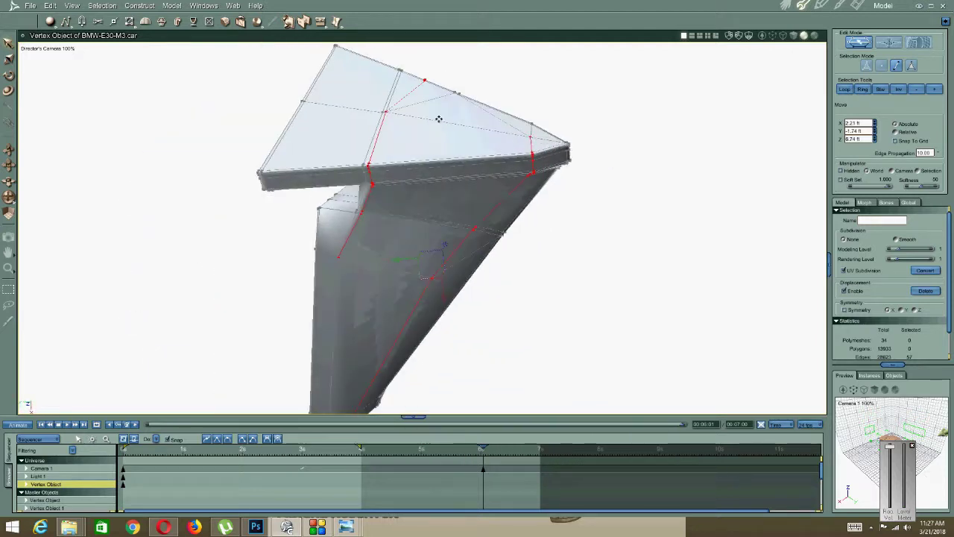
{"action": "left_click", "coordinate": [398, 99]}
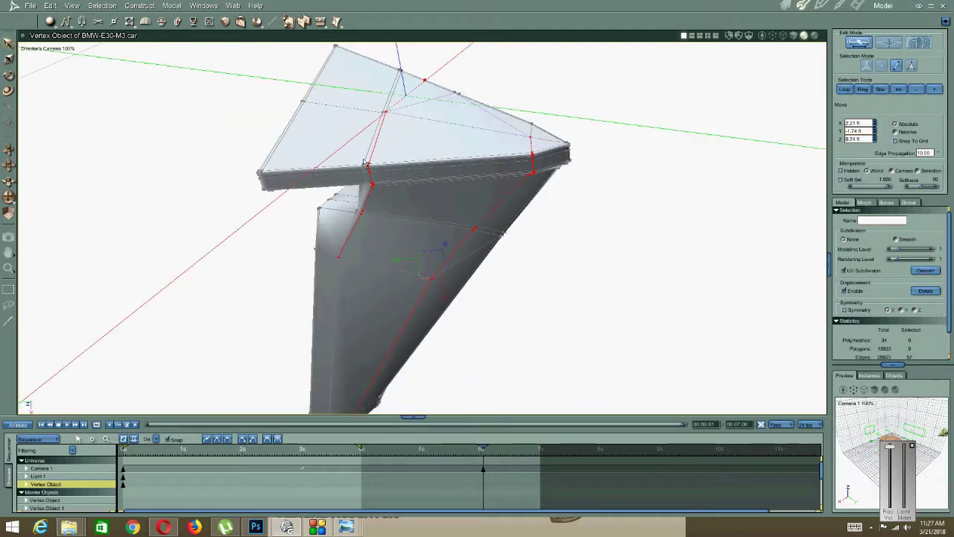
{"action": "scroll", "coordinate": [564, 244], "scroll_direction": "down", "scroll_amount": 6}
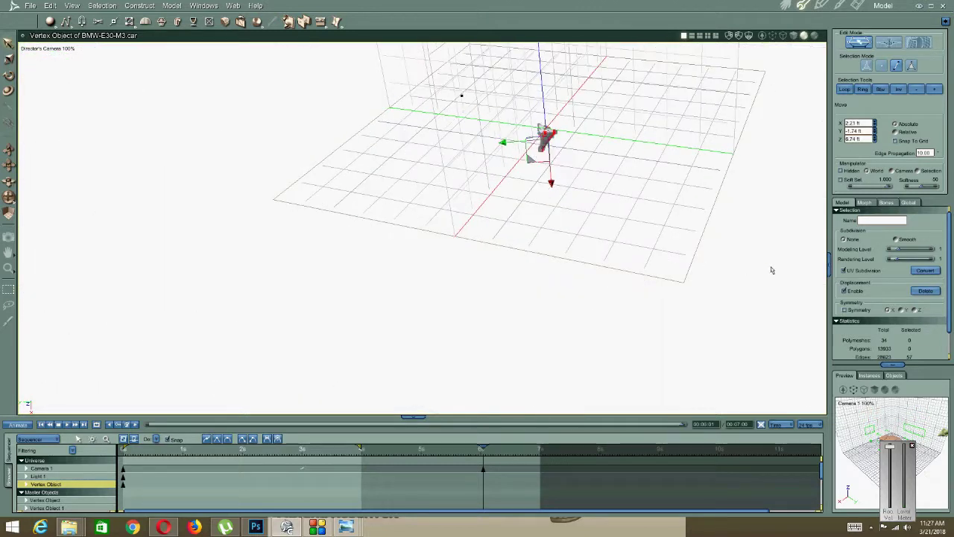
{"action": "scroll", "coordinate": [758, 245], "scroll_direction": "up", "scroll_amount": 3}
{"action": "scroll", "coordinate": [550, 128], "scroll_direction": "up", "scroll_amount": 10}
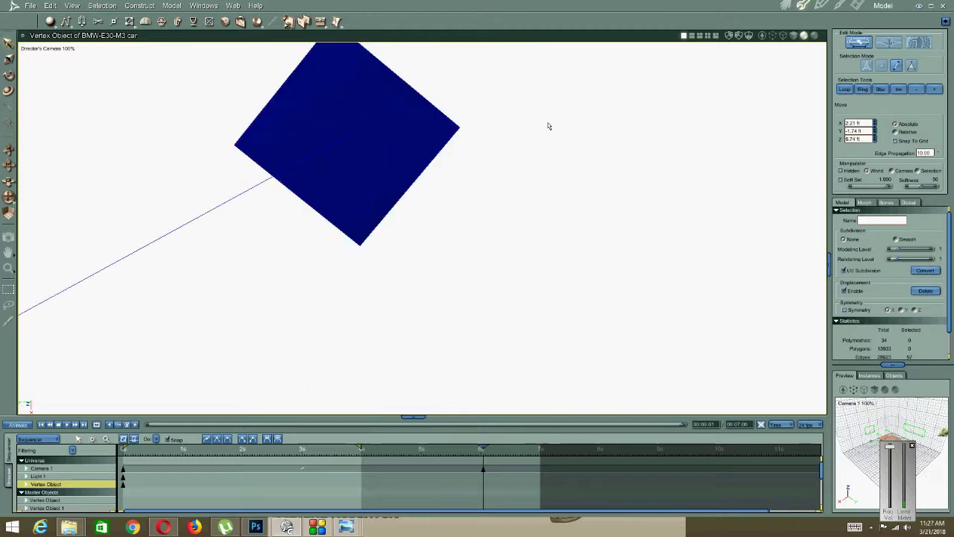
{"action": "scroll", "coordinate": [549, 125], "scroll_direction": "down", "scroll_amount": 2}
{"action": "left_click_drag", "start_coordinate": [286, 288], "coordinate": [394, 164], "text": "ctrl"}
{"action": "mouse_move", "coordinate": [394, 102]}
{"action": "middle_mouse_down"}
{"action": "mouse_move", "coordinate": [380, 134]}
{"action": "mouse_move", "coordinate": [404, 183]}
{"action": "mouse_move", "coordinate": [309, 207]}
{"action": "mouse_move", "coordinate": [388, 110]}
{"action": "middle_mouse_up"}
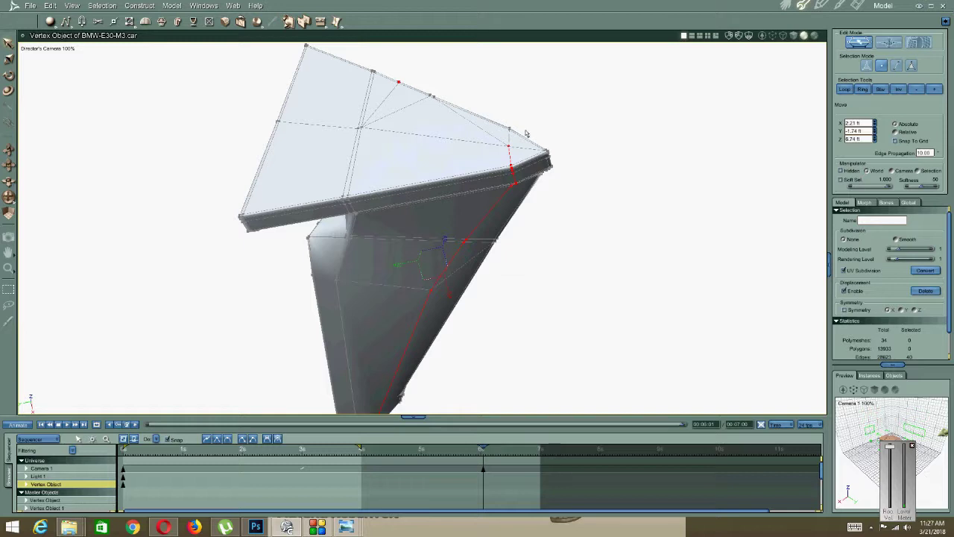
{"action": "left_click_drag", "start_coordinate": [570, 94], "coordinate": [501, 154]}
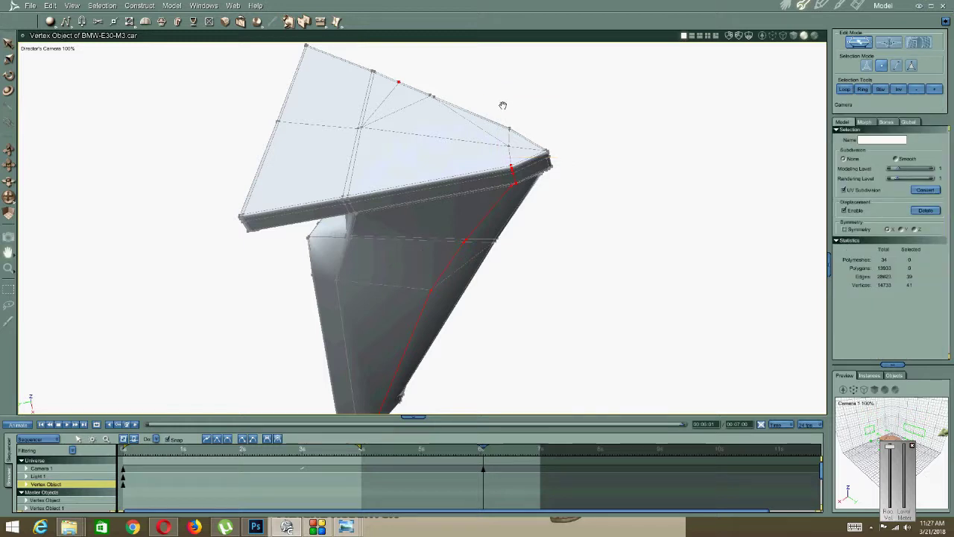
Extract a parallel edge loop just beside the selected loop on the arm and housing, and clear the selection.
{"action": "middle_click_drag", "start_coordinate": [517, 125], "coordinate": [435, 194]}
{"action": "key", "text": "m"}
{"action": "right_click", "coordinate": [435, 194]}
{"action": "left_click", "coordinate": [436, 191]}
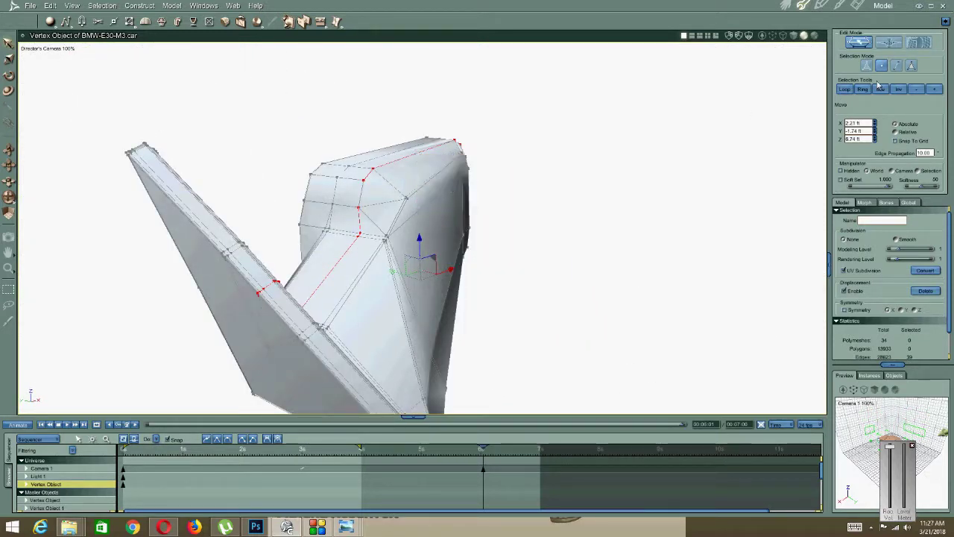
{"action": "left_click", "coordinate": [897, 68]}
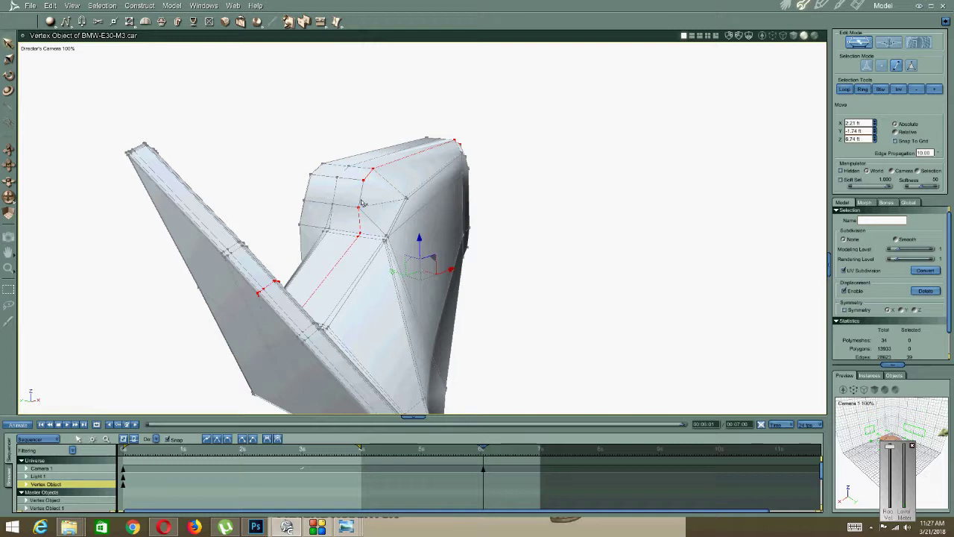
{"action": "middle_click_drag", "start_coordinate": [385, 214], "coordinate": [283, 129]}
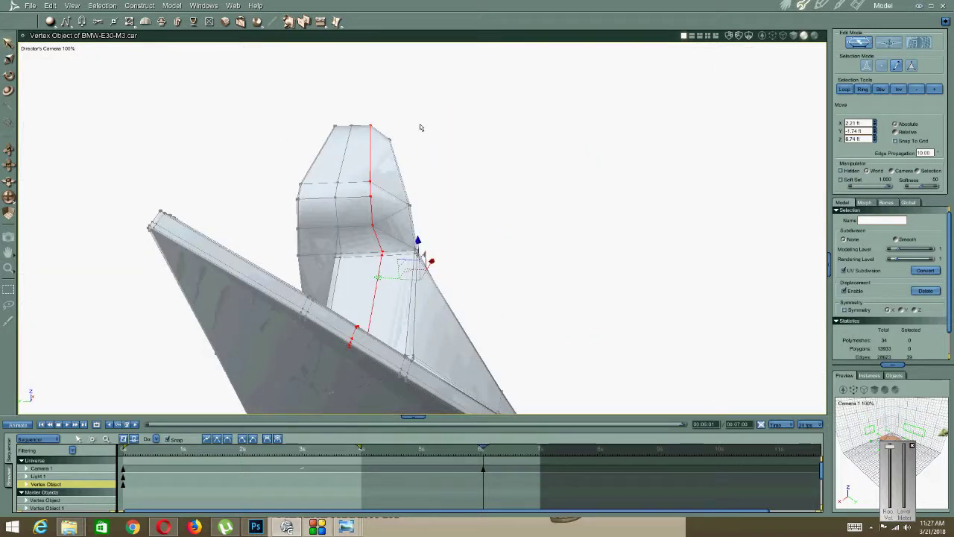
{"action": "left_click", "coordinate": [320, 22]}
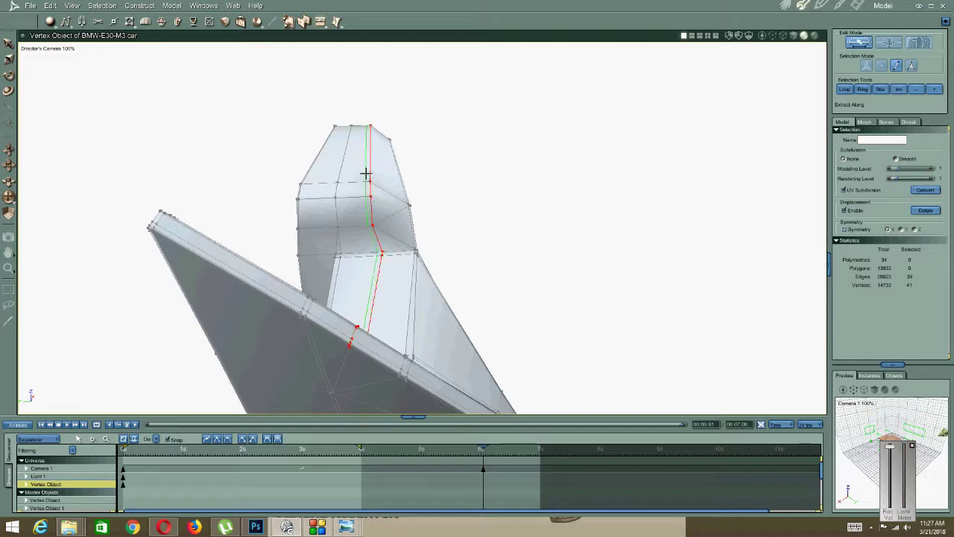
{"action": "left_click", "coordinate": [363, 184]}
{"action": "middle_click_drag", "start_coordinate": [363, 203], "coordinate": [359, 170]}
{"action": "left_click", "coordinate": [477, 176]}
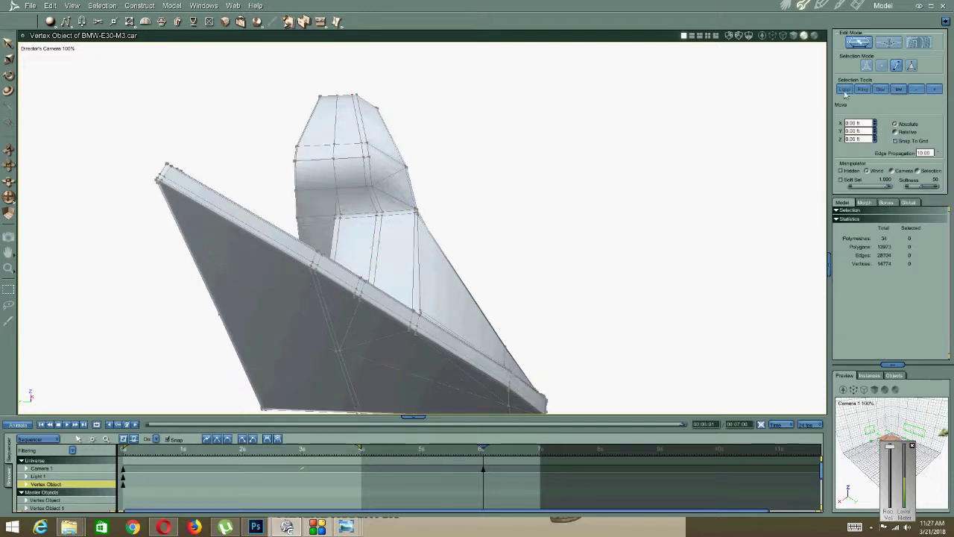
Link the central vertex of the mounting plate's back face to the new loop's end vertices on two of the plate's edges.
{"action": "right_click", "coordinate": [333, 272]}
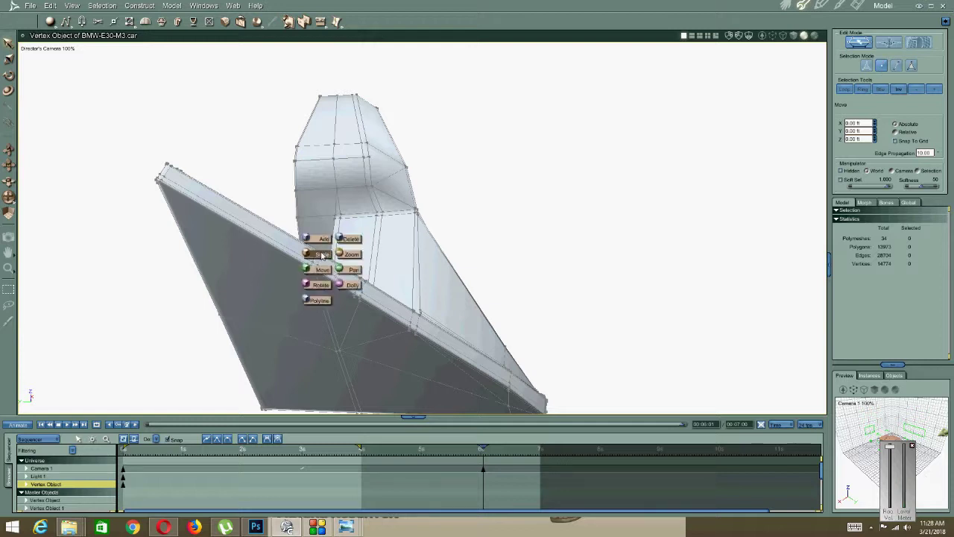
{"action": "left_click", "coordinate": [322, 283]}
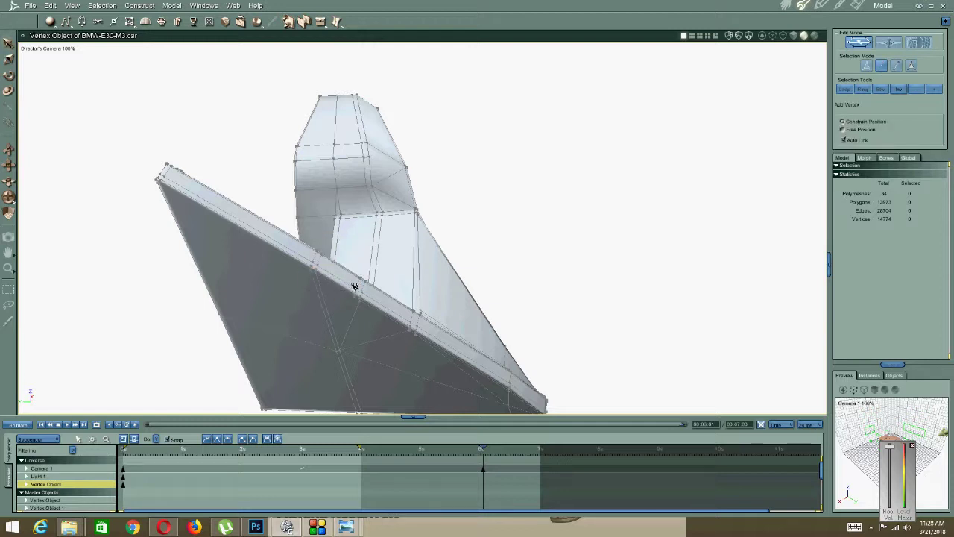
{"action": "key", "text": "l"}
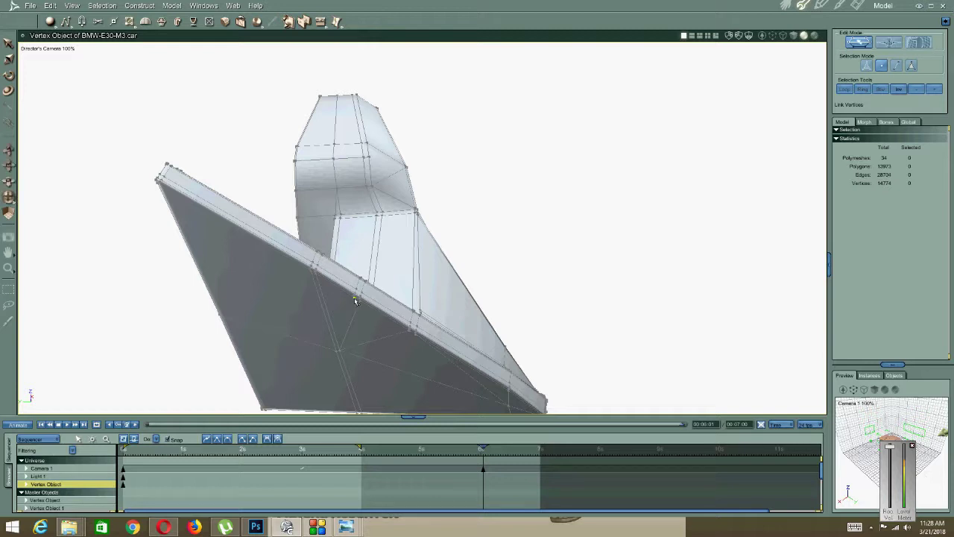
{"action": "left_click", "coordinate": [340, 351]}
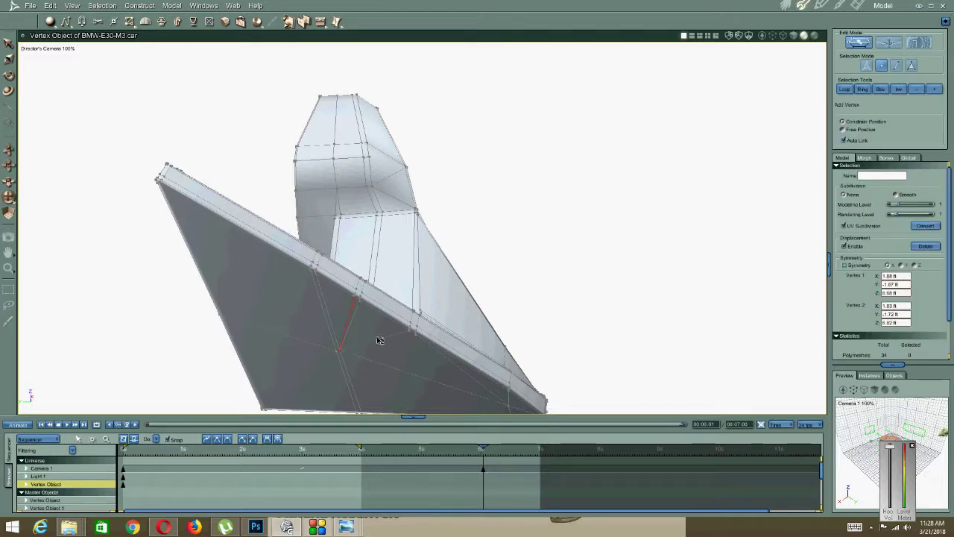
{"action": "middle_click_drag", "start_coordinate": [385, 362], "coordinate": [374, 227]}
{"action": "key", "text": "l"}
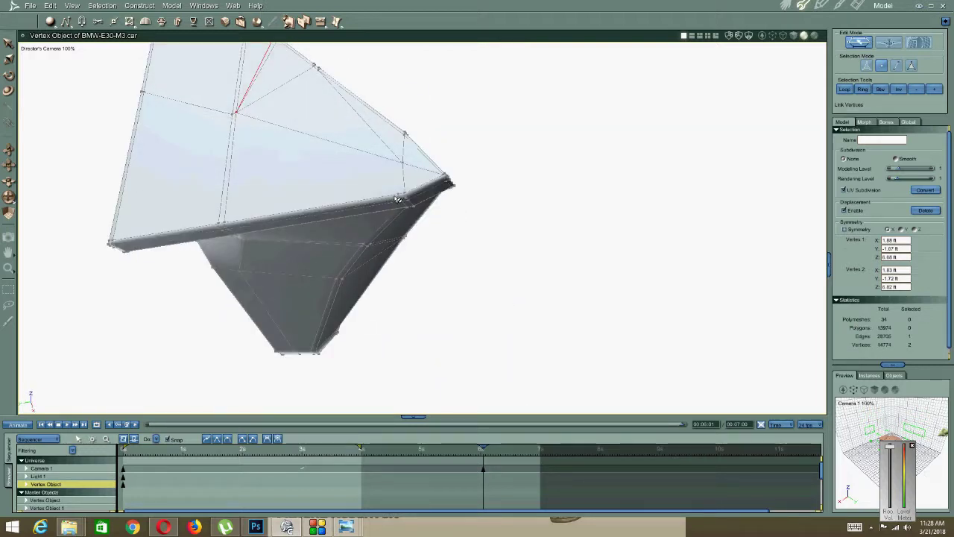
{"action": "left_click", "coordinate": [237, 115]}
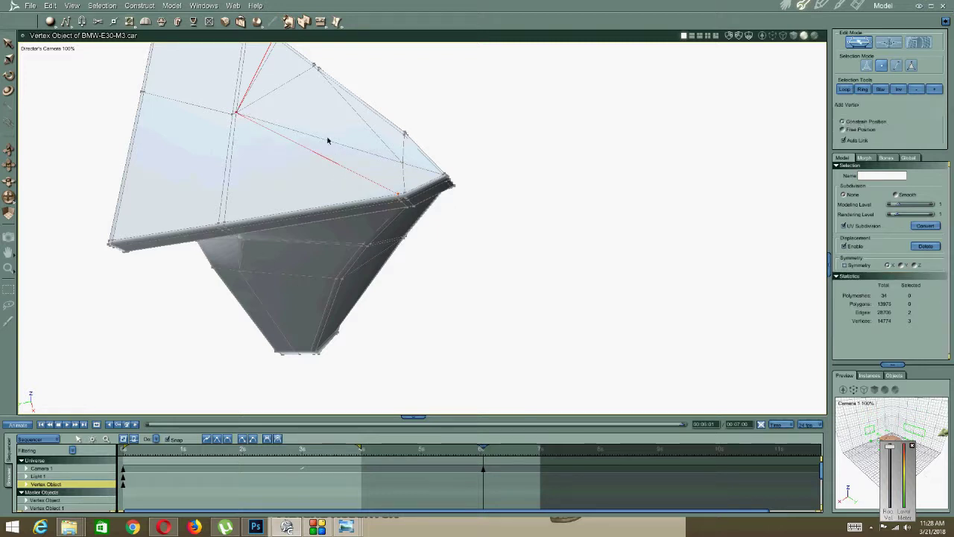
{"action": "middle_click_drag", "start_coordinate": [284, 116], "coordinate": [415, 155]}
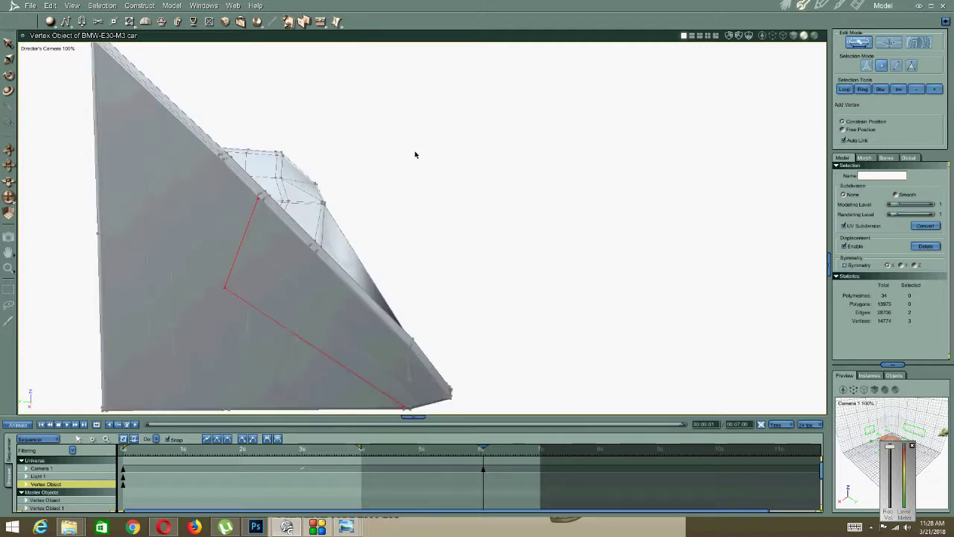
Turn on smooth subdivision for the mirror mesh with modeling level 2, and clear the selection.
{"action": "left_click", "coordinate": [896, 195]}
{"action": "middle_click_drag", "start_coordinate": [450, 260], "coordinate": [407, 207]}
{"action": "middle_click_drag", "start_coordinate": [516, 216], "coordinate": [492, 213]}
{"action": "left_click_drag", "start_coordinate": [897, 204], "coordinate": [905, 205]}
{"action": "middle_click_drag", "start_coordinate": [520, 219], "coordinate": [489, 149]}
{"action": "right_click", "coordinate": [467, 202]}
{"action": "left_click", "coordinate": [465, 207]}
{"action": "left_click", "coordinate": [496, 194]}
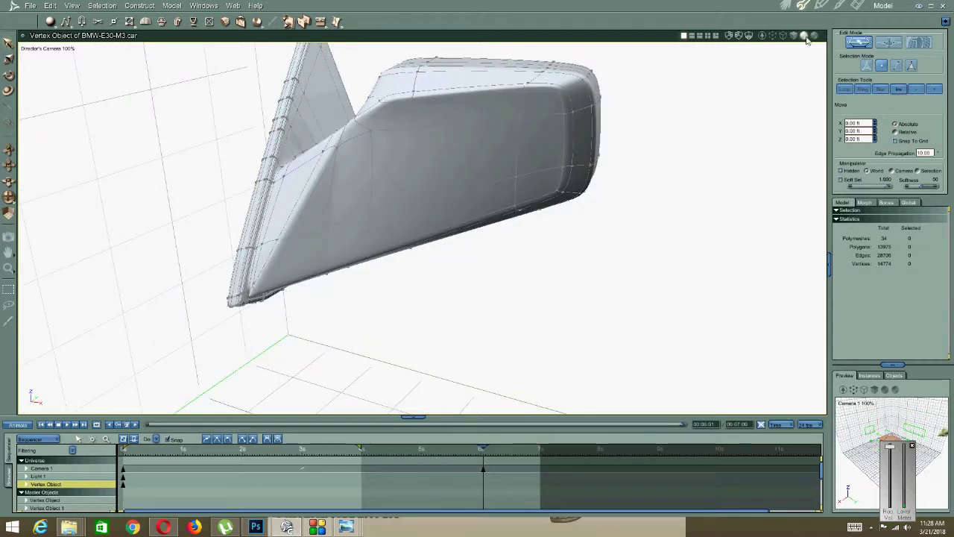
Examine individual edges on the mirror housing's front face and its upper inner corner, and clear the selection.
{"action": "left_click", "coordinate": [442, 127]}
{"action": "middle_click_drag", "start_coordinate": [401, 178], "coordinate": [376, 177]}
{"action": "middle_click_drag", "start_coordinate": [327, 207], "coordinate": [357, 208]}
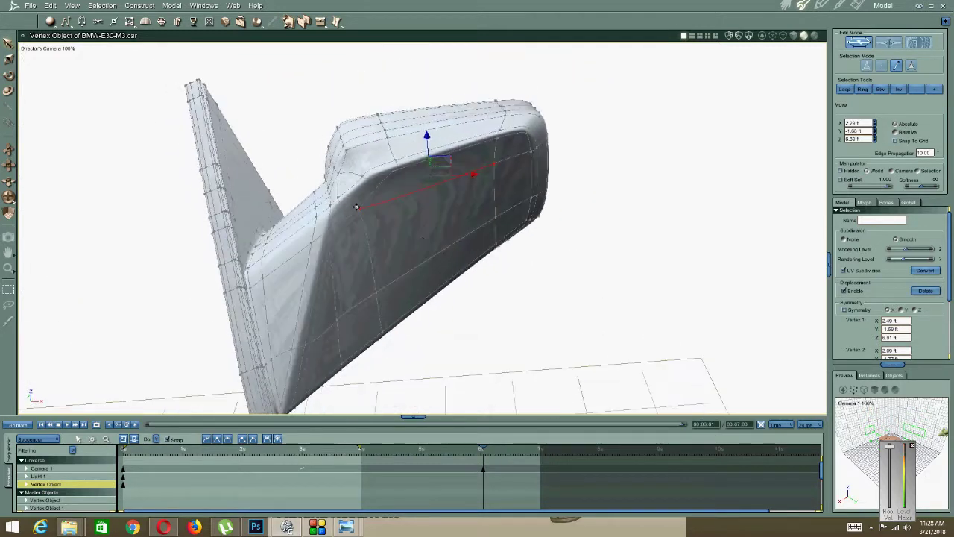
{"action": "left_click", "coordinate": [476, 298]}
{"action": "left_click", "coordinate": [896, 66]}
{"action": "left_click", "coordinate": [382, 177]}
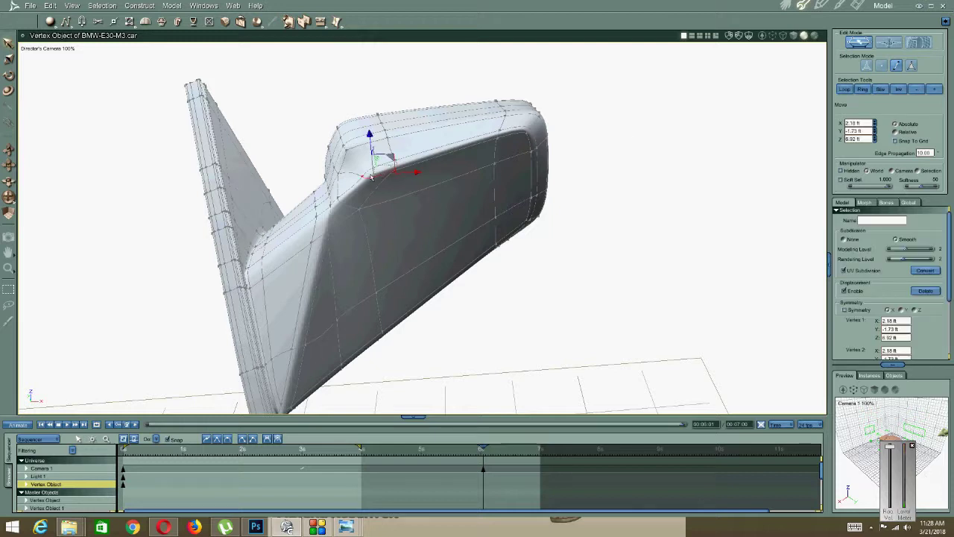
{"action": "left_click", "coordinate": [562, 280]}
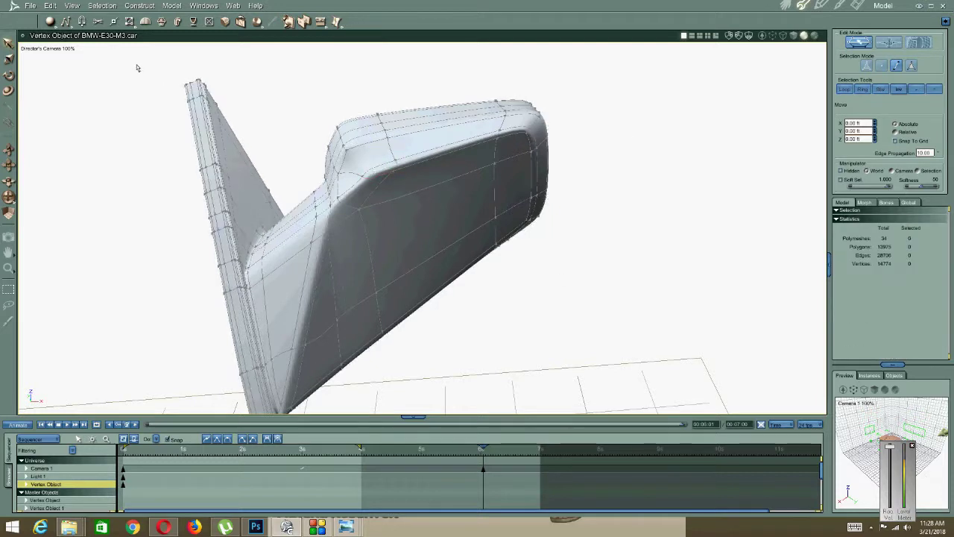
Weld the two nearly coincident vertices at the upper inner corner of the mirror housing's front rim.
{"action": "left_click", "coordinate": [135, 27]}
{"action": "left_click", "coordinate": [130, 56]}
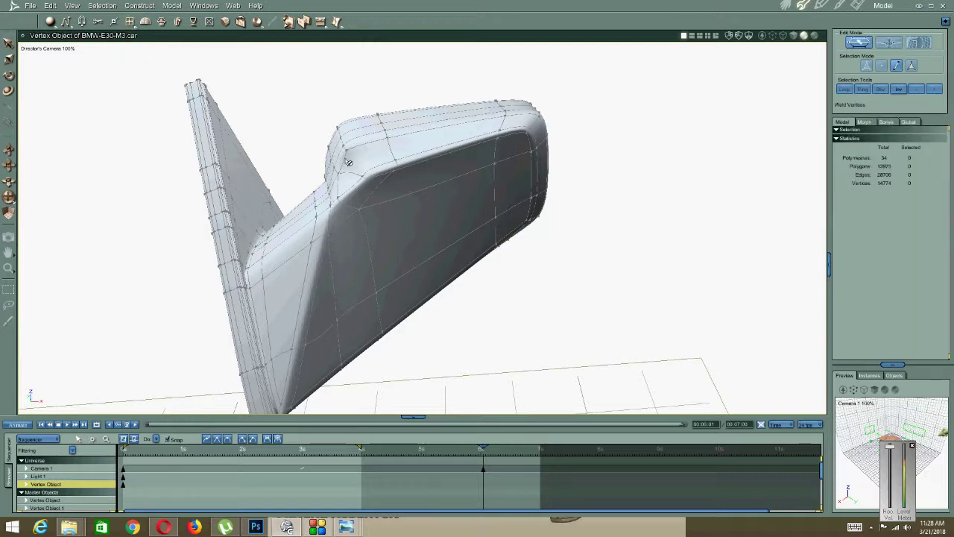
{"action": "right_click", "coordinate": [378, 162]}
{"action": "left_click", "coordinate": [363, 161]}
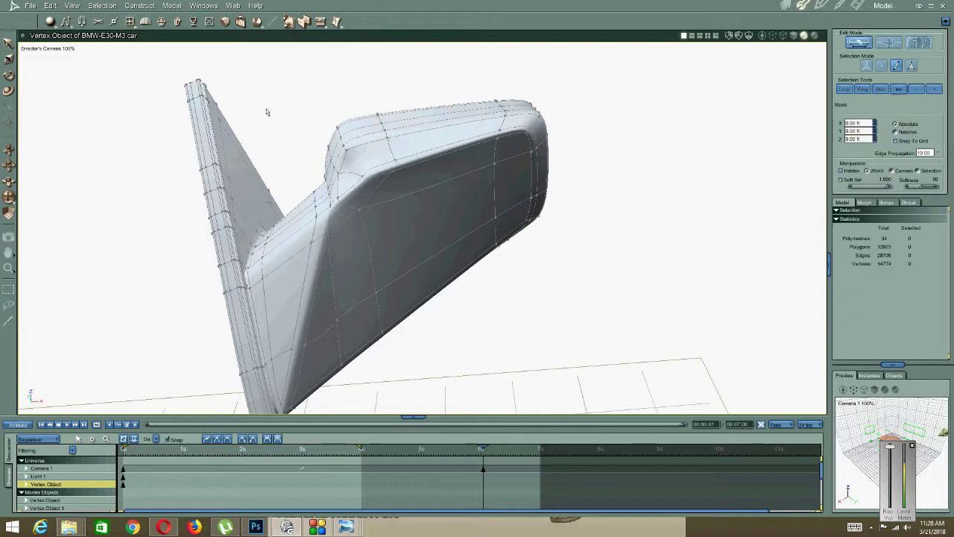
{"action": "left_click", "coordinate": [132, 25]}
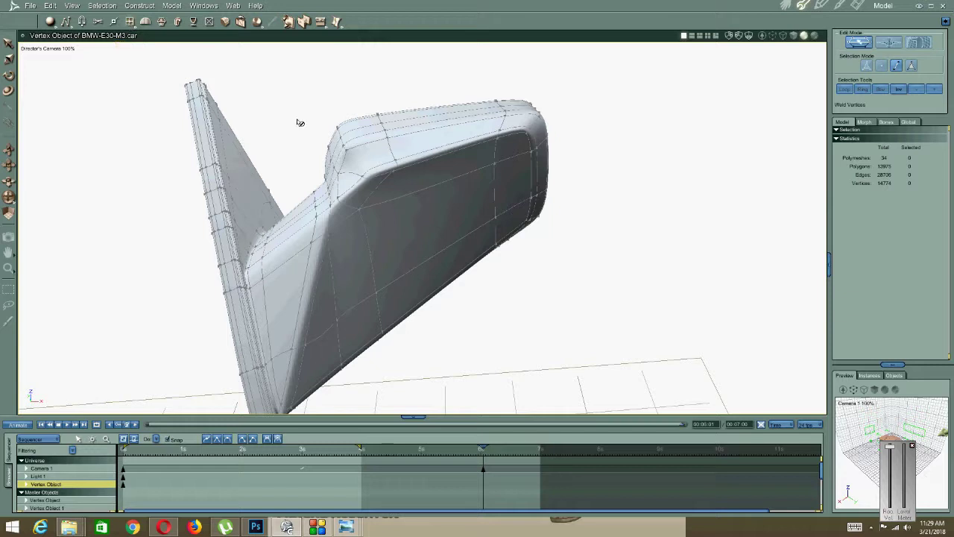
{"action": "right_click", "coordinate": [388, 165]}
{"action": "left_click", "coordinate": [360, 131]}
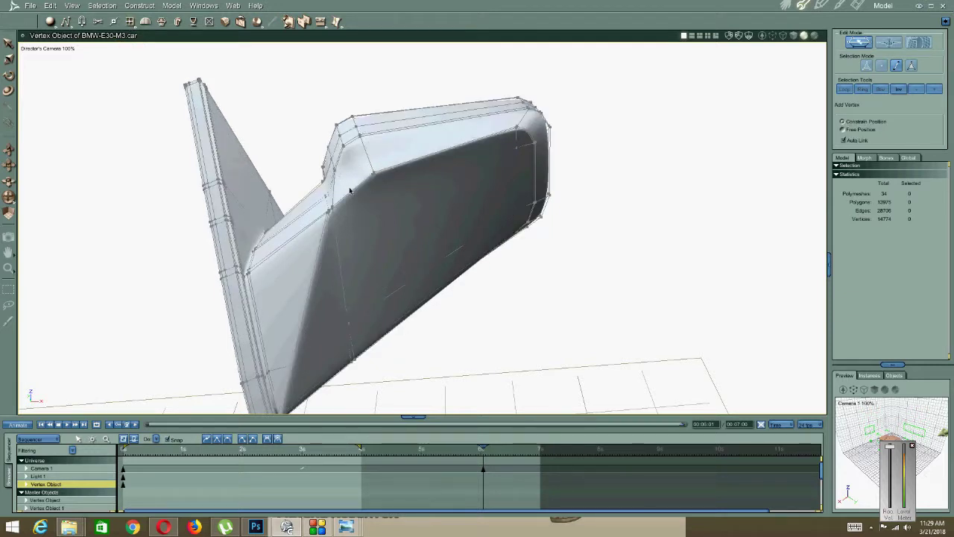
{"action": "key", "text": "Escape"}
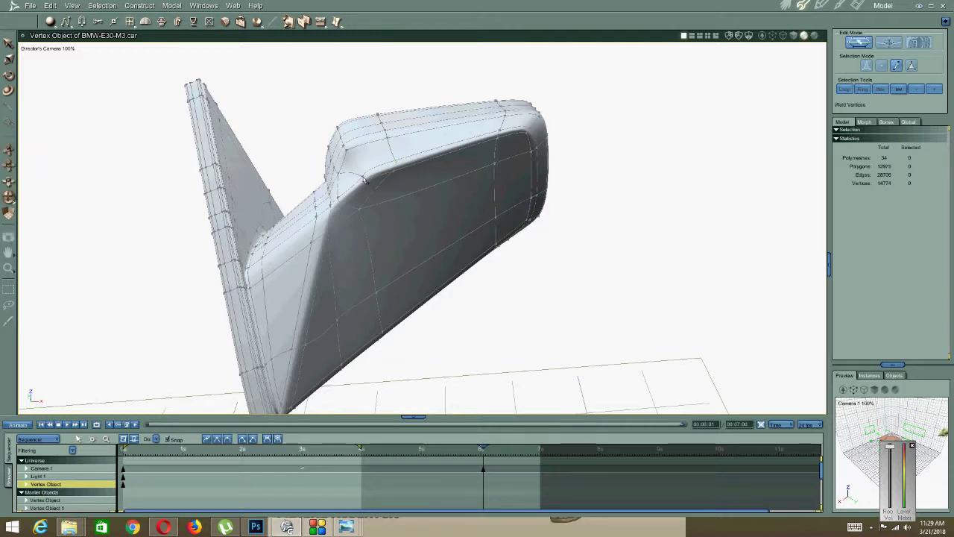
{"action": "left_click", "coordinate": [365, 179]}
{"action": "key", "text": "a"}
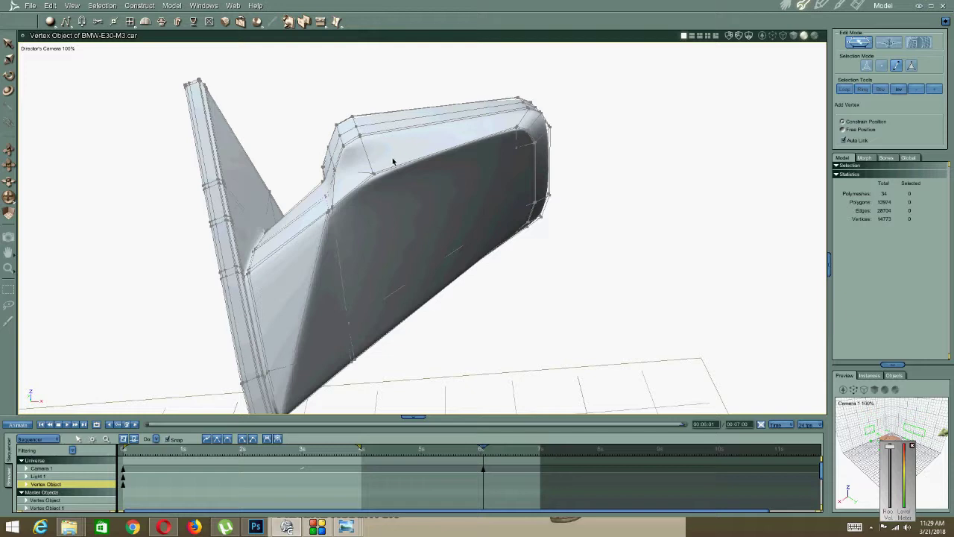
{"action": "right_click", "coordinate": [358, 151]}
{"action": "left_click", "coordinate": [358, 152]}
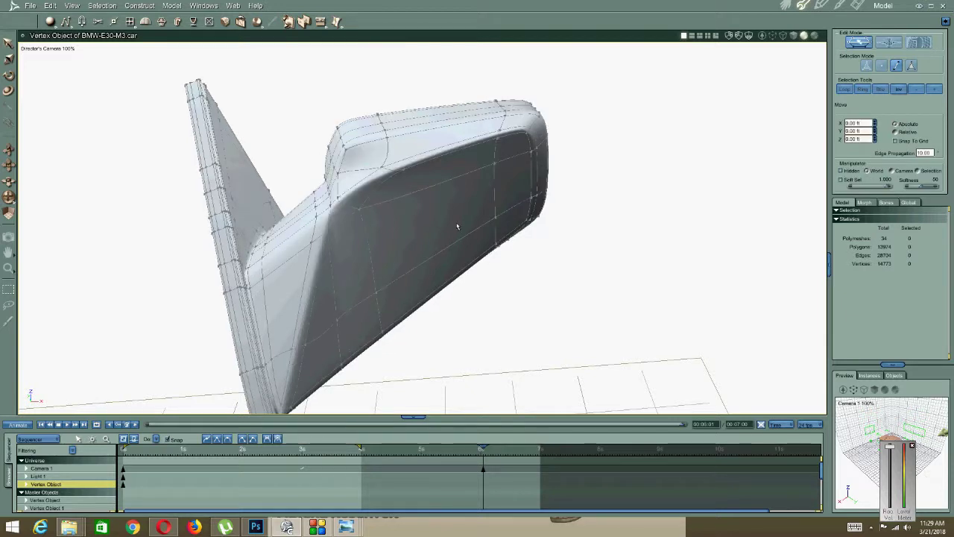
Dissolve the short edge at the arm's lower corner beside the mounting plate.
{"action": "left_click", "coordinate": [379, 194]}
{"action": "middle_click_drag", "start_coordinate": [386, 208], "coordinate": [360, 191]}
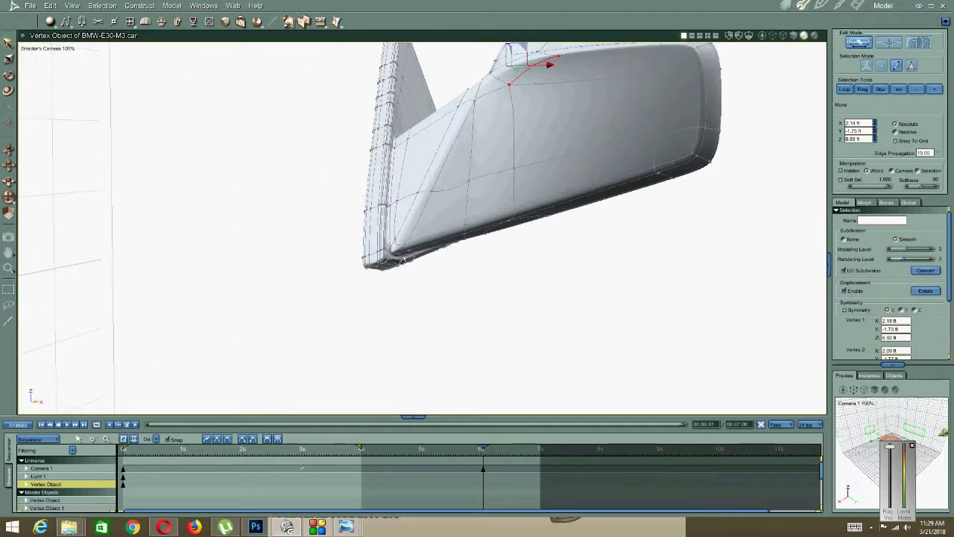
{"action": "left_click", "coordinate": [396, 249]}
{"action": "middle_click_drag", "start_coordinate": [397, 259], "coordinate": [339, 233]}
{"action": "scroll", "coordinate": [412, 239], "scroll_direction": "up", "scroll_amount": 2}
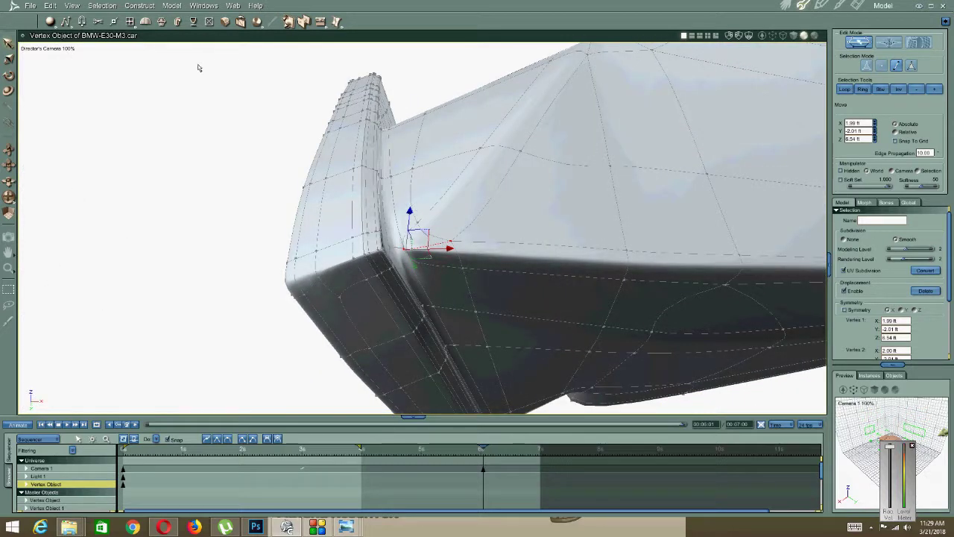
{"action": "left_click", "coordinate": [50, 6]}
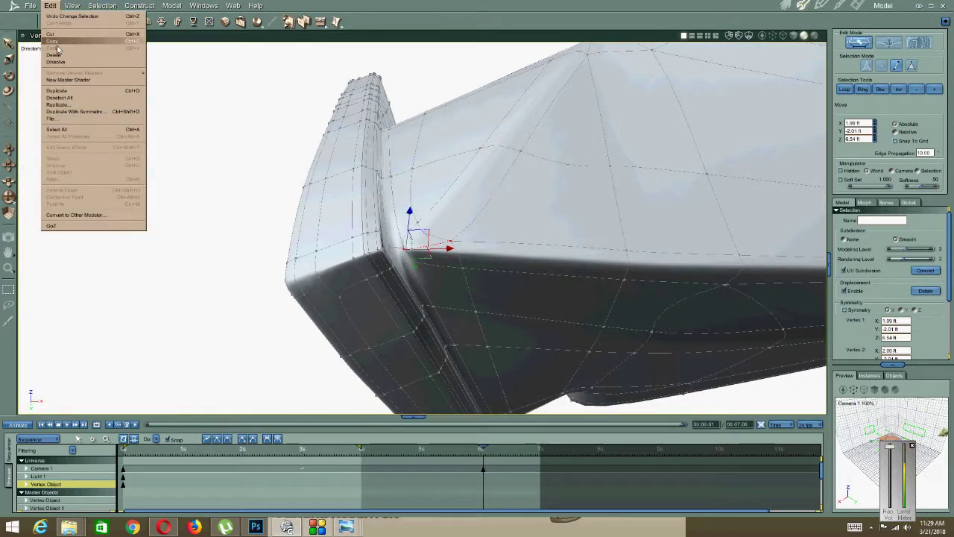
{"action": "left_click", "coordinate": [55, 64]}
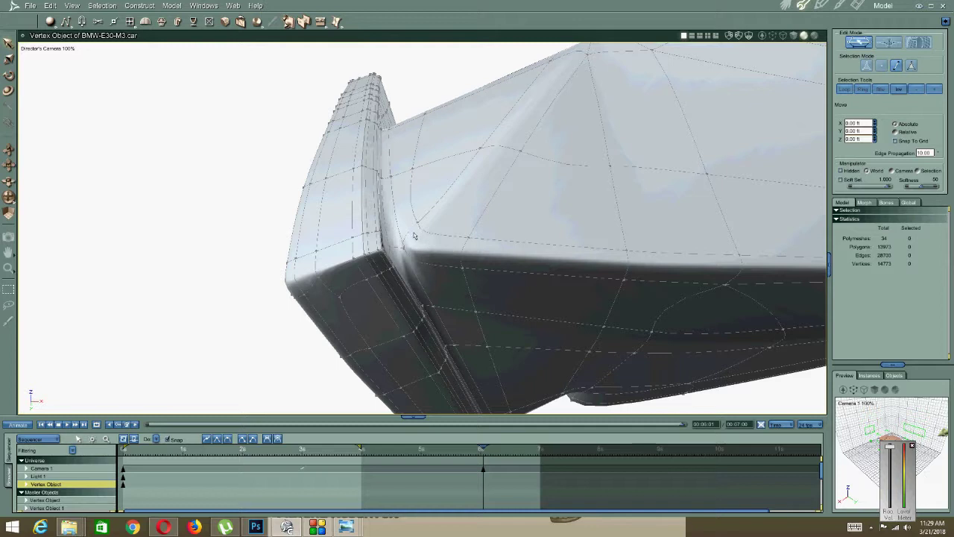
Undo the dissolve of the short corner edge and keep that edge selected.
{"action": "left_click", "coordinate": [435, 234]}
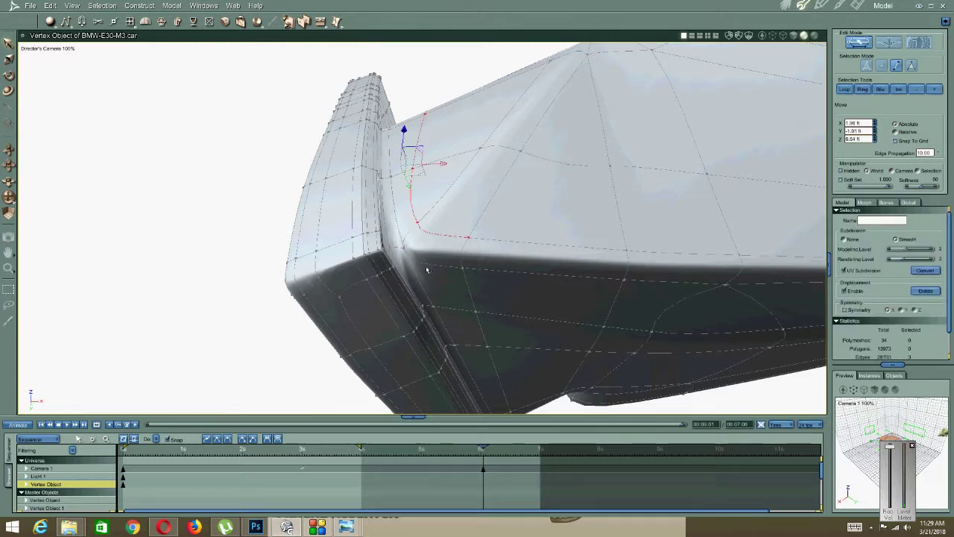
{"action": "left_click", "coordinate": [125, 263]}
{"action": "key", "text": "ctrl+z"}
{"action": "key", "text": "ctrl+z"}
{"action": "key", "text": "ctrl+y"}
{"action": "middle_click_drag", "start_coordinate": [307, 234], "coordinate": [275, 247]}
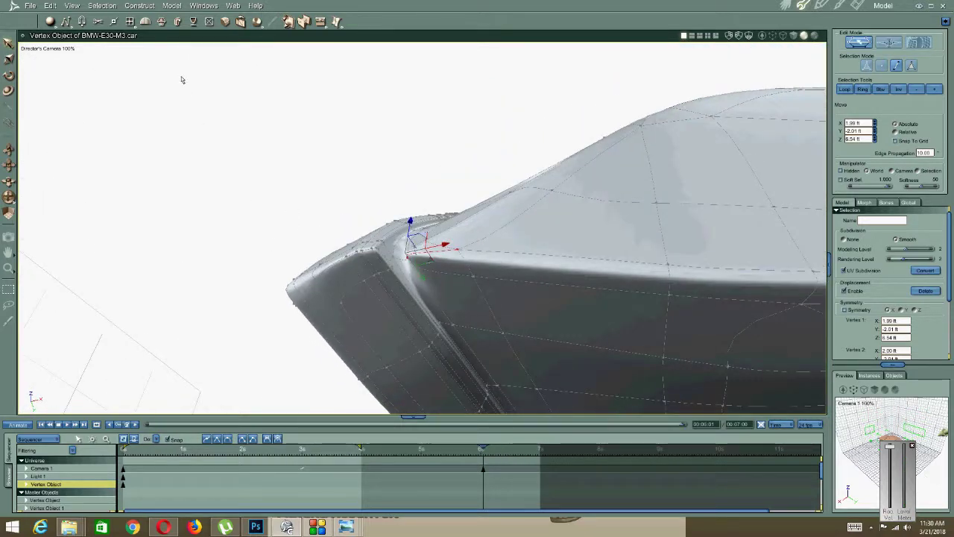
Add a free-position vertex just below the short edge at the arm's lower corner.
{"action": "left_click", "coordinate": [113, 21]}
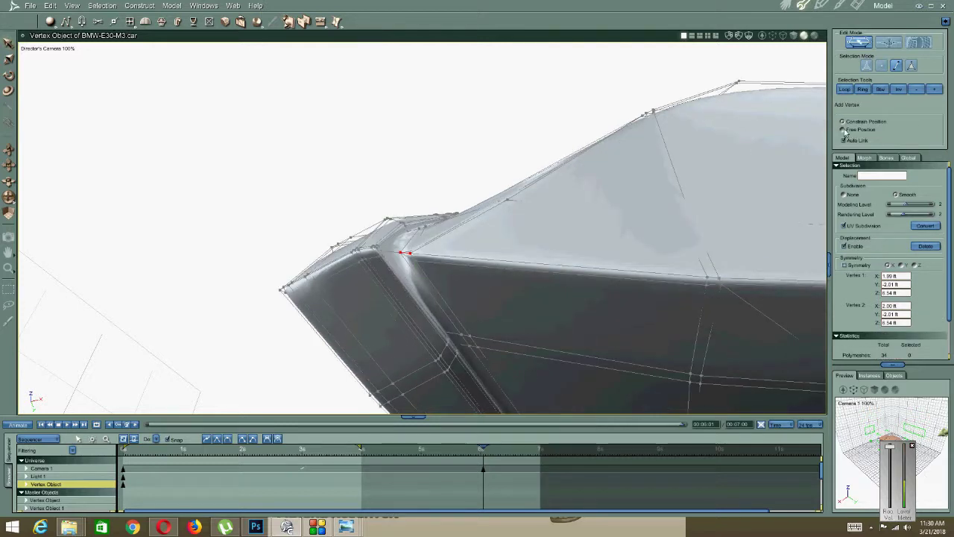
{"action": "left_click", "coordinate": [409, 266]}
{"action": "middle_click_drag", "start_coordinate": [403, 248], "coordinate": [371, 266]}
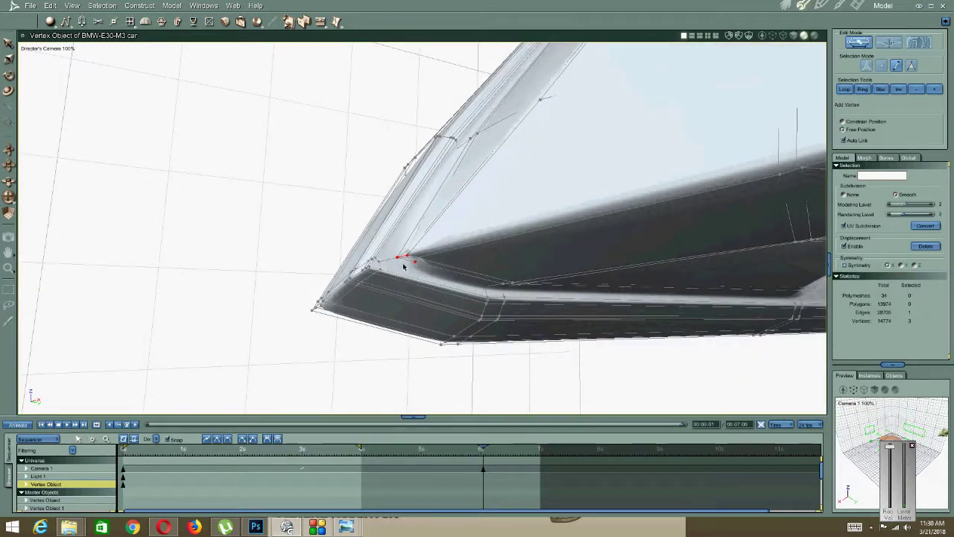
{"action": "right_click", "coordinate": [399, 266]}
{"action": "left_click", "coordinate": [388, 266]}
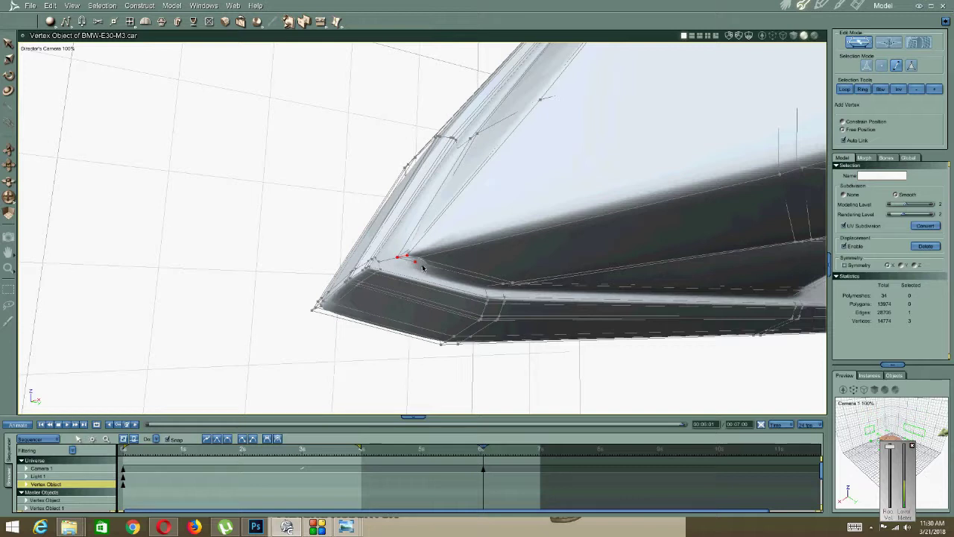
{"action": "key", "text": "l"}
{"action": "key", "text": "ctrl+z"}
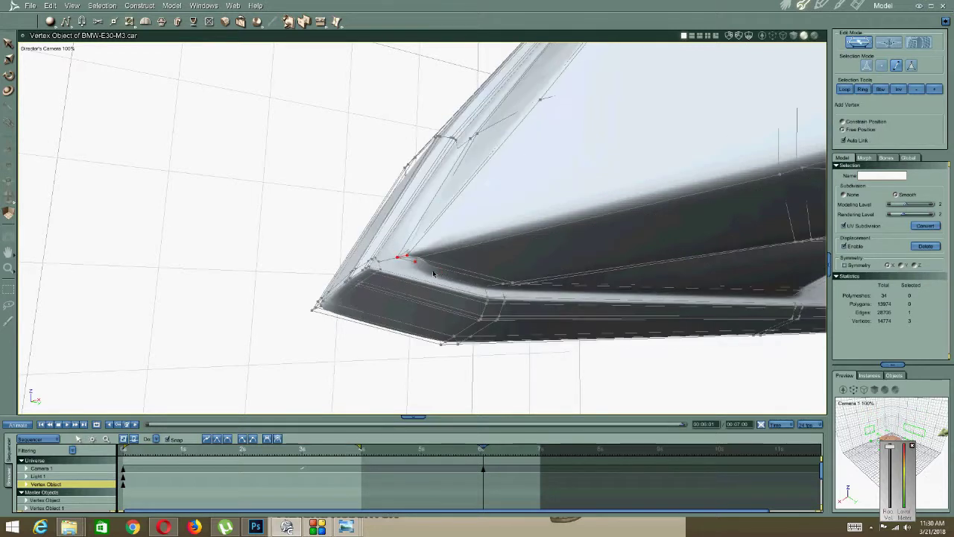
{"action": "key", "text": "l"}
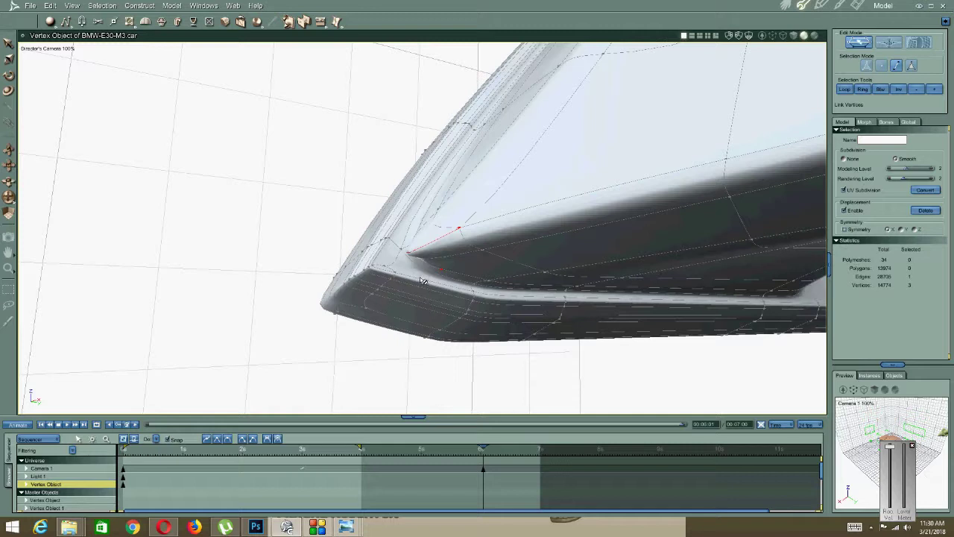
{"action": "right_click", "coordinate": [423, 270]}
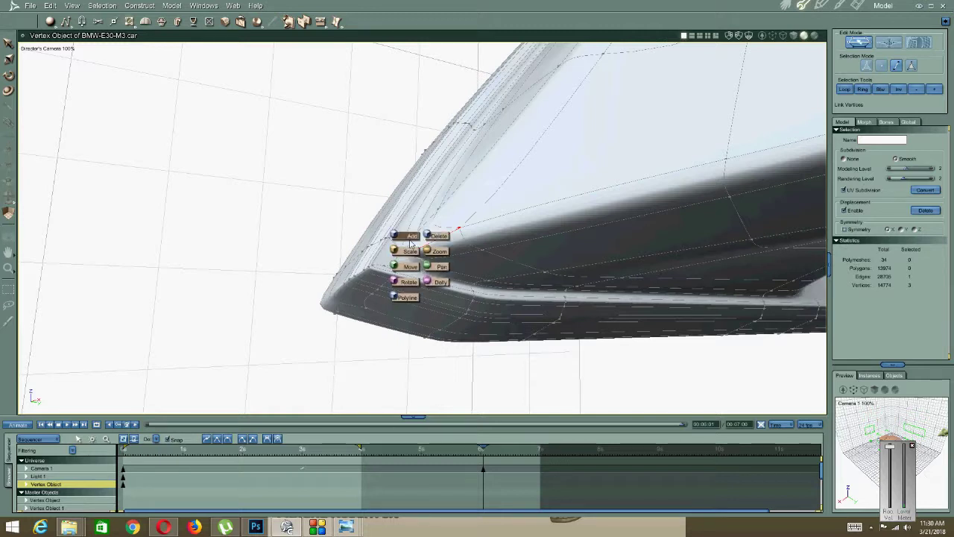
{"action": "left_click", "coordinate": [415, 276]}
{"action": "mouse_move", "coordinate": [412, 281]}
{"action": "middle_mouse_down"}
{"action": "mouse_move", "coordinate": [419, 228]}
{"action": "mouse_move", "coordinate": [383, 204]}
{"action": "mouse_move", "coordinate": [351, 260]}
{"action": "mouse_move", "coordinate": [412, 279]}
{"action": "middle_mouse_up"}
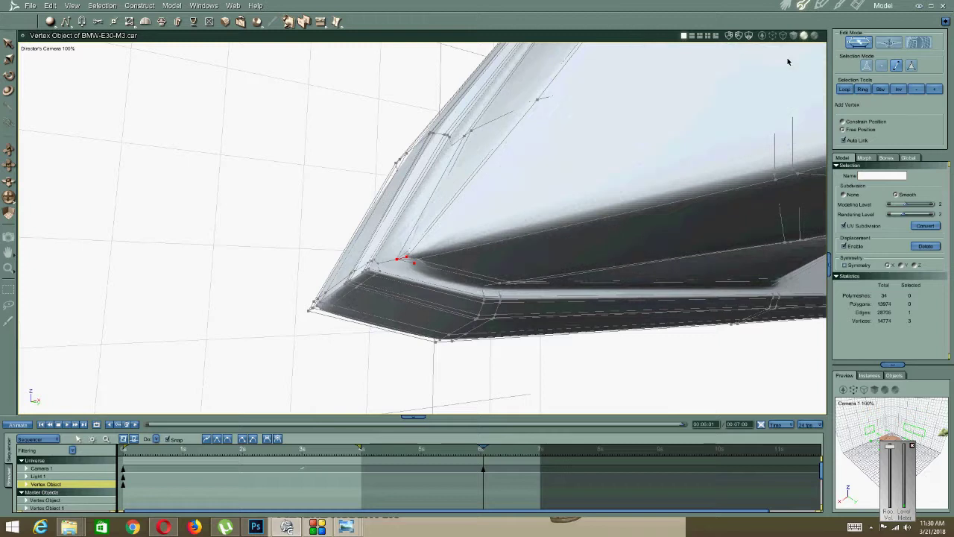
In wireframe display, add a second free vertex below the arm's lower corner and link the new vertices there.
{"action": "left_click", "coordinate": [804, 35]}
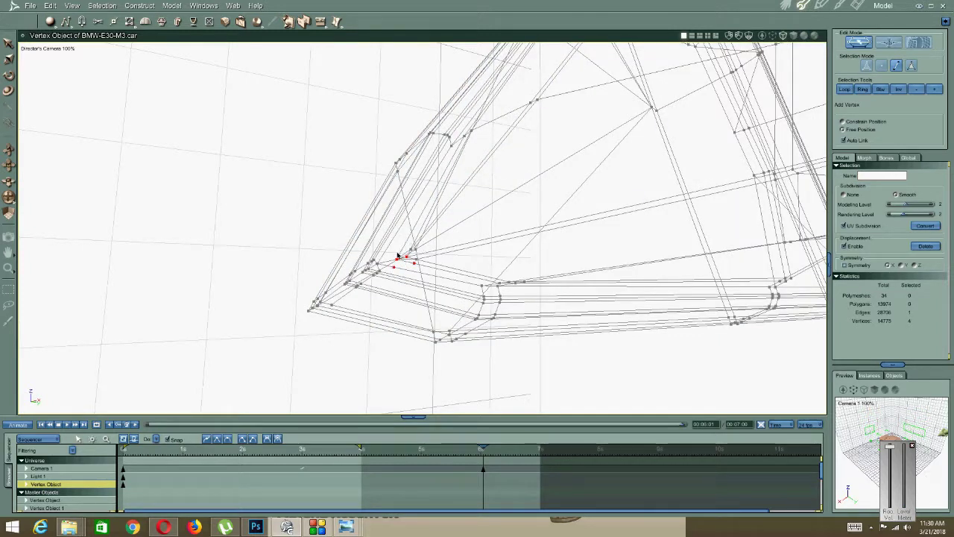
{"action": "right_click", "coordinate": [380, 252]}
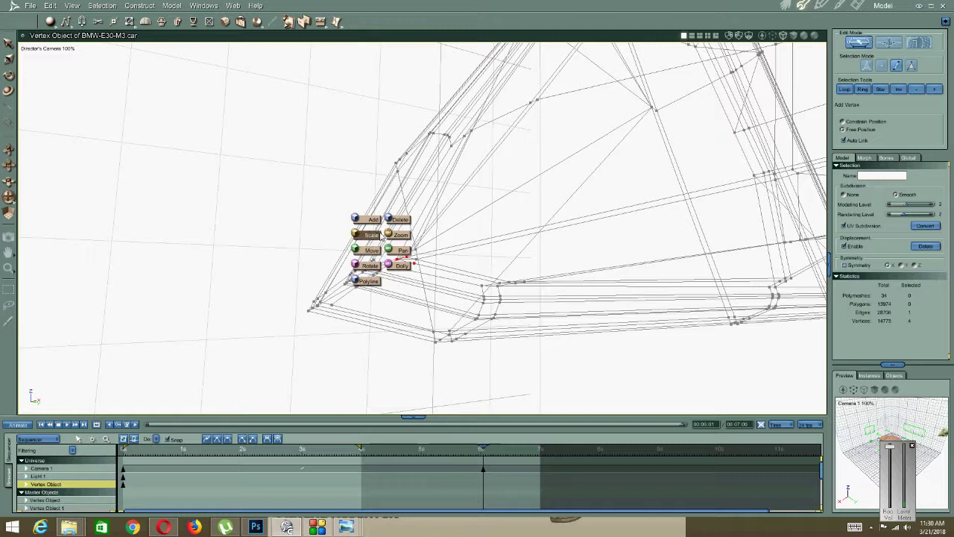
{"action": "left_click", "coordinate": [376, 234]}
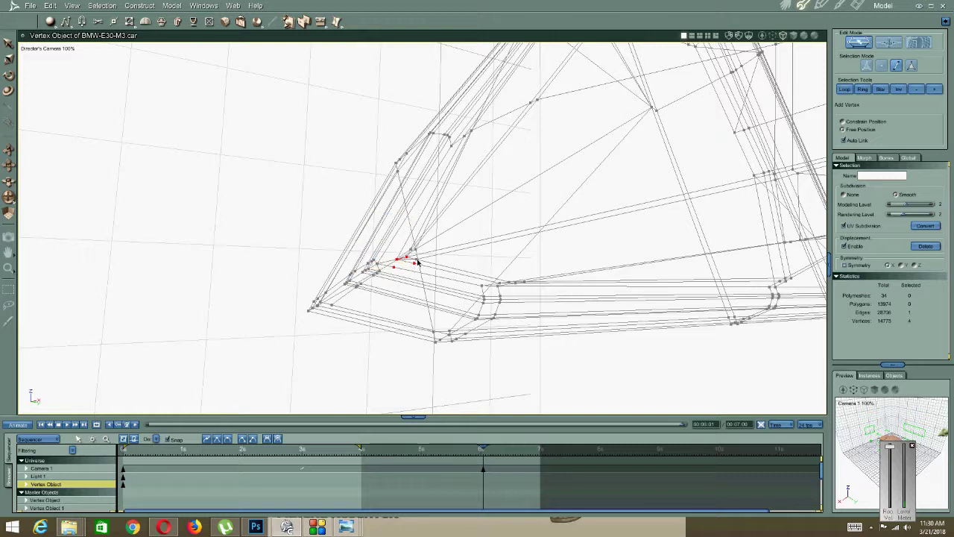
{"action": "key", "text": "l"}
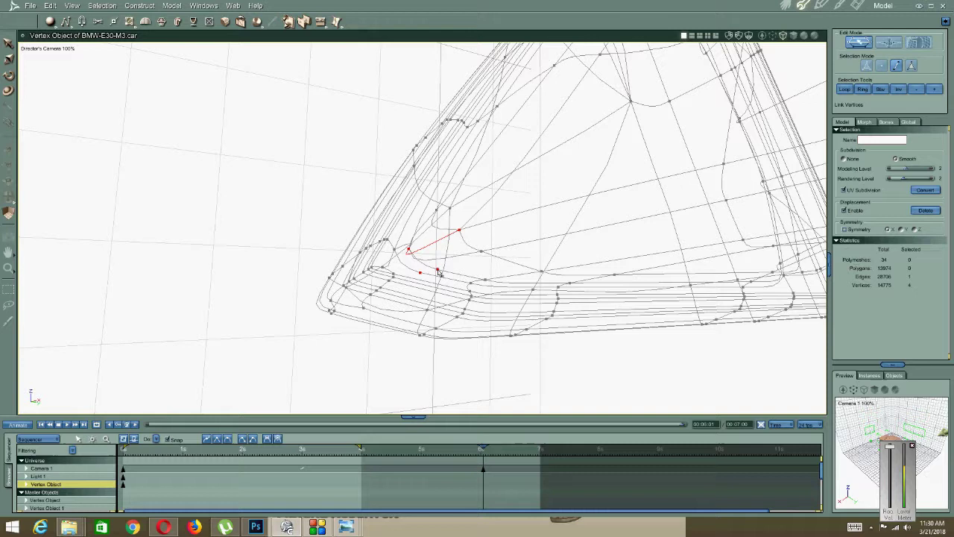
{"action": "left_click", "coordinate": [421, 274]}
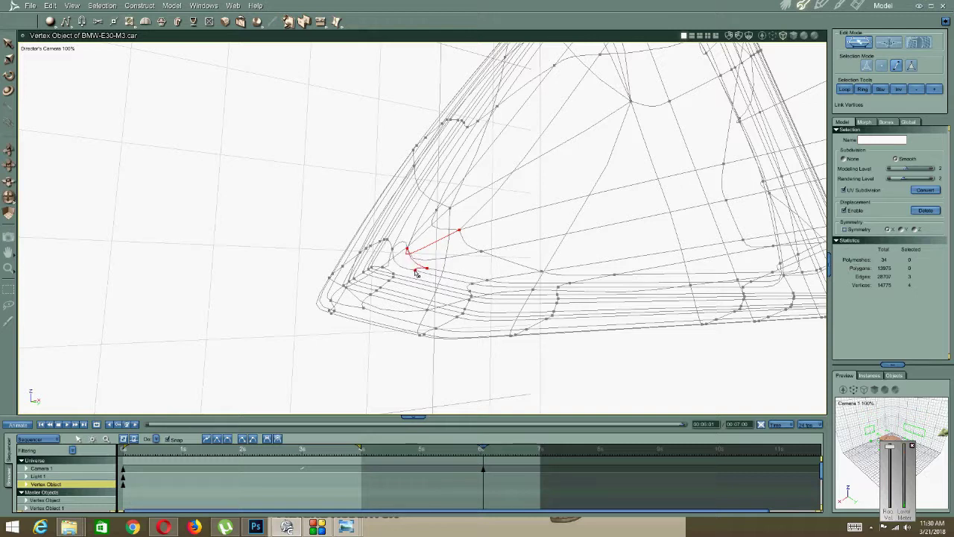
{"action": "left_click", "coordinate": [391, 277]}
Add two more free vertices just above the arm's lower corner, between the arm and the mounting plate.
{"action": "key", "text": "a"}
{"action": "middle_click_drag", "start_coordinate": [388, 264], "coordinate": [399, 305]}
{"action": "middle_click_drag", "start_coordinate": [385, 263], "coordinate": [393, 255]}
{"action": "left_click", "coordinate": [383, 259]}
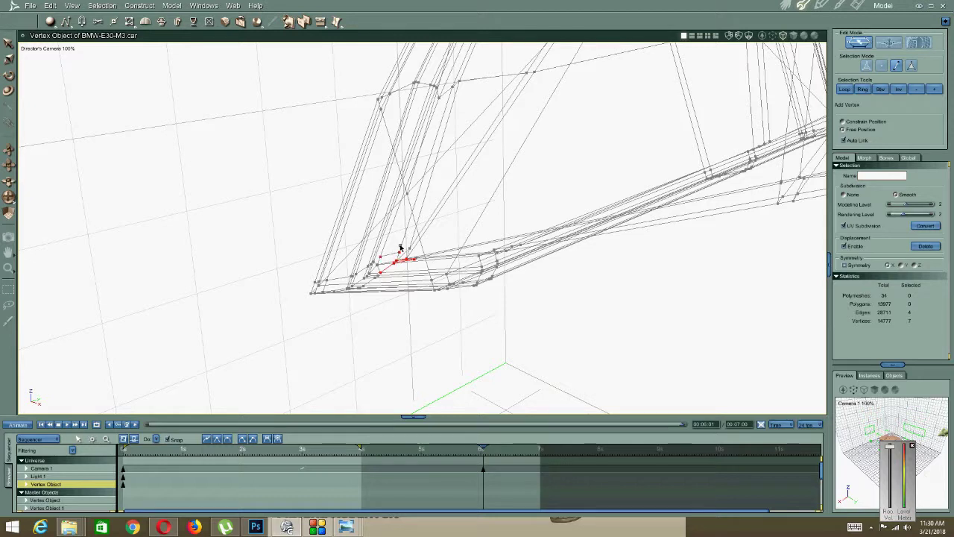
Link the vertices above the arm's lower corner to each other and the adjacent arm vertex, and restore the shaded display.
{"action": "key", "text": "l"}
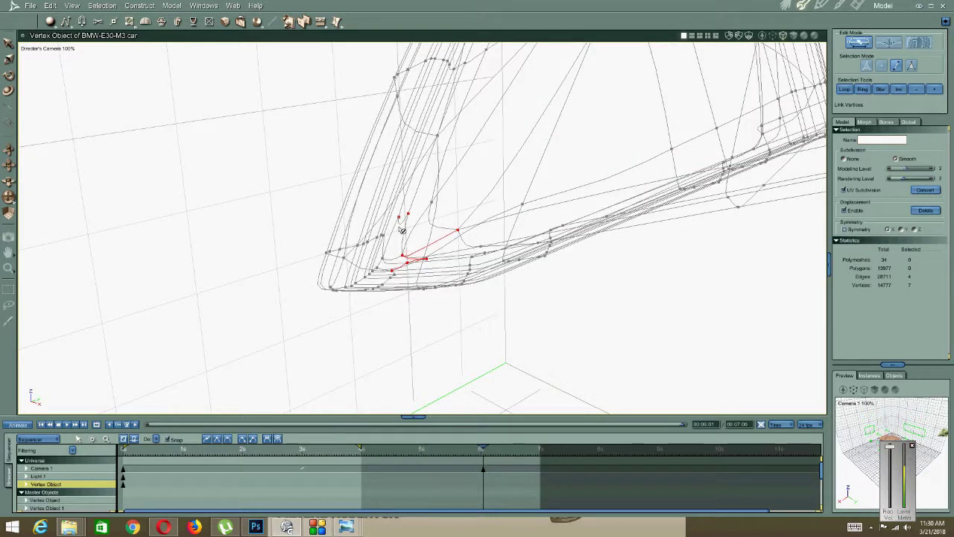
{"action": "left_click", "coordinate": [385, 238]}
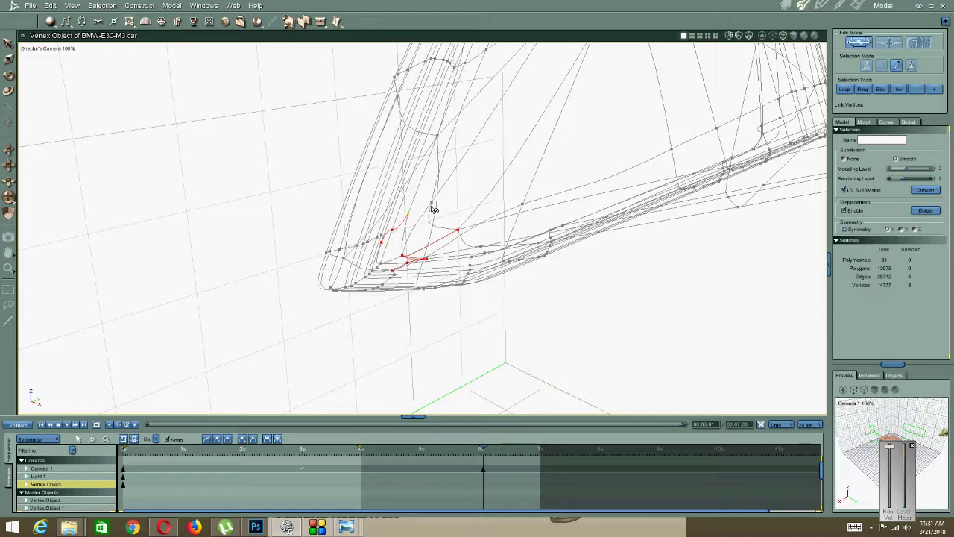
{"action": "left_click", "coordinate": [432, 202]}
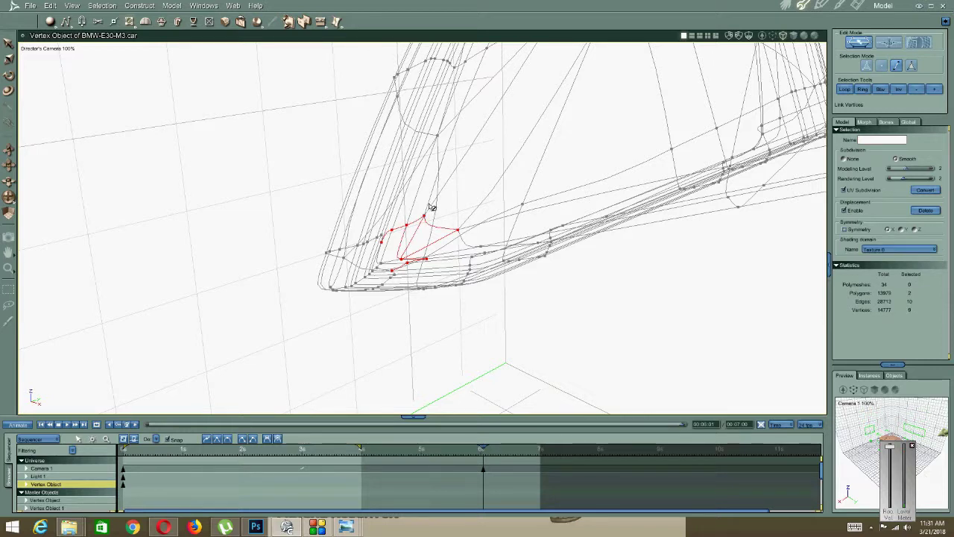
{"action": "right_click", "coordinate": [405, 213]}
{"action": "left_click", "coordinate": [394, 214]}
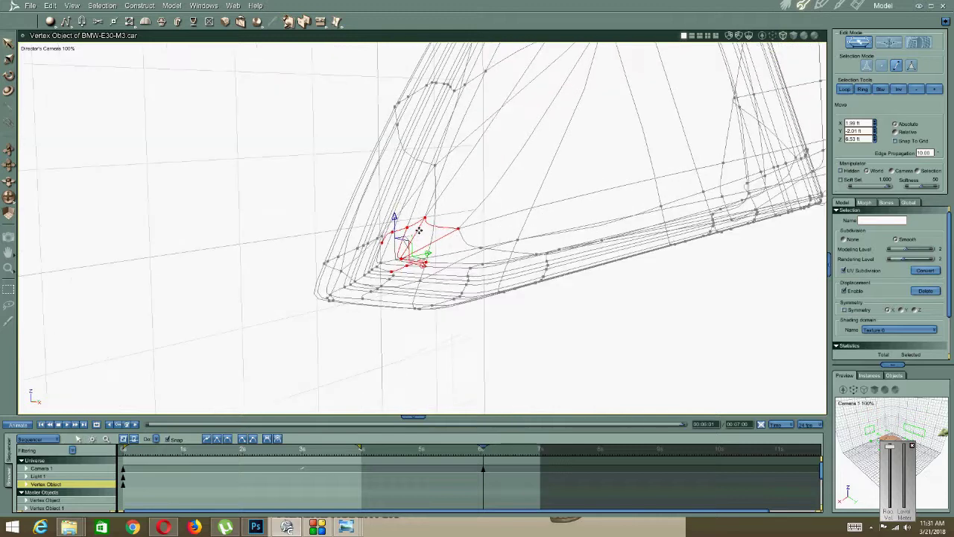
{"action": "left_click", "coordinate": [804, 35]}
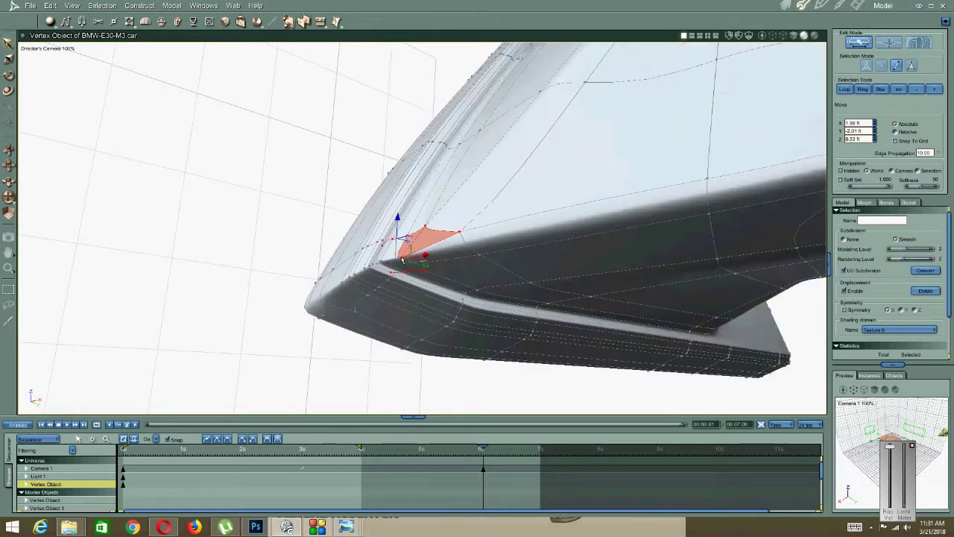
Link two vertices across the face on the underside of the arm's lower corner.
{"action": "left_click", "coordinate": [287, 326]}
{"action": "left_click", "coordinate": [412, 248]}
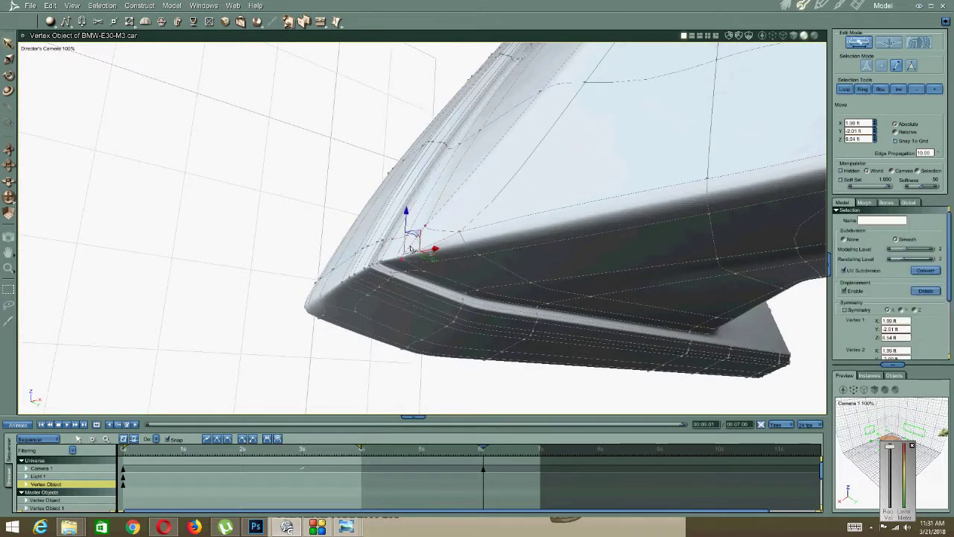
{"action": "scroll", "coordinate": [384, 249], "scroll_direction": "up", "scroll_amount": 8}
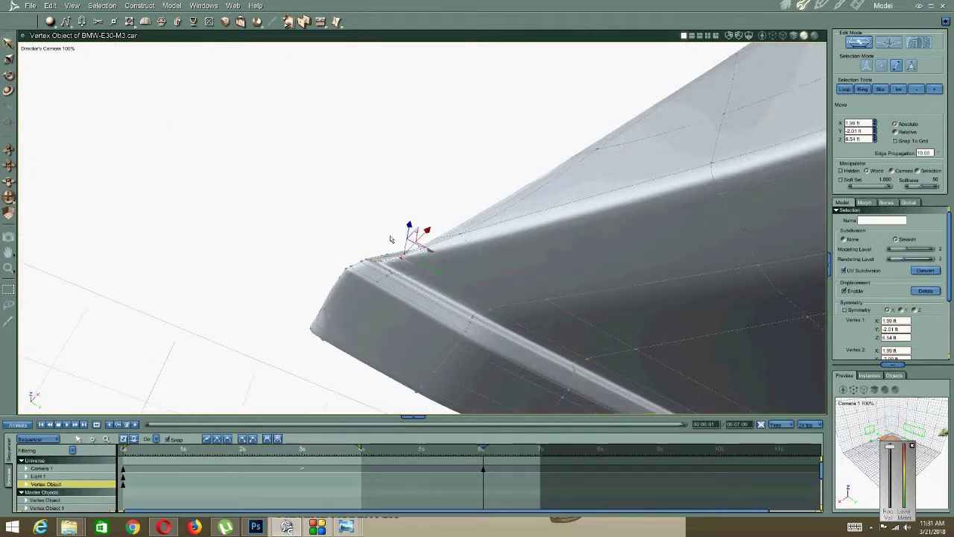
{"action": "key", "text": "l"}
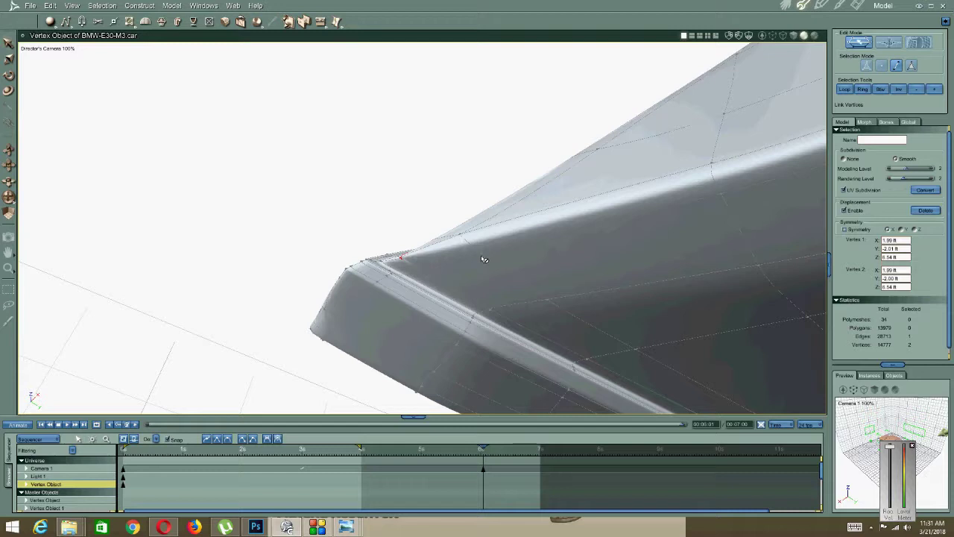
{"action": "left_click", "coordinate": [423, 266]}
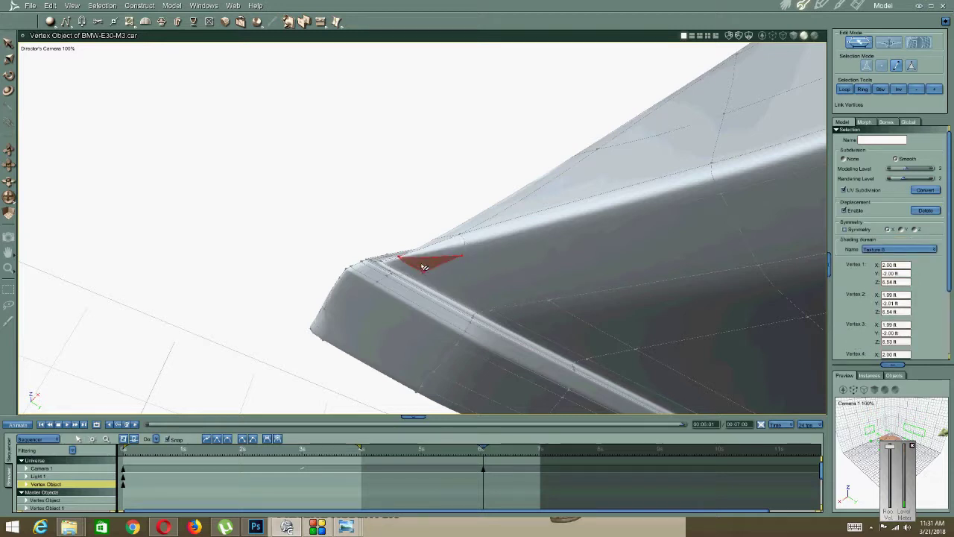
{"action": "key", "text": "space"}
{"action": "middle_click_drag", "start_coordinate": [383, 238], "coordinate": [315, 333]}
{"action": "left_click", "coordinate": [316, 332]}
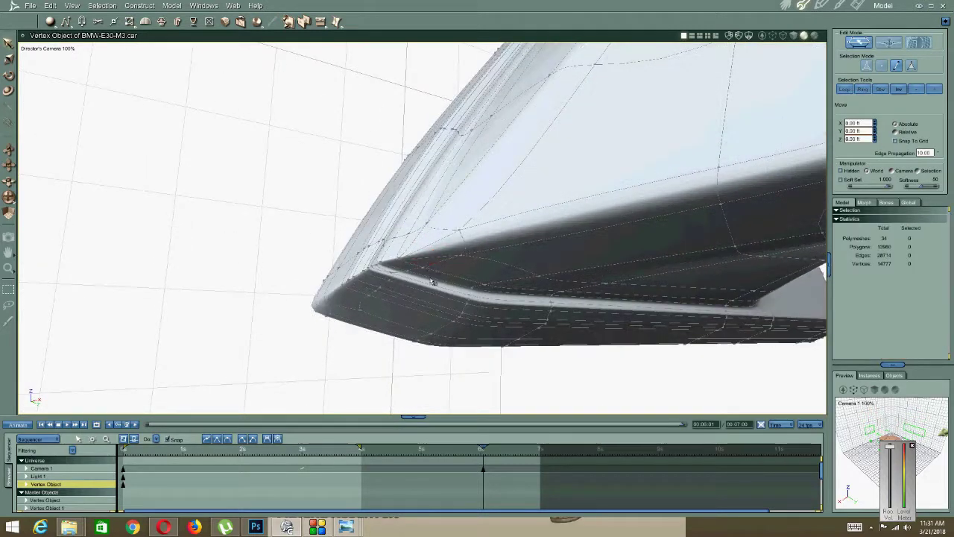
Dissolve the two edges that meet at the arm's lower corner vertex and clear the selection.
{"action": "left_click", "coordinate": [416, 254]}
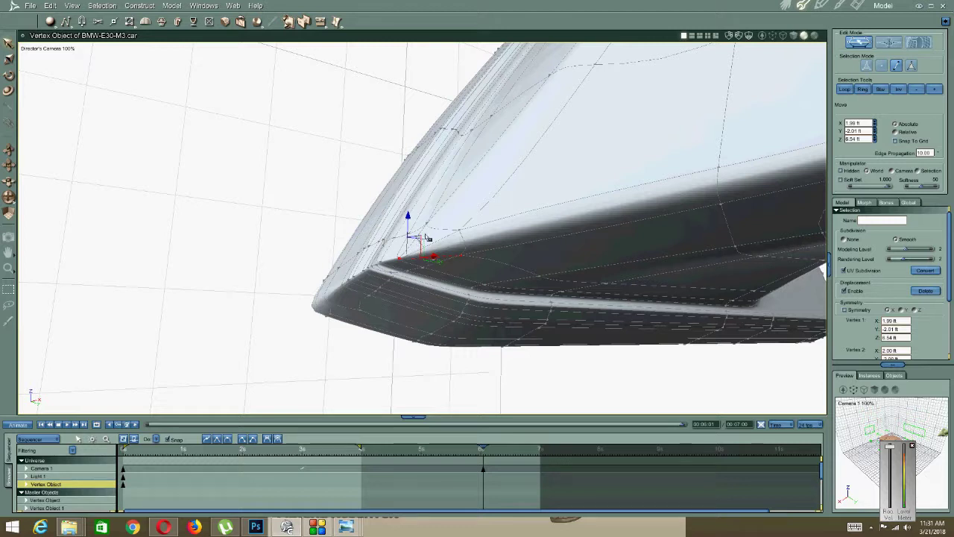
{"action": "left_click", "coordinate": [425, 235], "text": "shift"}
{"action": "middle_click_drag", "start_coordinate": [386, 269], "coordinate": [389, 277]}
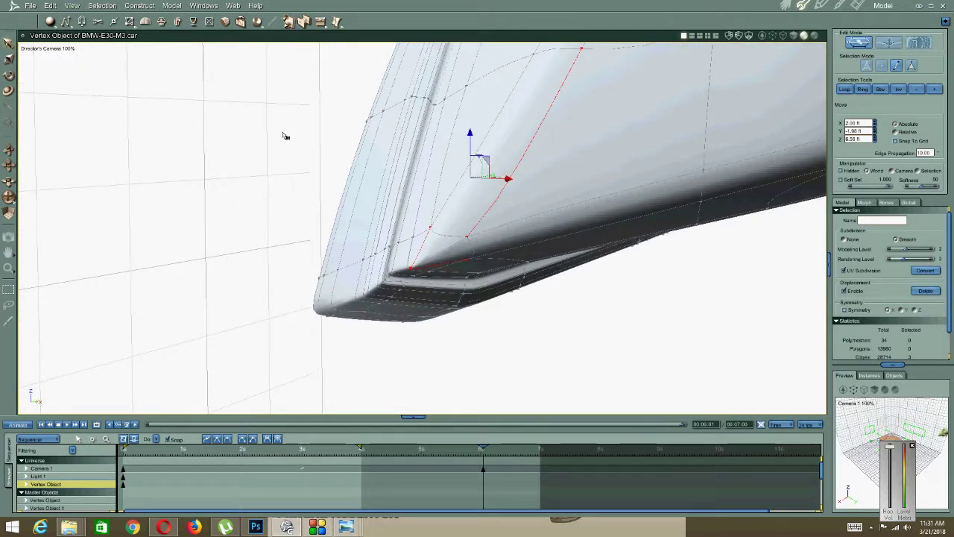
{"action": "left_click", "coordinate": [149, 205]}
{"action": "left_click", "coordinate": [428, 270]}
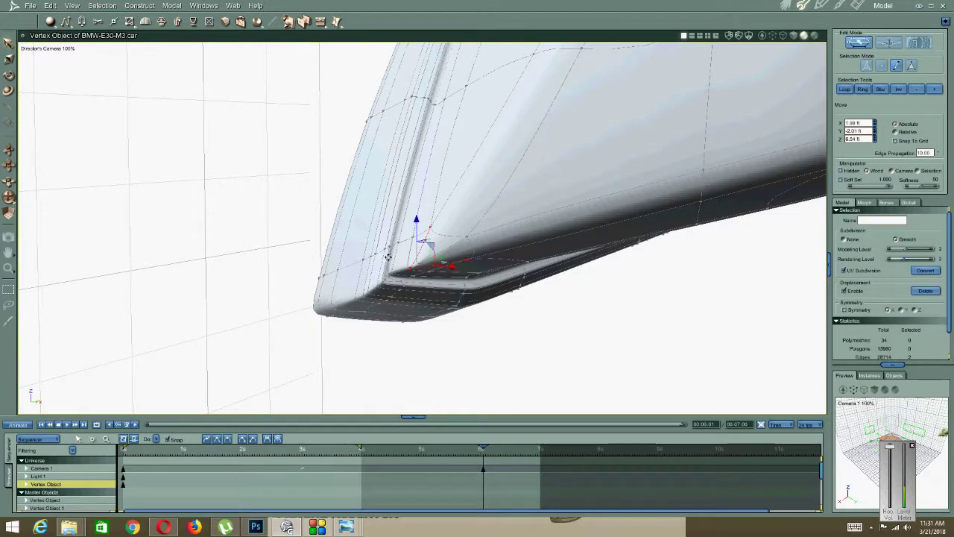
{"action": "middle_click_drag", "start_coordinate": [427, 242], "coordinate": [383, 261]}
{"action": "left_click", "coordinate": [51, 6]}
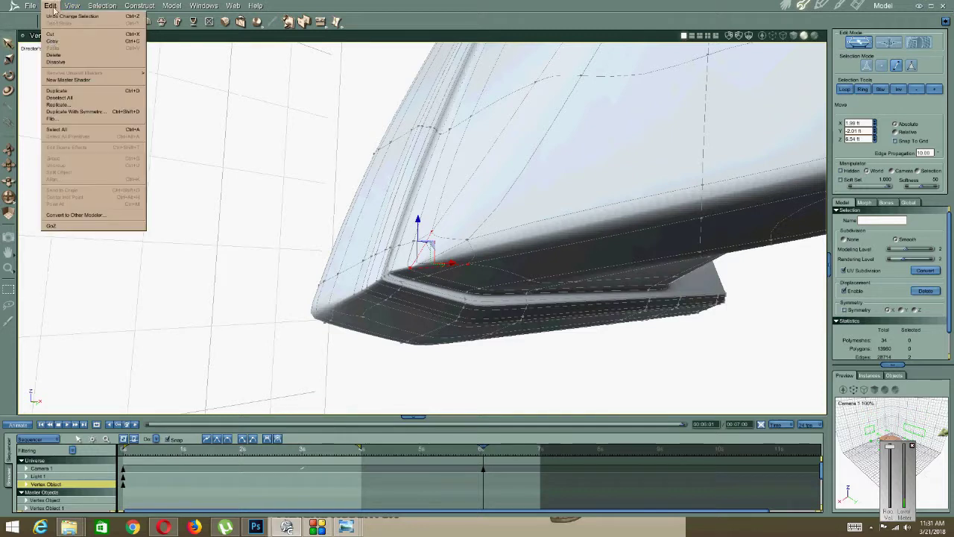
{"action": "left_click", "coordinate": [56, 64]}
{"action": "left_click", "coordinate": [75, 91]}
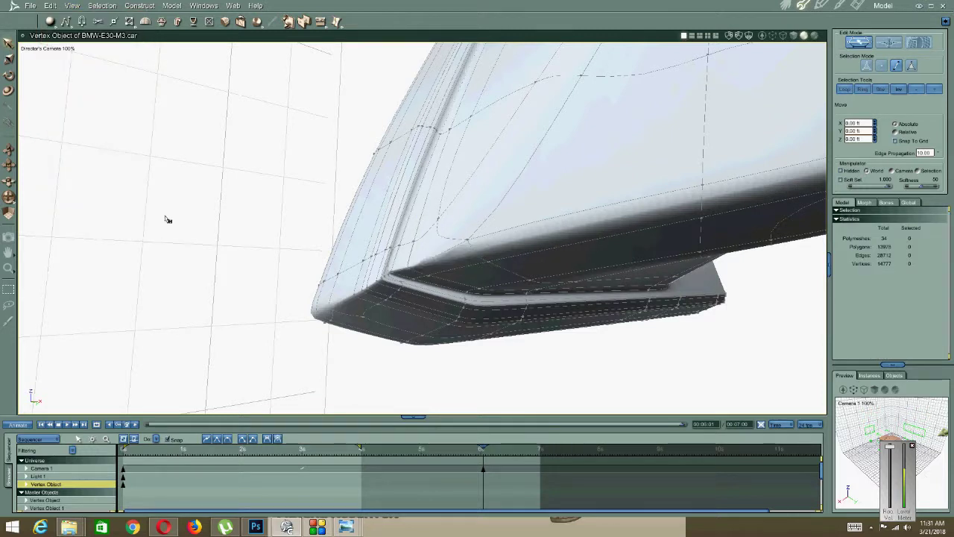
Add a free-position vertex on the mirror face's rim edge at the housing's upper inner corner.
{"action": "left_click", "coordinate": [430, 231]}
{"action": "middle_click_drag", "start_coordinate": [431, 231], "coordinate": [371, 265]}
{"action": "scroll", "coordinate": [449, 243], "scroll_direction": "down", "scroll_amount": 5}
{"action": "scroll", "coordinate": [442, 226], "scroll_direction": "up", "scroll_amount": 4}
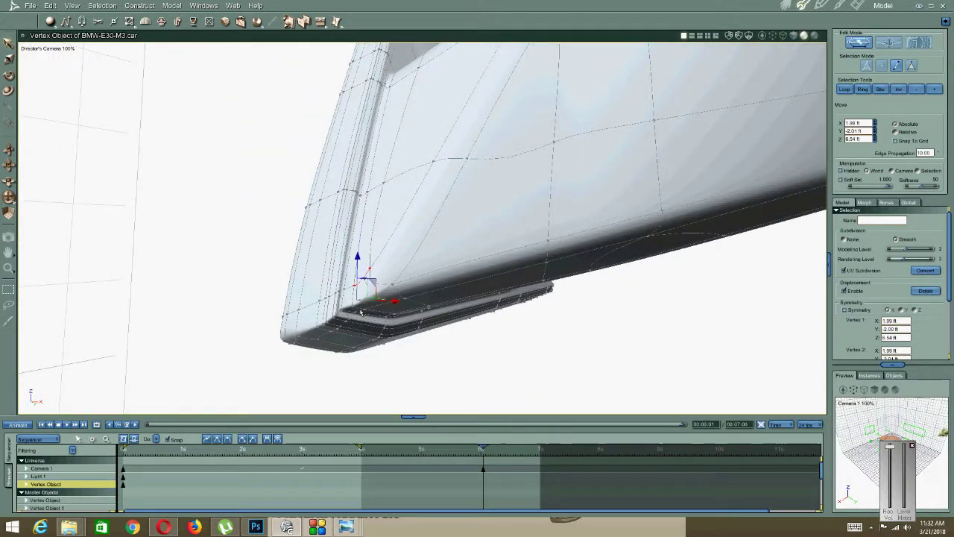
{"action": "middle_click_drag", "start_coordinate": [393, 300], "coordinate": [328, 228]}
{"action": "scroll", "coordinate": [360, 245], "scroll_direction": "up", "scroll_amount": 2}
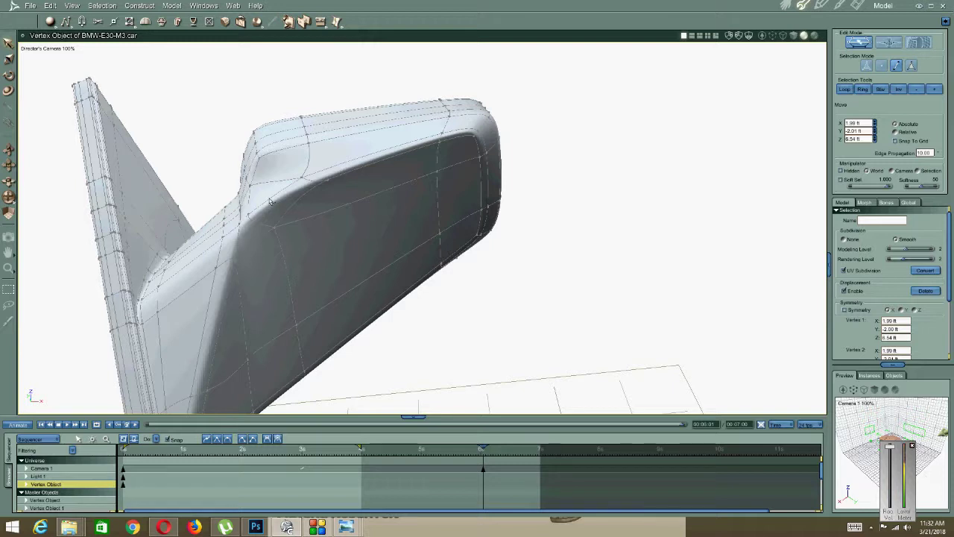
{"action": "left_click", "coordinate": [122, 21]}
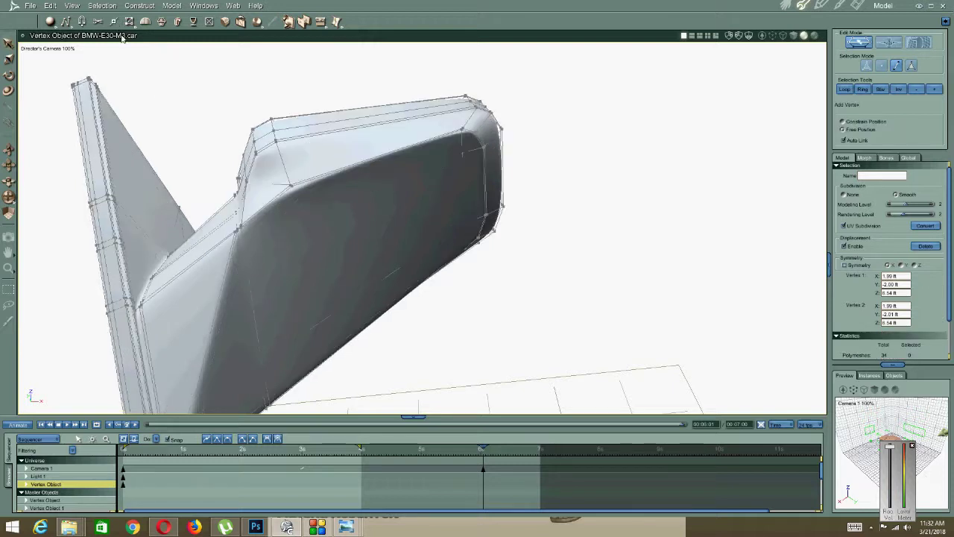
{"action": "left_click", "coordinate": [263, 206]}
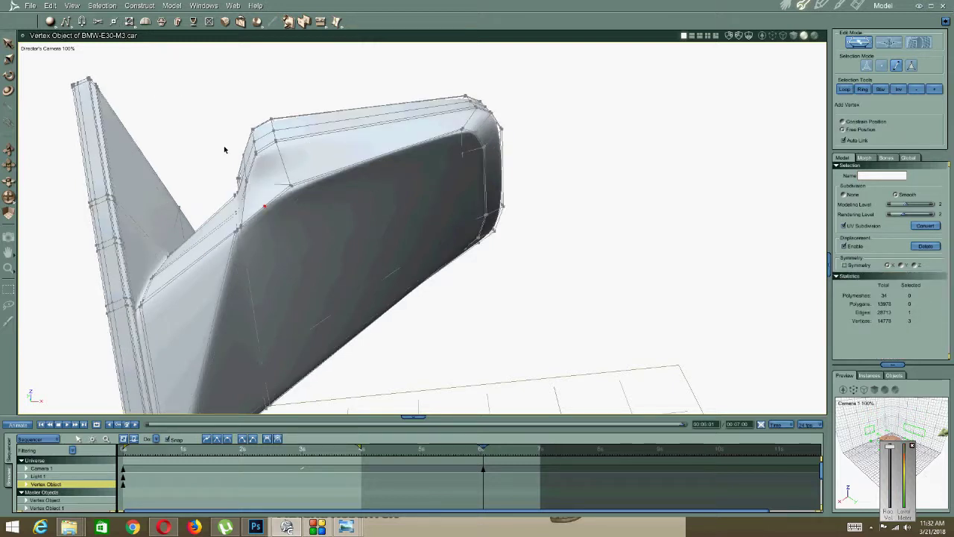
{"action": "mouse_move", "coordinate": [241, 196]}
{"action": "middle_mouse_down"}
{"action": "mouse_move", "coordinate": [261, 192]}
{"action": "mouse_move", "coordinate": [247, 186]}
{"action": "mouse_move", "coordinate": [238, 189]}
{"action": "mouse_move", "coordinate": [256, 197]}
{"action": "middle_mouse_up"}
{"action": "right_click", "coordinate": [210, 162]}
{"action": "left_click", "coordinate": [205, 162]}
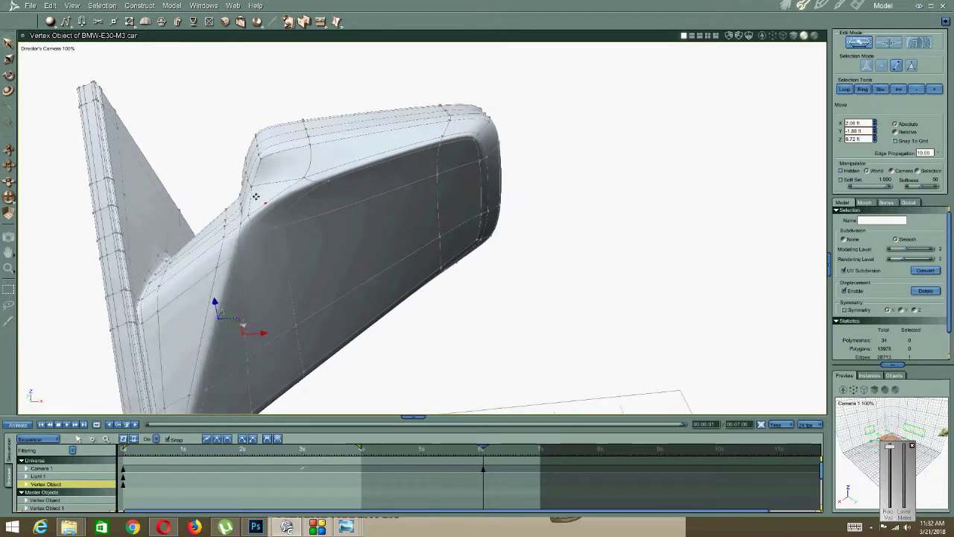
Add another free vertex at the housing's upper inner corner and link the new vertices across the rim.
{"action": "left_click", "coordinate": [113, 21]}
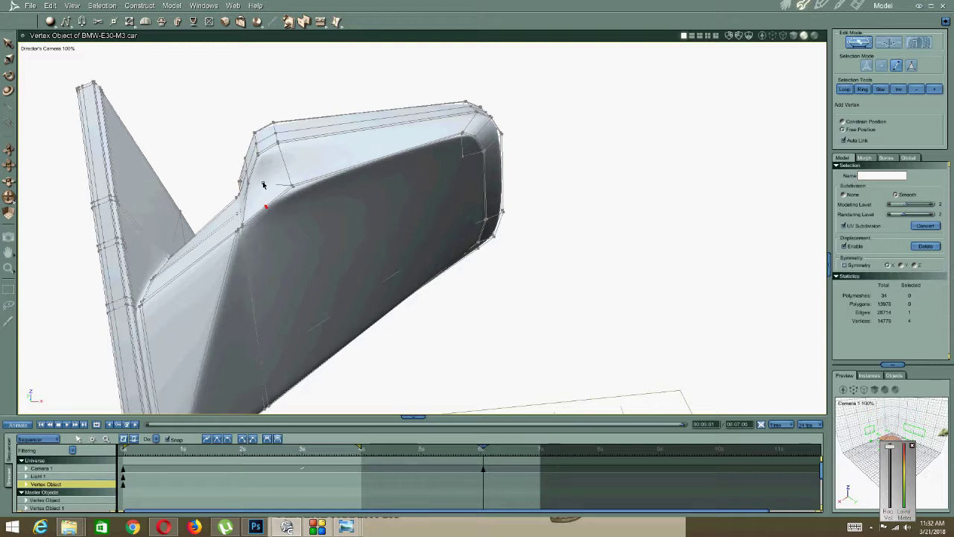
{"action": "right_click", "coordinate": [255, 194]}
{"action": "left_click", "coordinate": [256, 195]}
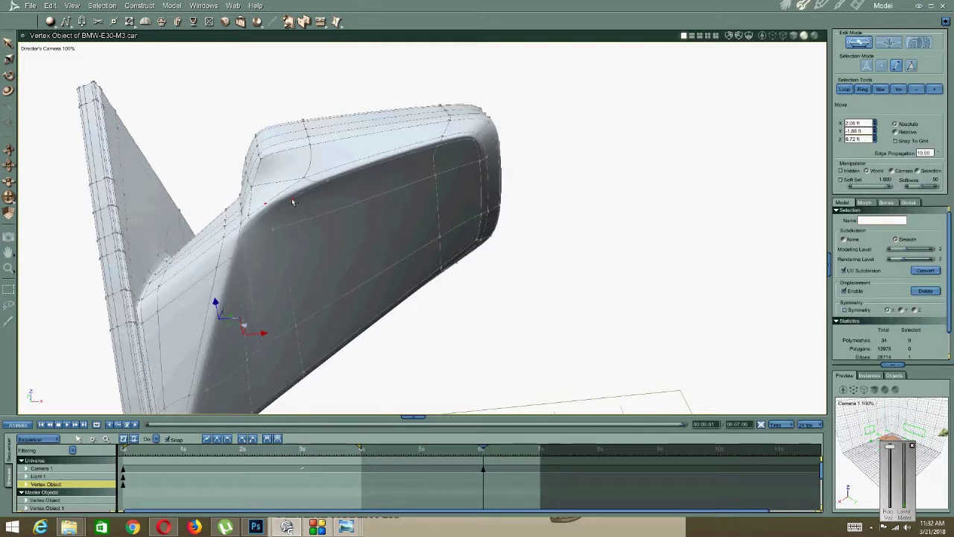
{"action": "key", "text": "l"}
{"action": "left_click", "coordinate": [292, 201]}
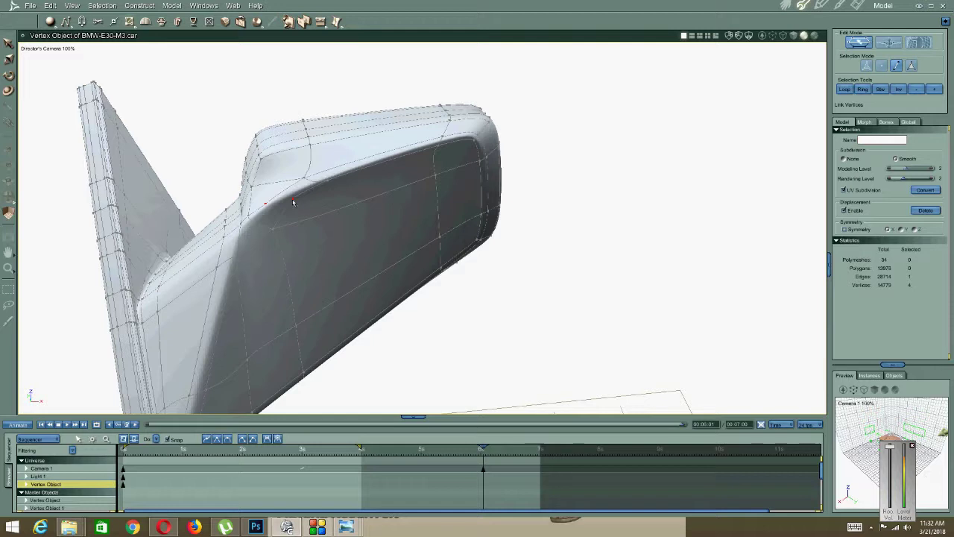
{"action": "left_click", "coordinate": [266, 206]}
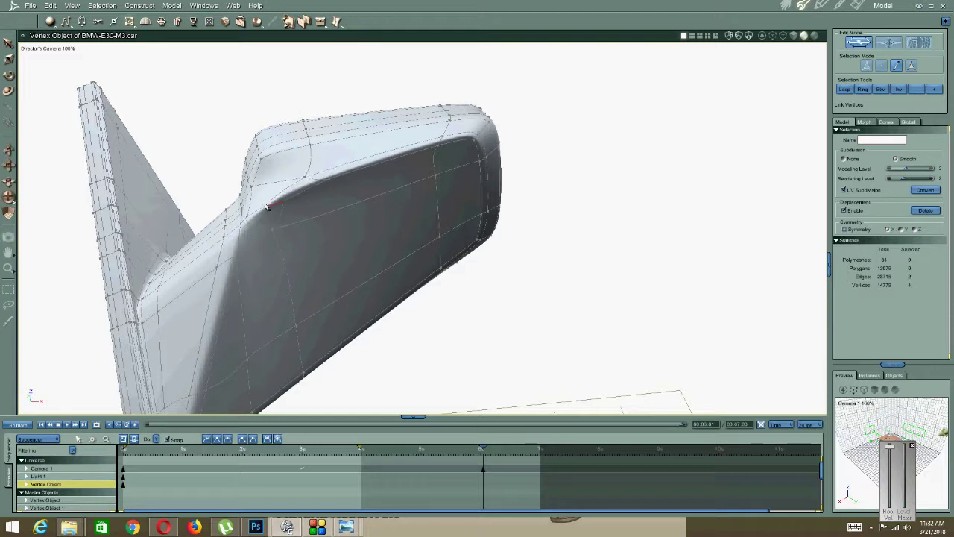
{"action": "middle_click_drag", "start_coordinate": [324, 206], "coordinate": [304, 204]}
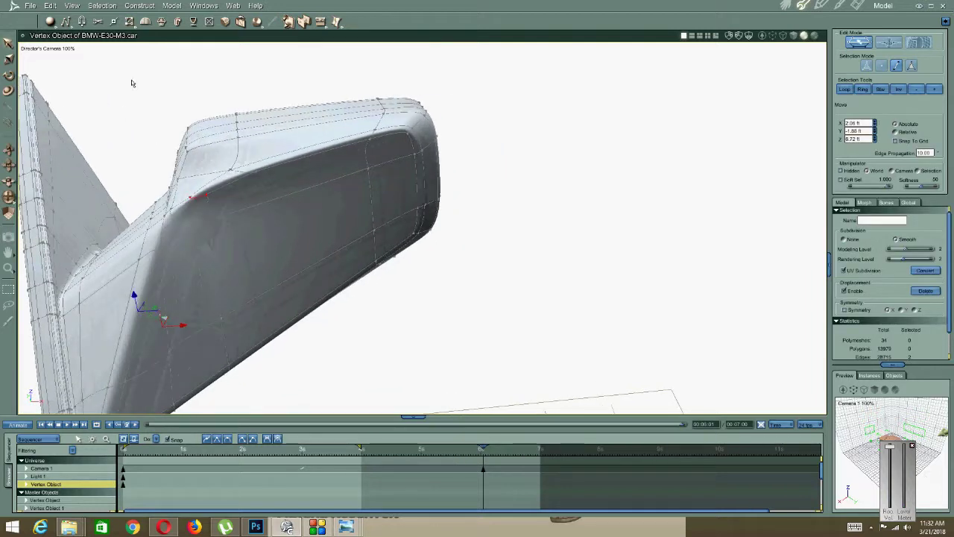
Add a line of free-position vertices across the housing and mirror face in wireframe display, and restore the shaded display.
{"action": "left_click", "coordinate": [126, 24]}
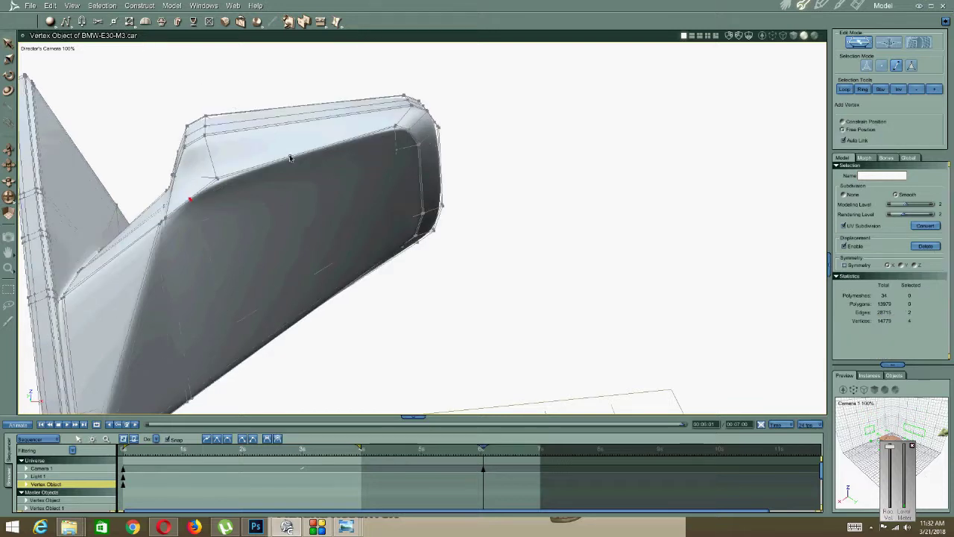
{"action": "middle_click_drag", "start_coordinate": [304, 200], "coordinate": [268, 175]}
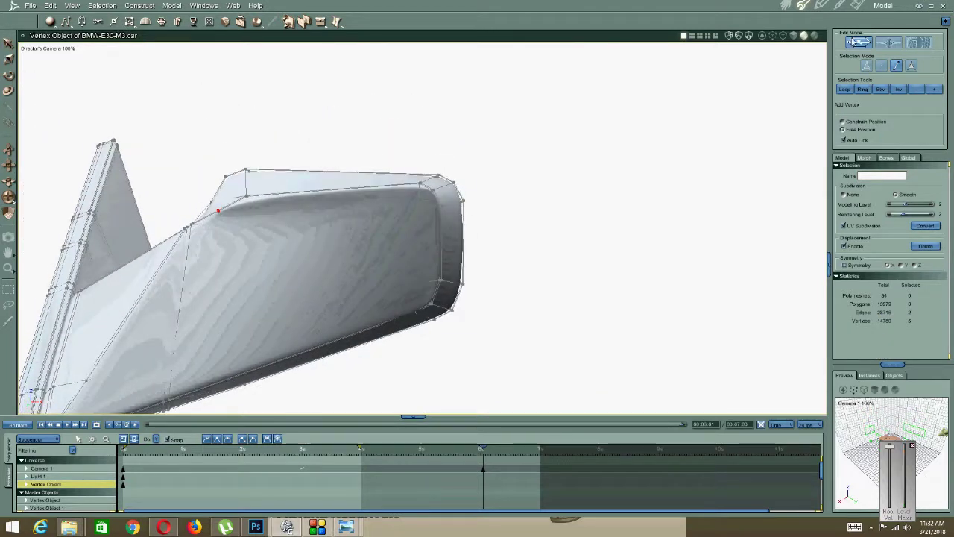
{"action": "left_click", "coordinate": [791, 37]}
{"action": "middle_click_drag", "start_coordinate": [332, 212], "coordinate": [298, 318]}
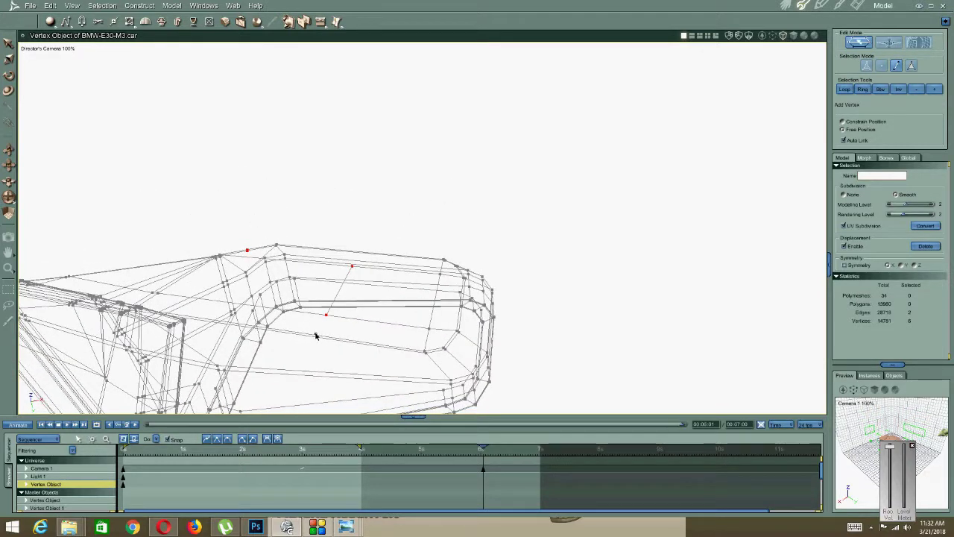
{"action": "middle_click_drag", "start_coordinate": [214, 301], "coordinate": [205, 222]}
{"action": "middle_click_drag", "start_coordinate": [357, 206], "coordinate": [358, 213]}
{"action": "mouse_move", "coordinate": [266, 218]}
{"action": "middle_mouse_down"}
{"action": "mouse_move", "coordinate": [283, 228]}
{"action": "mouse_move", "coordinate": [275, 232]}
{"action": "middle_mouse_up"}
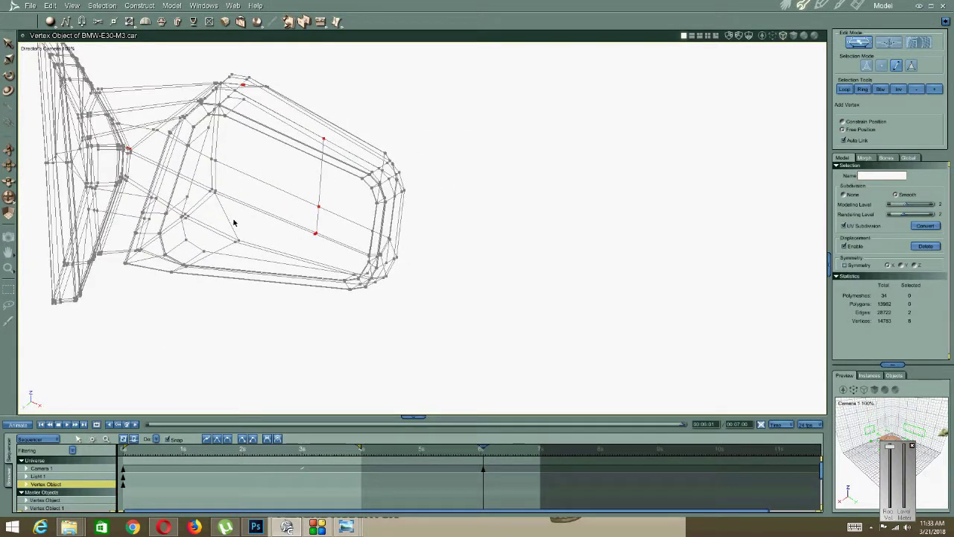
{"action": "middle_click_drag", "start_coordinate": [252, 179], "coordinate": [289, 151]}
{"action": "right_click", "coordinate": [290, 152]}
{"action": "left_click", "coordinate": [304, 173]}
{"action": "middle_click_drag", "start_coordinate": [303, 195], "coordinate": [316, 194]}
{"action": "left_click", "coordinate": [431, 229]}
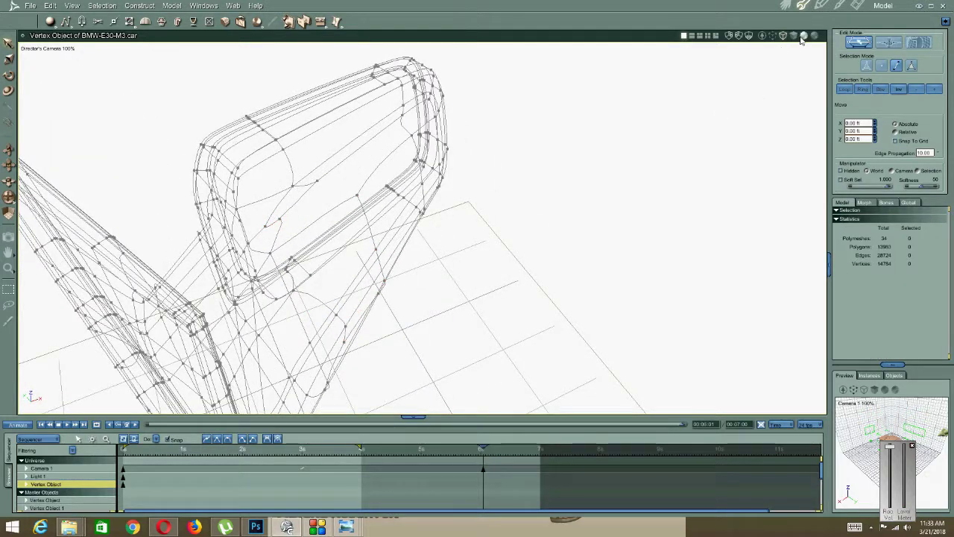
{"action": "left_click", "coordinate": [802, 38]}
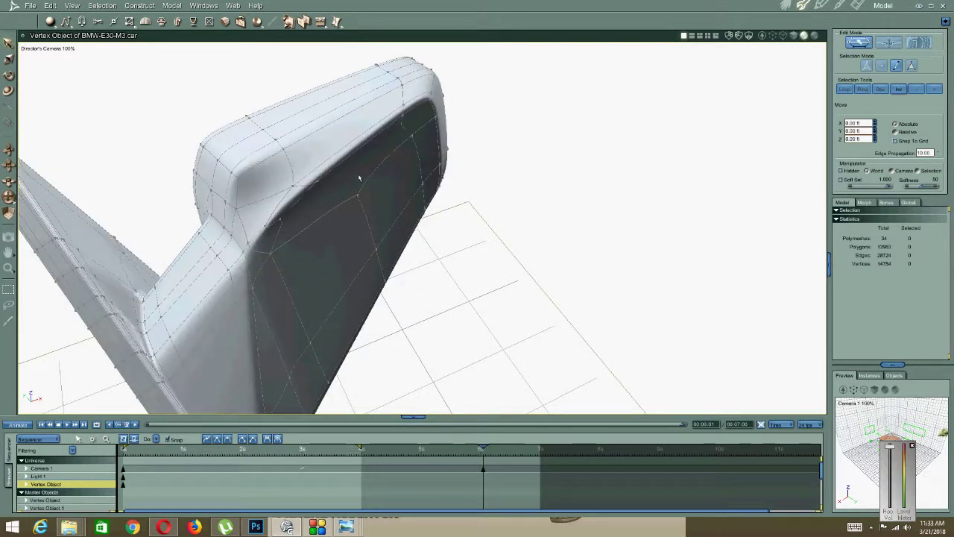
Link the new vertex on the mirror face to the vertex at the rim's upper inner corner.
{"action": "key", "text": "l"}
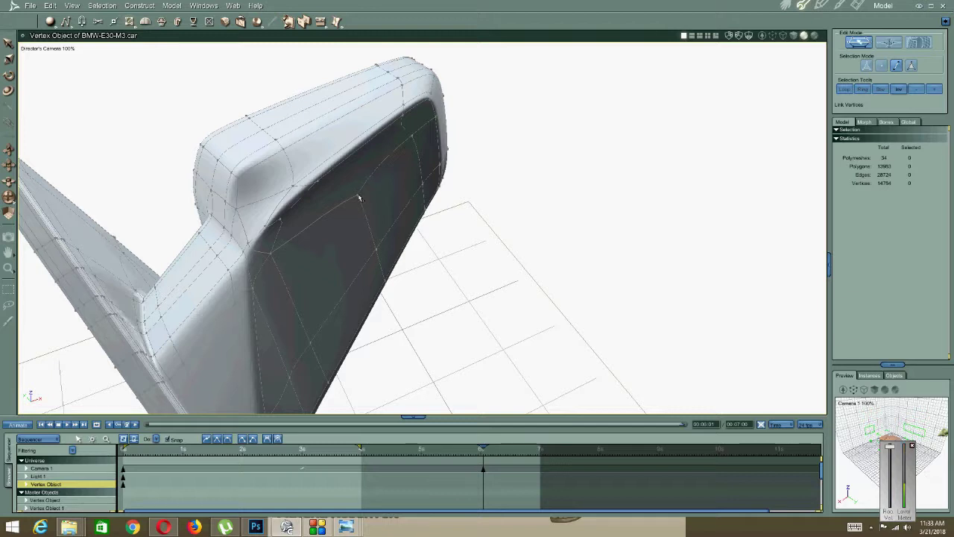
{"action": "left_click", "coordinate": [280, 222]}
{"action": "key", "text": "t"}
{"action": "mouse_move", "coordinate": [305, 226]}
{"action": "middle_mouse_down"}
{"action": "mouse_move", "coordinate": [248, 190]}
{"action": "mouse_move", "coordinate": [206, 194]}
{"action": "mouse_move", "coordinate": [316, 203]}
{"action": "mouse_move", "coordinate": [198, 215]}
{"action": "mouse_move", "coordinate": [193, 236]}
{"action": "mouse_move", "coordinate": [253, 264]}
{"action": "mouse_move", "coordinate": [231, 155]}
{"action": "mouse_move", "coordinate": [241, 99]}
{"action": "mouse_move", "coordinate": [219, 126]}
{"action": "mouse_move", "coordinate": [271, 219]}
{"action": "mouse_move", "coordinate": [251, 207]}
{"action": "mouse_move", "coordinate": [247, 111]}
{"action": "mouse_move", "coordinate": [226, 104]}
{"action": "mouse_move", "coordinate": [264, 226]}
{"action": "mouse_move", "coordinate": [290, 251]}
{"action": "mouse_move", "coordinate": [274, 237]}
{"action": "mouse_move", "coordinate": [287, 230]}
{"action": "mouse_move", "coordinate": [222, 206]}
{"action": "mouse_move", "coordinate": [320, 216]}
{"action": "middle_mouse_up"}
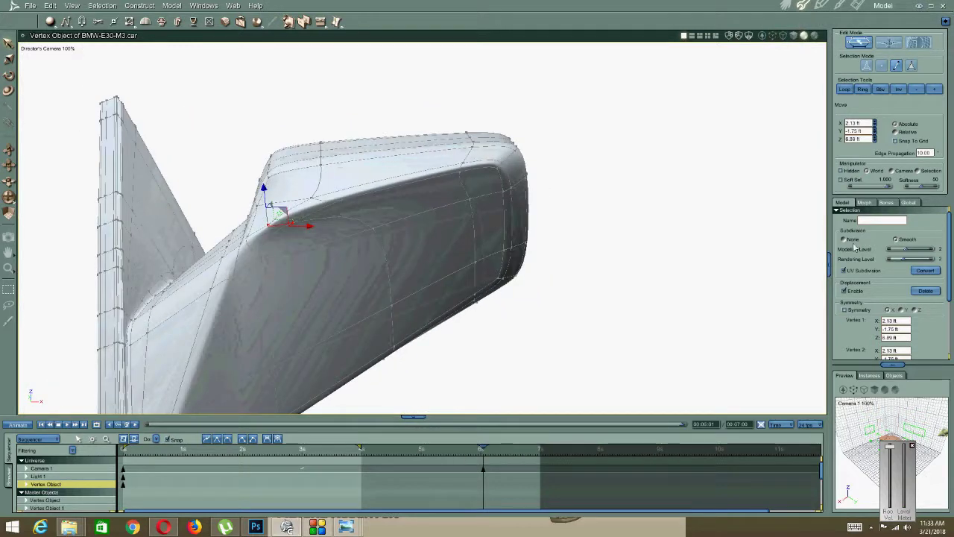
Set the mirror mesh's subdivision to None and clear the selection.
{"action": "mouse_move", "coordinate": [522, 239]}
{"action": "middle_mouse_down"}
{"action": "mouse_move", "coordinate": [573, 234]}
{"action": "mouse_move", "coordinate": [435, 251]}
{"action": "mouse_move", "coordinate": [476, 259]}
{"action": "mouse_move", "coordinate": [398, 230]}
{"action": "mouse_move", "coordinate": [476, 240]}
{"action": "mouse_move", "coordinate": [449, 243]}
{"action": "mouse_move", "coordinate": [500, 264]}
{"action": "mouse_move", "coordinate": [355, 235]}
{"action": "mouse_move", "coordinate": [243, 234]}
{"action": "mouse_move", "coordinate": [226, 220]}
{"action": "middle_mouse_up"}
{"action": "middle_click_drag", "start_coordinate": [294, 228], "coordinate": [313, 227]}
{"action": "left_click", "coordinate": [895, 240]}
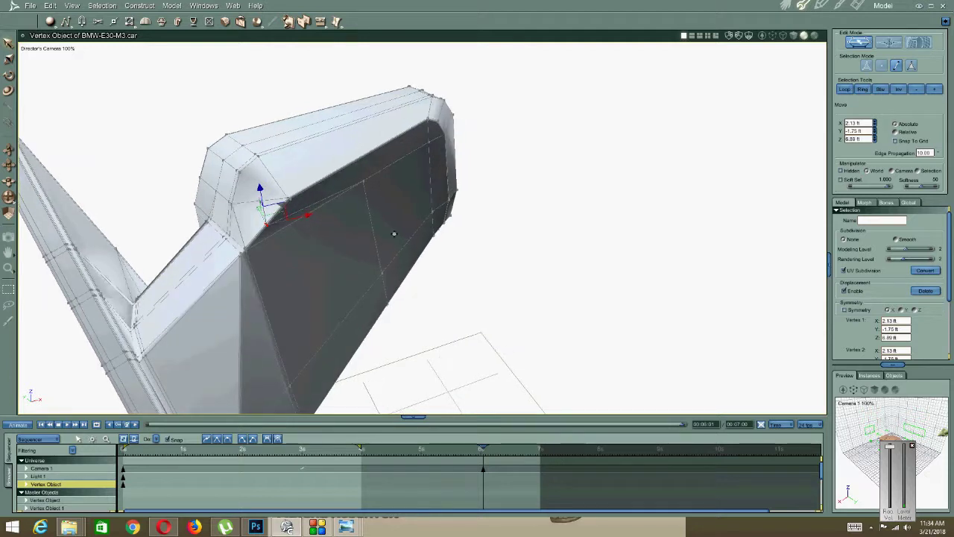
{"action": "left_click", "coordinate": [559, 190]}
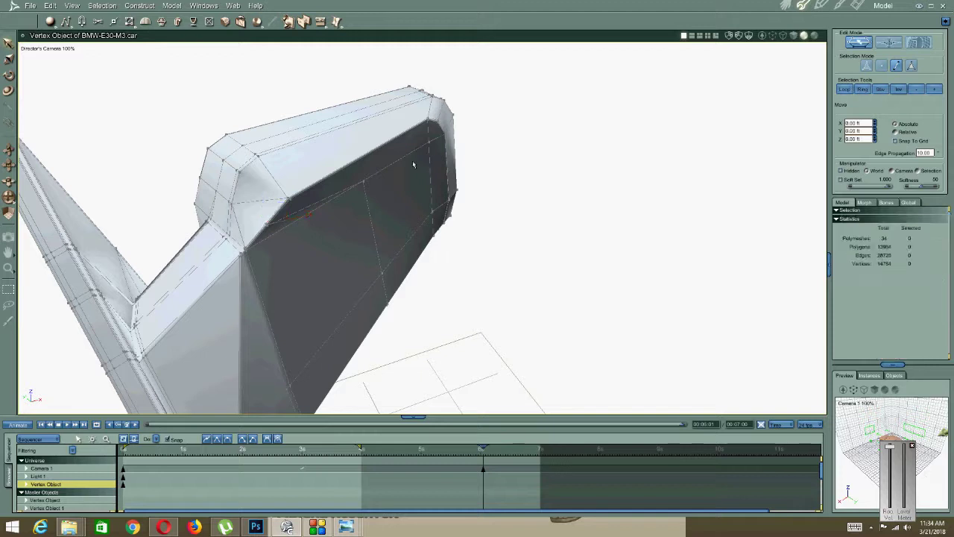
Add a free vertex on the housing's inner corner edge and link it to the rim vertex below and the corner vertex above.
{"action": "left_click", "coordinate": [113, 22]}
{"action": "left_click", "coordinate": [258, 201]}
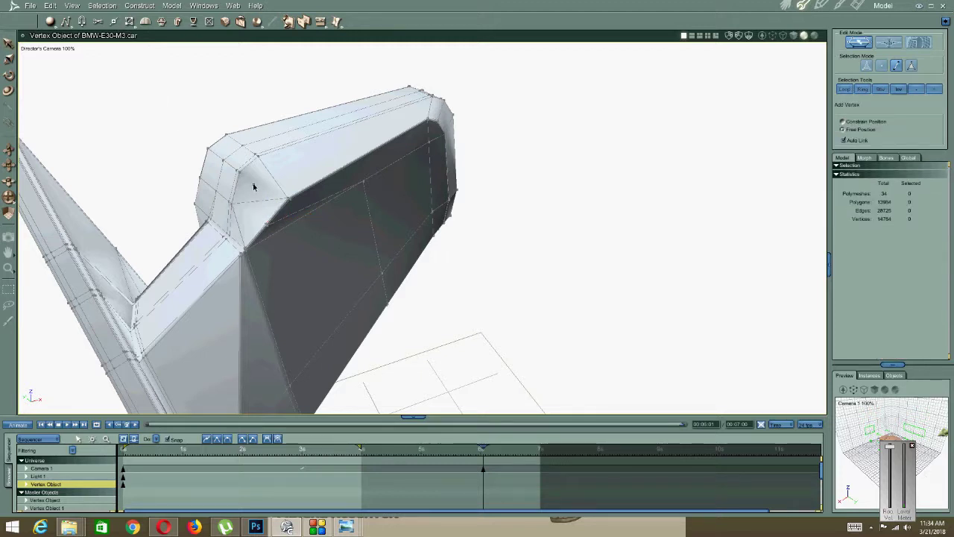
{"action": "left_click", "coordinate": [128, 24]}
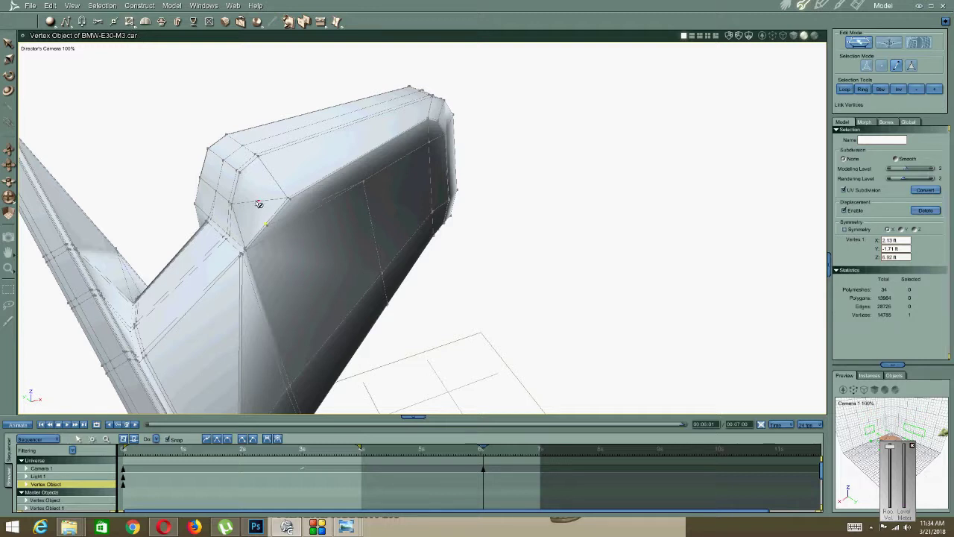
{"action": "left_click", "coordinate": [261, 201]}
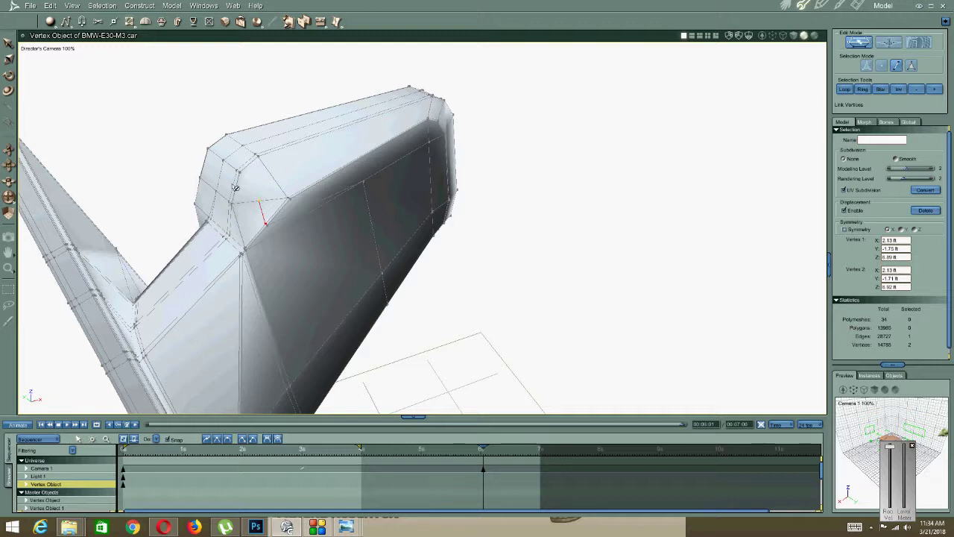
{"action": "left_click", "coordinate": [239, 173]}
Add free-position vertices from the housing's inner corner edge across its upper side and around its outer end.
{"action": "mouse_move", "coordinate": [262, 196]}
{"action": "middle_mouse_down"}
{"action": "mouse_move", "coordinate": [237, 195]}
{"action": "mouse_move", "coordinate": [262, 197]}
{"action": "middle_mouse_up"}
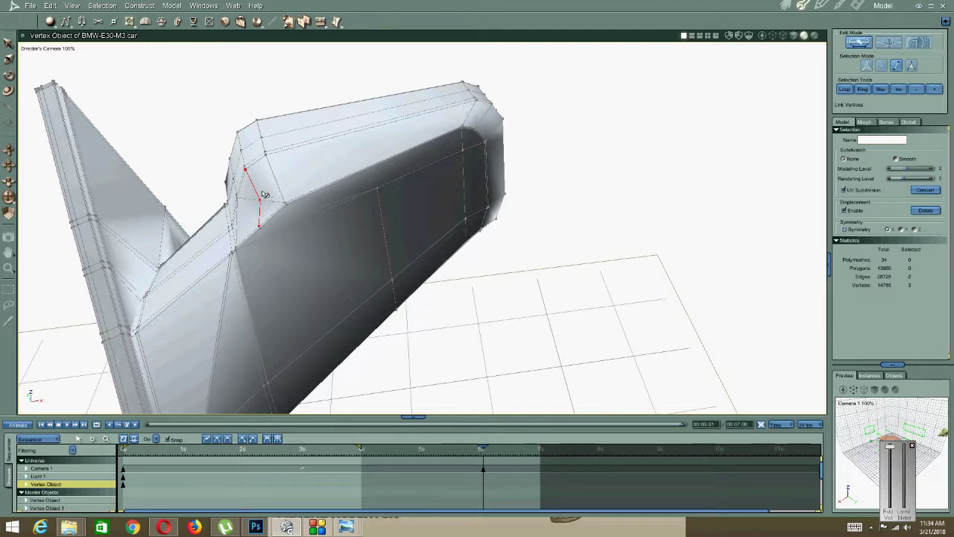
{"action": "left_click", "coordinate": [114, 21]}
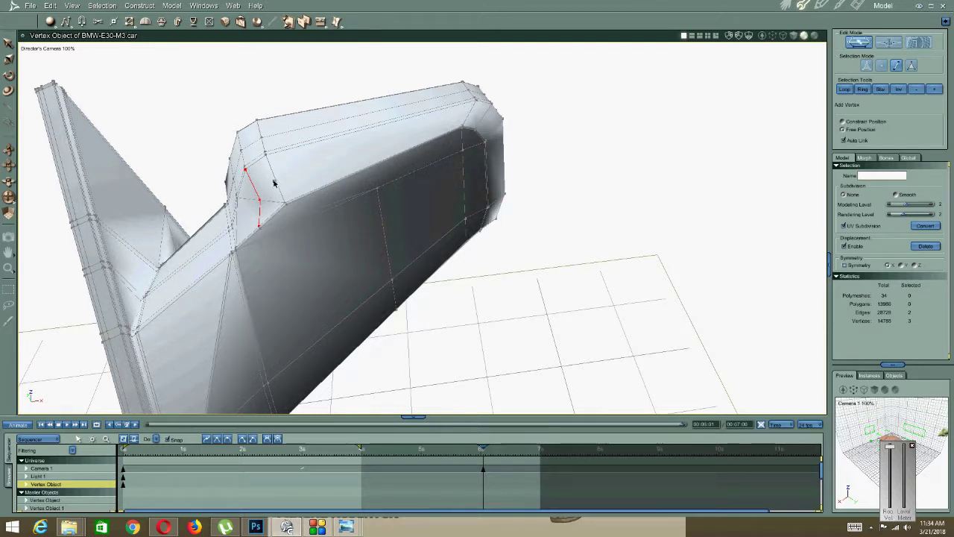
{"action": "left_click", "coordinate": [277, 179]}
{"action": "middle_click_drag", "start_coordinate": [416, 153], "coordinate": [392, 153]}
{"action": "left_click", "coordinate": [423, 164]}
{"action": "middle_click_drag", "start_coordinate": [382, 223], "coordinate": [453, 165]}
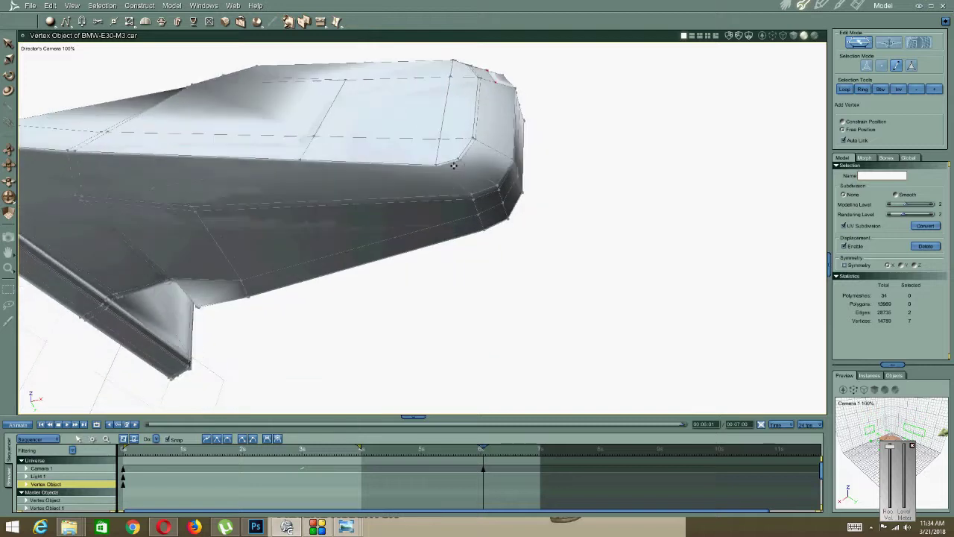
{"action": "left_click", "coordinate": [491, 148]}
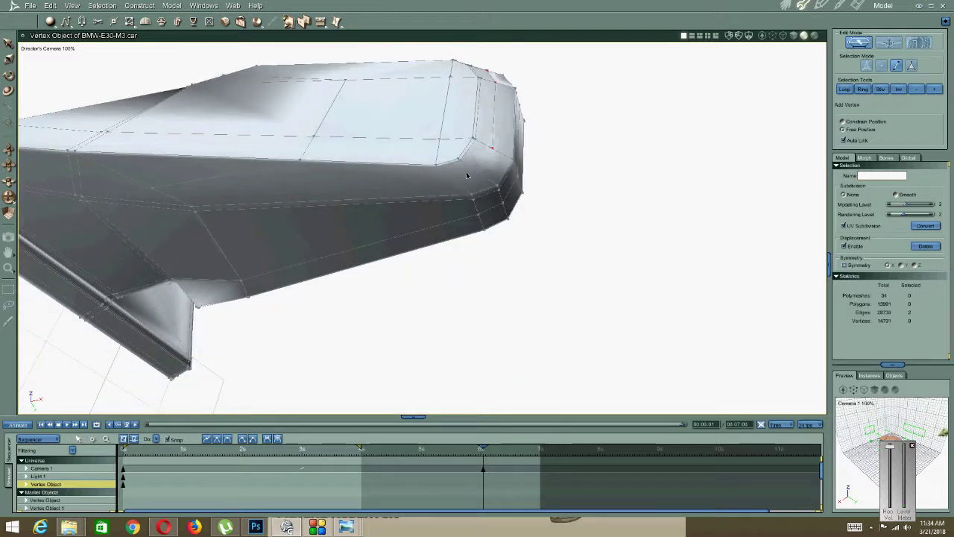
Continue the free-position vertices around the housing's lower outer corner and onto the two edges along its underside.
{"action": "left_click", "coordinate": [468, 176]}
{"action": "left_click", "coordinate": [426, 187]}
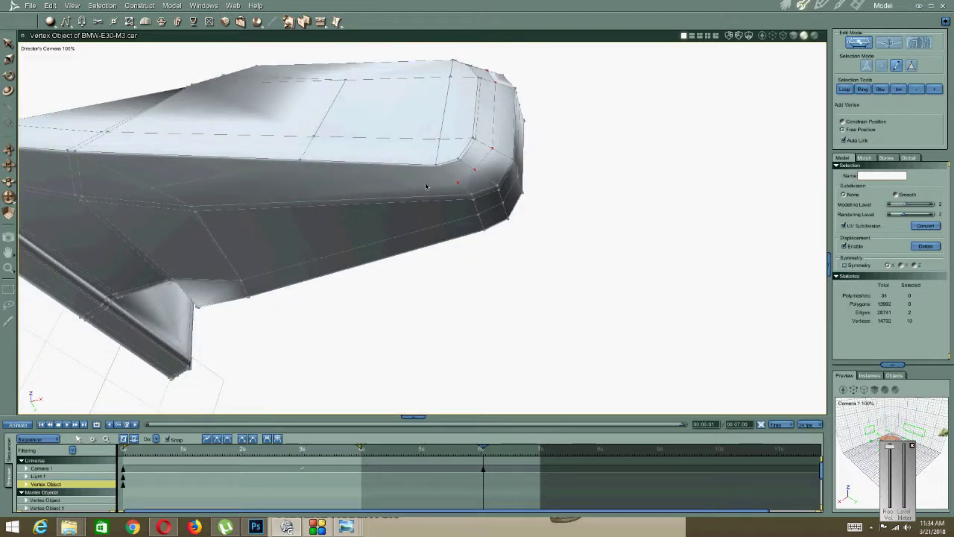
{"action": "key", "text": "ctrl+z"}
{"action": "left_click", "coordinate": [453, 181]}
{"action": "left_click", "coordinate": [316, 201]}
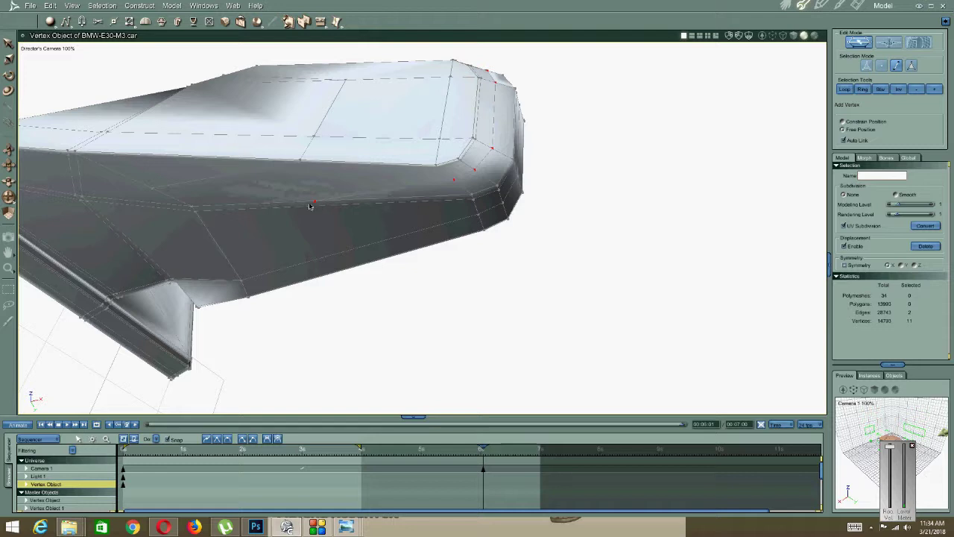
{"action": "left_click", "coordinate": [318, 203]}
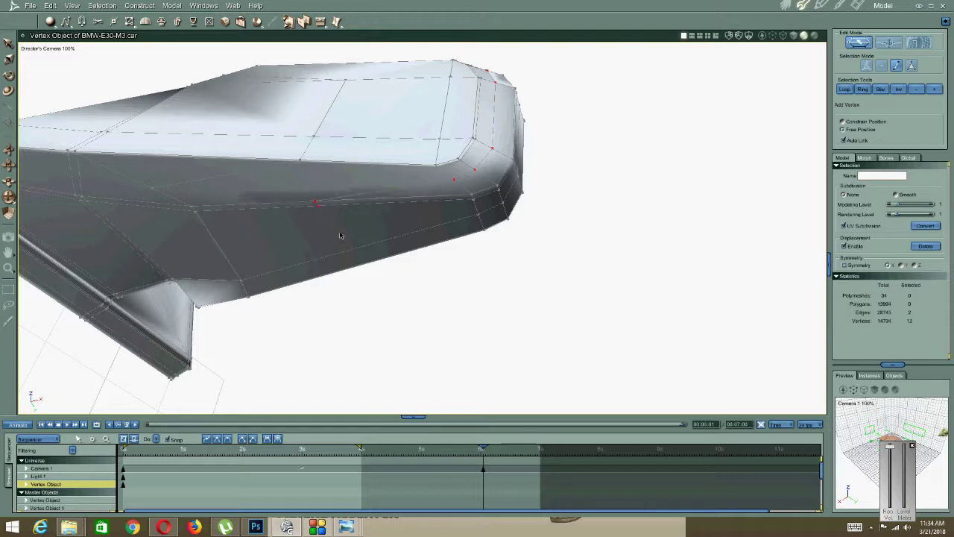
Continue the vertex line across the housing's underside, over the opening's rim and into the mirror recess.
{"action": "middle_click_drag", "start_coordinate": [391, 216], "coordinate": [227, 206]}
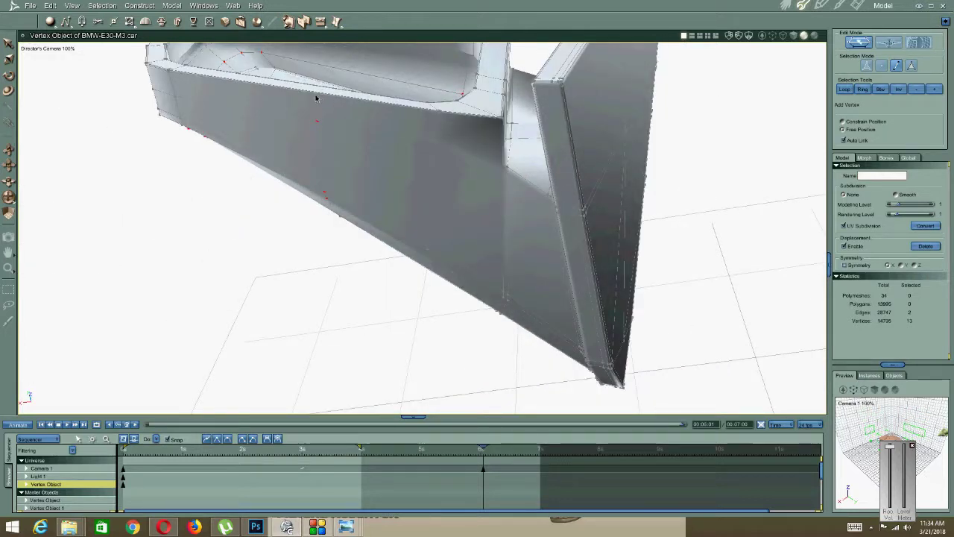
{"action": "middle_click_drag", "start_coordinate": [315, 98], "coordinate": [309, 156]}
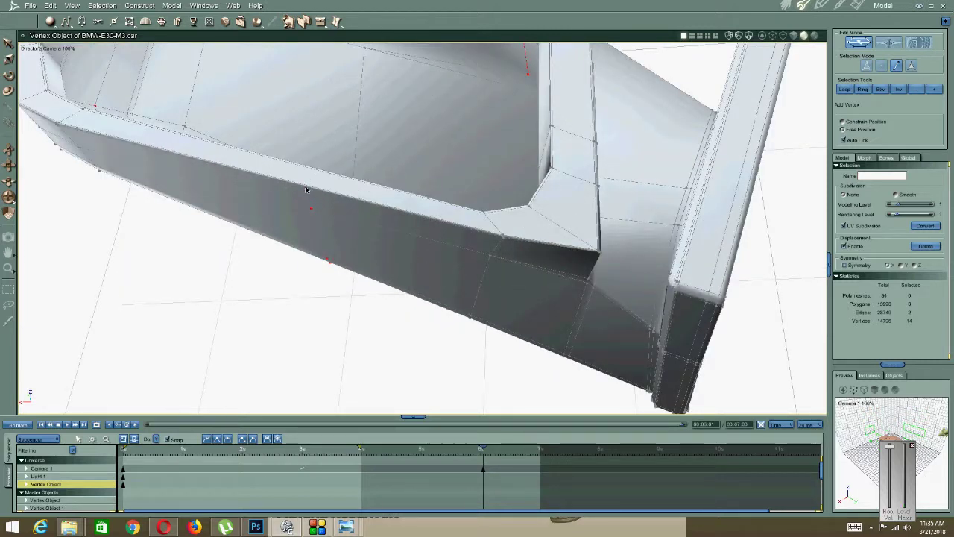
{"action": "left_click", "coordinate": [306, 186]}
{"action": "middle_click_drag", "start_coordinate": [288, 153], "coordinate": [289, 232]}
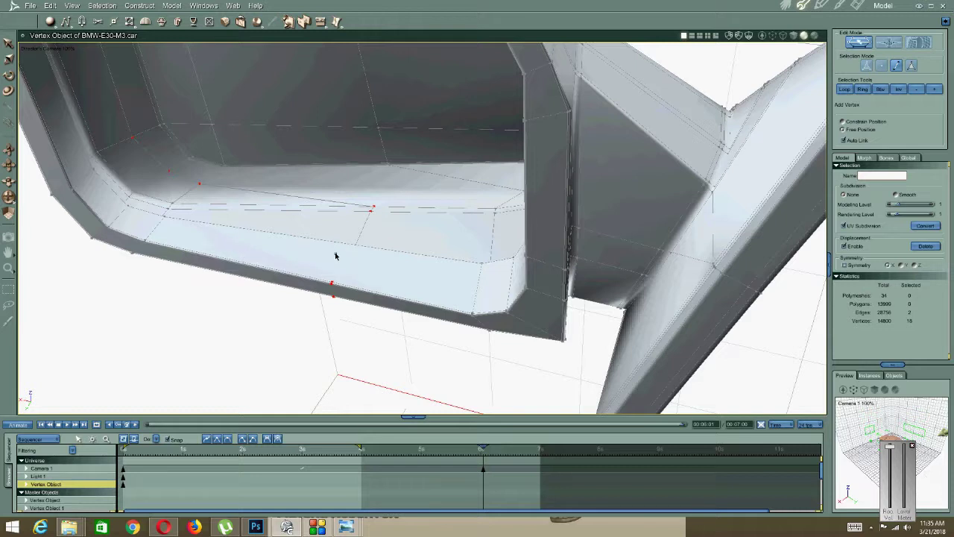
Add a free vertex on the open edge of the housing's underside and link it to the new vertex on the lower edge.
{"action": "middle_click_drag", "start_coordinate": [296, 274], "coordinate": [457, 183]}
{"action": "middle_click_drag", "start_coordinate": [369, 193], "coordinate": [370, 194]}
{"action": "right_click", "coordinate": [360, 211]}
{"action": "left_click", "coordinate": [350, 209]}
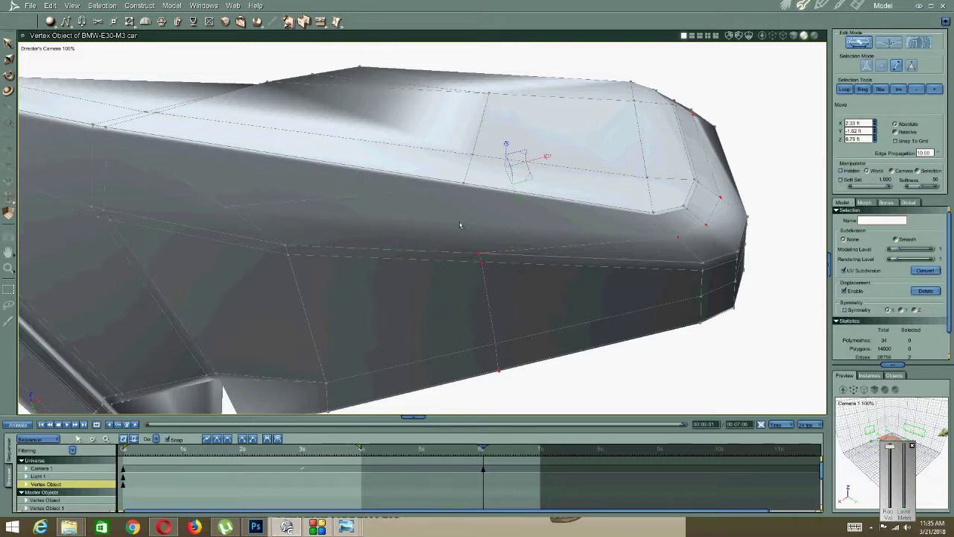
{"action": "left_click", "coordinate": [115, 23]}
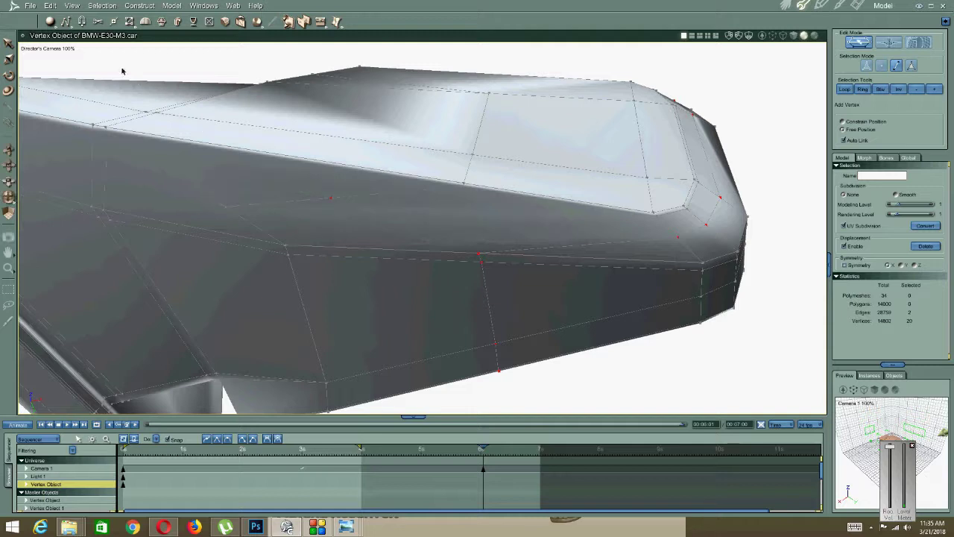
{"action": "left_click", "coordinate": [129, 23]}
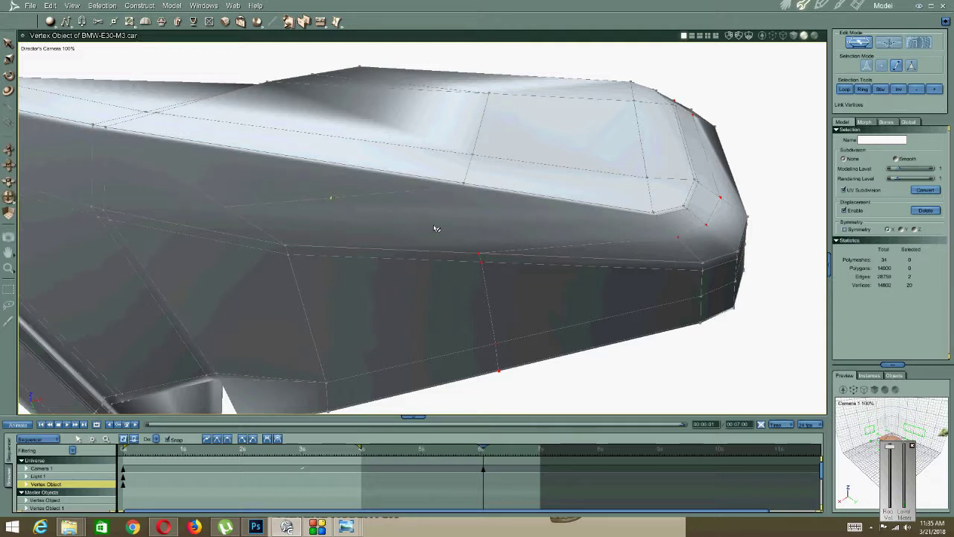
{"action": "left_click", "coordinate": [478, 253]}
{"action": "scroll", "coordinate": [366, 174], "scroll_direction": "down", "scroll_amount": 3}
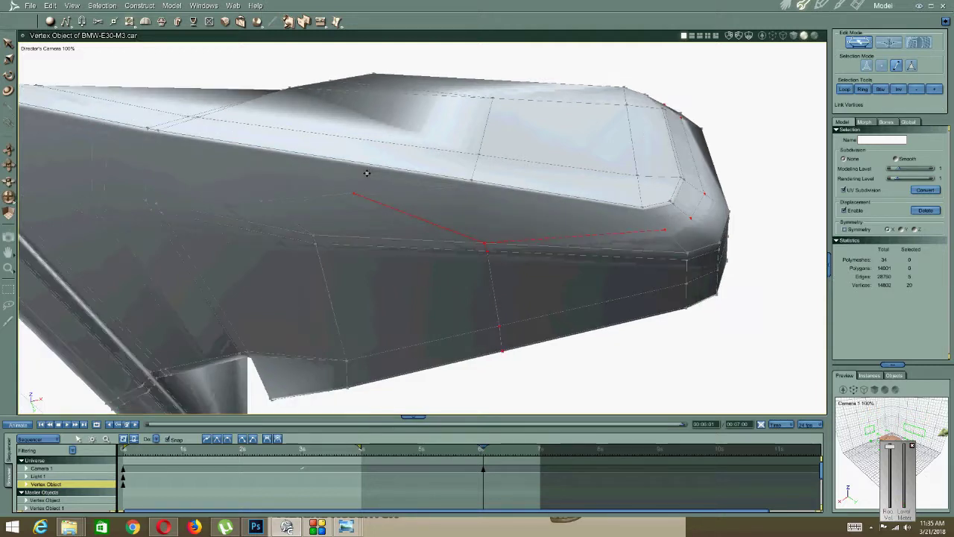
Set the mirror mesh's subdivision to Smooth and activate the Move tool with nothing selected.
{"action": "middle_click_drag", "start_coordinate": [348, 177], "coordinate": [321, 177]}
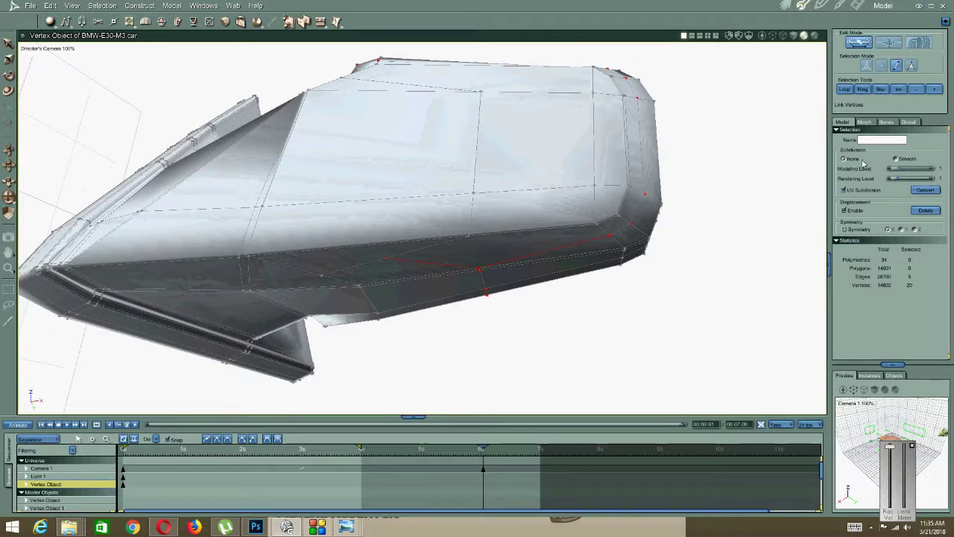
{"action": "left_click", "coordinate": [896, 159]}
{"action": "mouse_move", "coordinate": [462, 231]}
{"action": "middle_mouse_down"}
{"action": "mouse_move", "coordinate": [357, 193]}
{"action": "mouse_move", "coordinate": [340, 175]}
{"action": "mouse_move", "coordinate": [330, 225]}
{"action": "mouse_move", "coordinate": [364, 273]}
{"action": "mouse_move", "coordinate": [354, 245]}
{"action": "mouse_move", "coordinate": [372, 234]}
{"action": "mouse_move", "coordinate": [380, 187]}
{"action": "mouse_move", "coordinate": [380, 196]}
{"action": "mouse_move", "coordinate": [462, 213]}
{"action": "middle_mouse_up"}
{"action": "right_click", "coordinate": [607, 231]}
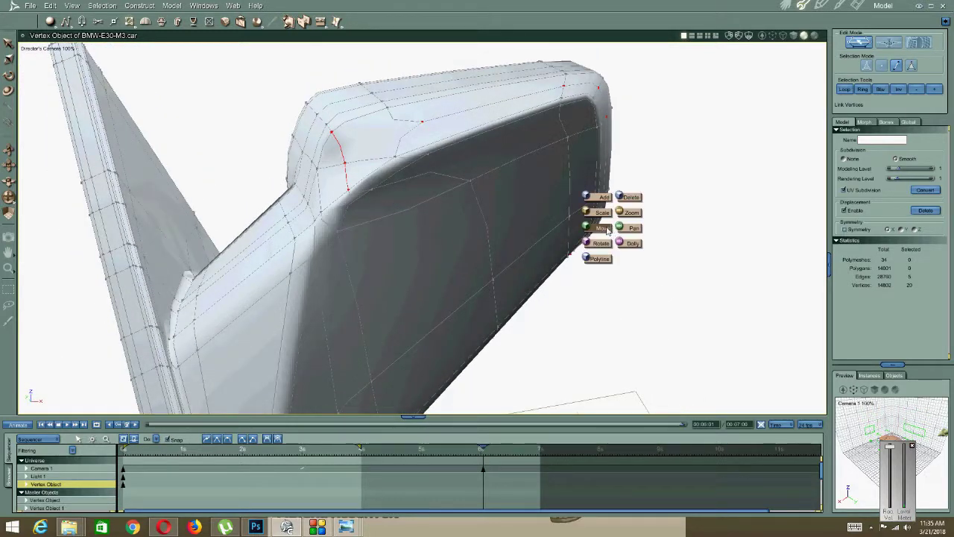
{"action": "left_click", "coordinate": [602, 228]}
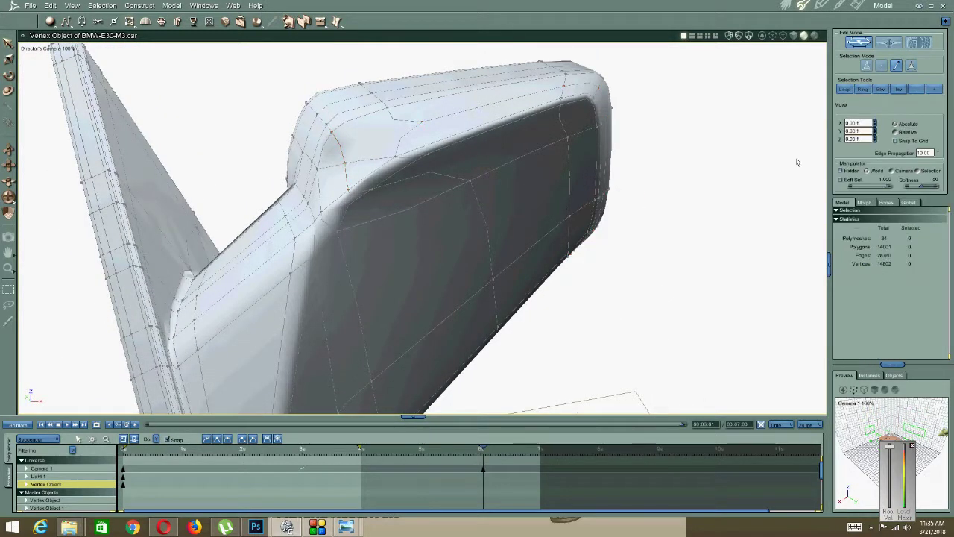
Link the open vertex on the housing's upper side toward the inner corner.
{"action": "left_click", "coordinate": [364, 155]}
{"action": "middle_click_drag", "start_coordinate": [365, 152], "coordinate": [398, 152]}
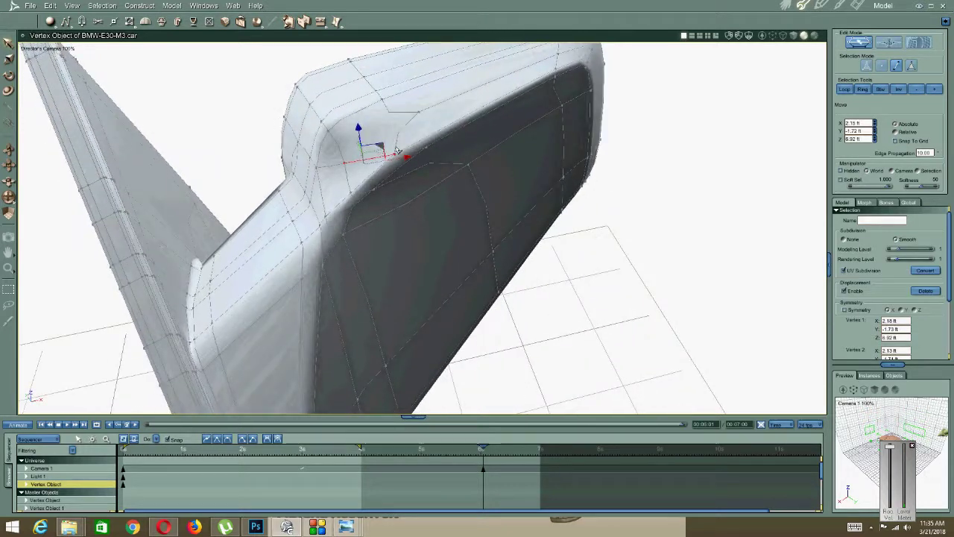
{"action": "left_click", "coordinate": [377, 159]}
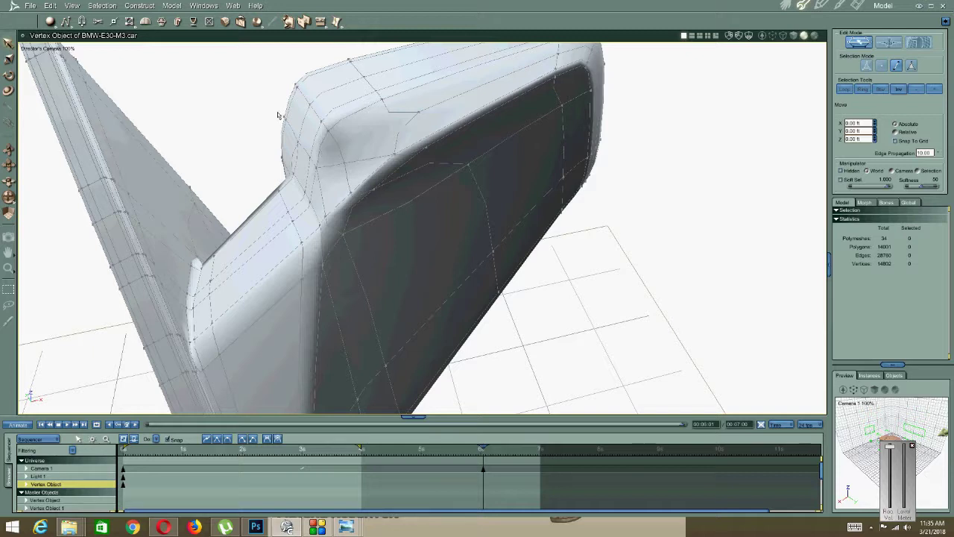
{"action": "left_click", "coordinate": [130, 22]}
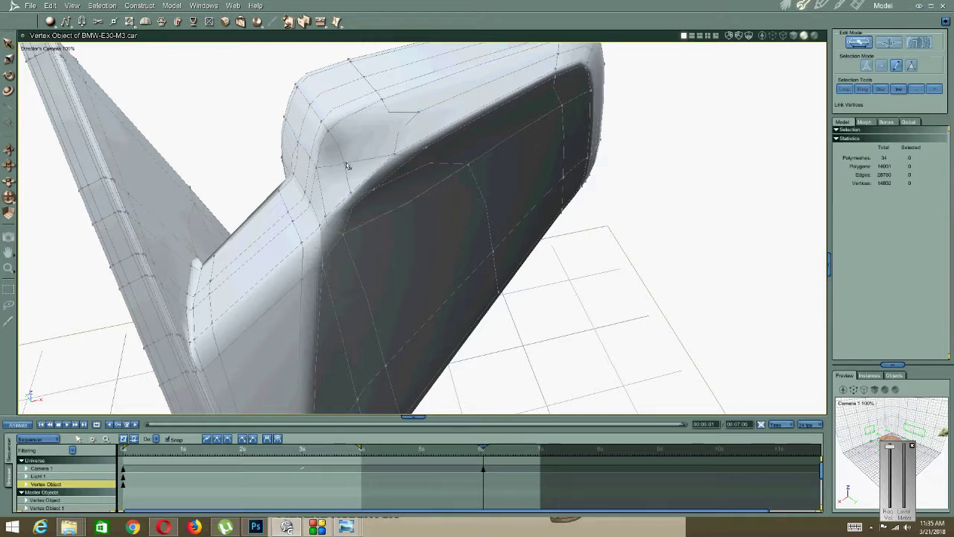
{"action": "left_click", "coordinate": [418, 113]}
Dissolve the edge between the inner corner's middle vertex and the rim vertex beside it.
{"action": "right_click", "coordinate": [366, 162]}
{"action": "left_click", "coordinate": [351, 163]}
{"action": "left_click", "coordinate": [610, 227]}
{"action": "left_click", "coordinate": [363, 165]}
{"action": "left_click", "coordinate": [50, 6]}
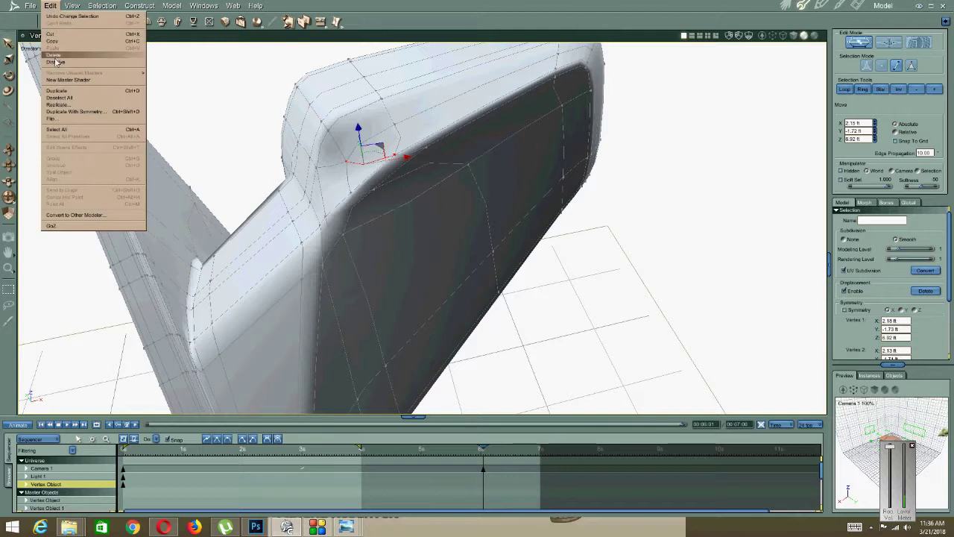
{"action": "left_click", "coordinate": [82, 61]}
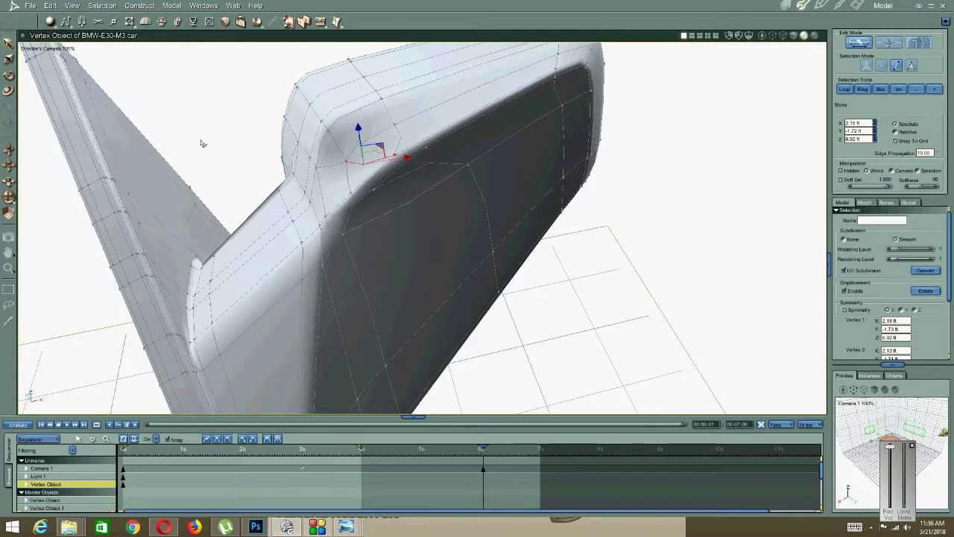
Dissolve the edge on the arm side of the inner corner's middle vertex and select the edges above and below that vertex.
{"action": "left_click", "coordinate": [362, 195]}
{"action": "middle_click_drag", "start_coordinate": [309, 205], "coordinate": [336, 196]}
{"action": "left_click", "coordinate": [314, 176]}
{"action": "left_click", "coordinate": [50, 5]}
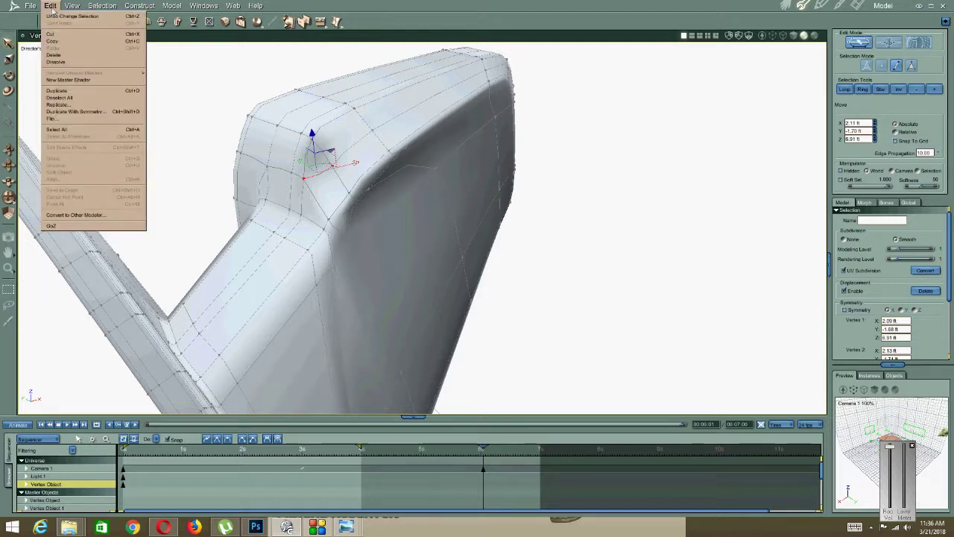
{"action": "left_click", "coordinate": [55, 62]}
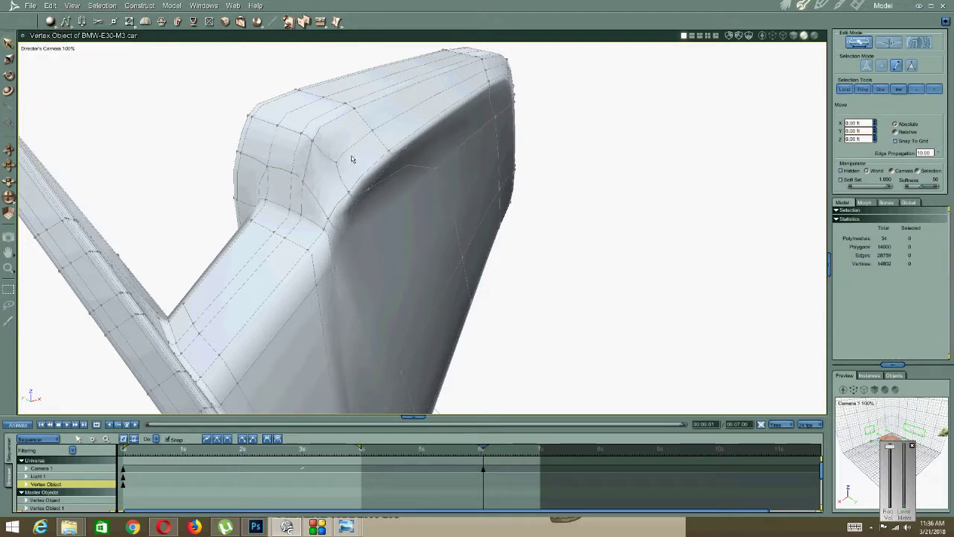
{"action": "left_click", "coordinate": [319, 134]}
{"action": "middle_click_drag", "start_coordinate": [320, 137], "coordinate": [291, 177]}
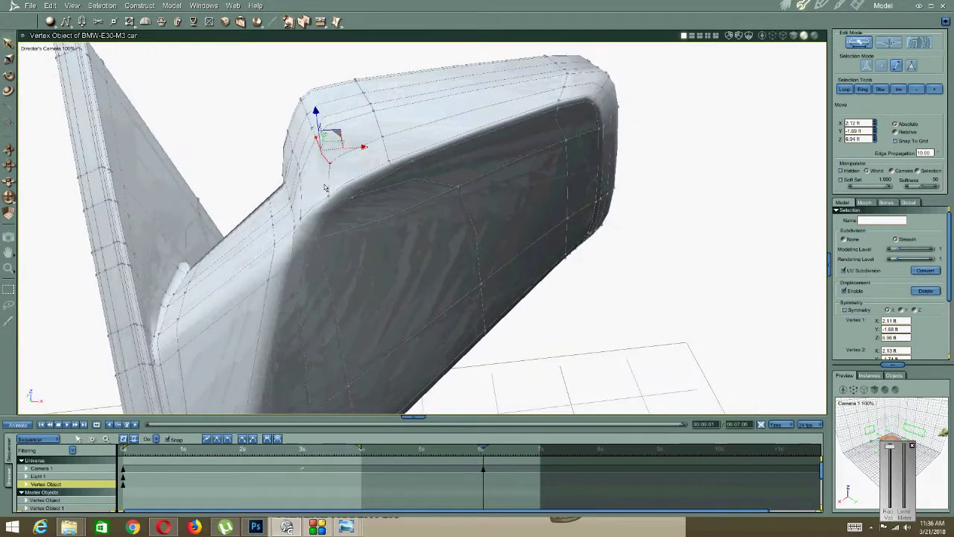
{"action": "left_click", "coordinate": [329, 199]}
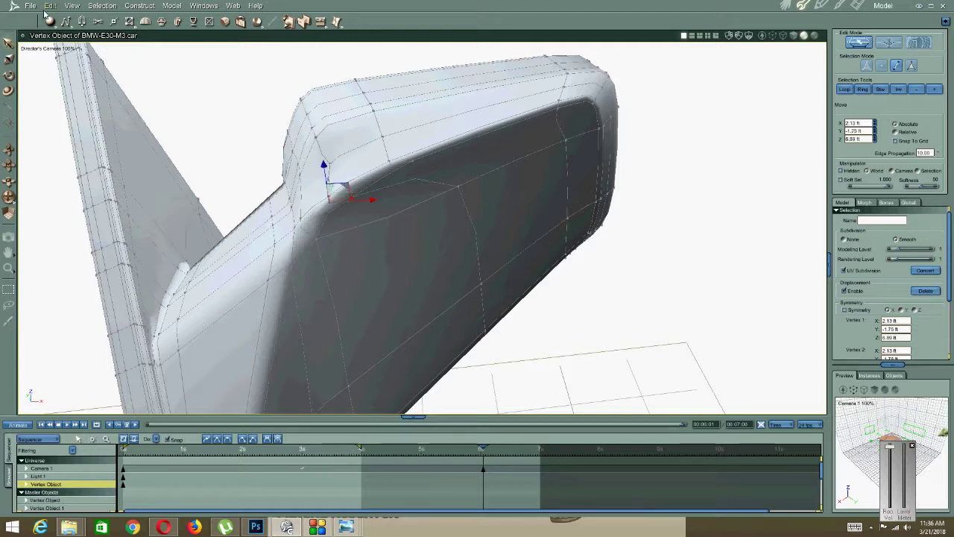
Undo the dissolved edges, the smooth subdivision and the links made on the housing's underside.
{"action": "key", "text": "ctrl+z"}
{"action": "key", "text": "ctrl+z"}
{"action": "key", "text": "ctrl+z"}
{"action": "key", "text": "ctrl+z"}
{"action": "key", "text": "ctrl+z"}
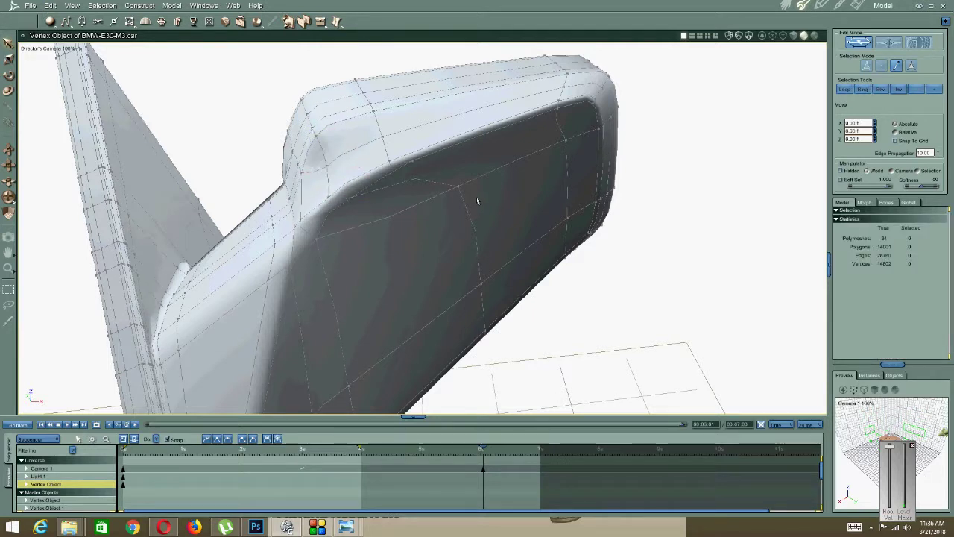
{"action": "key", "text": "ctrl+z"}
{"action": "key", "text": "ctrl+z"}
{"action": "key", "text": "ctrl+z"}
{"action": "key", "text": "ctrl+z"}
{"action": "key", "text": "ctrl+z"}
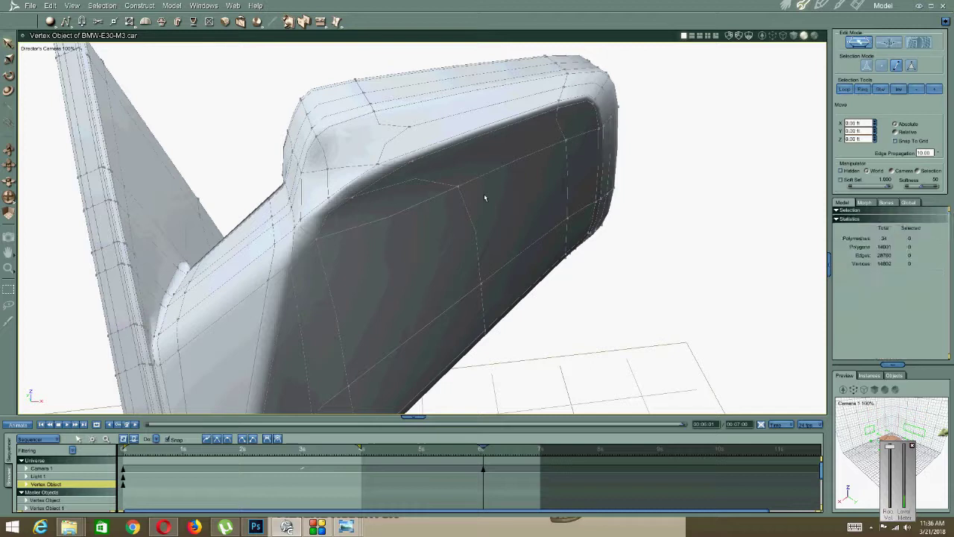
{"action": "key", "text": "ctrl+z"}
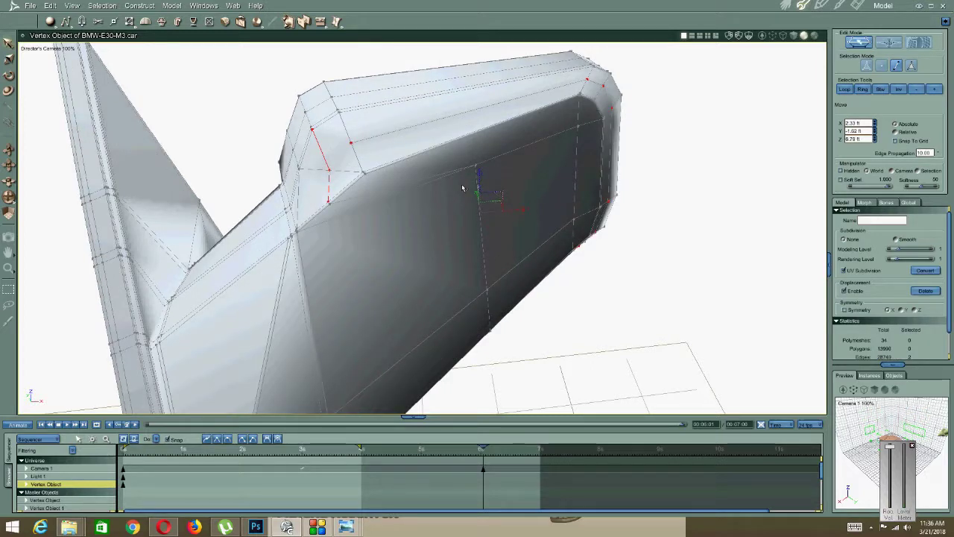
{"action": "key", "text": "ctrl+z"}
Undo the vertex line around the housing and the link up to the inner corner vertex.
{"action": "middle_click_drag", "start_coordinate": [418, 196], "coordinate": [433, 213]}
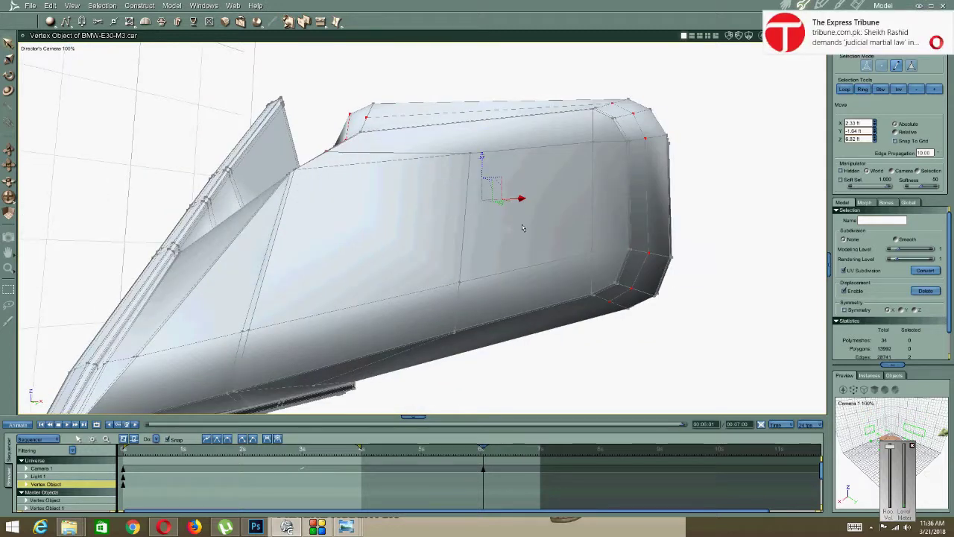
{"action": "key", "text": "ctrl+z"}
{"action": "key", "text": "ctrl+z"}
{"action": "key", "text": "ctrl+z"}
{"action": "key", "text": "ctrl+z"}
{"action": "key", "text": "ctrl+z"}
{"action": "key", "text": "ctrl+z"}
{"action": "key", "text": "ctrl+z"}
Undo the rim link and the free vertex on the housing's inner corner edge.
{"action": "middle_click_drag", "start_coordinate": [351, 244], "coordinate": [405, 260]}
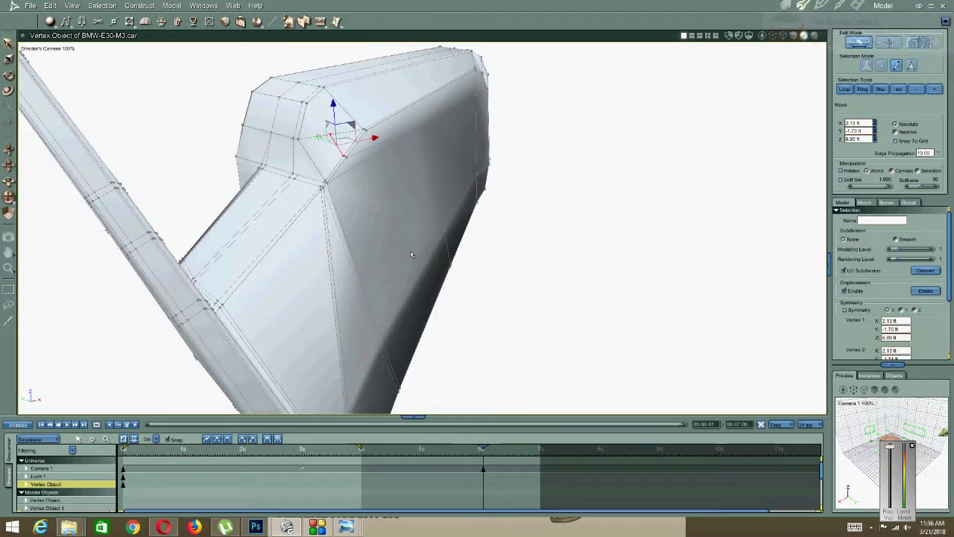
{"action": "key", "text": "ctrl+z"}
{"action": "key", "text": "ctrl+z"}
Select the edge from the rim's inner corner across the mirror face and set subdivision to Smooth with modeling level 2.
{"action": "middle_click_drag", "start_coordinate": [422, 213], "coordinate": [290, 183]}
{"action": "left_click", "coordinate": [270, 193]}
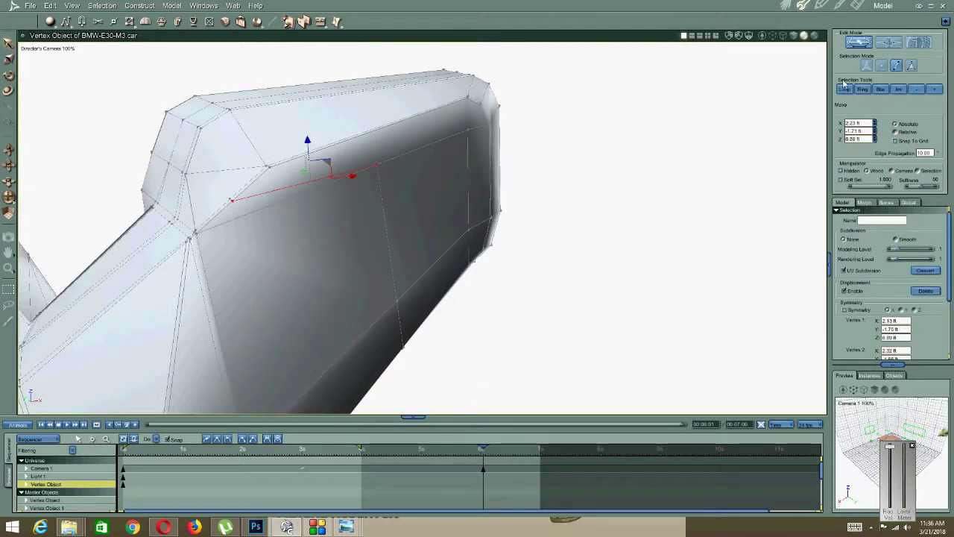
{"action": "left_click", "coordinate": [900, 242]}
{"action": "left_click", "coordinate": [902, 252]}
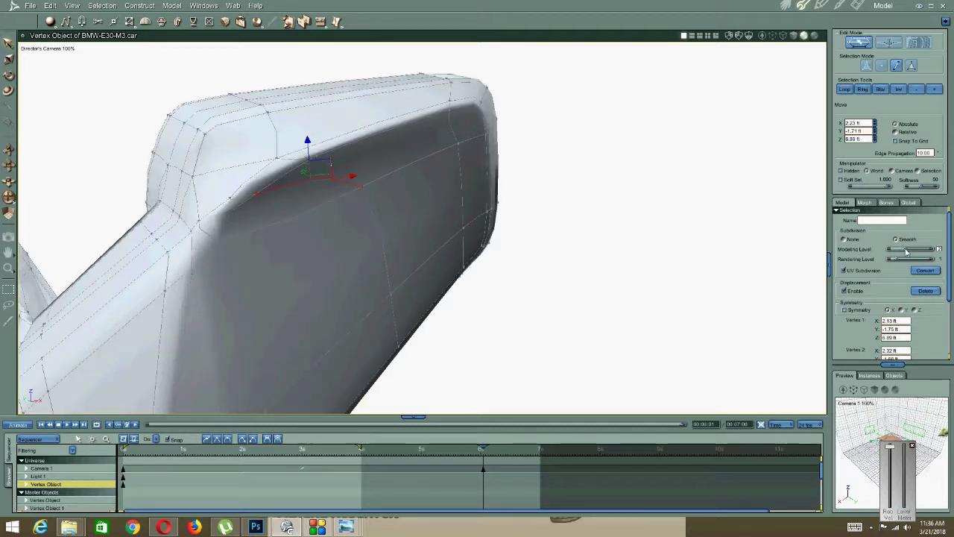
Select the edge loop running from the rim's inner corner across the mirror face and around the housing, and dissolve it.
{"action": "middle_click_drag", "start_coordinate": [291, 141], "coordinate": [260, 165]}
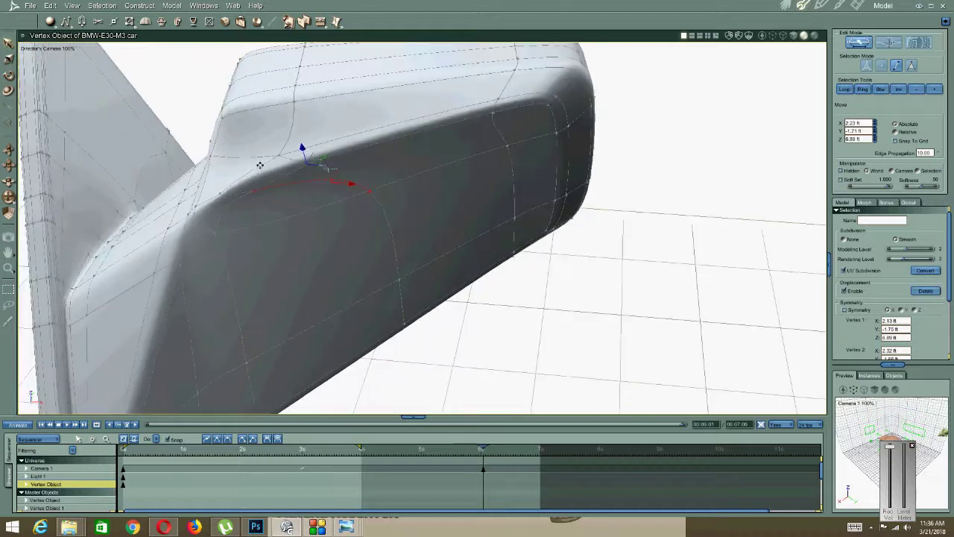
{"action": "left_click", "coordinate": [233, 195]}
{"action": "left_click", "coordinate": [231, 198]}
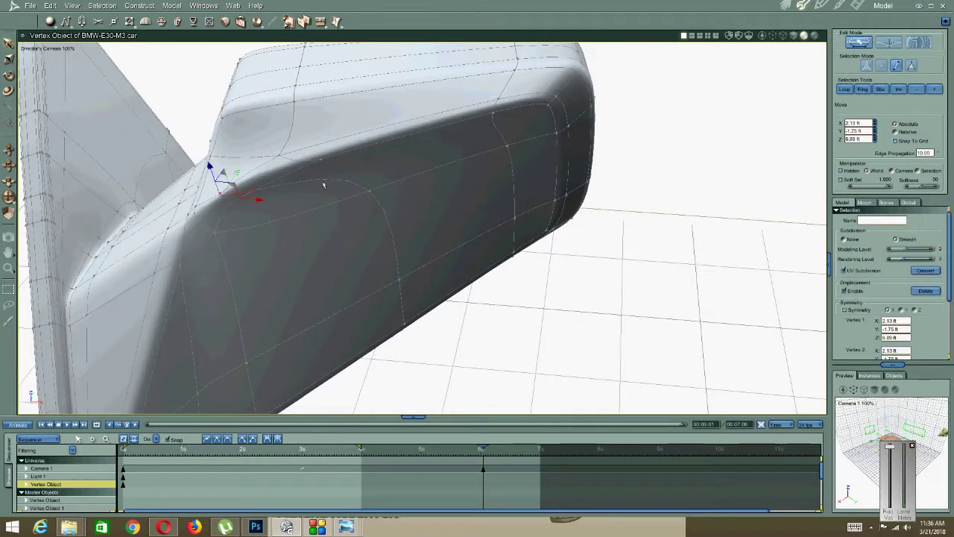
{"action": "middle_click_drag", "start_coordinate": [281, 190], "coordinate": [312, 190]}
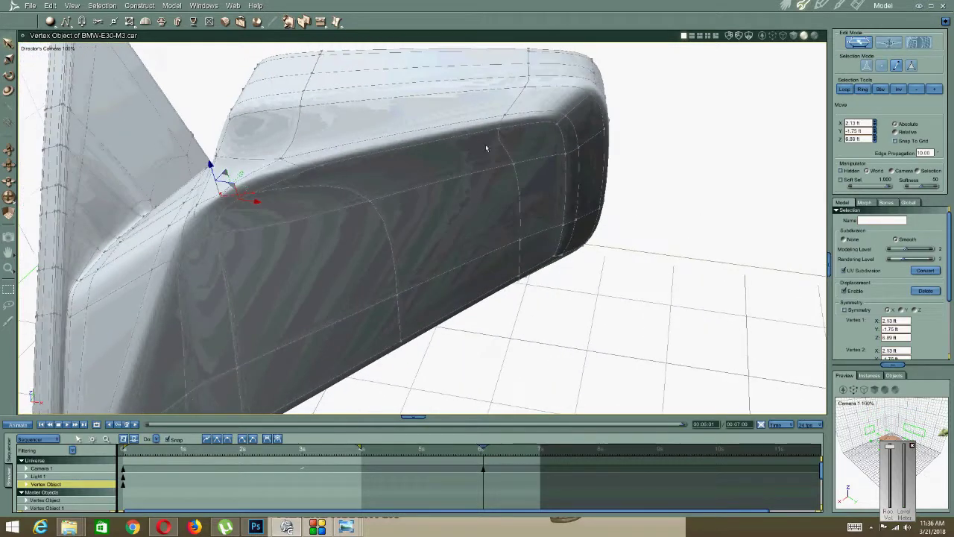
{"action": "left_click", "coordinate": [845, 89]}
{"action": "middle_click_drag", "start_coordinate": [374, 200], "coordinate": [328, 177]}
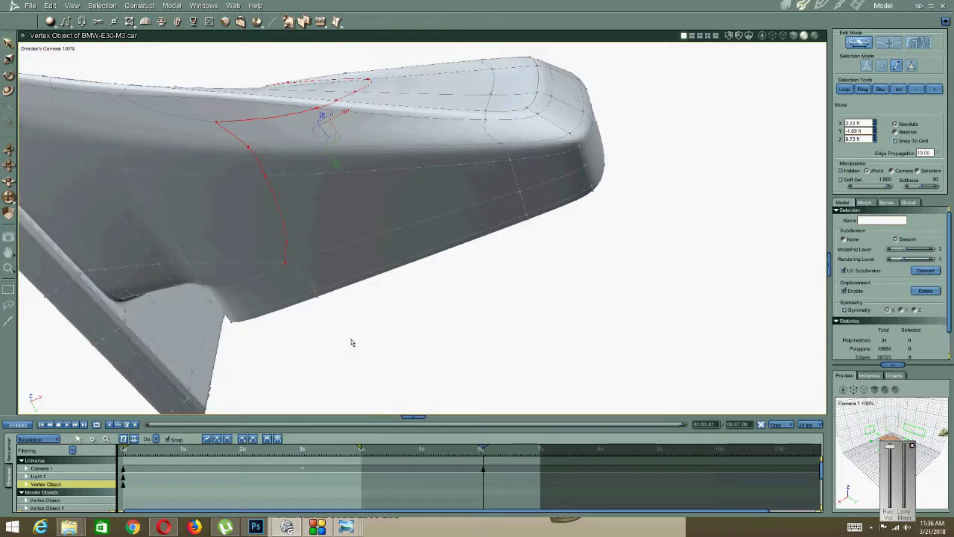
{"action": "left_click_drag", "start_coordinate": [241, 207], "coordinate": [172, 139]}
{"action": "middle_click_drag", "start_coordinate": [208, 113], "coordinate": [223, 127]}
{"action": "left_click", "coordinate": [50, 6]}
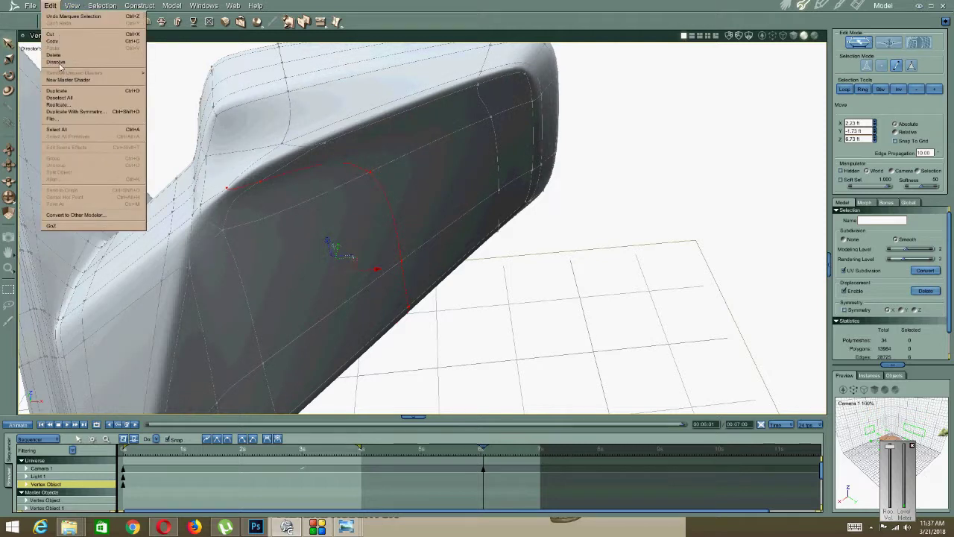
{"action": "left_click", "coordinate": [56, 62]}
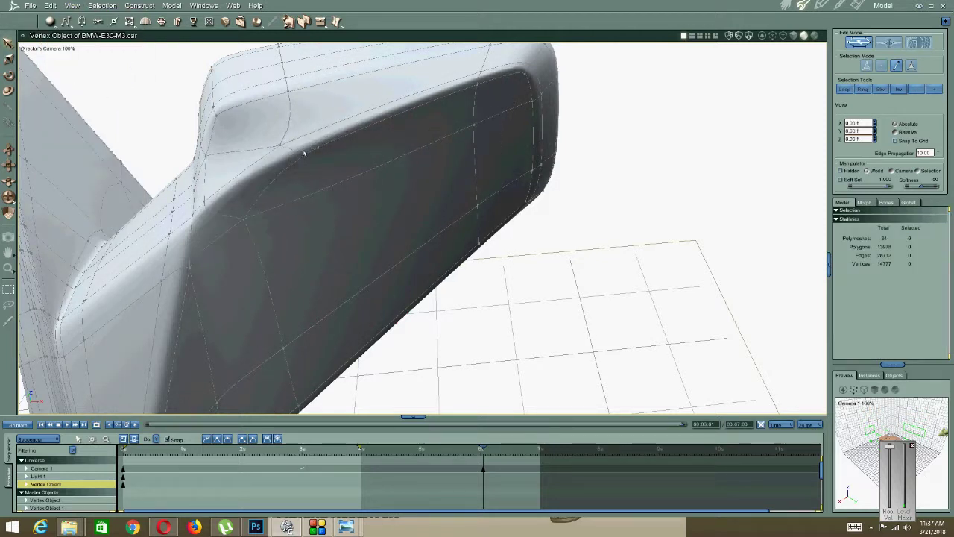
Reveal the hidden car body and mirror glass around the side mirror, and clear the selection.
{"action": "left_click", "coordinate": [280, 143]}
{"action": "scroll", "coordinate": [263, 118], "scroll_direction": "down", "scroll_amount": 6}
{"action": "middle_click_drag", "start_coordinate": [345, 149], "coordinate": [207, 177]}
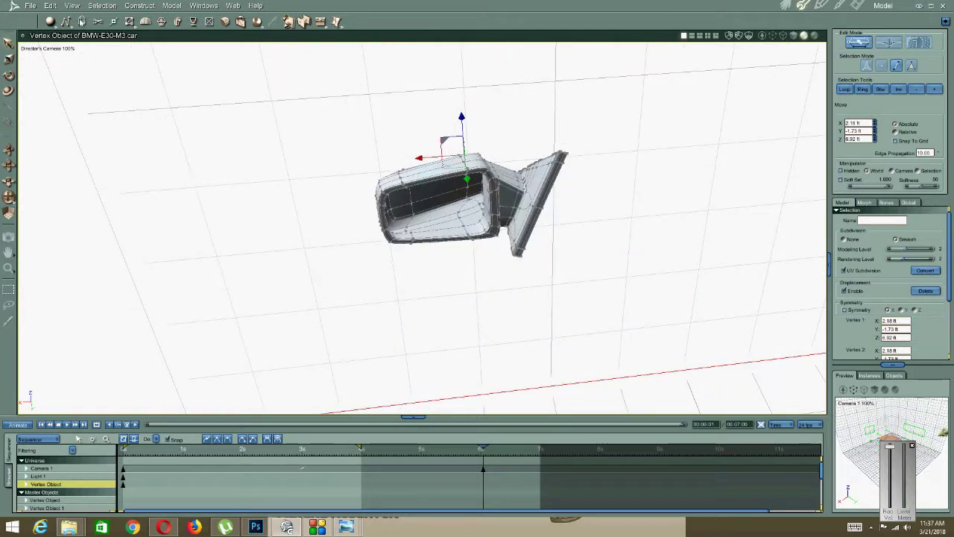
{"action": "left_click", "coordinate": [50, 5]}
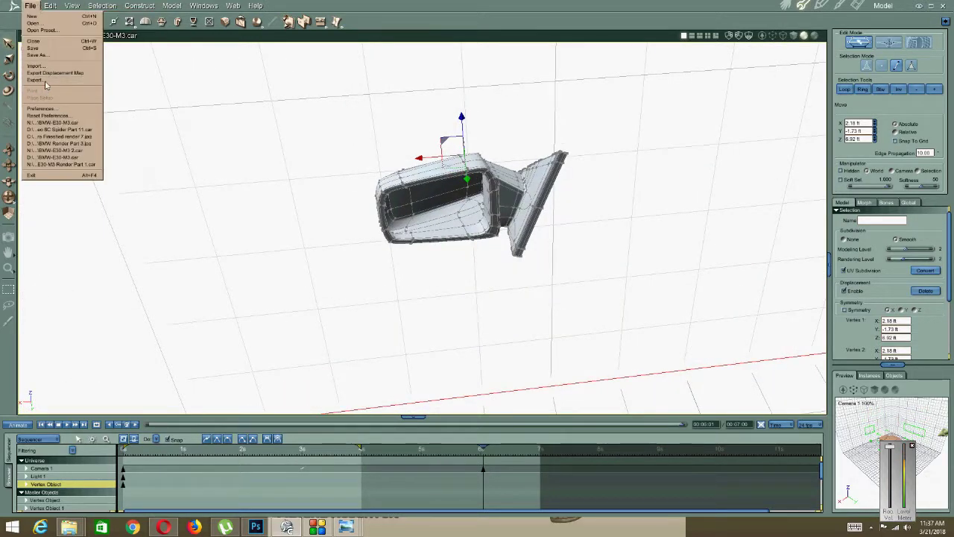
{"action": "mouse_move", "coordinate": [77, 4]}
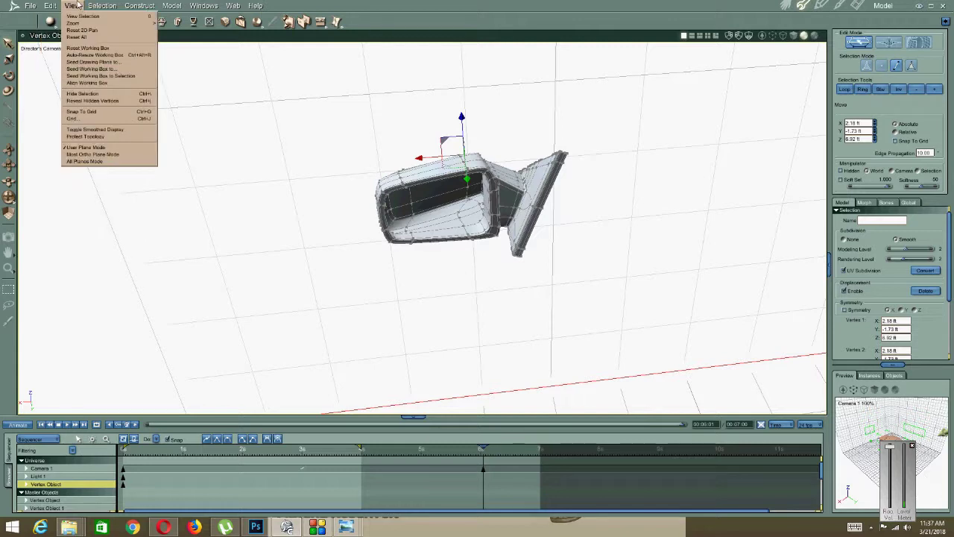
{"action": "left_click", "coordinate": [78, 104]}
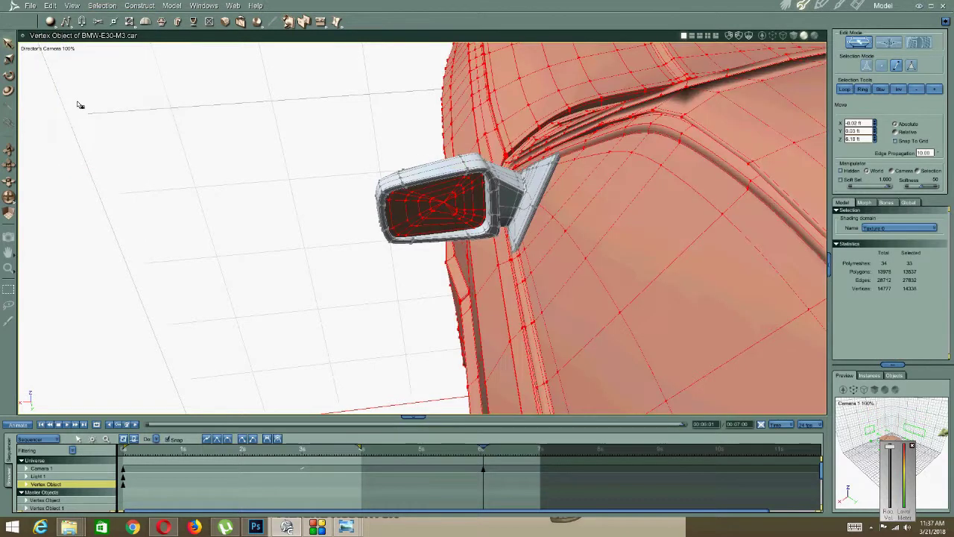
{"action": "left_click", "coordinate": [341, 273]}
Delete the side mirror housing and its glass on the opposite side of the car.
{"action": "left_click", "coordinate": [438, 229]}
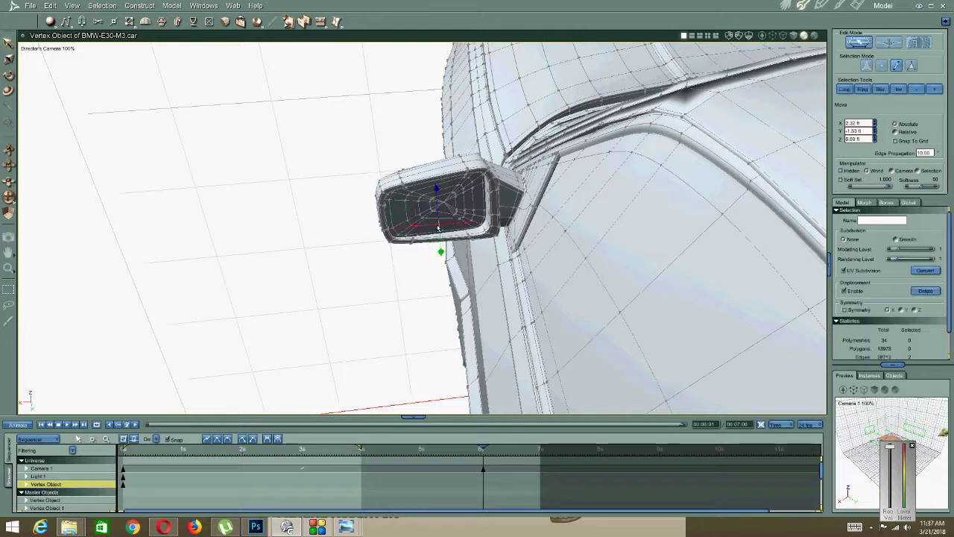
{"action": "left_click", "coordinate": [911, 66]}
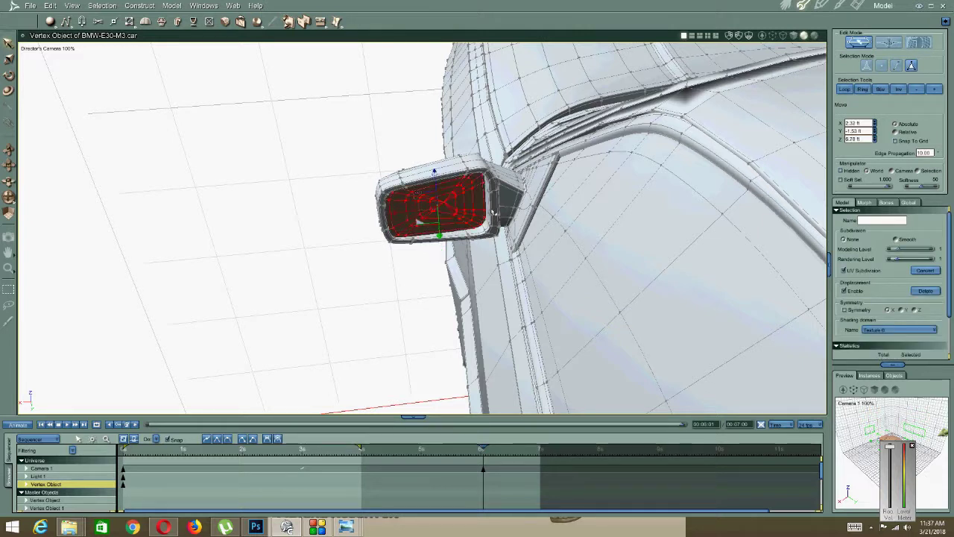
{"action": "left_click", "coordinate": [507, 209], "text": "shift"}
{"action": "middle_click_drag", "start_coordinate": [341, 229], "coordinate": [456, 217]}
{"action": "mouse_move", "coordinate": [496, 198]}
{"action": "middle_mouse_down"}
{"action": "mouse_move", "coordinate": [481, 196]}
{"action": "mouse_move", "coordinate": [524, 210]}
{"action": "mouse_move", "coordinate": [613, 181]}
{"action": "mouse_move", "coordinate": [528, 209]}
{"action": "mouse_move", "coordinate": [397, 201]}
{"action": "mouse_move", "coordinate": [479, 264]}
{"action": "mouse_move", "coordinate": [500, 213]}
{"action": "mouse_move", "coordinate": [535, 184]}
{"action": "mouse_move", "coordinate": [556, 193]}
{"action": "mouse_move", "coordinate": [511, 191]}
{"action": "mouse_move", "coordinate": [558, 156]}
{"action": "mouse_move", "coordinate": [505, 212]}
{"action": "middle_mouse_up"}
{"action": "scroll", "coordinate": [481, 196], "scroll_direction": "down", "scroll_amount": 4}
{"action": "scroll", "coordinate": [511, 190], "scroll_direction": "down", "scroll_amount": 4}
{"action": "mouse_move", "coordinate": [400, 246]}
{"action": "middle_mouse_down"}
{"action": "mouse_move", "coordinate": [426, 241]}
{"action": "mouse_move", "coordinate": [418, 238]}
{"action": "middle_mouse_up"}
{"action": "left_click", "coordinate": [216, 191]}
{"action": "double_click", "coordinate": [215, 191]}
{"action": "middle_click_drag", "start_coordinate": [216, 191], "coordinate": [390, 232]}
{"action": "left_click", "coordinate": [236, 199], "text": "shift"}
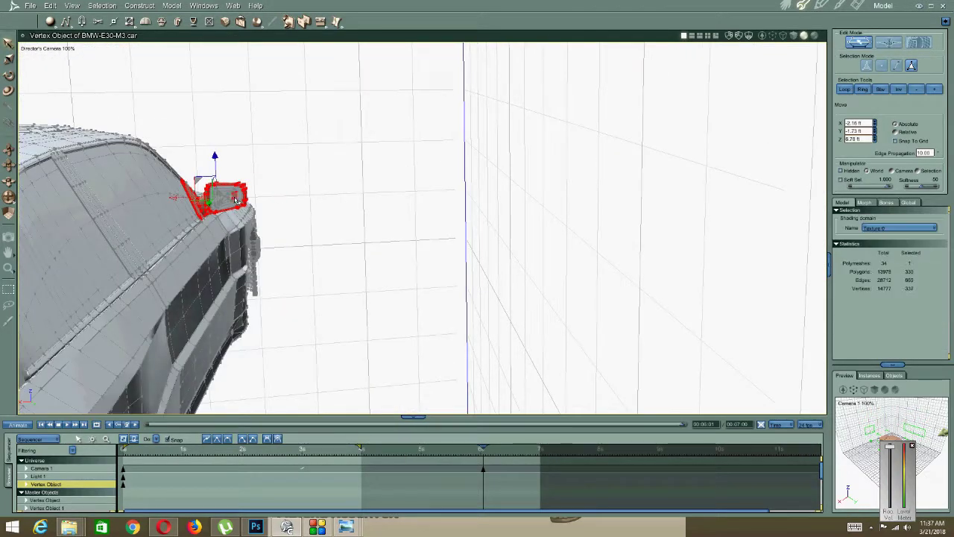
{"action": "key", "text": "Delete"}
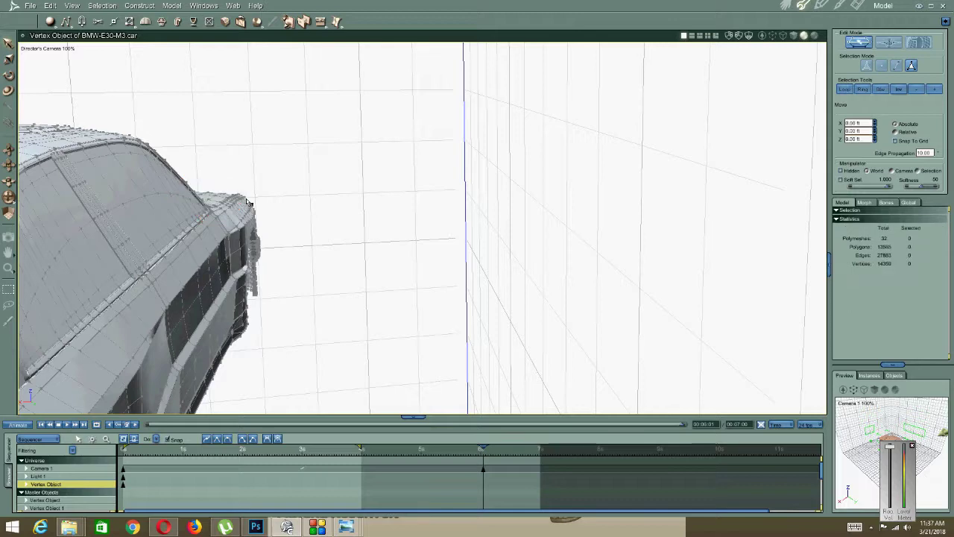
Hide every part of the car except the remaining side mirror's polymeshes, and switch to the Top view.
{"action": "left_click", "coordinate": [165, 214]}
{"action": "middle_click_drag", "start_coordinate": [69, 234], "coordinate": [412, 192]}
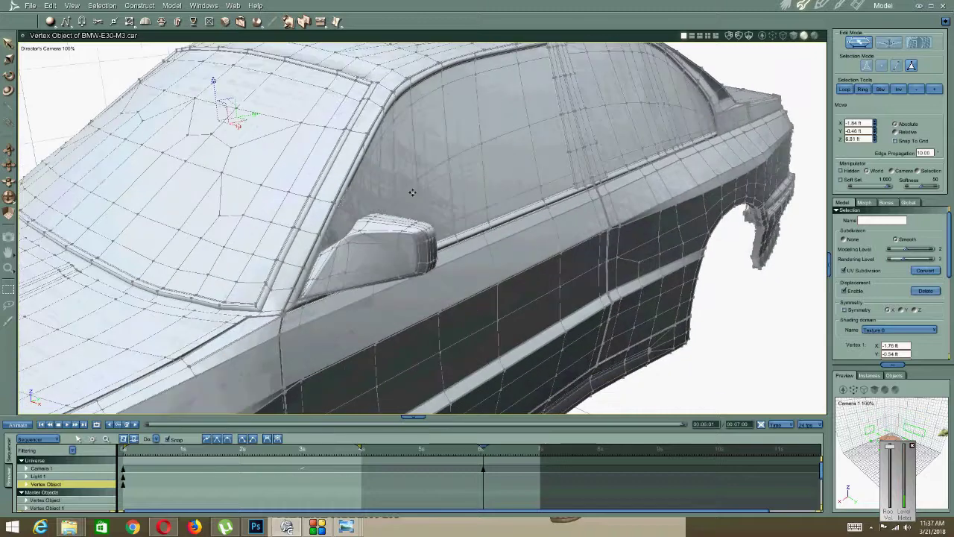
{"action": "left_click", "coordinate": [380, 254]}
{"action": "middle_click_drag", "start_coordinate": [380, 254], "coordinate": [566, 149]}
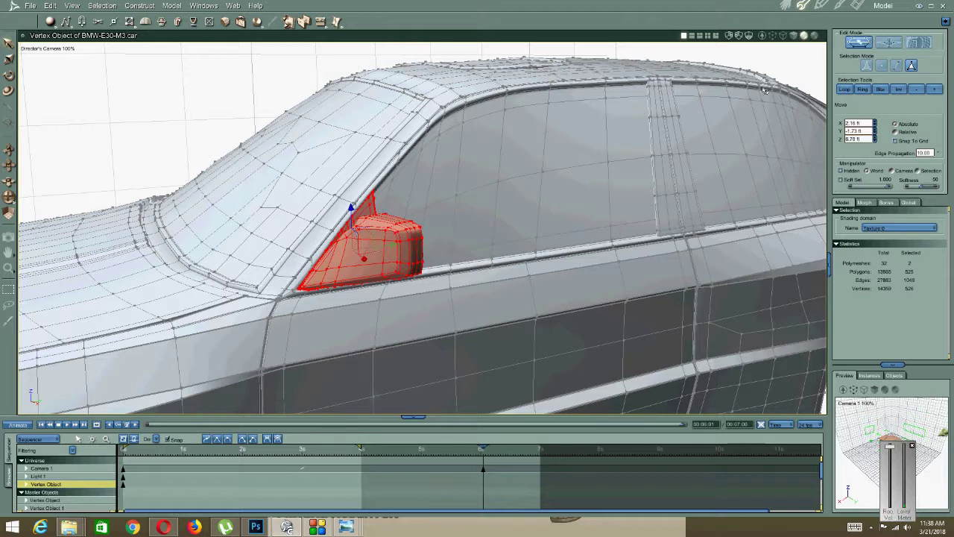
{"action": "left_click", "coordinate": [898, 89]}
{"action": "left_click", "coordinate": [51, 7]}
{"action": "mouse_move", "coordinate": [72, 7]}
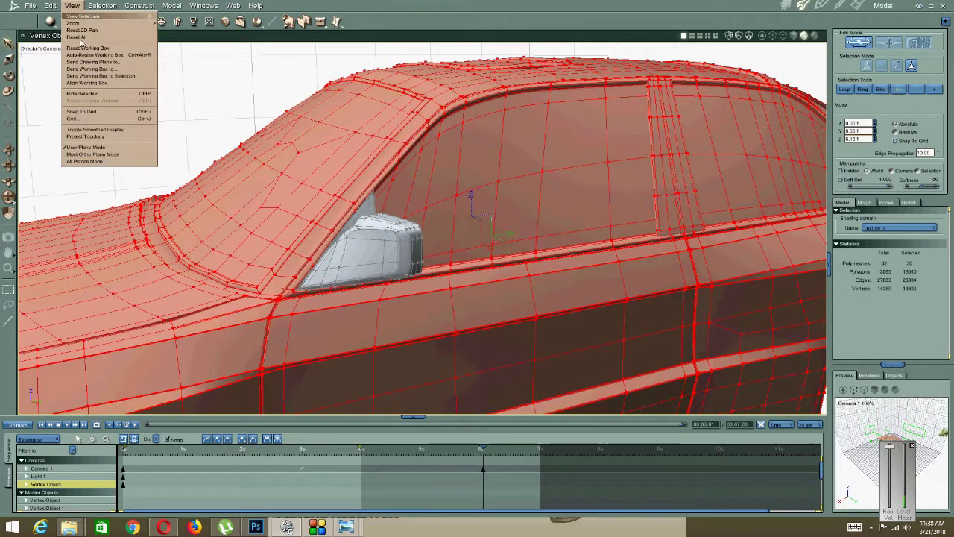
{"action": "left_click", "coordinate": [84, 95]}
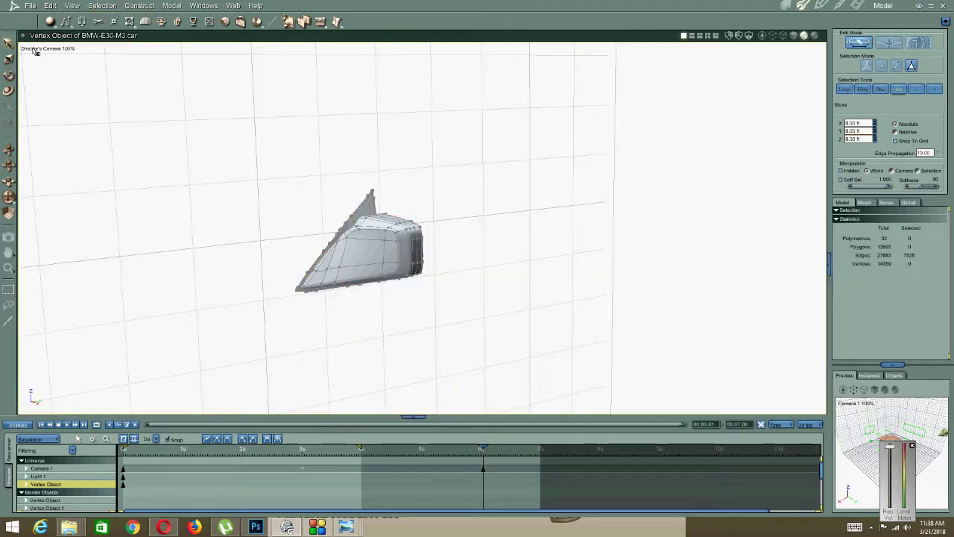
{"action": "left_click", "coordinate": [34, 49]}
{"action": "left_click", "coordinate": [41, 70]}
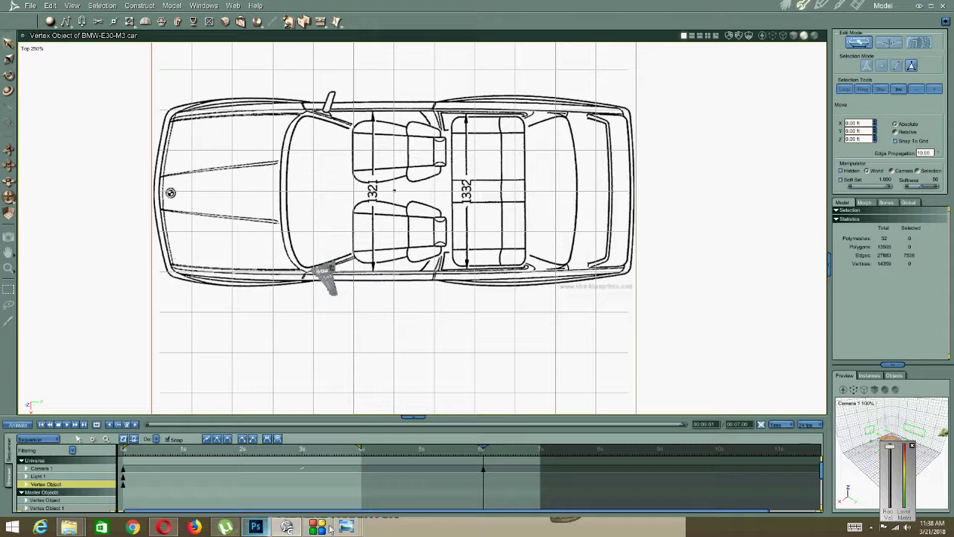
Examine the side mirror's shape in the reference photos E30-BMW-M3-Sport-Evolution-7.jpg and c1015fbmw05.jpg, and return to the model.
{"action": "mouse_move", "coordinate": [345, 527]}
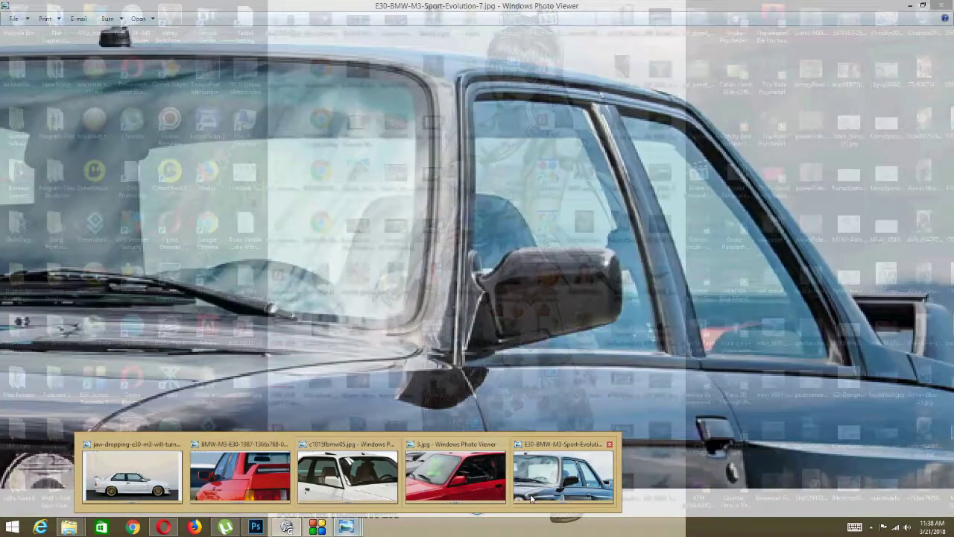
{"action": "left_click", "coordinate": [531, 497]}
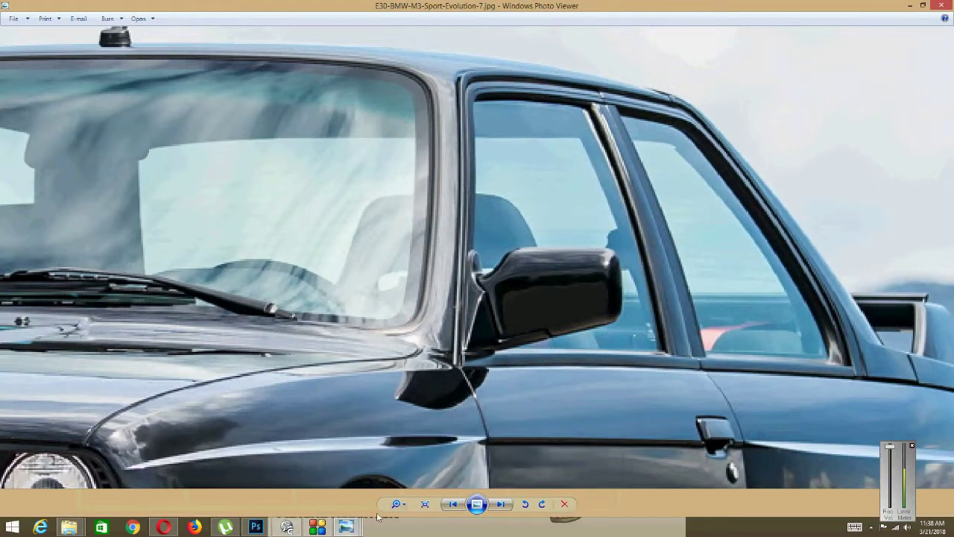
{"action": "mouse_move", "coordinate": [345, 527]}
{"action": "left_click", "coordinate": [346, 469]}
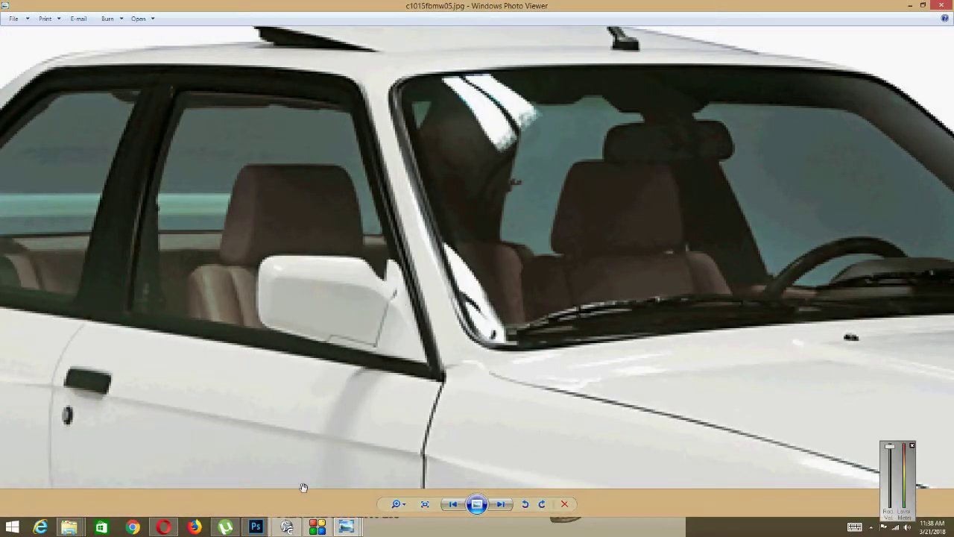
{"action": "mouse_move", "coordinate": [345, 527]}
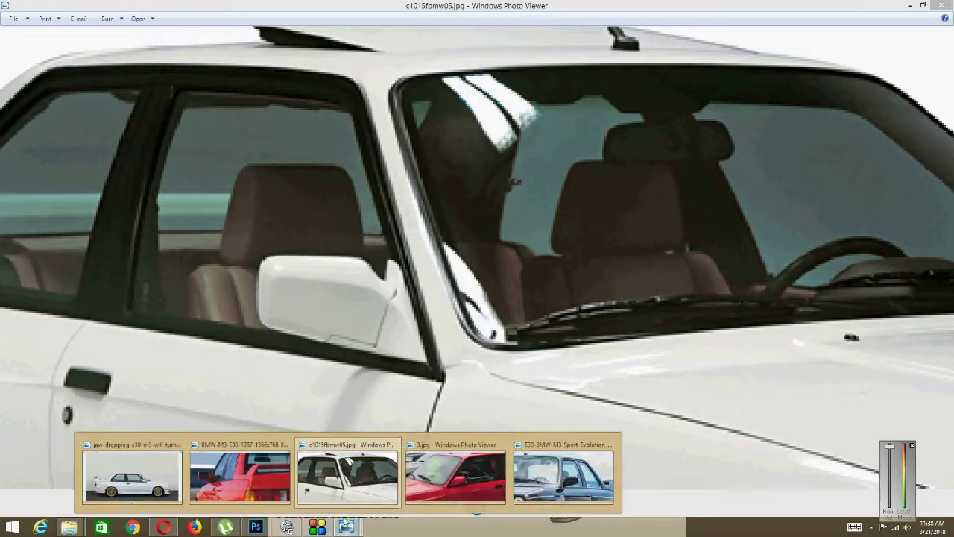
{"action": "left_click", "coordinate": [559, 484]}
{"action": "left_click", "coordinate": [286, 527]}
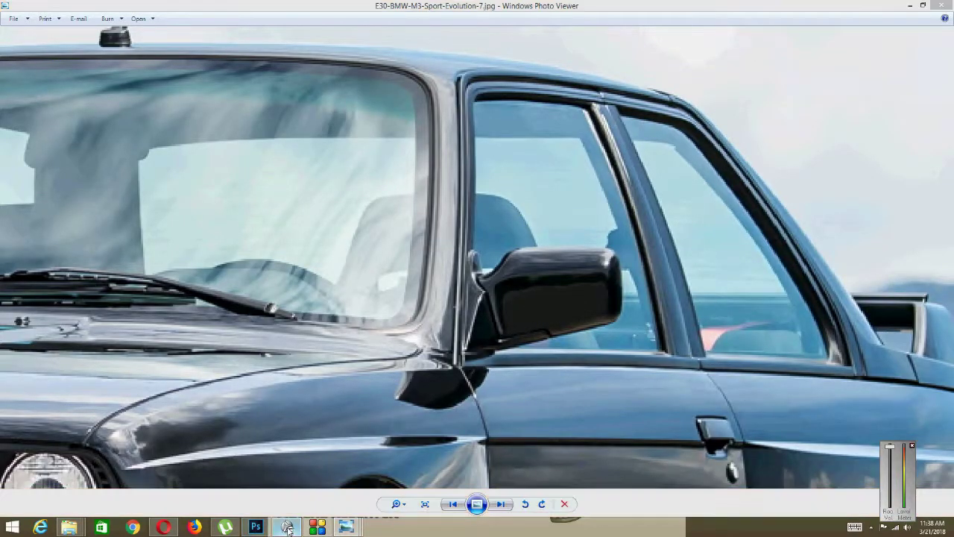
Insert a 10 ft by 10 ft rectangle perpendicular to the X axis.
{"action": "scroll", "coordinate": [307, 328], "scroll_direction": "up", "scroll_amount": 10}
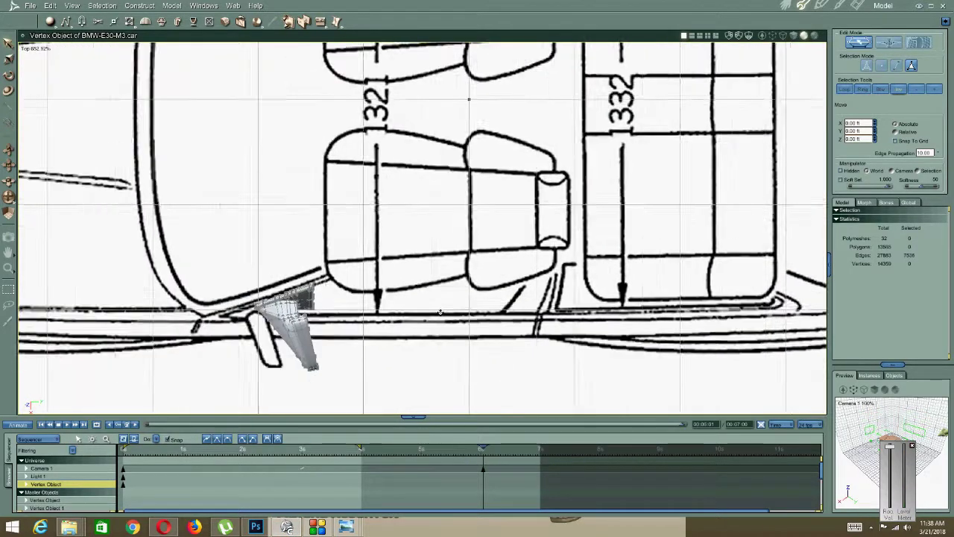
{"action": "middle_click_drag", "start_coordinate": [327, 241], "coordinate": [346, 228]}
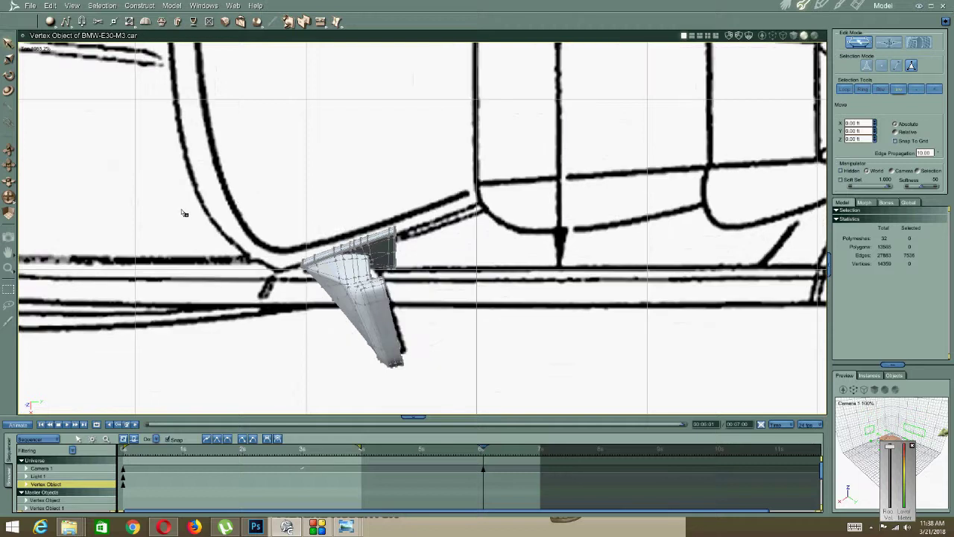
{"action": "left_click", "coordinate": [139, 5]}
{"action": "mouse_move", "coordinate": [165, 25]}
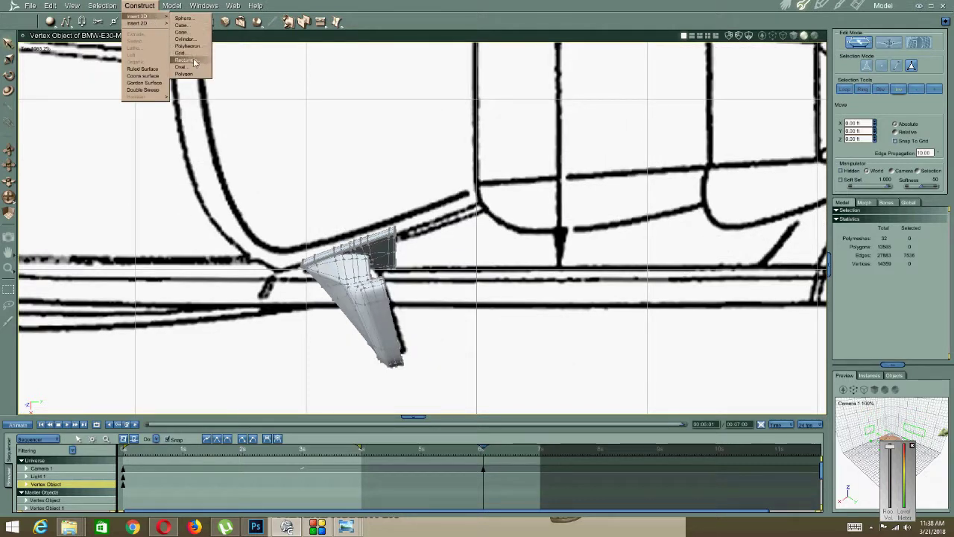
{"action": "left_click", "coordinate": [183, 60]}
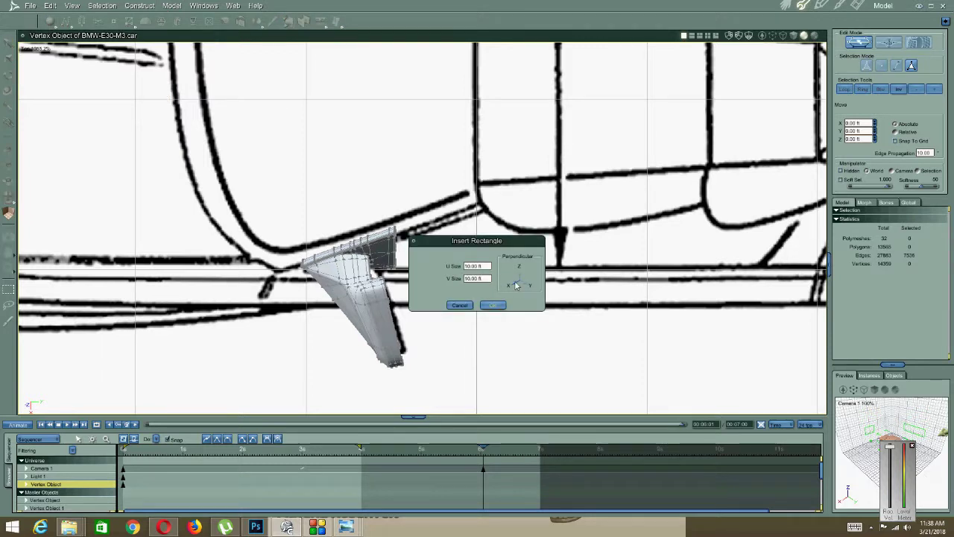
{"action": "left_click", "coordinate": [492, 306]}
Scale the inserted rectangle along Y to about 0.90 ft.
{"action": "scroll", "coordinate": [438, 235], "scroll_direction": "down", "scroll_amount": 6}
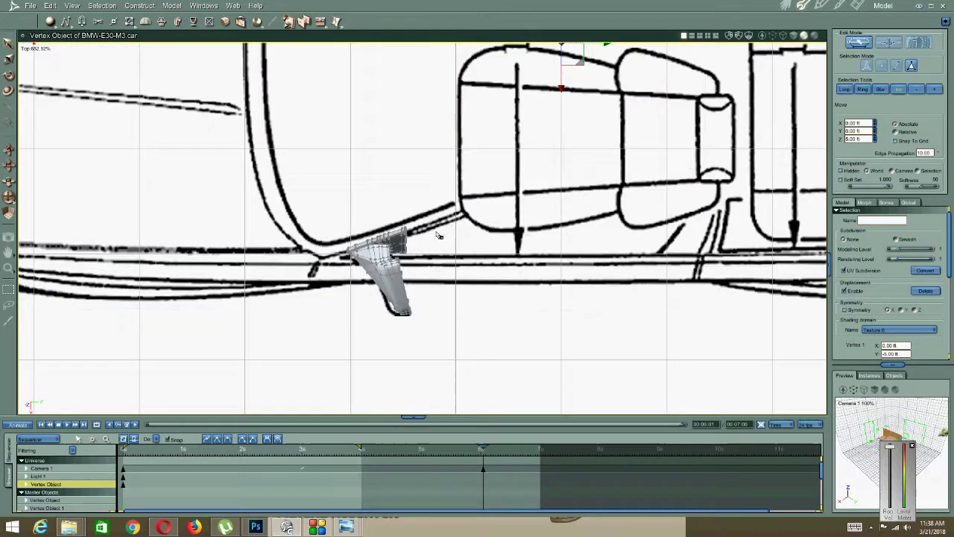
{"action": "left_click", "coordinate": [8, 60]}
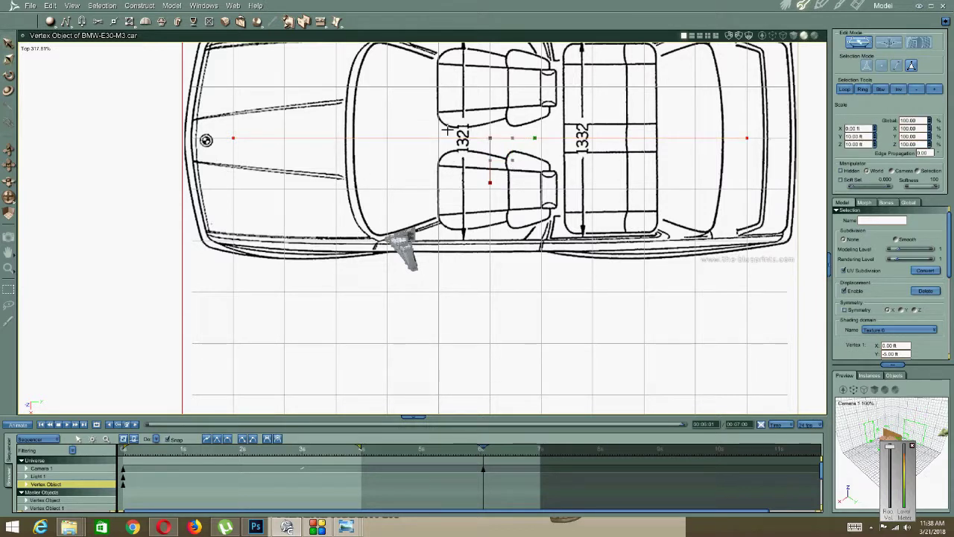
{"action": "mouse_move", "coordinate": [492, 156]}
{"action": "left_mouse_down"}
{"action": "mouse_move", "coordinate": [467, 153]}
{"action": "mouse_move", "coordinate": [478, 163]}
{"action": "left_mouse_up"}
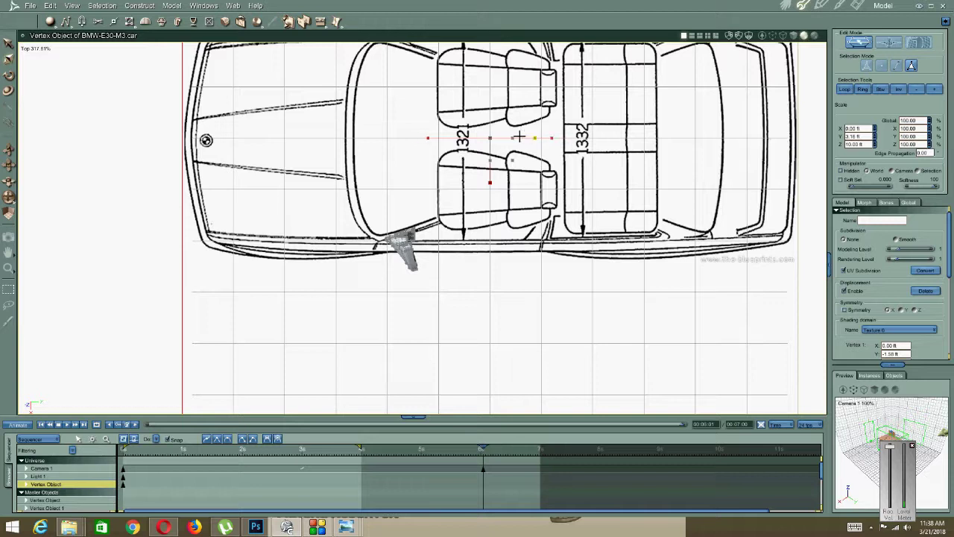
{"action": "scroll", "coordinate": [477, 149], "scroll_direction": "up", "scroll_amount": 4}
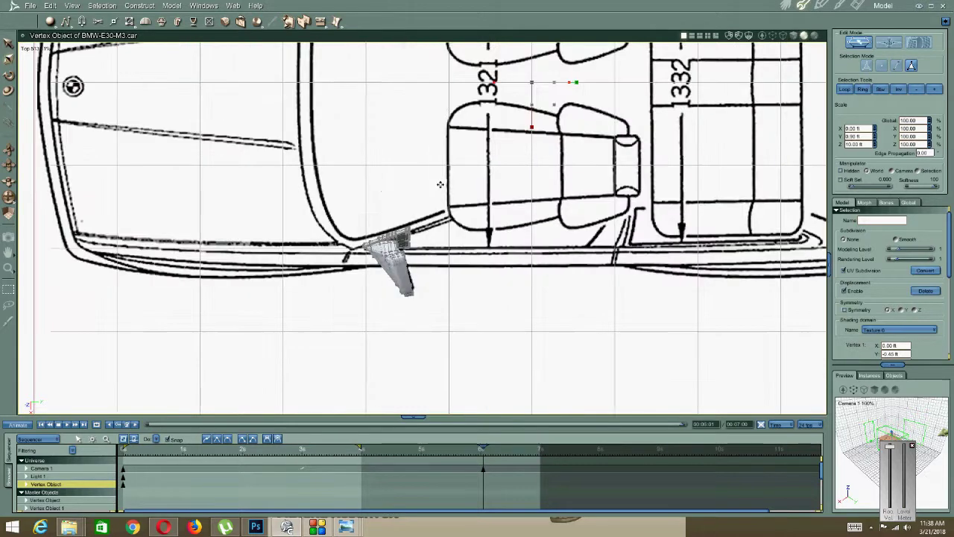
Move the rectangle onto the side mirror's base at about X 1.98 ft and Y -1.77 ft.
{"action": "right_click", "coordinate": [475, 148]}
{"action": "left_click", "coordinate": [464, 146]}
{"action": "middle_click_drag", "start_coordinate": [524, 116], "coordinate": [511, 170]}
{"action": "left_click_drag", "start_coordinate": [555, 117], "coordinate": [386, 323]}
{"action": "scroll", "coordinate": [385, 322], "scroll_direction": "up", "scroll_amount": 5}
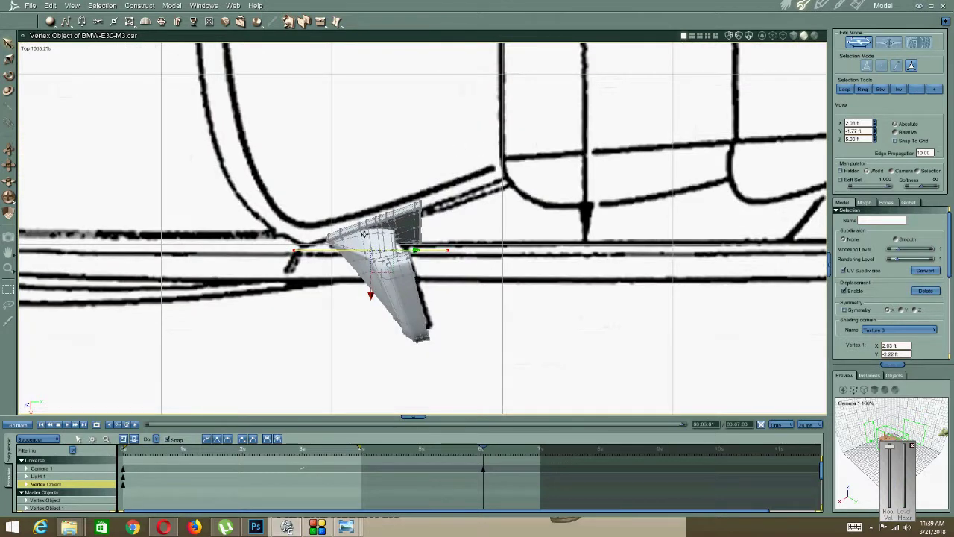
{"action": "scroll", "coordinate": [363, 234], "scroll_direction": "up", "scroll_amount": 2}
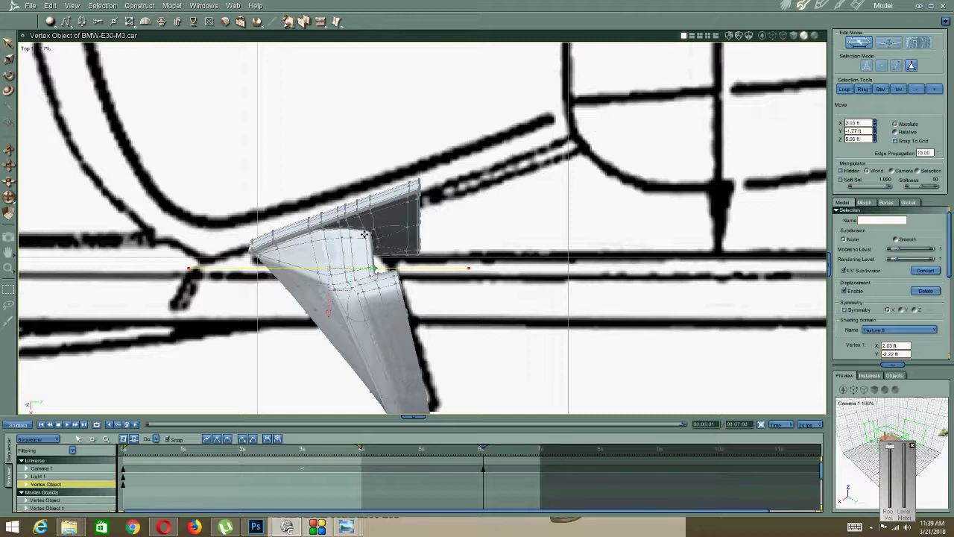
{"action": "left_click_drag", "start_coordinate": [314, 317], "coordinate": [308, 298]}
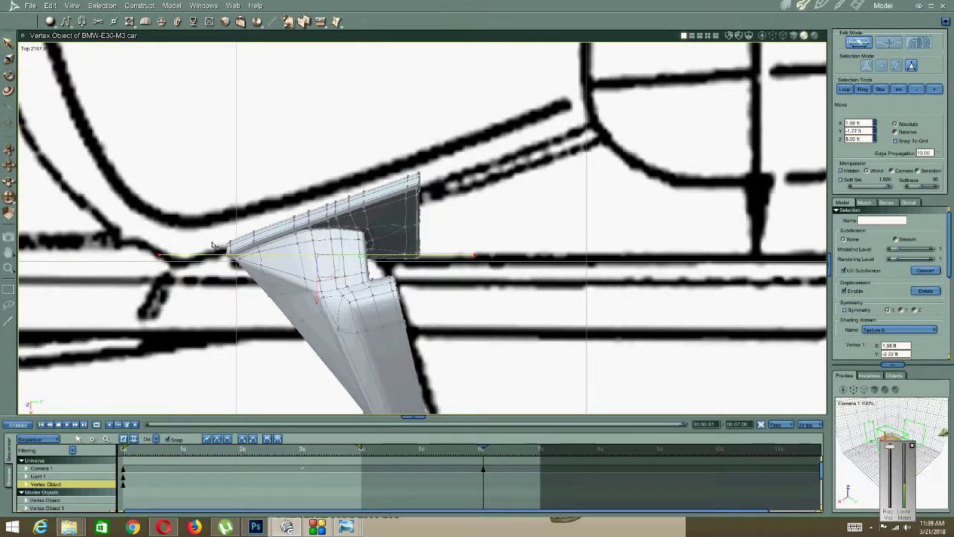
Subdivide the inserted rectangle at the mirror base and clear the selection.
{"action": "left_click", "coordinate": [32, 52]}
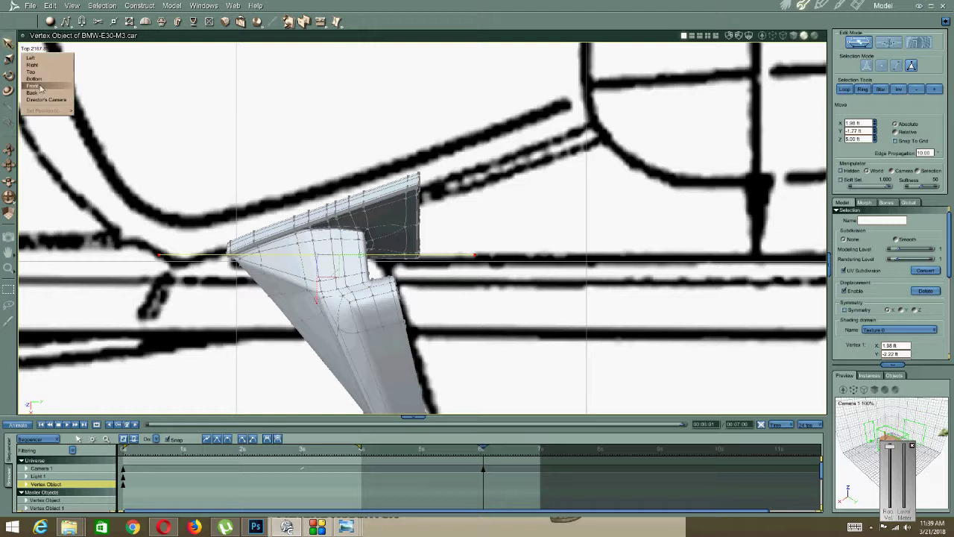
{"action": "left_click", "coordinate": [172, 6]}
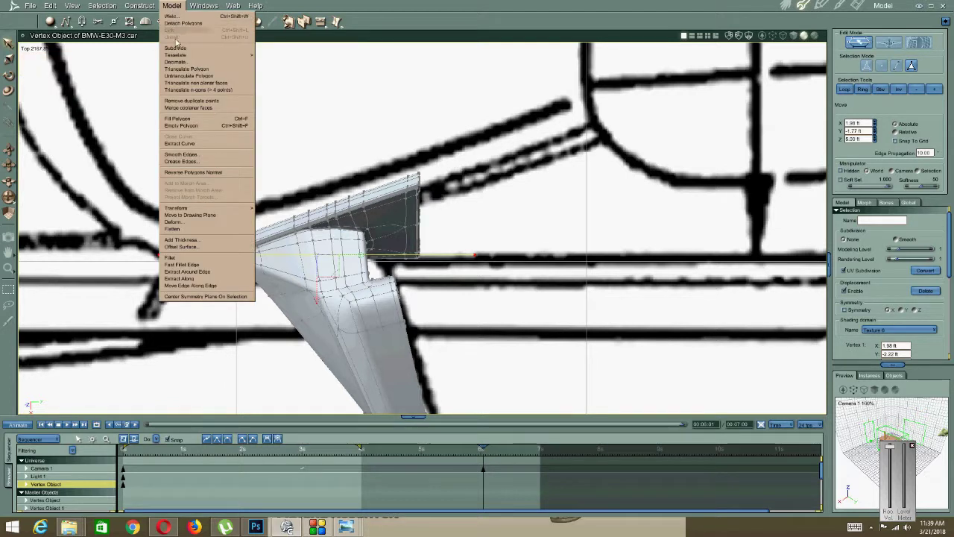
{"action": "left_click", "coordinate": [177, 49]}
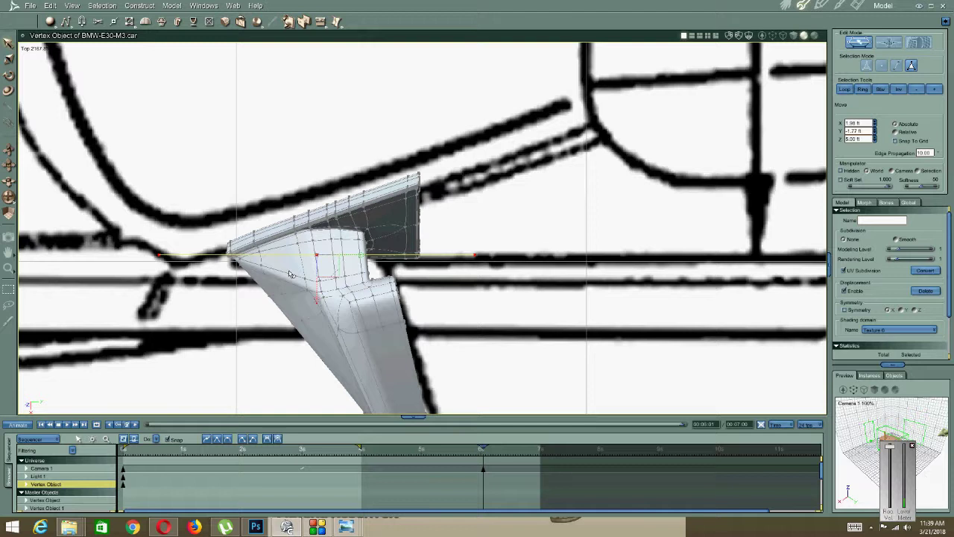
{"action": "left_click", "coordinate": [176, 195]}
{"action": "left_click_drag", "start_coordinate": [113, 293], "coordinate": [176, 228]}
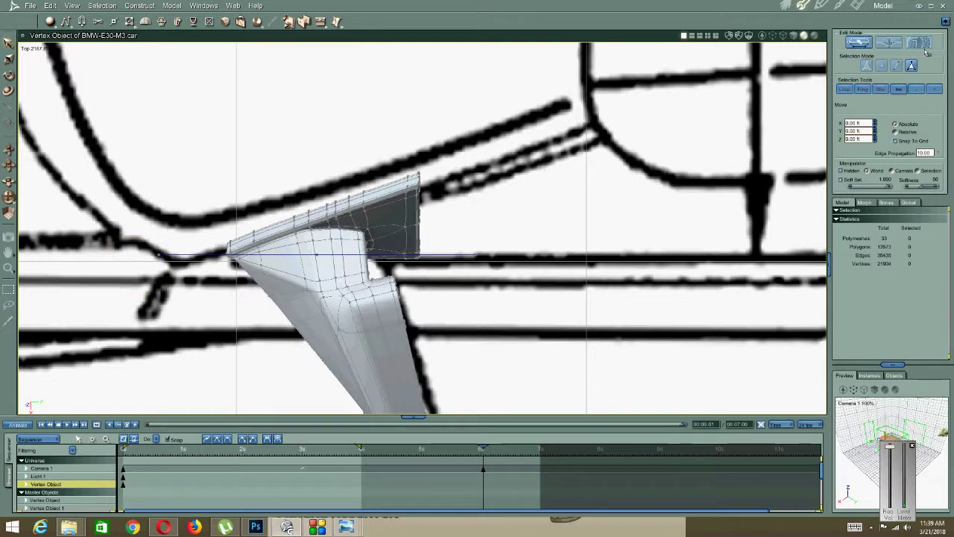
In wireframe, move the rectangle's middle vertices to about Y -1.71 ft and its rear end vertices to about X 2.02 ft, Y -1.61 ft.
{"action": "left_click", "coordinate": [316, 256]}
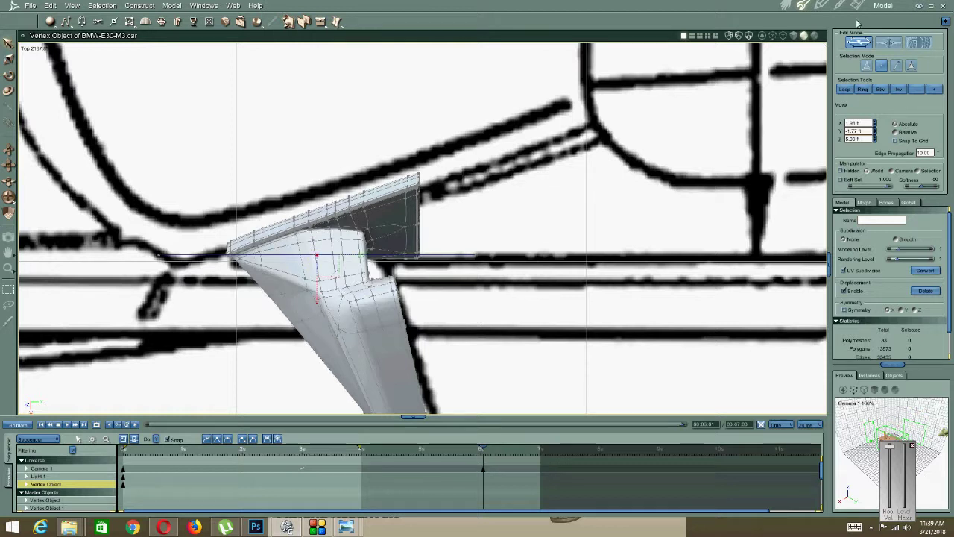
{"action": "left_click", "coordinate": [788, 36]}
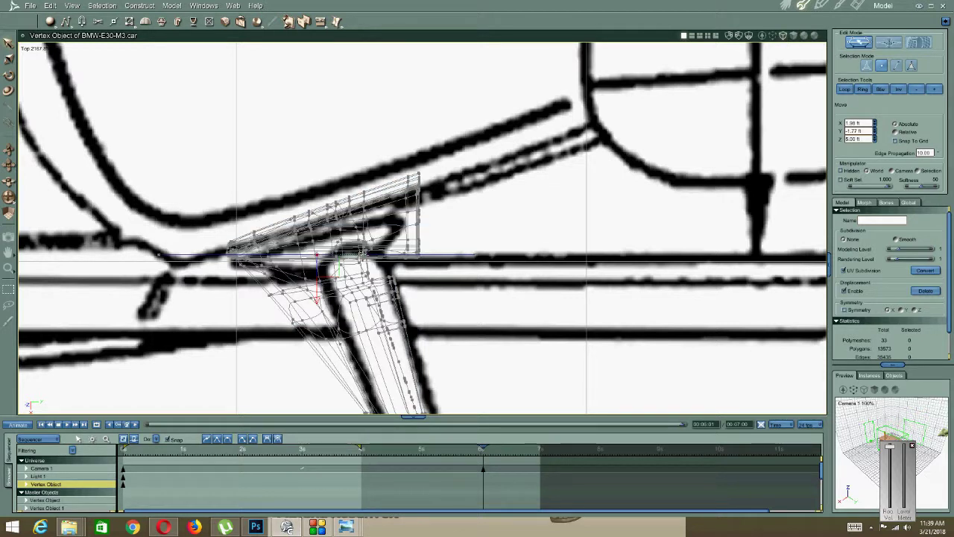
{"action": "left_click_drag", "start_coordinate": [361, 254], "coordinate": [381, 252]}
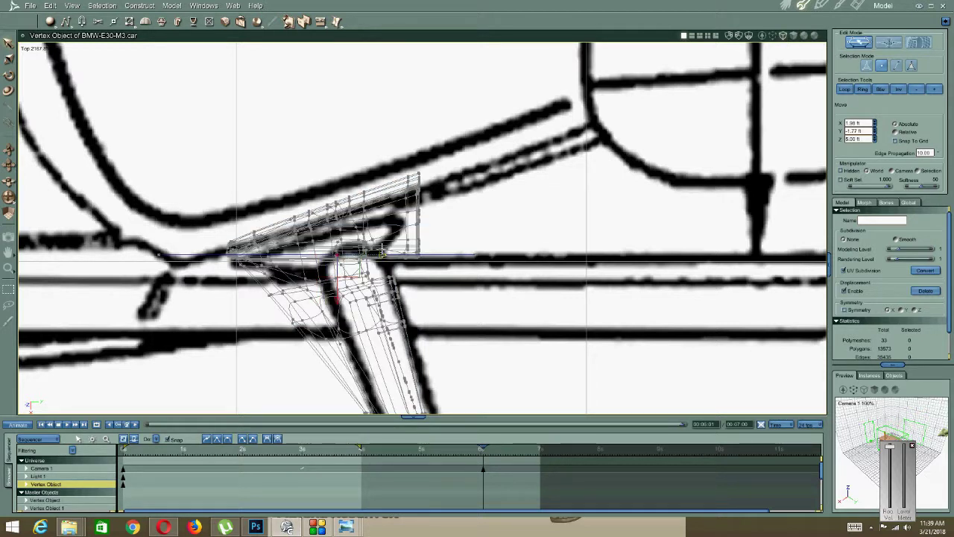
{"action": "left_click_drag", "start_coordinate": [500, 276], "coordinate": [420, 253]}
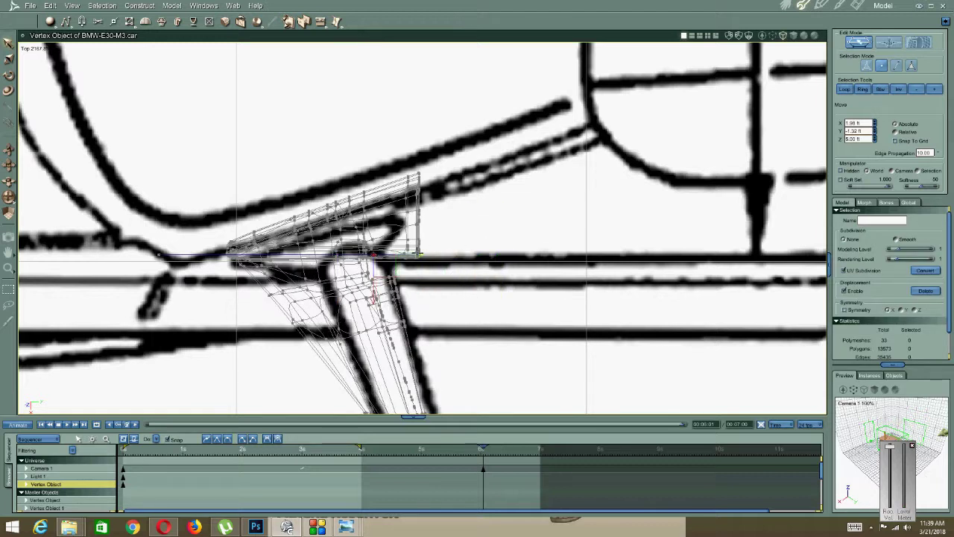
{"action": "mouse_move", "coordinate": [345, 527]}
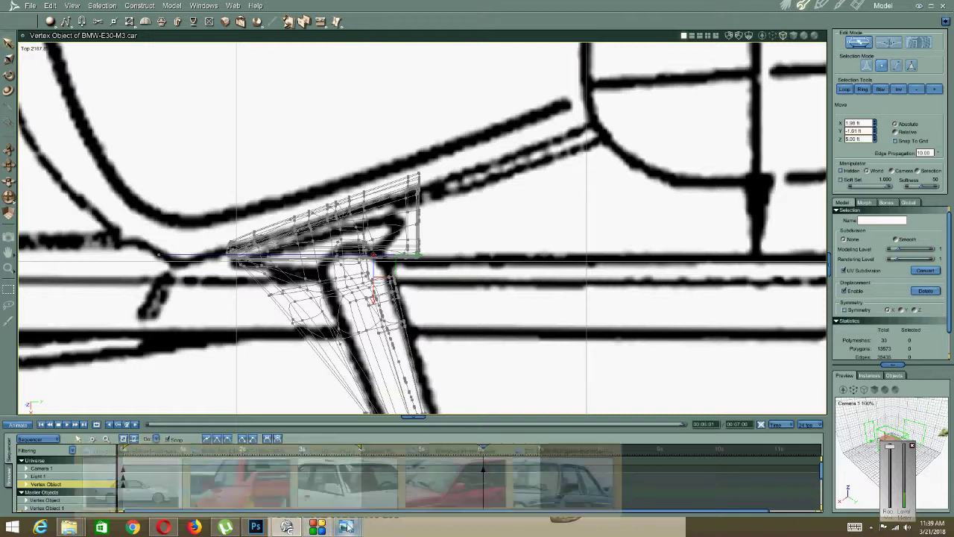
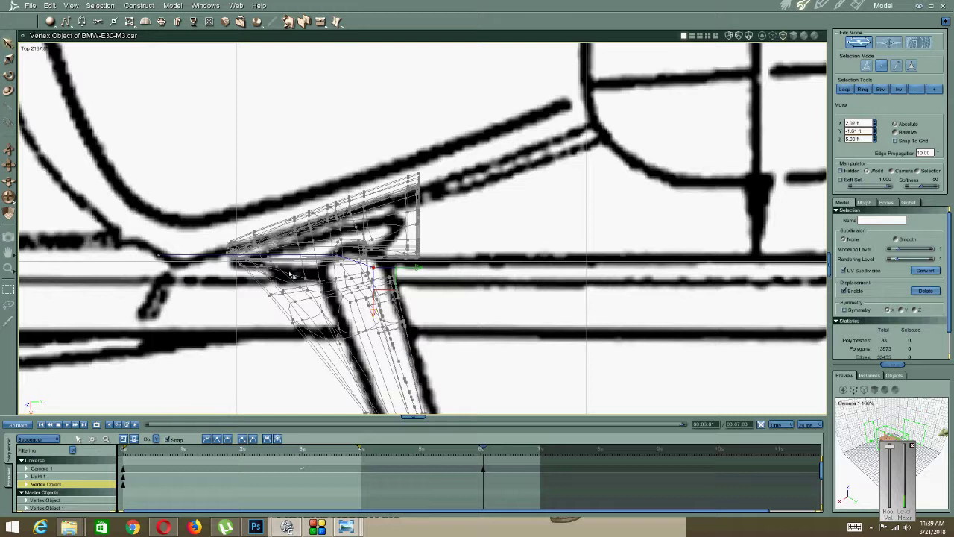
Check the mirror base in c1015fbmw05.jpg and move the rectangle's front end vertices to about X 2.02 ft, Y -2.03 ft.
{"action": "left_click", "coordinate": [159, 258]}
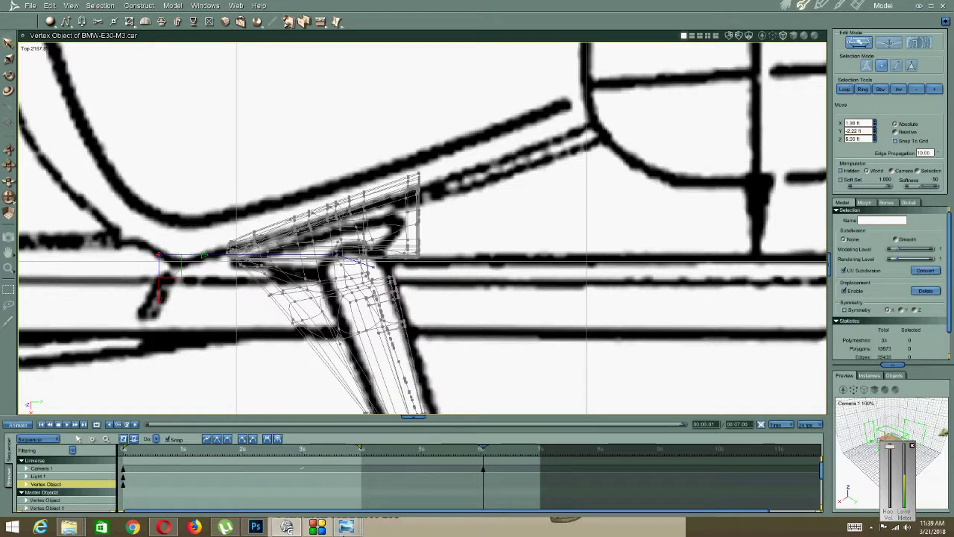
{"action": "mouse_move", "coordinate": [487, 478]}
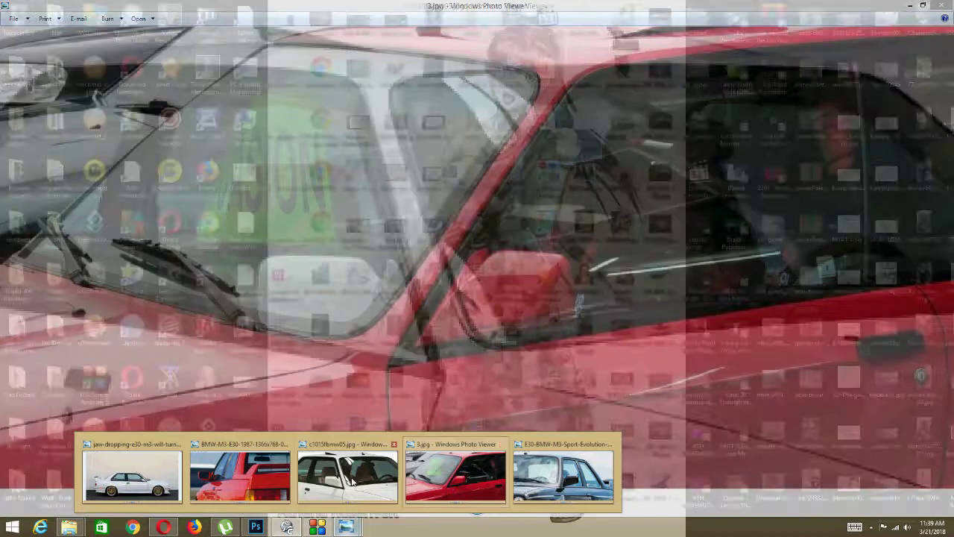
{"action": "mouse_move", "coordinate": [333, 479]}
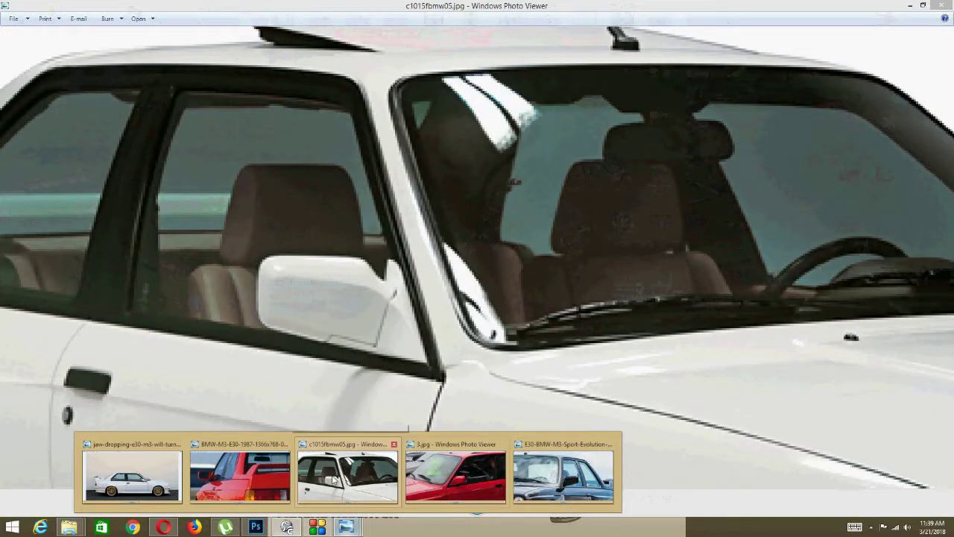
{"action": "mouse_move", "coordinate": [274, 475]}
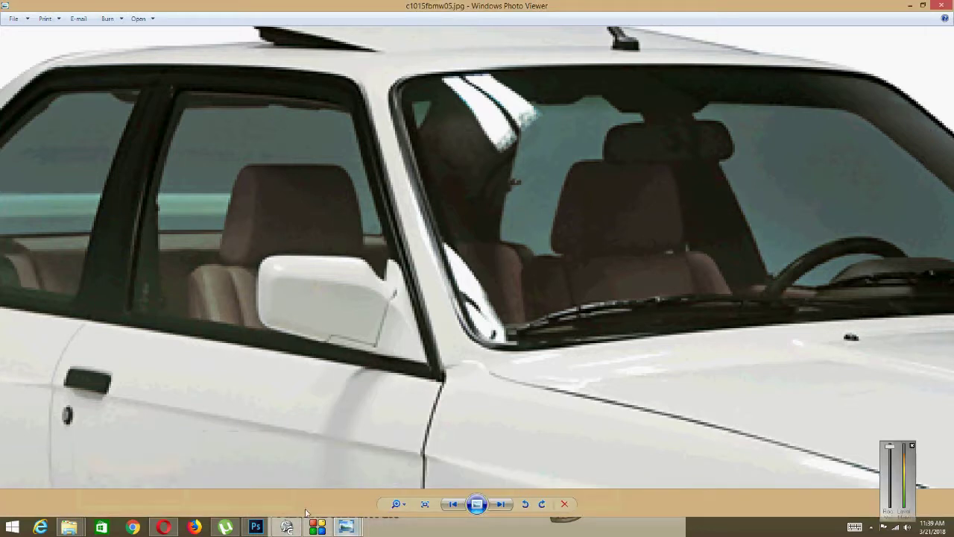
{"action": "left_click", "coordinate": [286, 527]}
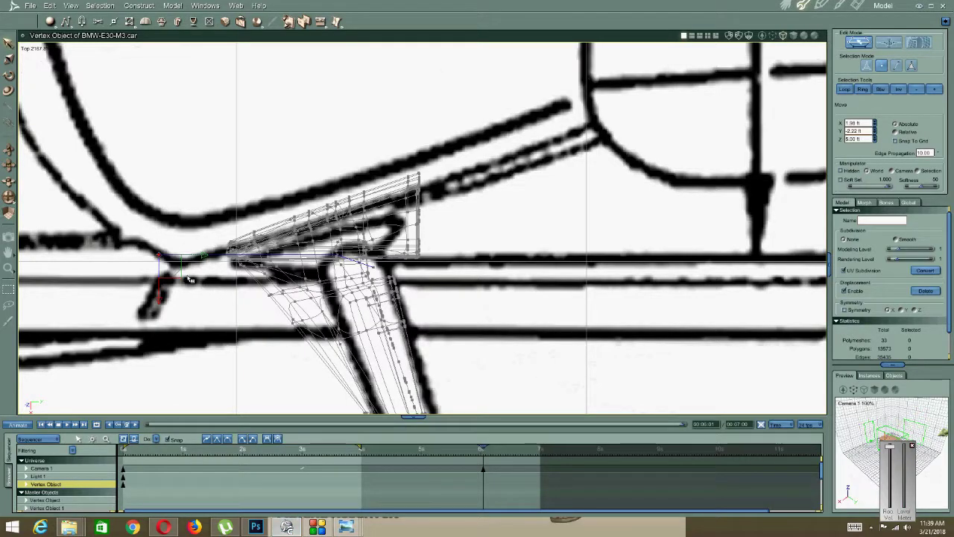
{"action": "left_click_drag", "start_coordinate": [179, 273], "coordinate": [247, 288]}
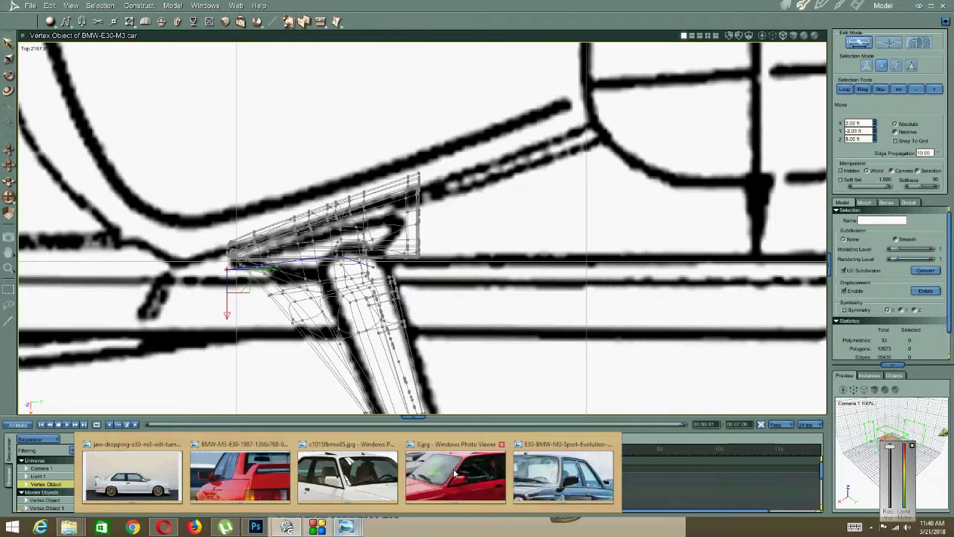
Check the mirror in E30-BMW-M3-Sport-Evolution-7.jpg and move the rectangle's middle vertices to about X 2.02 ft, Y -1.85 ft.
{"action": "mouse_move", "coordinate": [558, 488]}
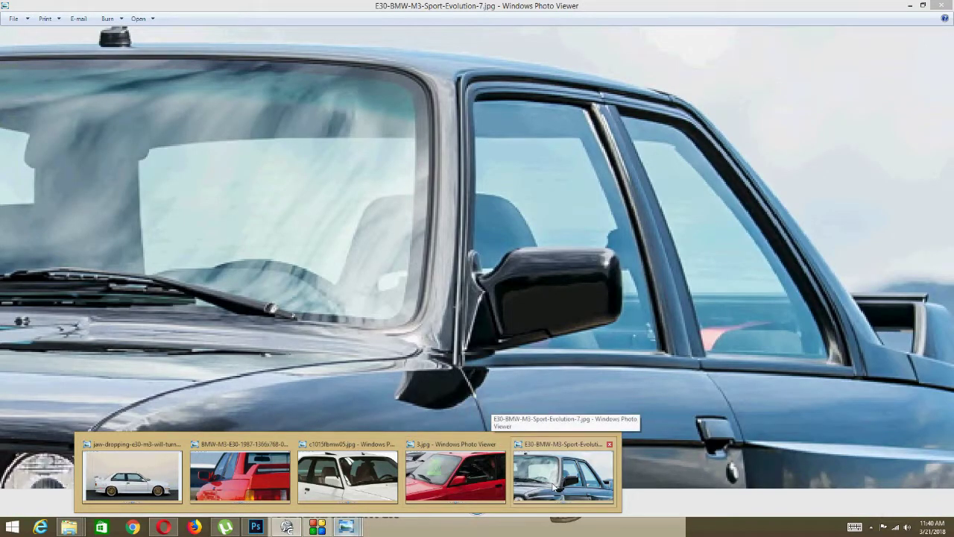
{"action": "left_click", "coordinate": [557, 481]}
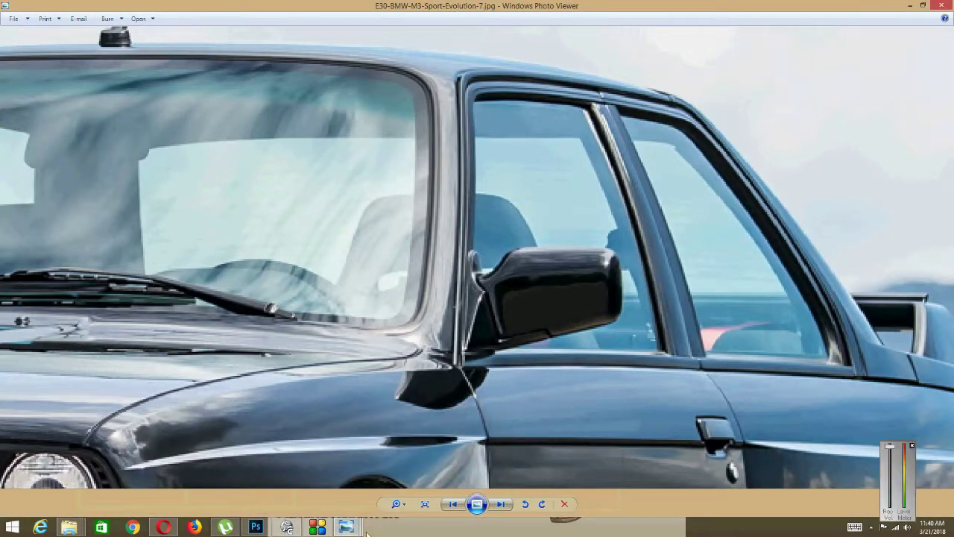
{"action": "left_click", "coordinate": [286, 527]}
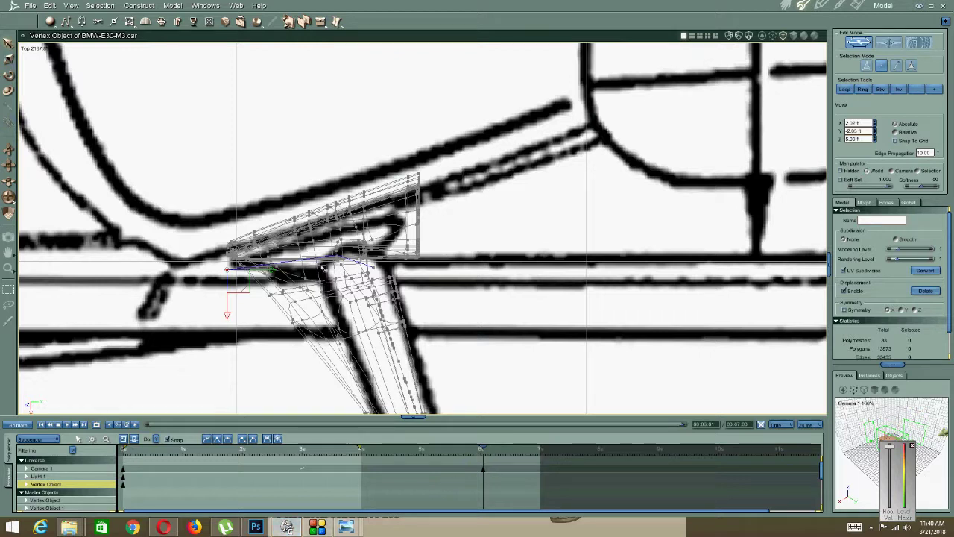
{"action": "scroll", "coordinate": [325, 269], "scroll_direction": "up", "scroll_amount": 8}
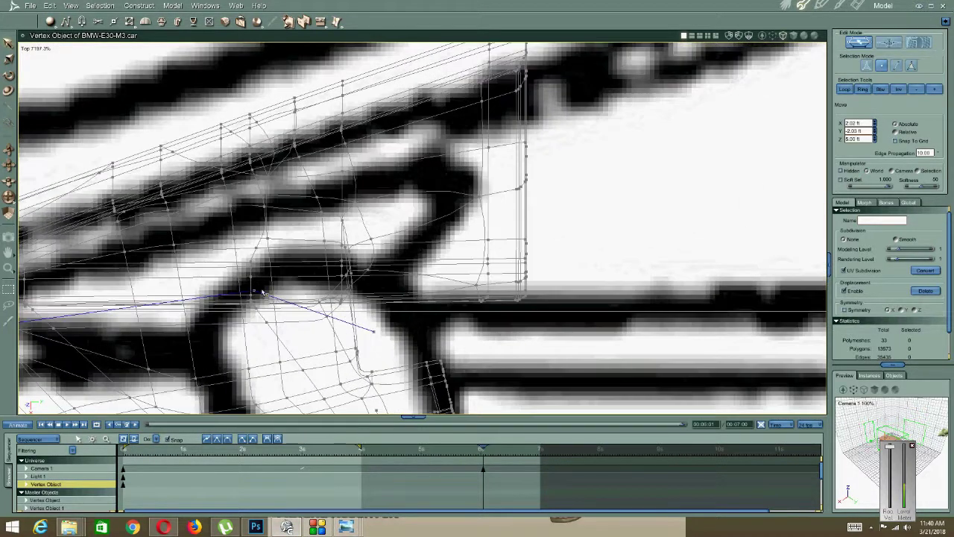
{"action": "left_click_drag", "start_coordinate": [269, 300], "coordinate": [257, 284]}
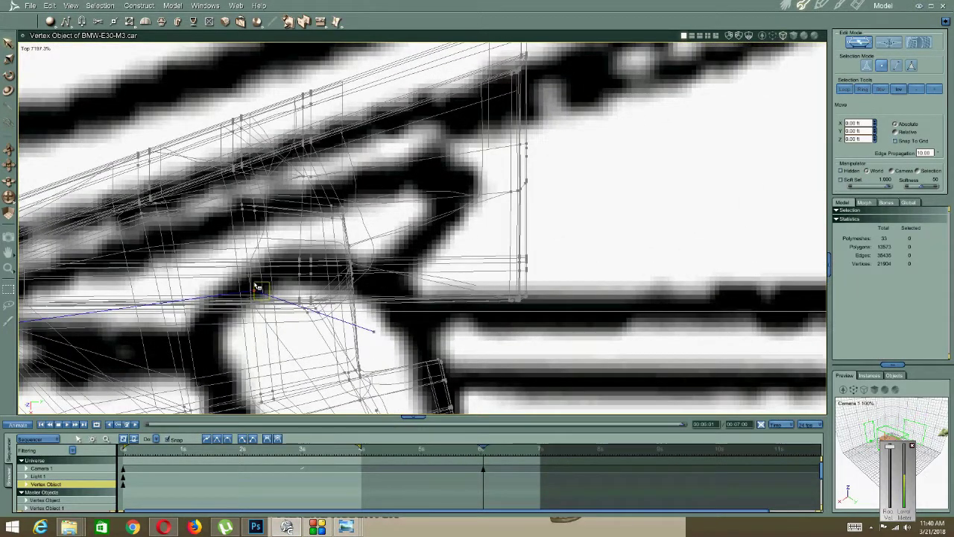
{"action": "left_click", "coordinate": [257, 287]}
{"action": "scroll", "coordinate": [326, 281], "scroll_direction": "down", "scroll_amount": 5}
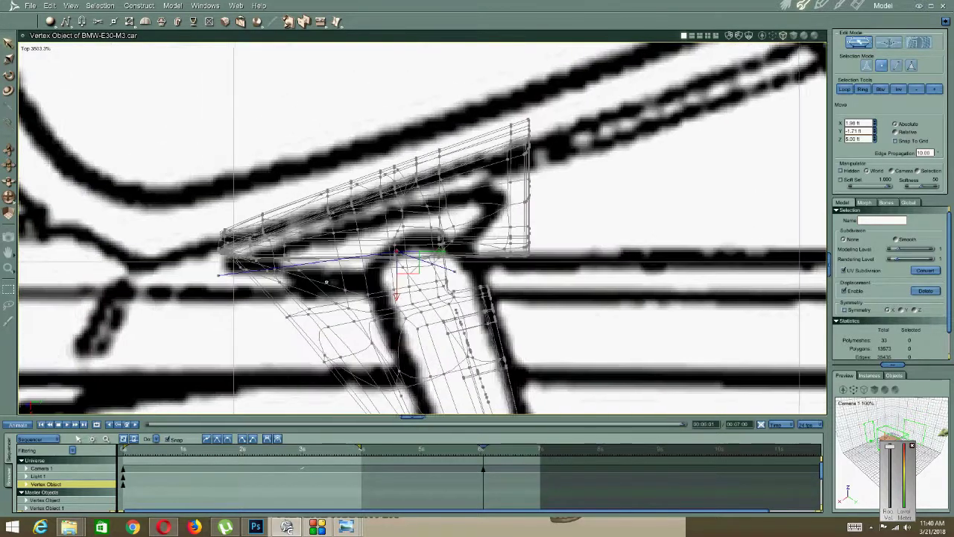
{"action": "left_click_drag", "start_coordinate": [415, 271], "coordinate": [341, 290]}
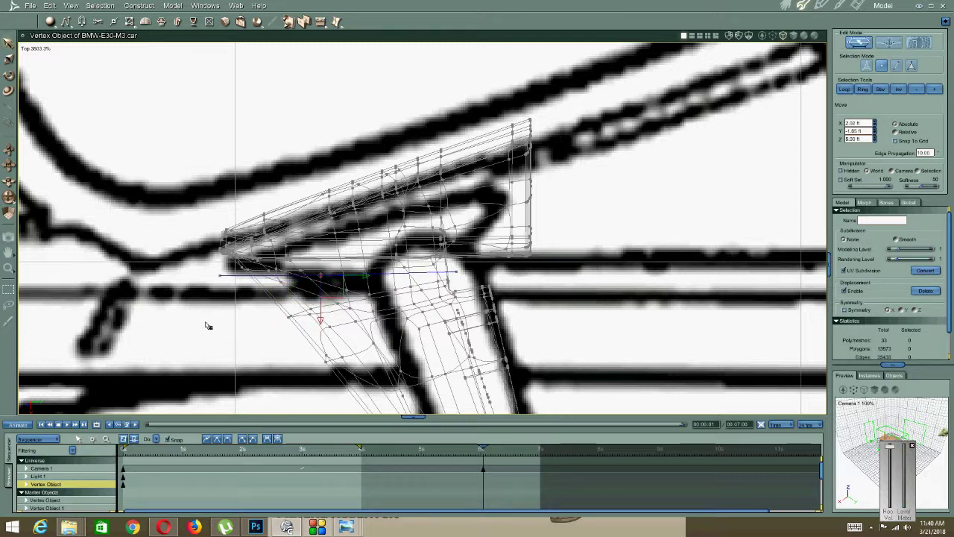
Place the rectangle's rear end vertices at about X 2.00 ft, Y -1.59 ft and its front end vertices at about X 2.10 ft, Y -2.00 ft.
{"action": "left_click_drag", "start_coordinate": [206, 323], "coordinate": [230, 271]}
{"action": "left_click_drag", "start_coordinate": [245, 313], "coordinate": [259, 328]}
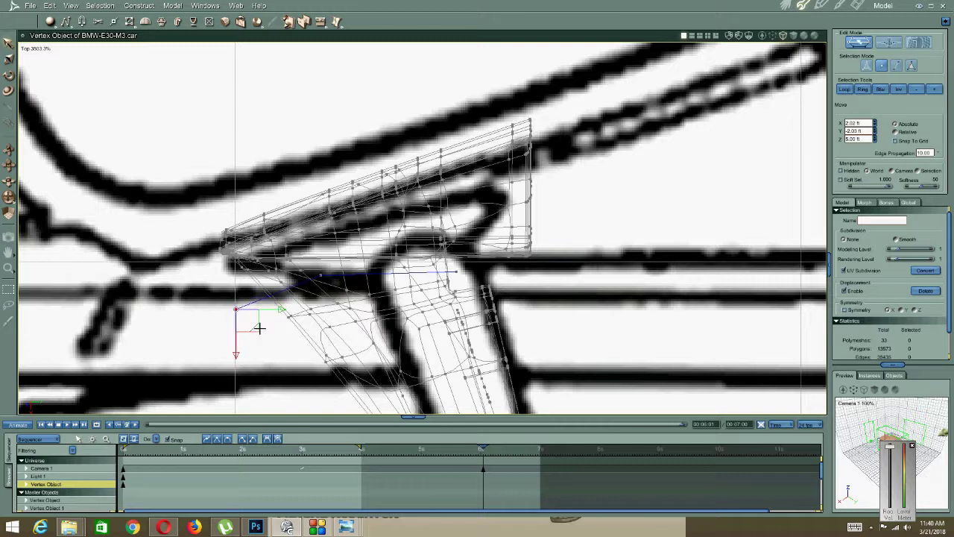
{"action": "middle_click_drag", "start_coordinate": [447, 287], "coordinate": [416, 296]}
{"action": "left_click", "coordinate": [427, 286]}
{"action": "left_click_drag", "start_coordinate": [437, 296], "coordinate": [453, 290]}
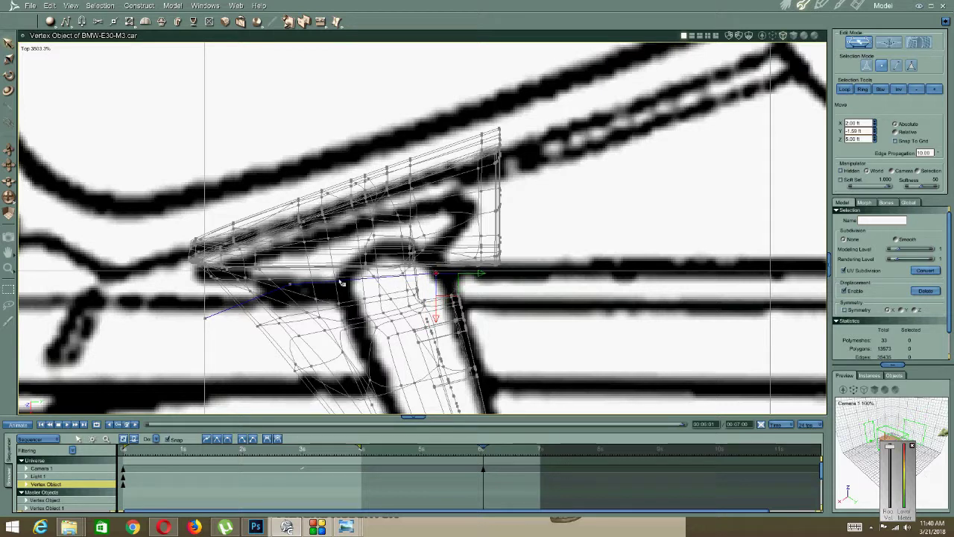
{"action": "left_click", "coordinate": [205, 318]}
{"action": "left_click_drag", "start_coordinate": [222, 335], "coordinate": [223, 344]}
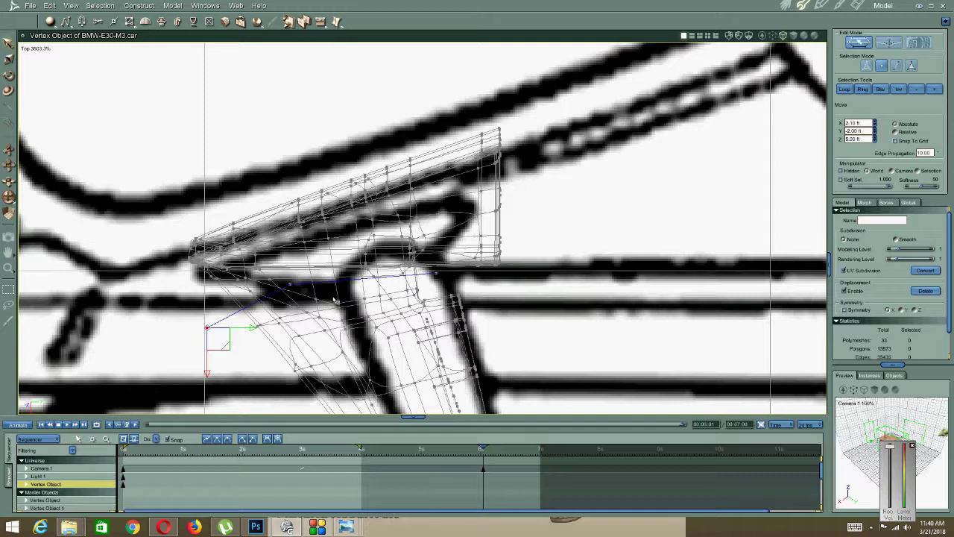
In the shaded Director's Camera view, scale the whole bent rectangle along Z to about 0.67 ft.
{"action": "left_click", "coordinate": [35, 51]}
{"action": "left_click", "coordinate": [46, 100]}
{"action": "middle_click_drag", "start_coordinate": [321, 259], "coordinate": [398, 276]}
{"action": "scroll", "coordinate": [332, 217], "scroll_direction": "down", "scroll_amount": 5}
{"action": "middle_click_drag", "start_coordinate": [401, 206], "coordinate": [429, 200]}
{"action": "left_click", "coordinate": [780, 91]}
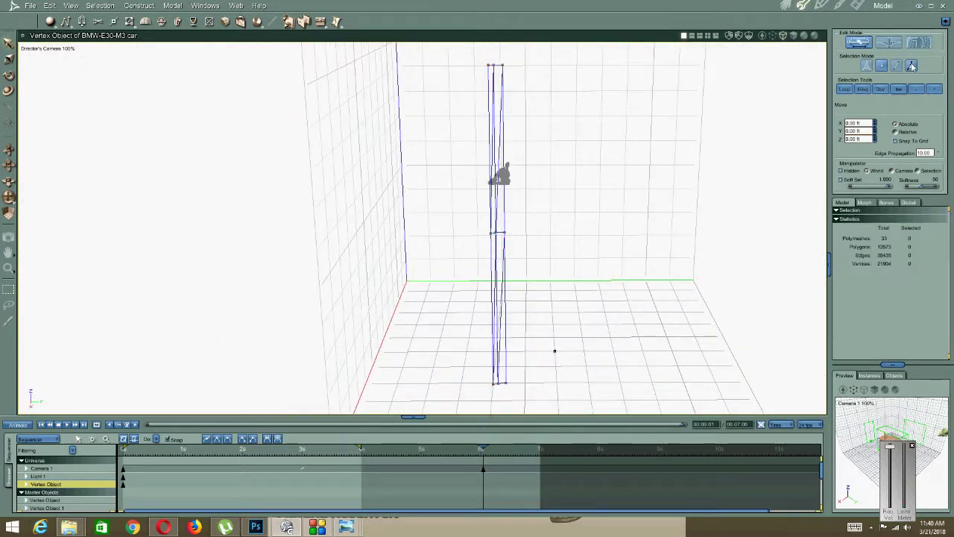
{"action": "left_click", "coordinate": [802, 35]}
{"action": "left_click", "coordinate": [492, 115]}
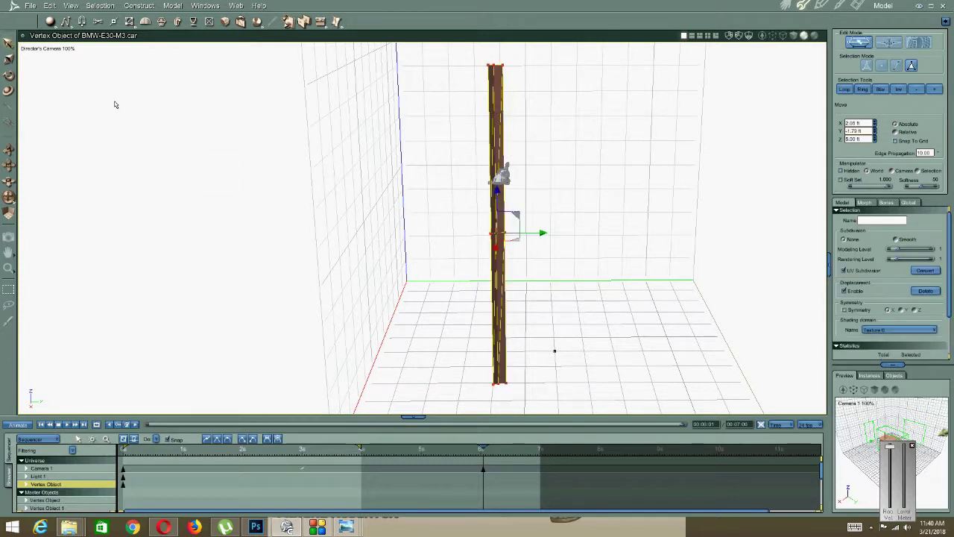
{"action": "left_click", "coordinate": [9, 58]}
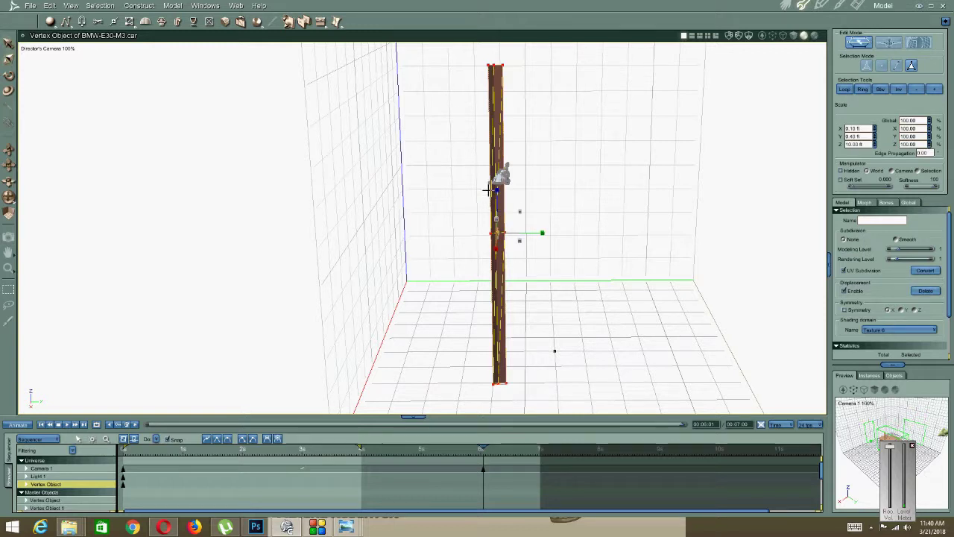
{"action": "left_click_drag", "start_coordinate": [494, 190], "coordinate": [493, 205]}
{"action": "left_click_drag", "start_coordinate": [488, 219], "coordinate": [488, 226]}
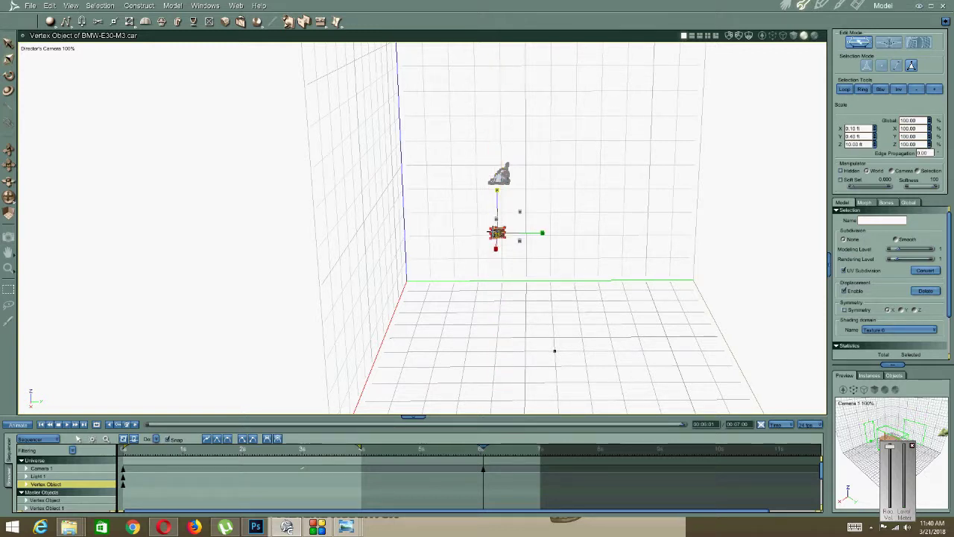
Move the scaled rectangle up to the side mirror at about Z 6.79 ft.
{"action": "scroll", "coordinate": [516, 208], "scroll_direction": "up", "scroll_amount": 5}
{"action": "right_click", "coordinate": [518, 208]}
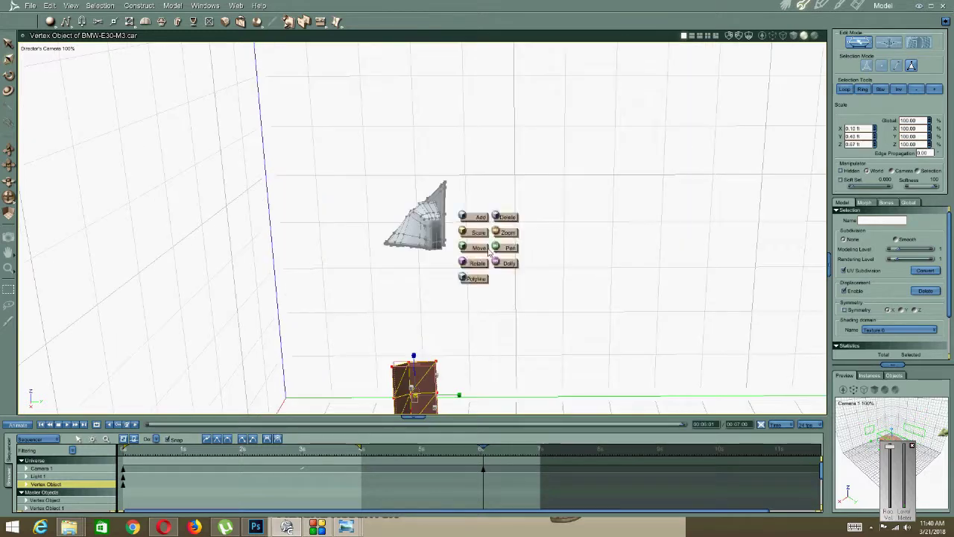
{"action": "left_click", "coordinate": [480, 252]}
{"action": "scroll", "coordinate": [420, 270], "scroll_direction": "down", "scroll_amount": 3}
{"action": "left_click_drag", "start_coordinate": [427, 285], "coordinate": [400, 100]}
Rotate the rectangle to roughly match the tilt of the mirror's mounting plate.
{"action": "middle_click_drag", "start_coordinate": [400, 103], "coordinate": [526, 335]}
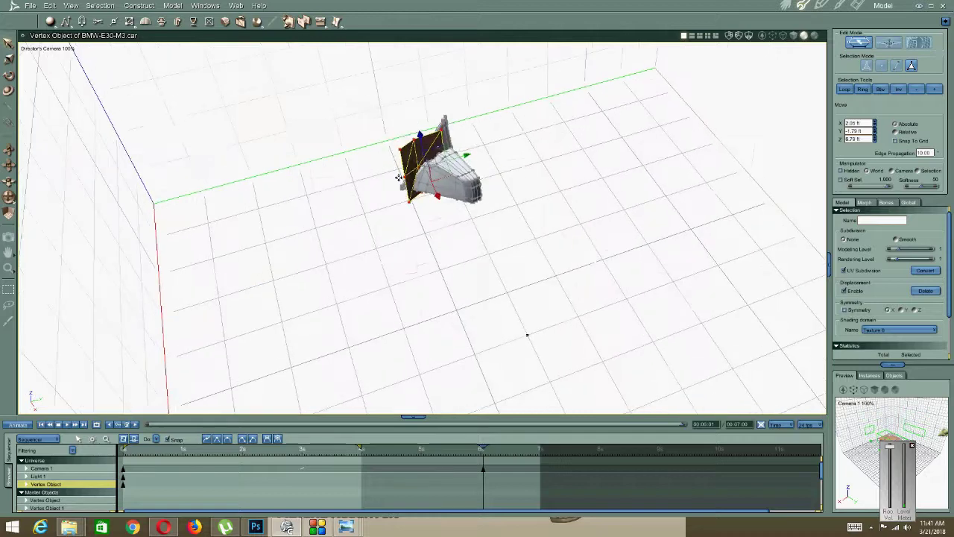
{"action": "scroll", "coordinate": [526, 328], "scroll_direction": "up", "scroll_amount": 5}
{"action": "middle_click_drag", "start_coordinate": [536, 127], "coordinate": [437, 196]}
{"action": "middle_click_drag", "start_coordinate": [305, 266], "coordinate": [257, 216]}
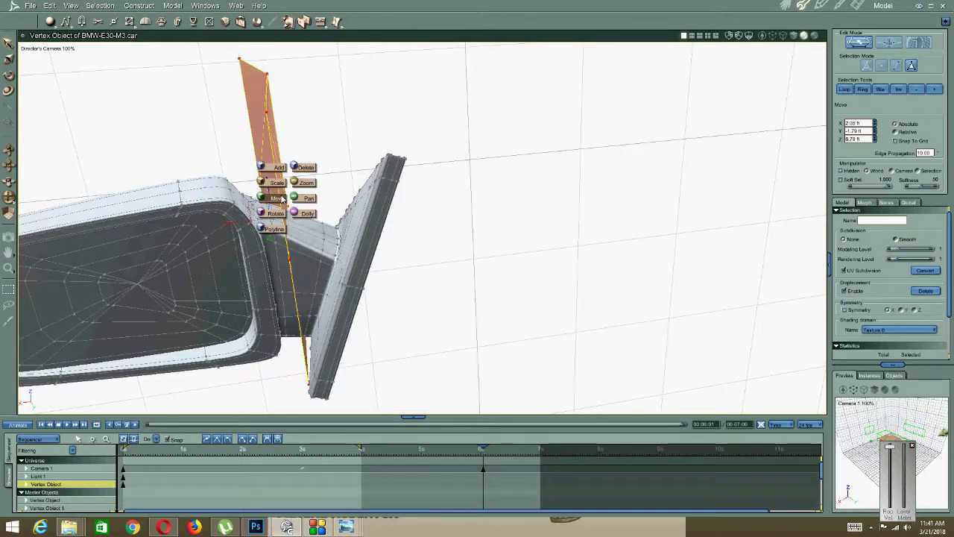
{"action": "left_click", "coordinate": [275, 214]}
{"action": "left_click_drag", "start_coordinate": [278, 182], "coordinate": [297, 179]}
Move the tilted rectangle to about X 2.00 ft, Z 6.76 ft at the mirror base and inspect its fit.
{"action": "middle_click_drag", "start_coordinate": [290, 261], "coordinate": [298, 244]}
{"action": "left_click", "coordinate": [9, 43]}
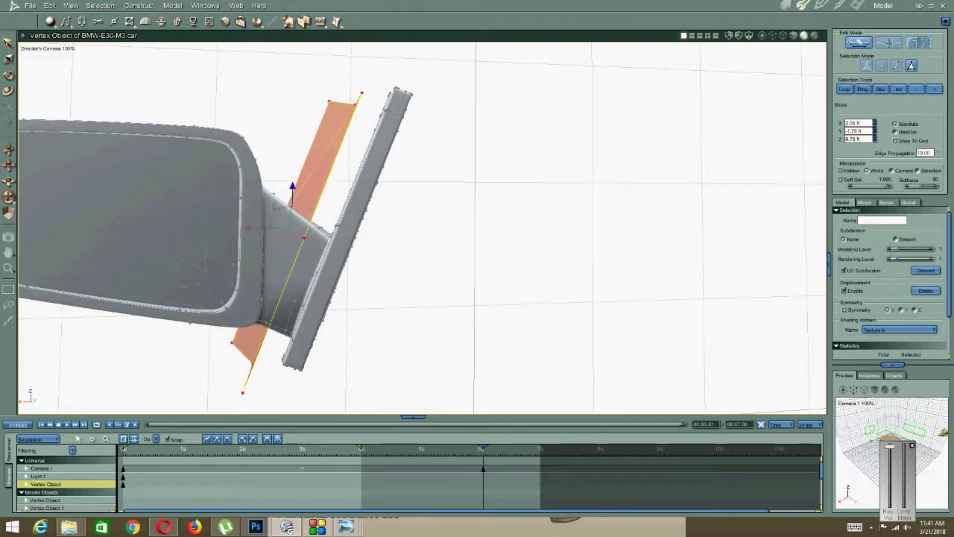
{"action": "right_click_drag", "start_coordinate": [174, 234], "coordinate": [220, 140]}
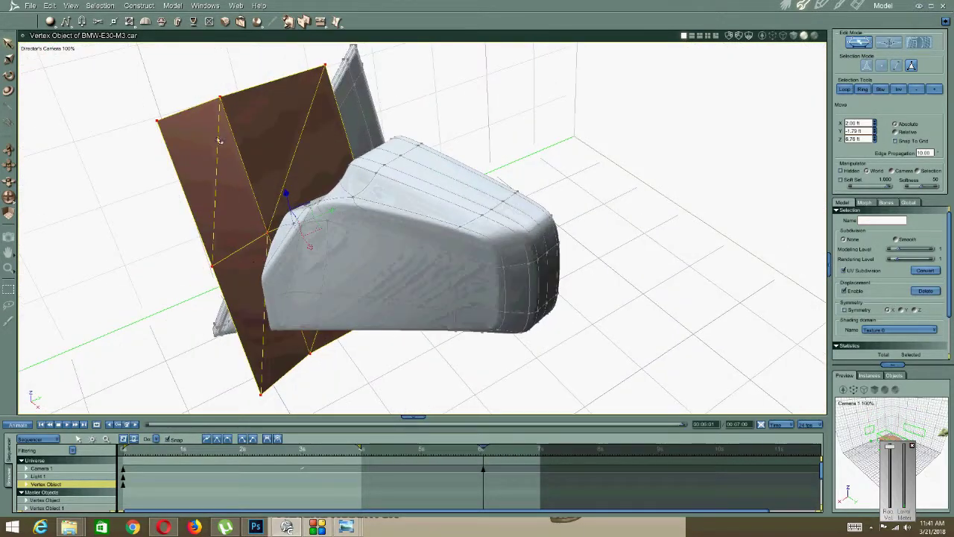
Remove the diagonal edges from the selected rectangle's faces at the mirror base.
{"action": "left_click", "coordinate": [173, 6]}
{"action": "left_click", "coordinate": [246, 199]}
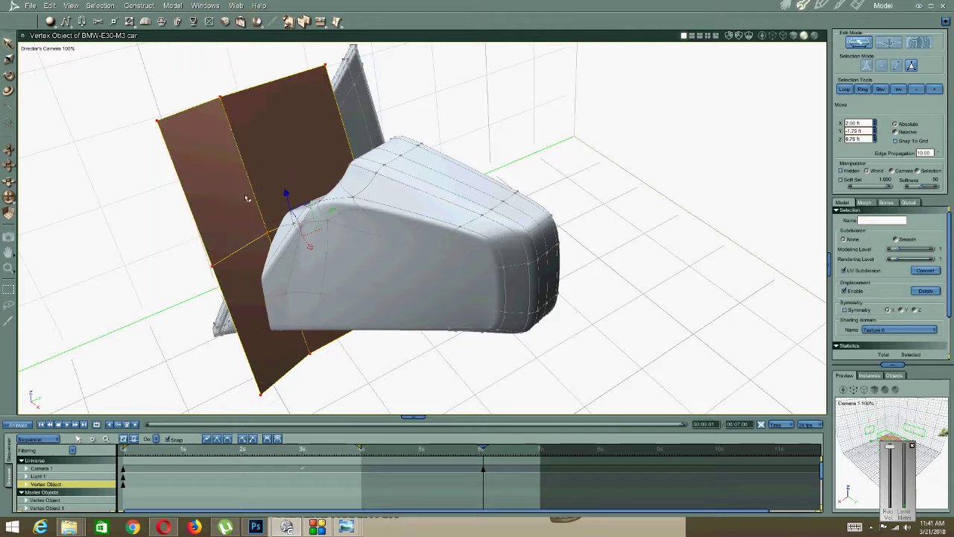
{"action": "mouse_move", "coordinate": [260, 222]}
{"action": "right_mouse_down"}
{"action": "mouse_move", "coordinate": [234, 215]}
{"action": "mouse_move", "coordinate": [179, 225]}
{"action": "mouse_move", "coordinate": [105, 201]}
{"action": "mouse_move", "coordinate": [211, 187]}
{"action": "mouse_move", "coordinate": [273, 266]}
{"action": "mouse_move", "coordinate": [254, 202]}
{"action": "mouse_move", "coordinate": [247, 213]}
{"action": "right_mouse_up"}
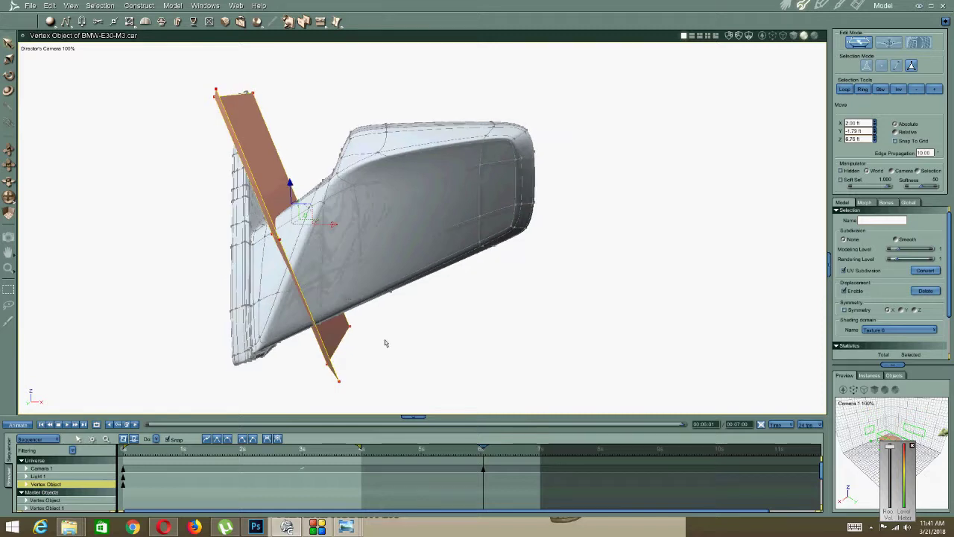
Compare the rectangle's placement at the mirror base with the E30 M3 reference photos in Windows Photo Viewer.
{"action": "left_click", "coordinate": [407, 328]}
{"action": "left_click", "coordinate": [343, 331]}
{"action": "right_click_drag", "start_coordinate": [291, 322], "coordinate": [324, 301]}
{"action": "mouse_move", "coordinate": [345, 527]}
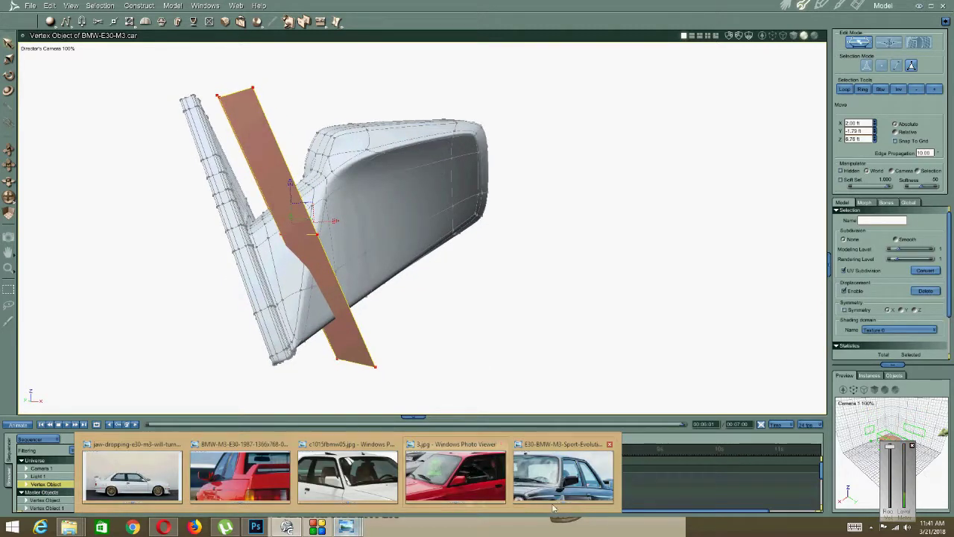
{"action": "mouse_move", "coordinate": [559, 503]}
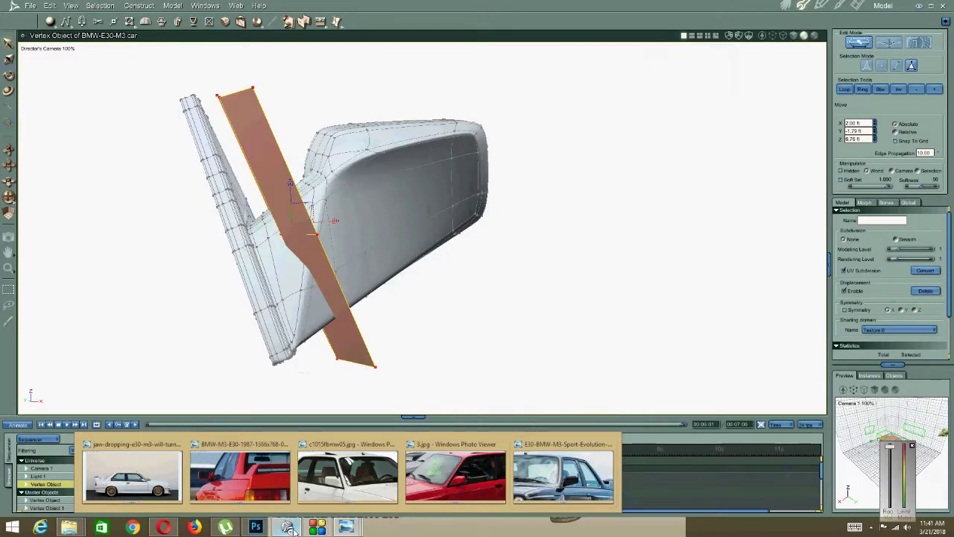
{"action": "left_click", "coordinate": [293, 530]}
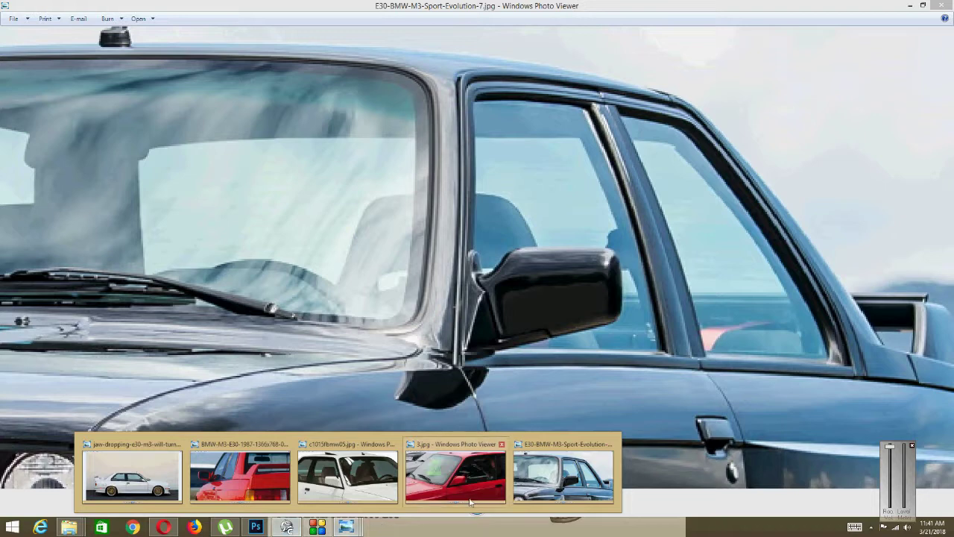
{"action": "mouse_move", "coordinate": [471, 500]}
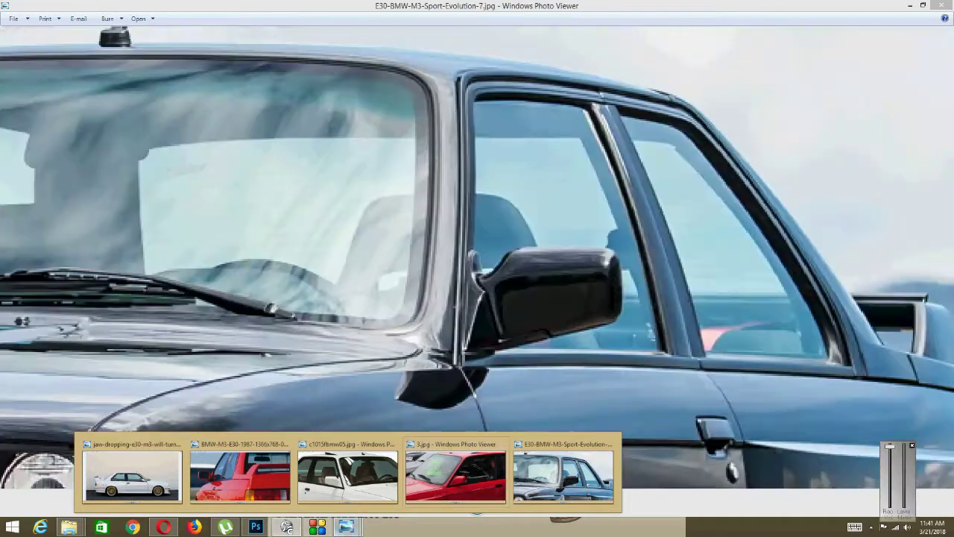
{"action": "left_click", "coordinate": [286, 526]}
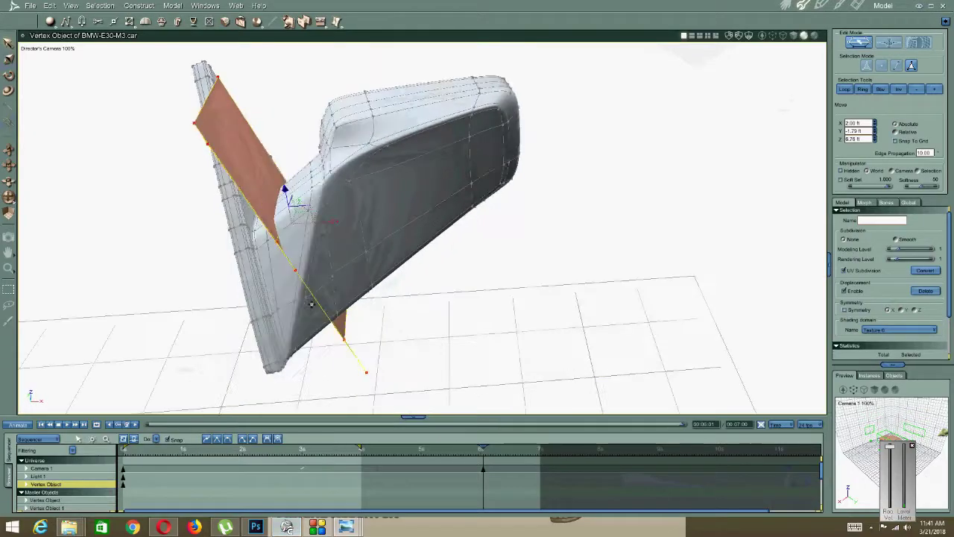
Shift the rectangle along X to about 2.03 ft, between the mirror housing and the mounting plate.
{"action": "left_click_drag", "start_coordinate": [333, 222], "coordinate": [357, 216]}
{"action": "middle_click_drag", "start_coordinate": [317, 274], "coordinate": [211, 200]}
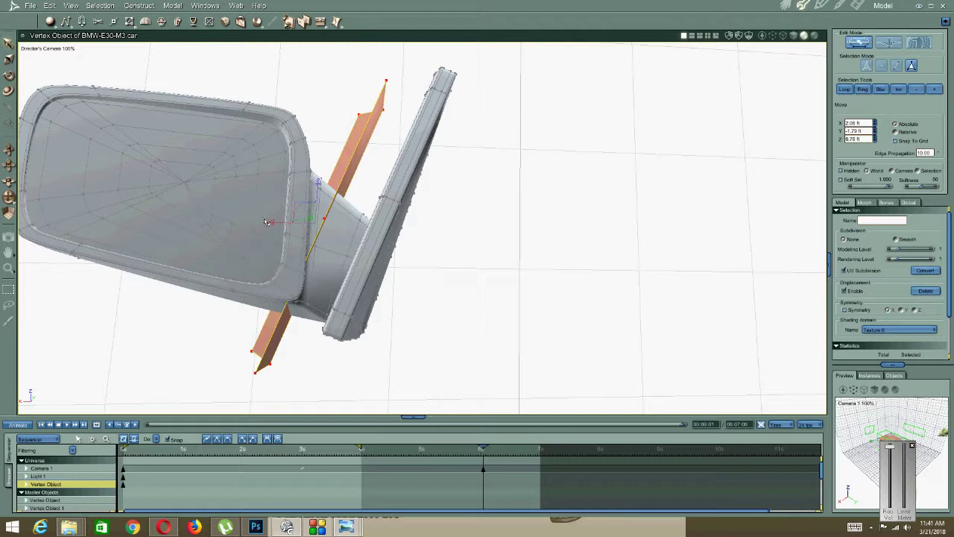
{"action": "left_click_drag", "start_coordinate": [271, 221], "coordinate": [285, 223]}
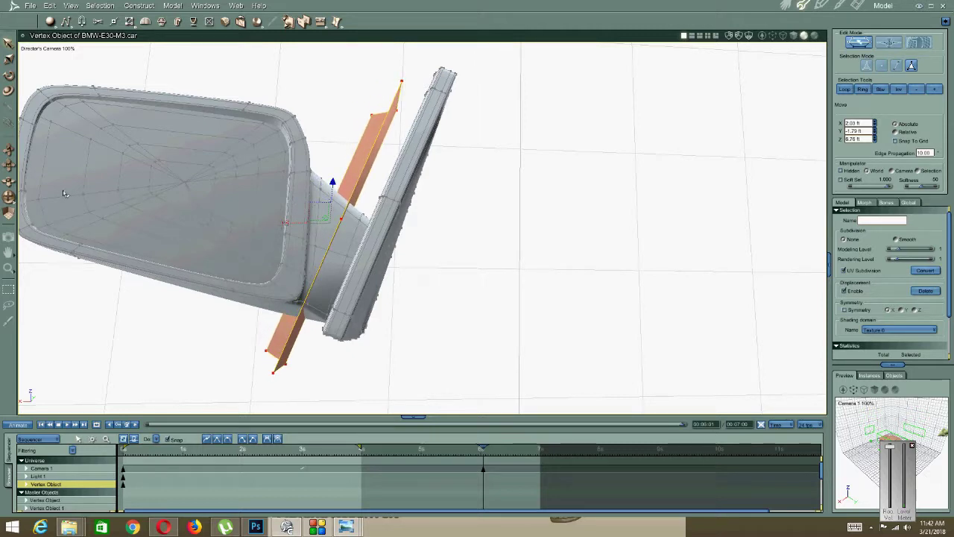
Rotate the rectangle to a more upright tilt across the mirror's neck.
{"action": "left_click", "coordinate": [9, 76]}
{"action": "middle_click_drag", "start_coordinate": [361, 181], "coordinate": [356, 198]}
{"action": "left_click_drag", "start_coordinate": [357, 197], "coordinate": [348, 196]}
Move the rotated rectangle along X to about 2.04 ft at the mirror's neck and deselect it.
{"action": "left_click", "coordinate": [9, 41]}
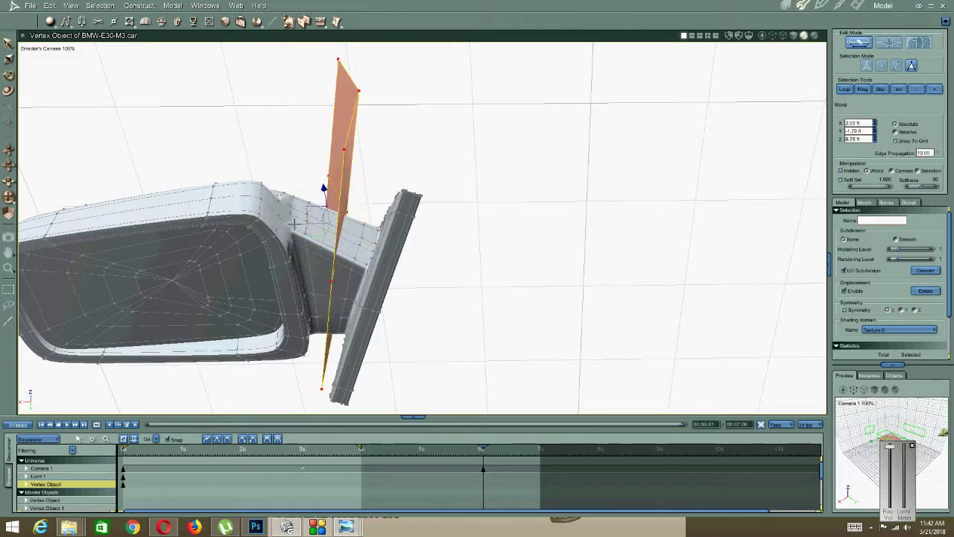
{"action": "left_click_drag", "start_coordinate": [294, 222], "coordinate": [286, 224]}
{"action": "middle_click_drag", "start_coordinate": [201, 281], "coordinate": [305, 269]}
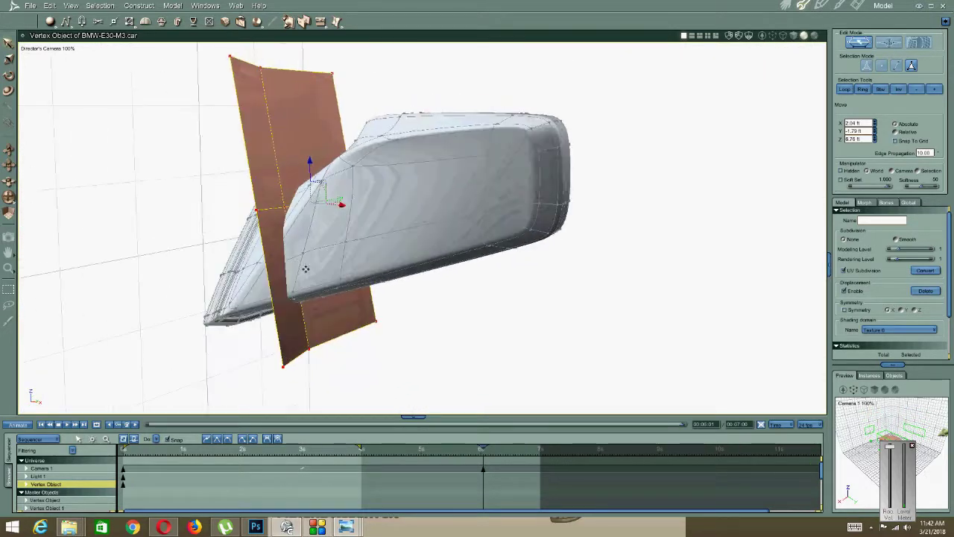
{"action": "left_click", "coordinate": [355, 361]}
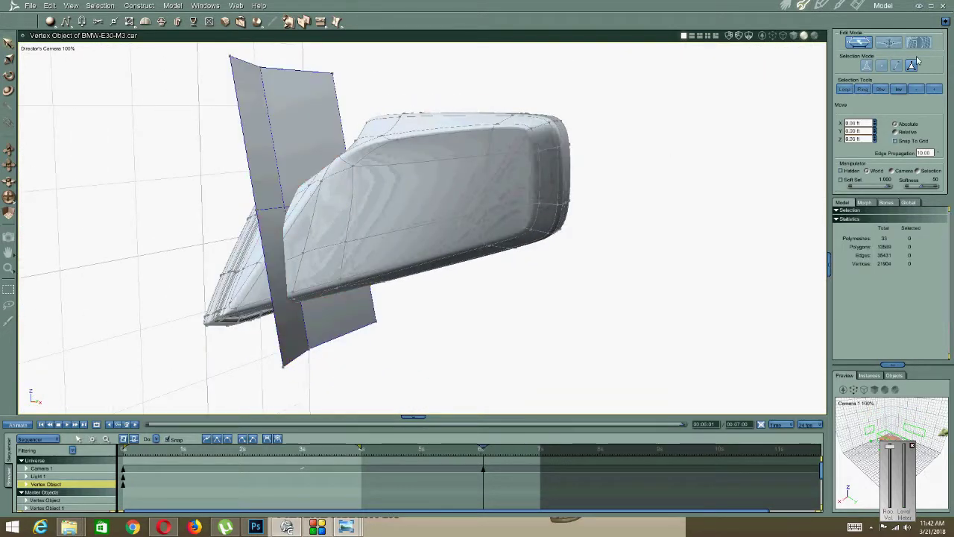
Select the flat panel's bottom edge loop and raise it along the selection's own axis toward the mirror housing's lower edge.
{"action": "left_click", "coordinate": [349, 338]}
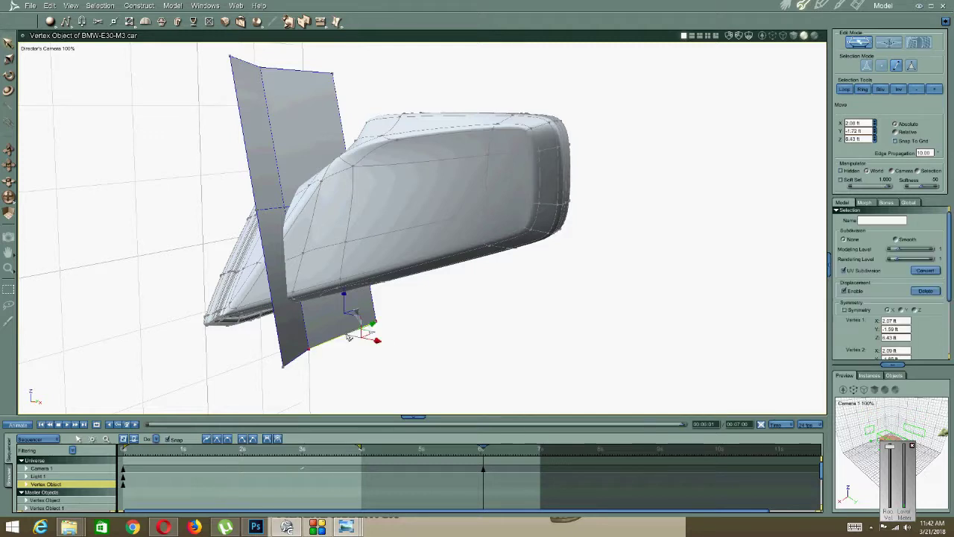
{"action": "left_click", "coordinate": [844, 89]}
{"action": "middle_click_drag", "start_coordinate": [397, 245], "coordinate": [430, 241]}
{"action": "left_click", "coordinate": [918, 170]}
{"action": "middle_click_drag", "start_coordinate": [330, 301], "coordinate": [302, 250]}
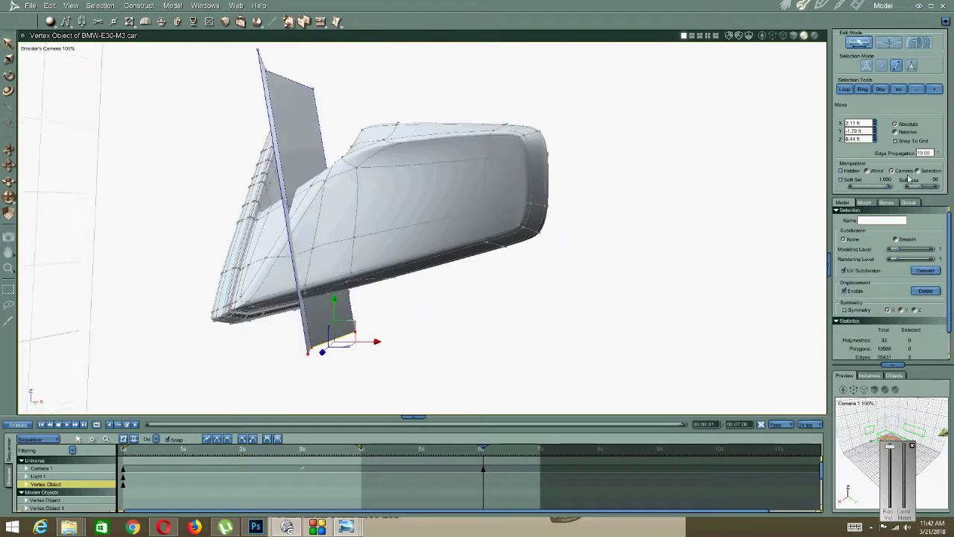
{"action": "left_click", "coordinate": [918, 172]}
{"action": "middle_click_drag", "start_coordinate": [409, 275], "coordinate": [375, 315]}
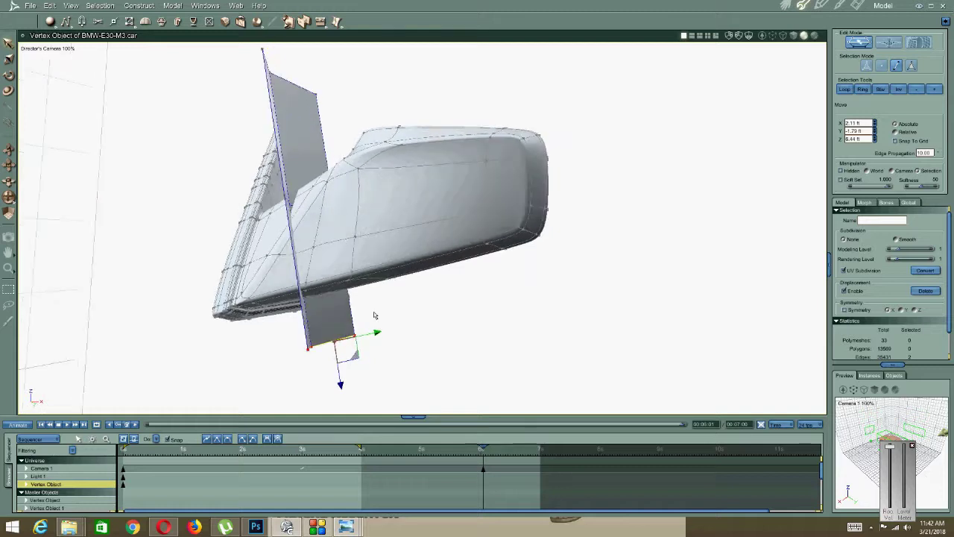
{"action": "left_click_drag", "start_coordinate": [340, 381], "coordinate": [327, 321]}
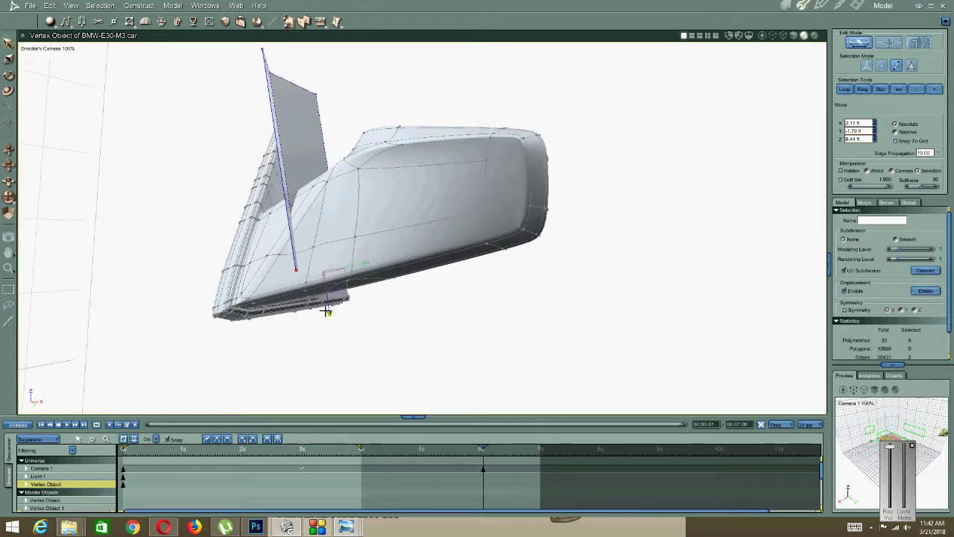
{"action": "middle_click_drag", "start_coordinate": [331, 313], "coordinate": [304, 242]}
Extrude the panel's bottom edges and move the new edges outward along the mirror's underside to about X 2.25, Y -1.75, Z 6.64 ft.
{"action": "left_click", "coordinate": [163, 23]}
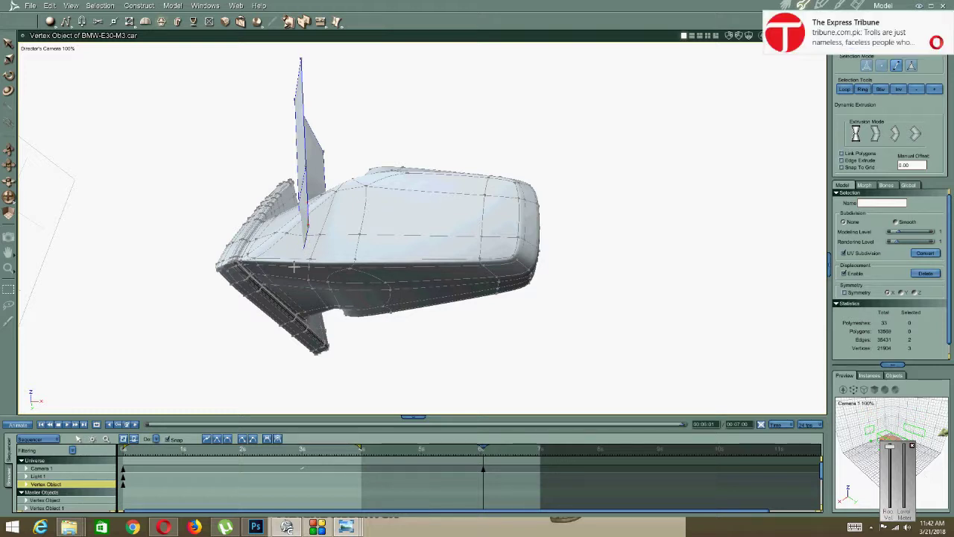
{"action": "right_click", "coordinate": [272, 221]}
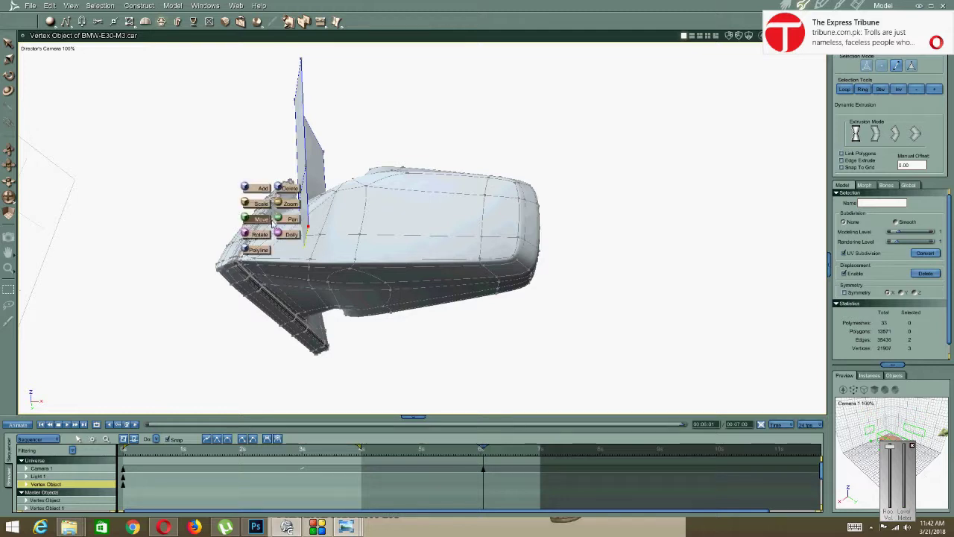
{"action": "left_click", "coordinate": [270, 221]}
{"action": "middle_click_drag", "start_coordinate": [332, 252], "coordinate": [355, 350]}
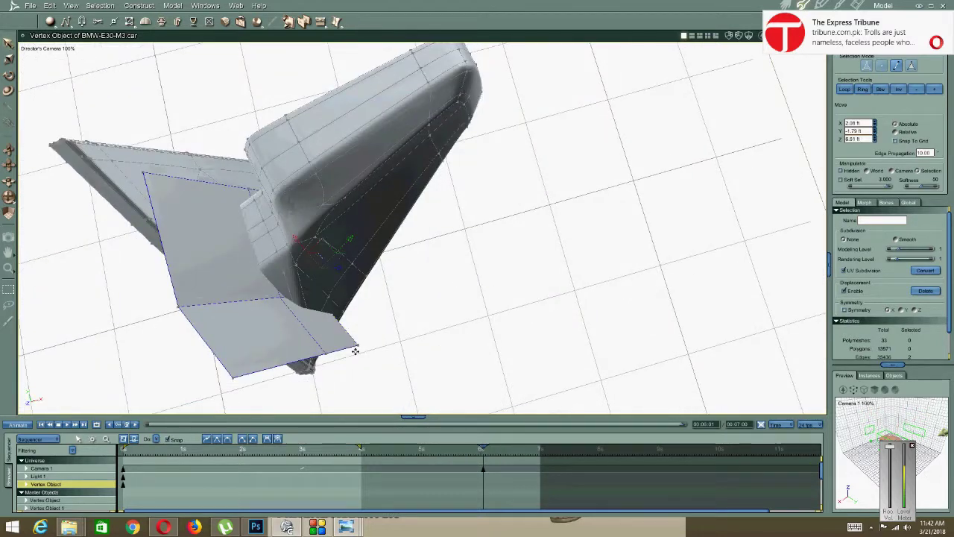
{"action": "middle_click_drag", "start_coordinate": [304, 292], "coordinate": [409, 272]}
{"action": "left_click_drag", "start_coordinate": [423, 263], "coordinate": [379, 203]}
{"action": "middle_click_drag", "start_coordinate": [379, 204], "coordinate": [411, 442]}
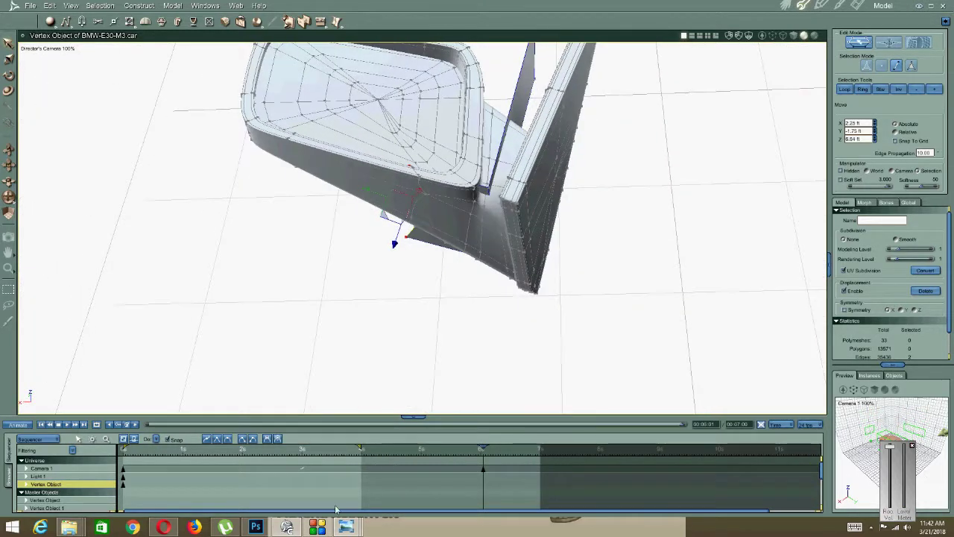
{"action": "mouse_move", "coordinate": [350, 519]}
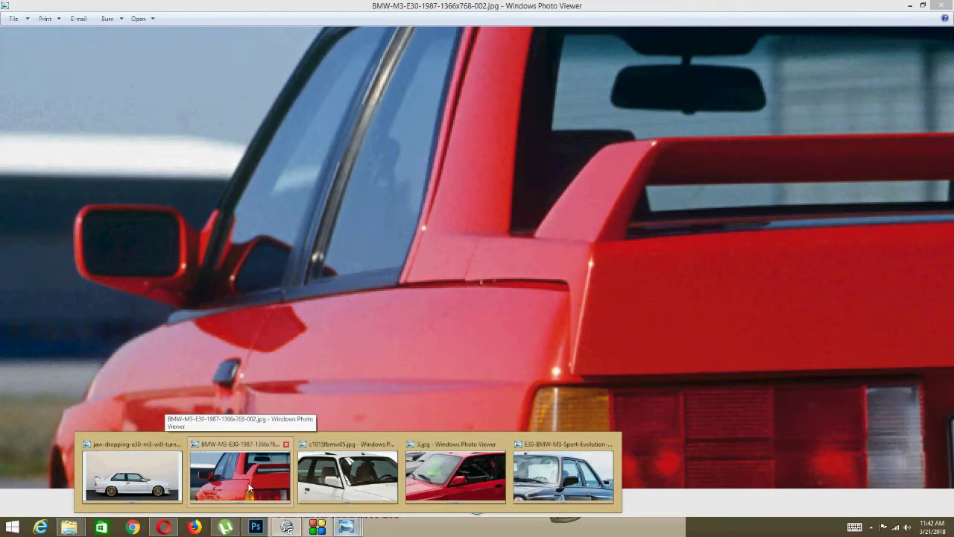
{"action": "left_click", "coordinate": [250, 488]}
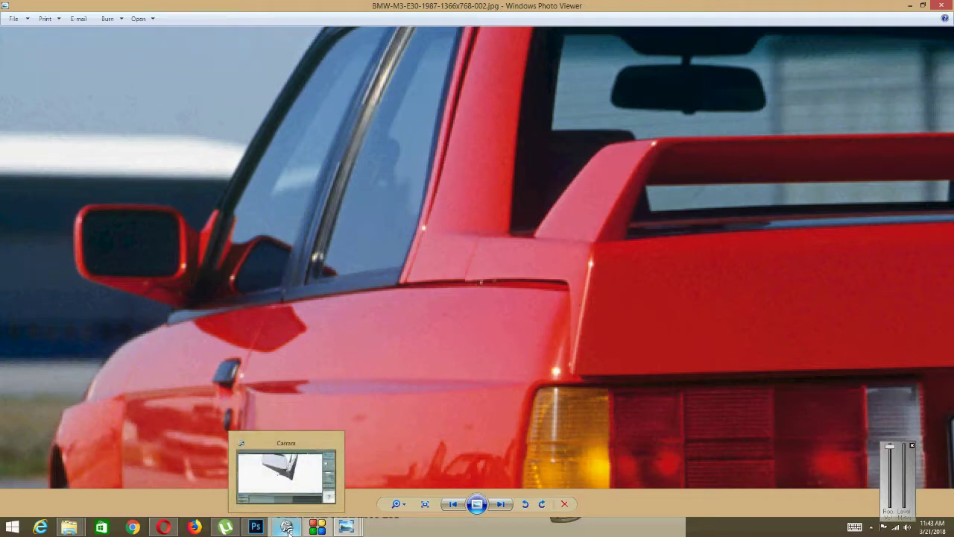
{"action": "left_click", "coordinate": [287, 527]}
Compare the extruded panel with the mirror housing in wireframe and shaded display, and scale the panel's free edges.
{"action": "middle_click_drag", "start_coordinate": [393, 285], "coordinate": [427, 257]}
{"action": "middle_click_drag", "start_coordinate": [396, 215], "coordinate": [429, 204]}
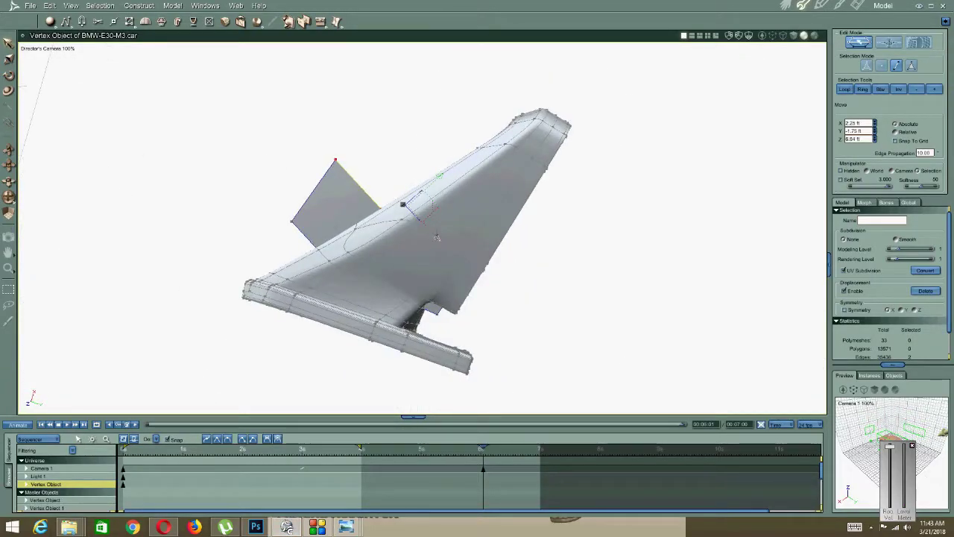
{"action": "left_click", "coordinate": [784, 37]}
{"action": "middle_click_drag", "start_coordinate": [395, 321], "coordinate": [413, 347]}
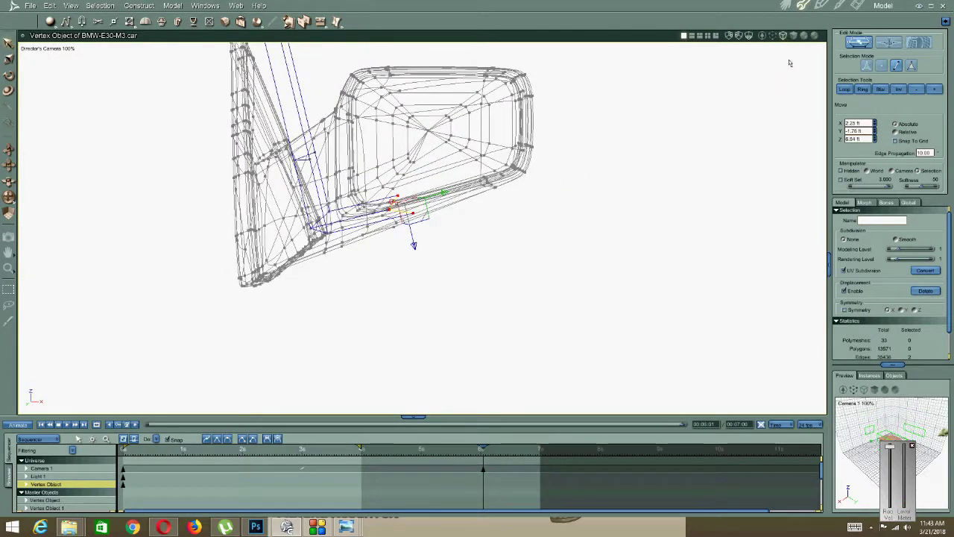
{"action": "left_click", "coordinate": [802, 36]}
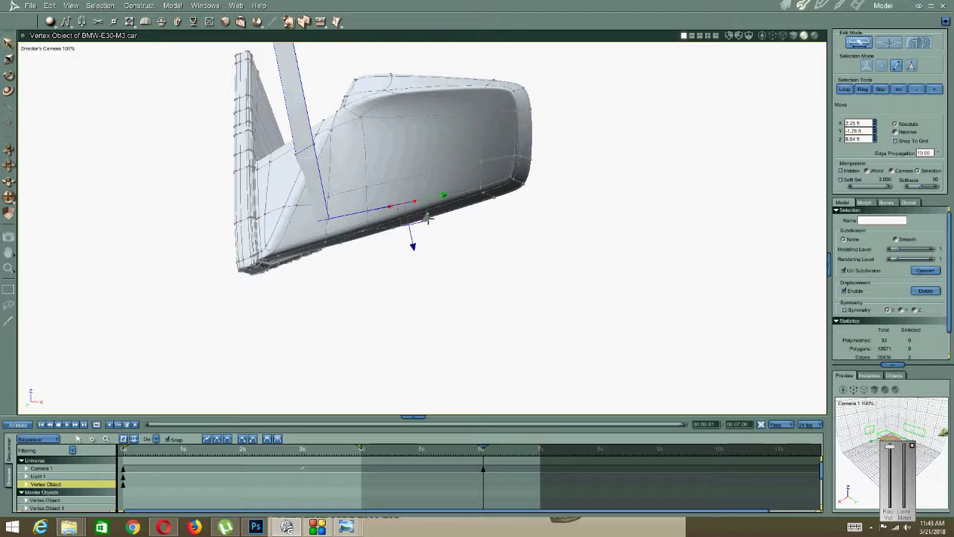
{"action": "middle_click_drag", "start_coordinate": [452, 218], "coordinate": [440, 262]}
{"action": "left_click", "coordinate": [9, 60]}
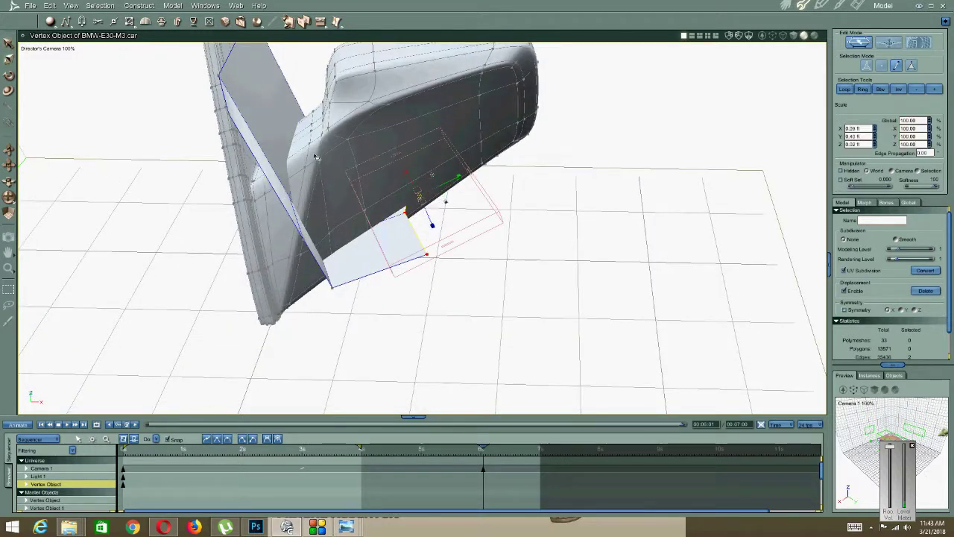
{"action": "left_click", "coordinate": [394, 203]}
{"action": "middle_click_drag", "start_coordinate": [392, 224], "coordinate": [331, 181]}
{"action": "middle_click_drag", "start_coordinate": [500, 183], "coordinate": [527, 187]}
Try to extrude the panel's free edges further along the mirror housing's underside.
{"action": "left_click", "coordinate": [161, 21]}
{"action": "mouse_move", "coordinate": [445, 224]}
{"action": "middle_mouse_down"}
{"action": "mouse_move", "coordinate": [442, 234]}
{"action": "mouse_move", "coordinate": [432, 230]}
{"action": "middle_mouse_up"}
{"action": "mouse_move", "coordinate": [391, 188]}
{"action": "left_mouse_down"}
{"action": "mouse_move", "coordinate": [386, 206]}
{"action": "mouse_move", "coordinate": [408, 184]}
{"action": "left_mouse_up"}
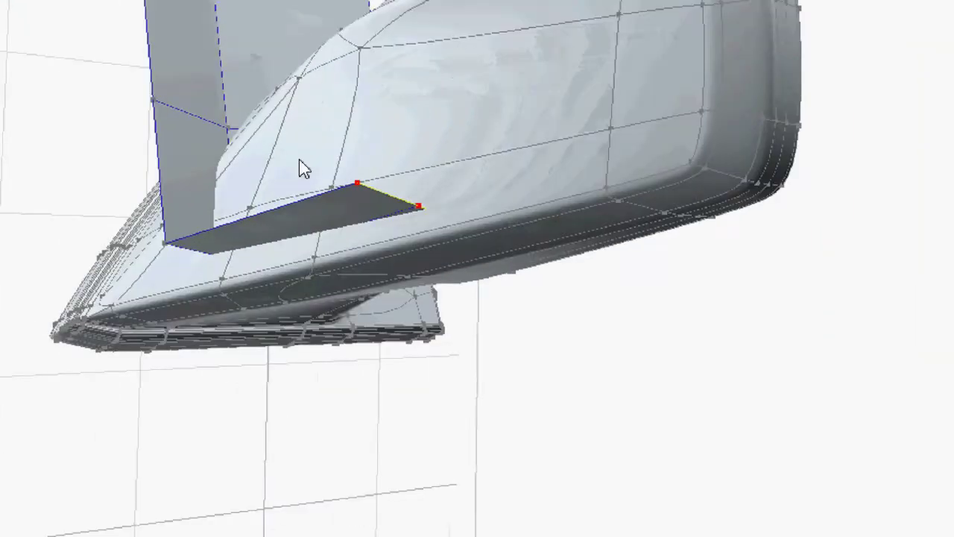
{"action": "right_click", "coordinate": [347, 176]}
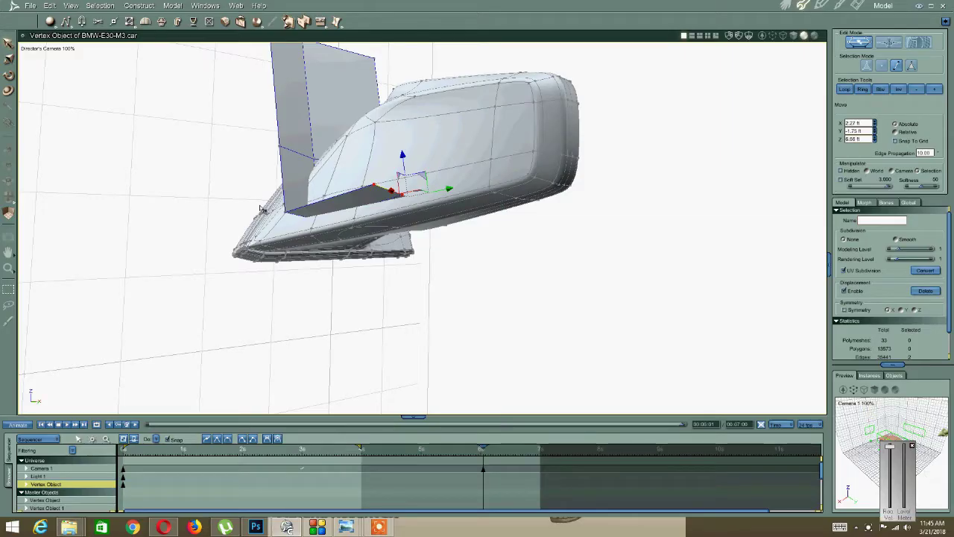
{"action": "middle_click_drag", "start_coordinate": [392, 214], "coordinate": [415, 232]}
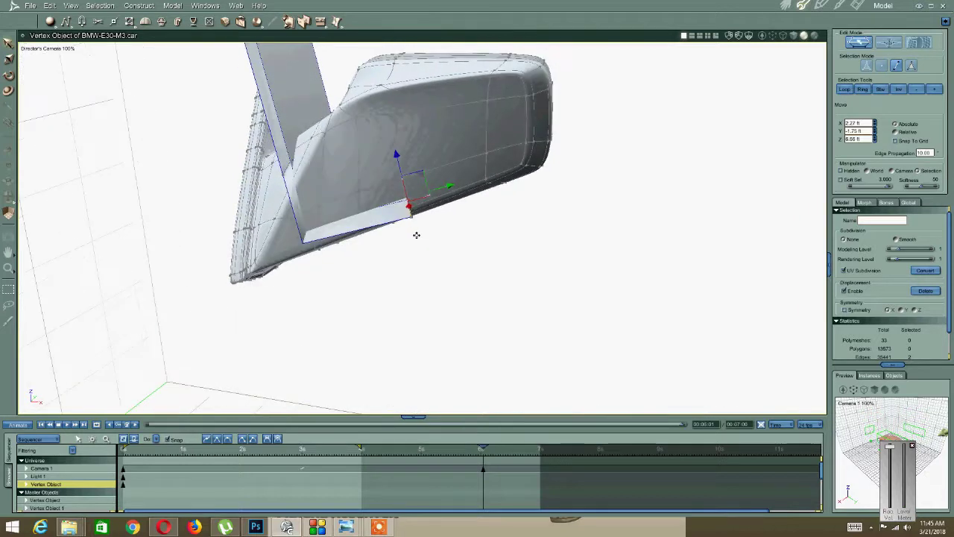
{"action": "left_click", "coordinate": [161, 22]}
{"action": "left_click", "coordinate": [409, 215]}
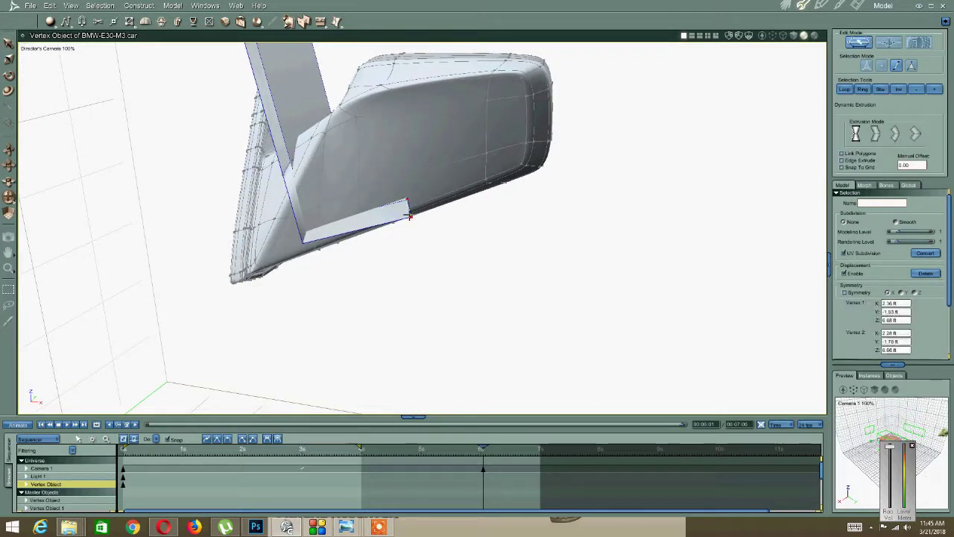
{"action": "left_click", "coordinate": [416, 244]}
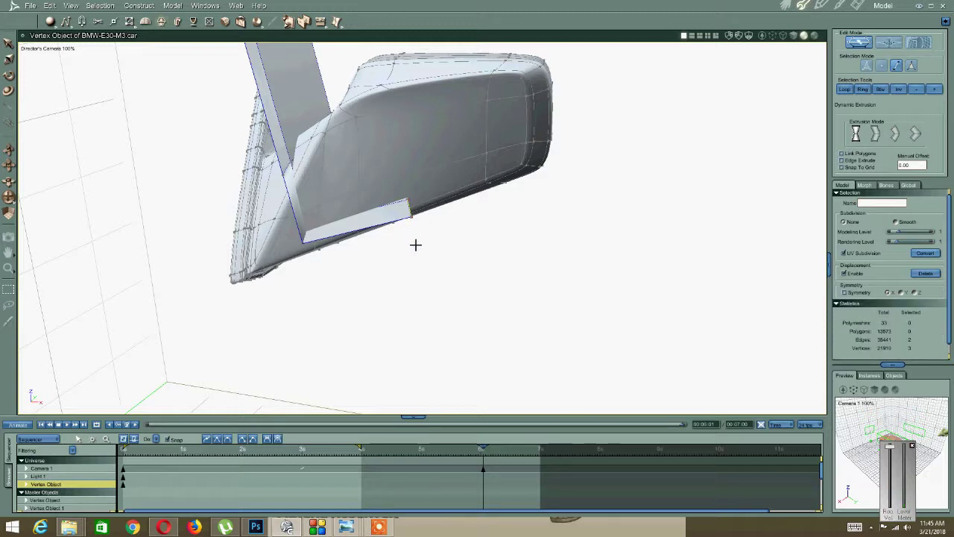
Reselect the panel's two free end edges and reposition them to about X 2.26, Y -1.75, Z 6.66 ft.
{"action": "middle_click_drag", "start_coordinate": [409, 245], "coordinate": [371, 216]}
{"action": "right_click", "coordinate": [371, 216]}
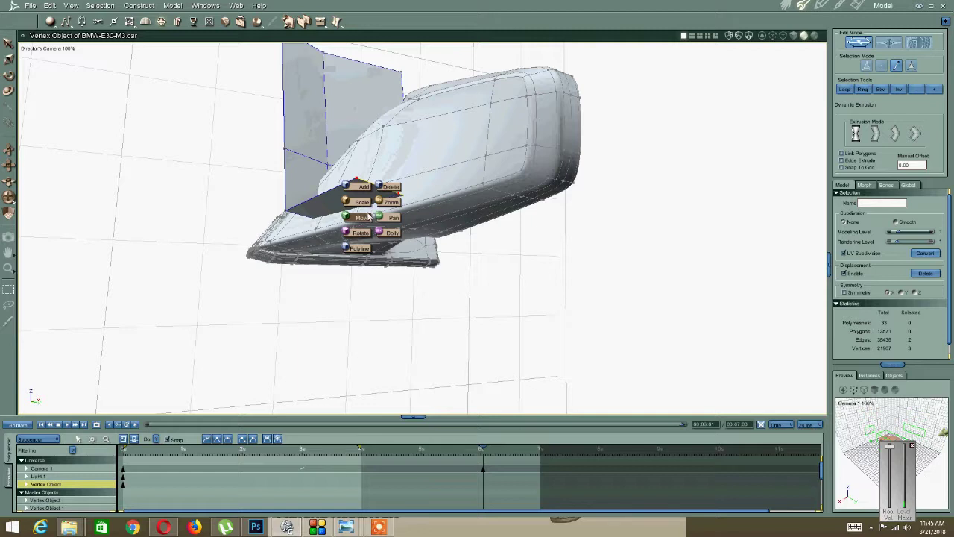
{"action": "left_click", "coordinate": [400, 215]}
{"action": "left_click", "coordinate": [407, 244]}
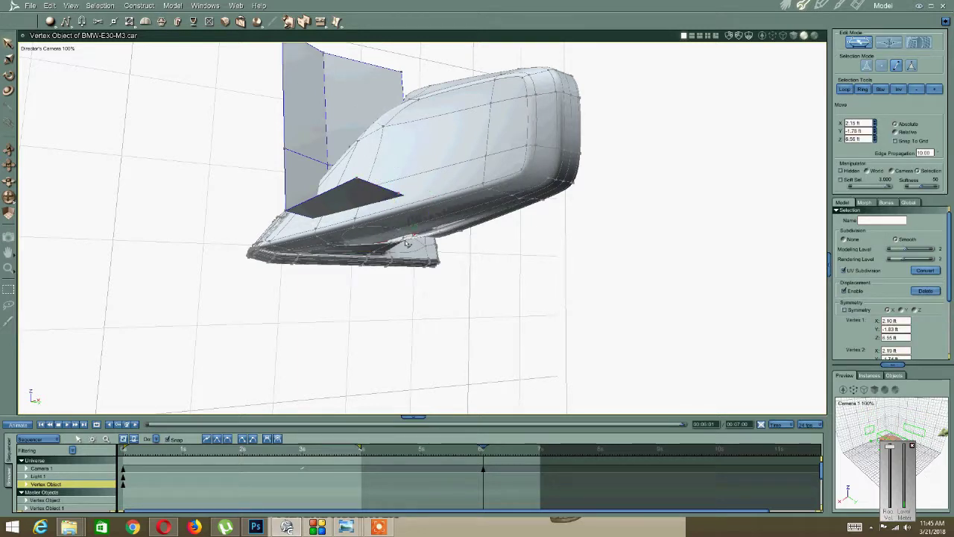
{"action": "left_click", "coordinate": [408, 237], "text": "shift"}
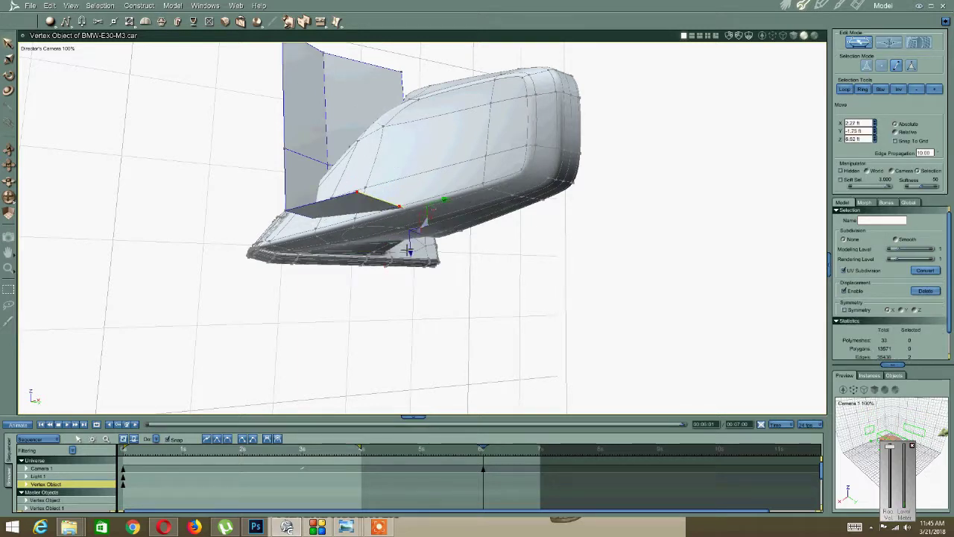
{"action": "middle_click_drag", "start_coordinate": [410, 252], "coordinate": [393, 237]}
{"action": "right_click", "coordinate": [391, 233]}
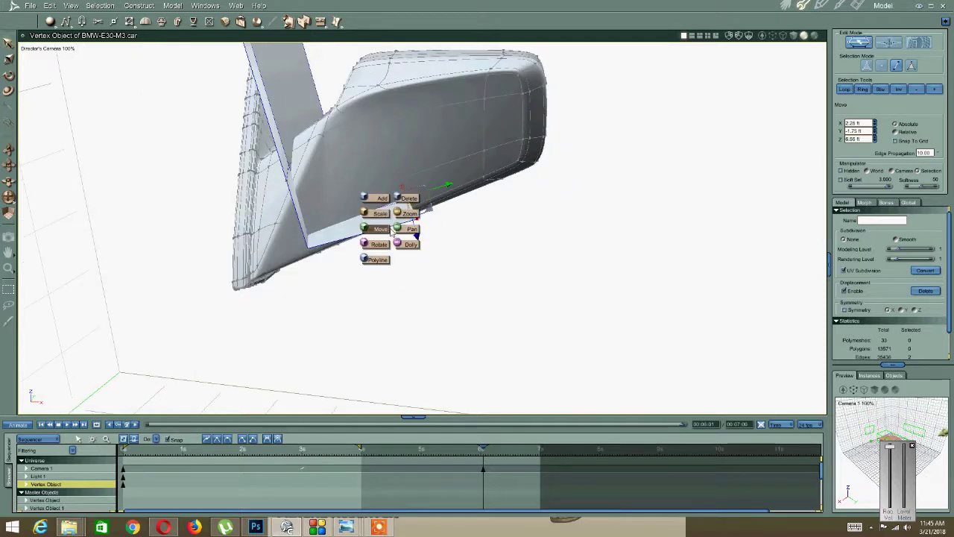
{"action": "left_click", "coordinate": [380, 229]}
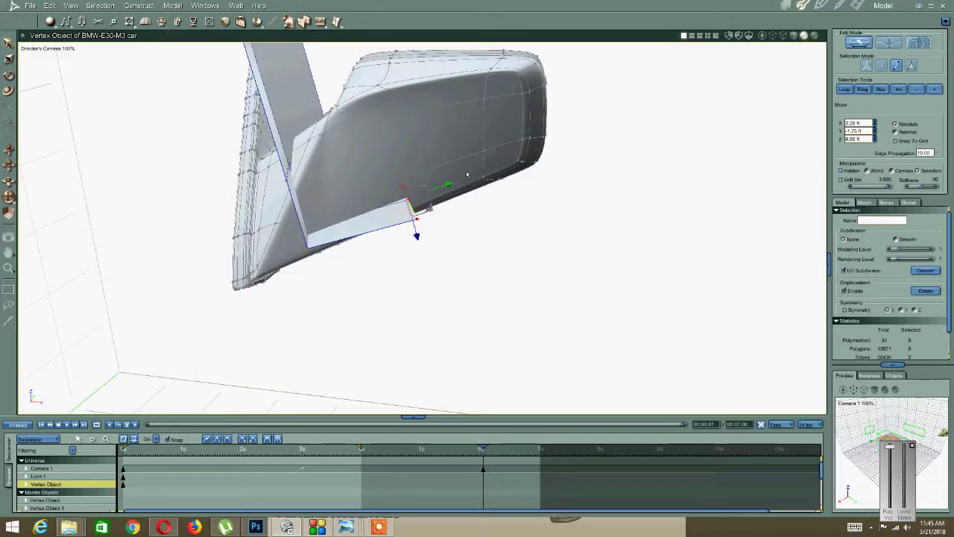
Extrude the panel's free end edges and pull the new edges down to a height of about Z 6.55 ft.
{"action": "key", "text": "e"}
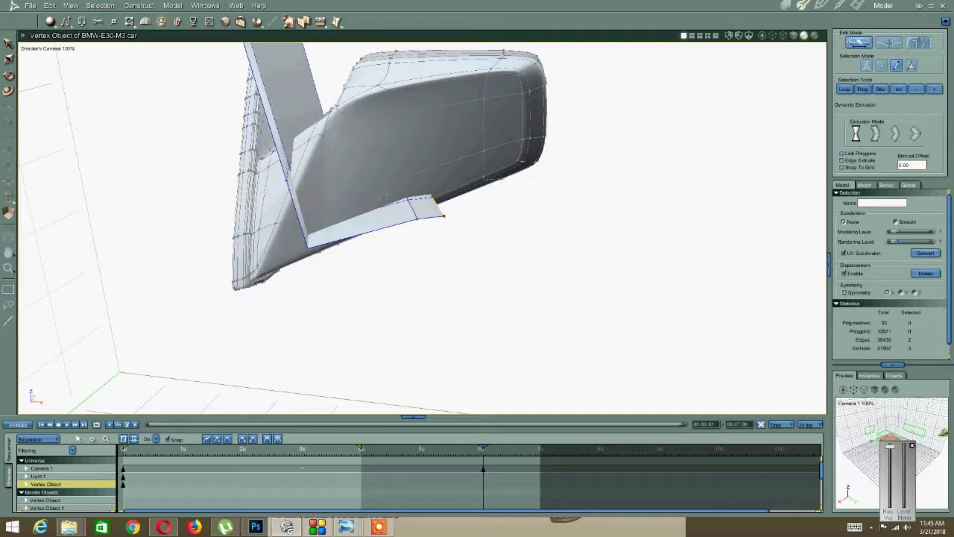
{"action": "left_click", "coordinate": [404, 188]}
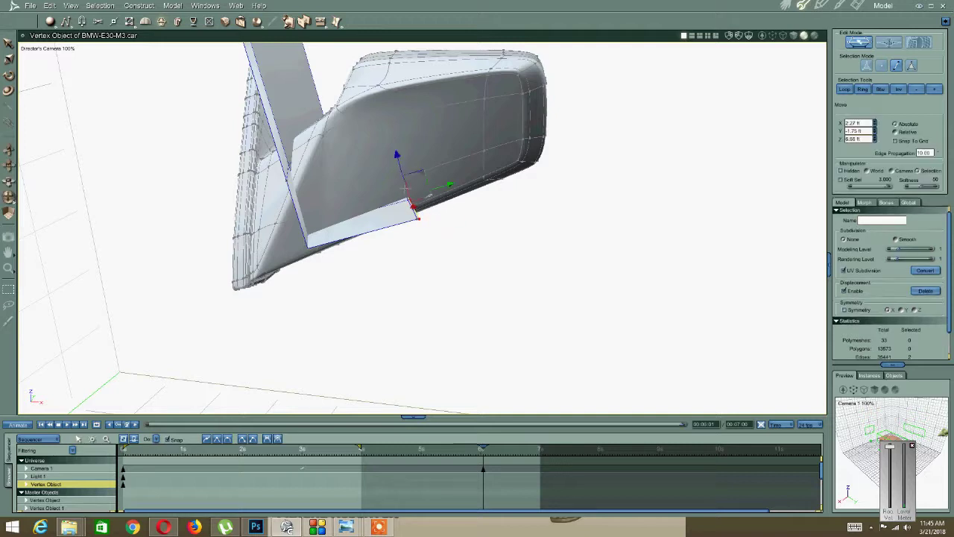
{"action": "middle_click_drag", "start_coordinate": [405, 192], "coordinate": [377, 128]}
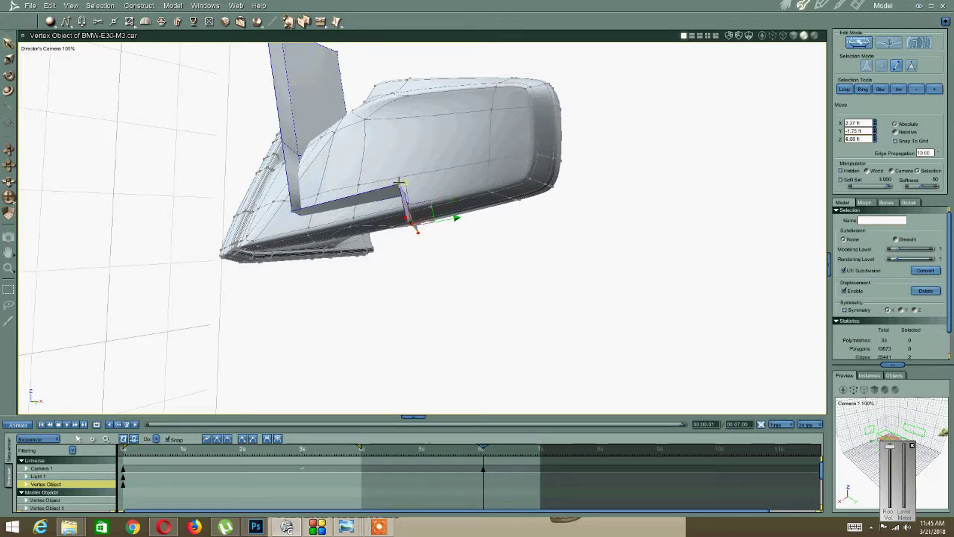
{"action": "middle_click_drag", "start_coordinate": [465, 173], "coordinate": [417, 182]}
{"action": "left_click_drag", "start_coordinate": [412, 185], "coordinate": [415, 197]}
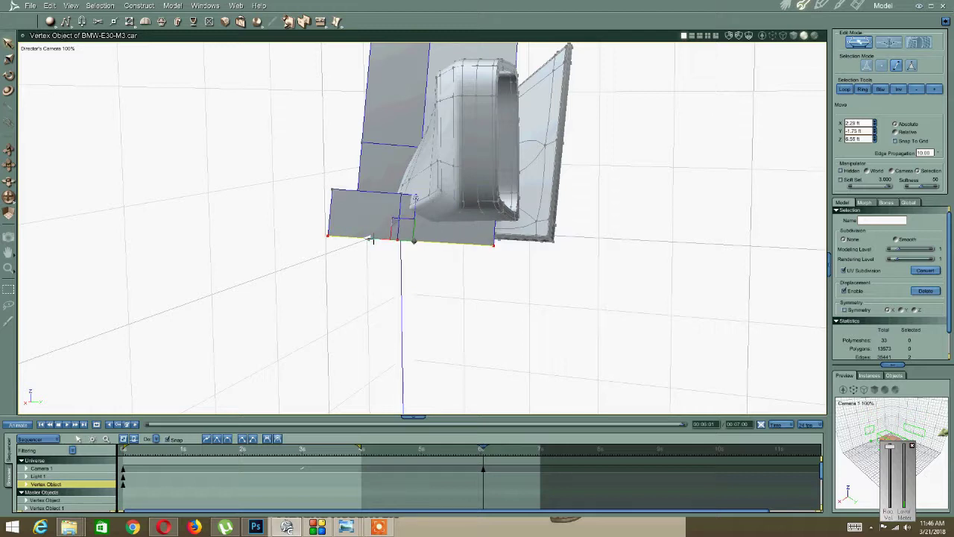
In wireframe display, select the short end edge of the newly extruded strip outside the mirror housing and shift it slightly.
{"action": "middle_click_drag", "start_coordinate": [442, 181], "coordinate": [470, 82]}
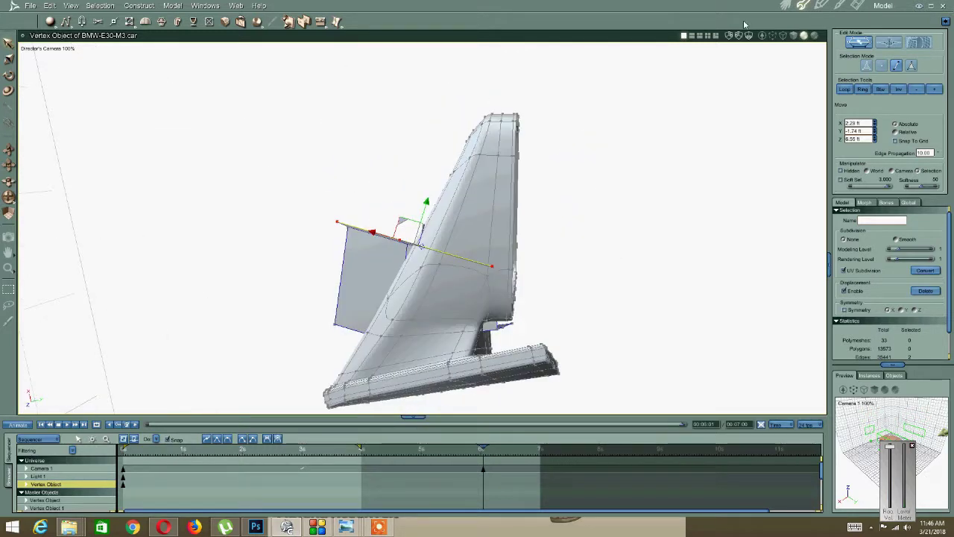
{"action": "left_click", "coordinate": [782, 36]}
{"action": "middle_click_drag", "start_coordinate": [579, 175], "coordinate": [514, 199]}
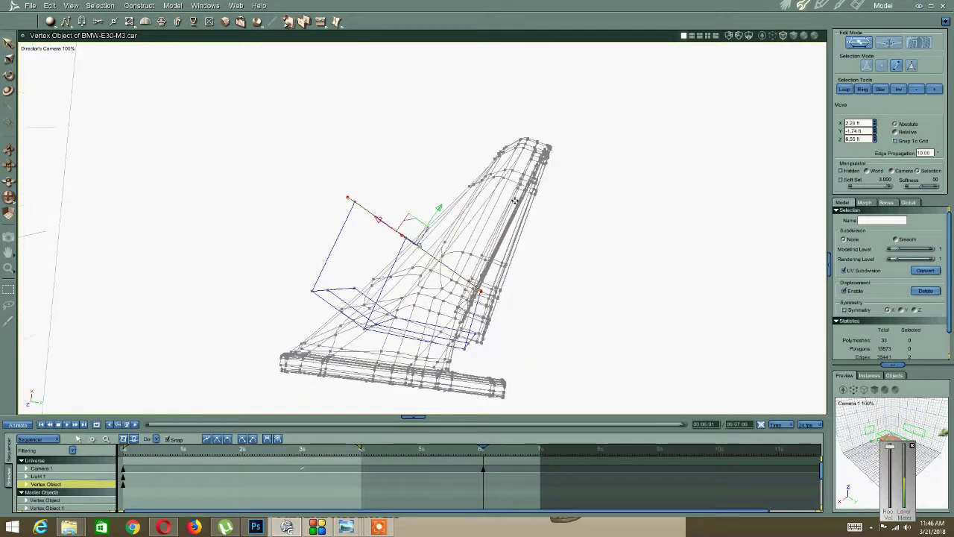
{"action": "middle_click_drag", "start_coordinate": [396, 217], "coordinate": [395, 228]}
{"action": "left_click", "coordinate": [356, 182]}
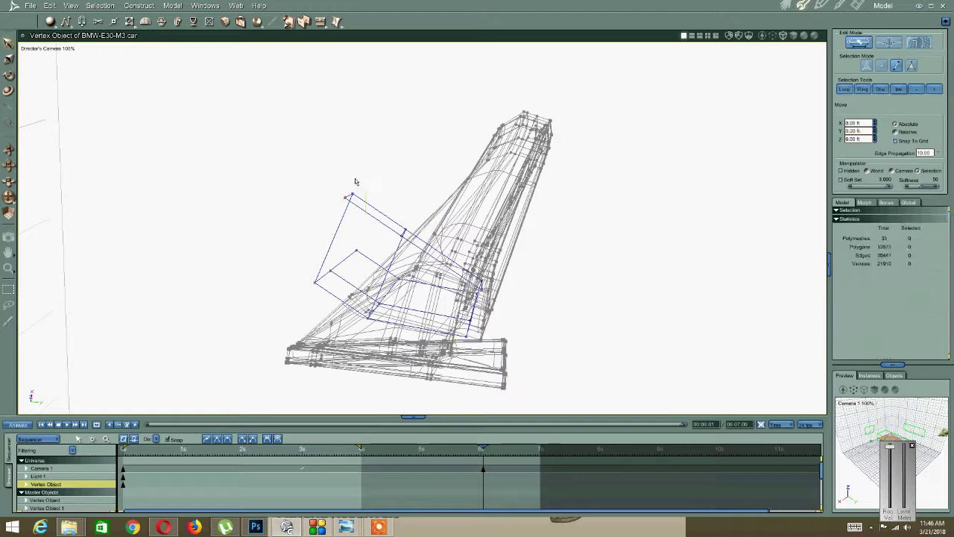
{"action": "left_click", "coordinate": [349, 195]}
{"action": "middle_click_drag", "start_coordinate": [350, 196], "coordinate": [424, 199]}
{"action": "middle_click_drag", "start_coordinate": [409, 116], "coordinate": [533, 206]}
{"action": "left_click_drag", "start_coordinate": [549, 243], "coordinate": [567, 246]}
{"action": "middle_click_drag", "start_coordinate": [526, 241], "coordinate": [467, 308]}
Select the strip's opposite end edge and move it to about X 2.28, Y -1.56, Z 6.61 ft, checking it in shaded display.
{"action": "left_click", "coordinate": [466, 308]}
{"action": "left_click", "coordinate": [471, 260]}
{"action": "middle_click_drag", "start_coordinate": [472, 259], "coordinate": [505, 238]}
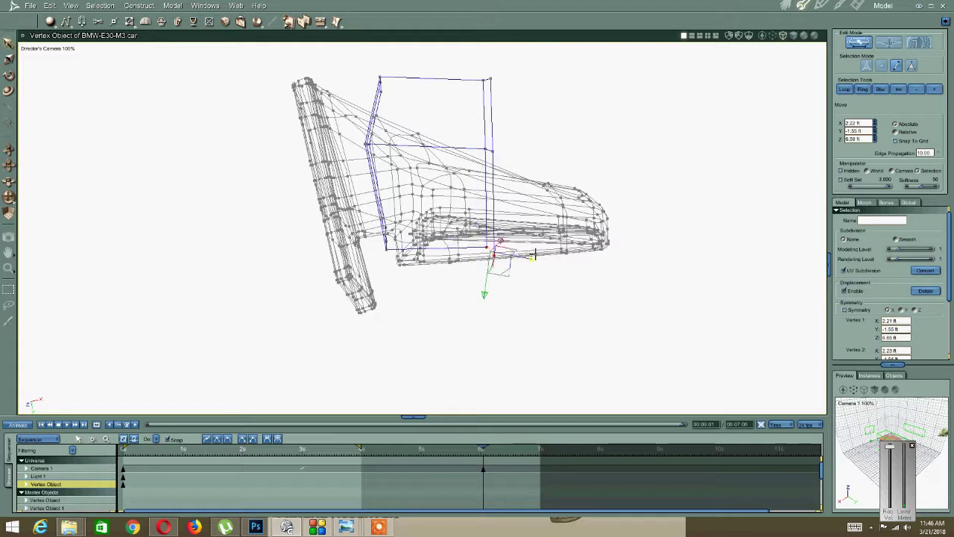
{"action": "middle_click_drag", "start_coordinate": [451, 196], "coordinate": [369, 276]}
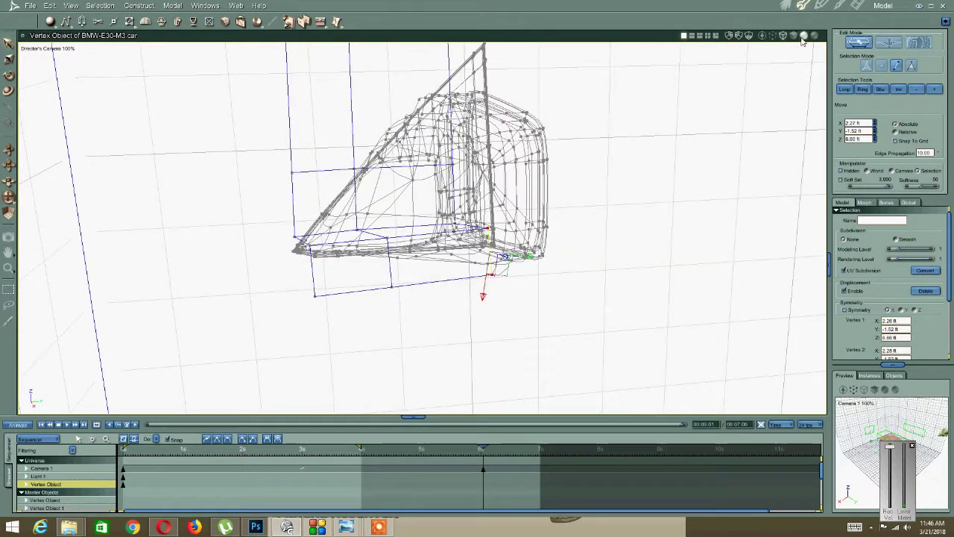
{"action": "left_click", "coordinate": [803, 36]}
{"action": "mouse_move", "coordinate": [450, 209]}
{"action": "middle_mouse_down"}
{"action": "mouse_move", "coordinate": [424, 117]}
{"action": "mouse_move", "coordinate": [439, 111]}
{"action": "middle_mouse_up"}
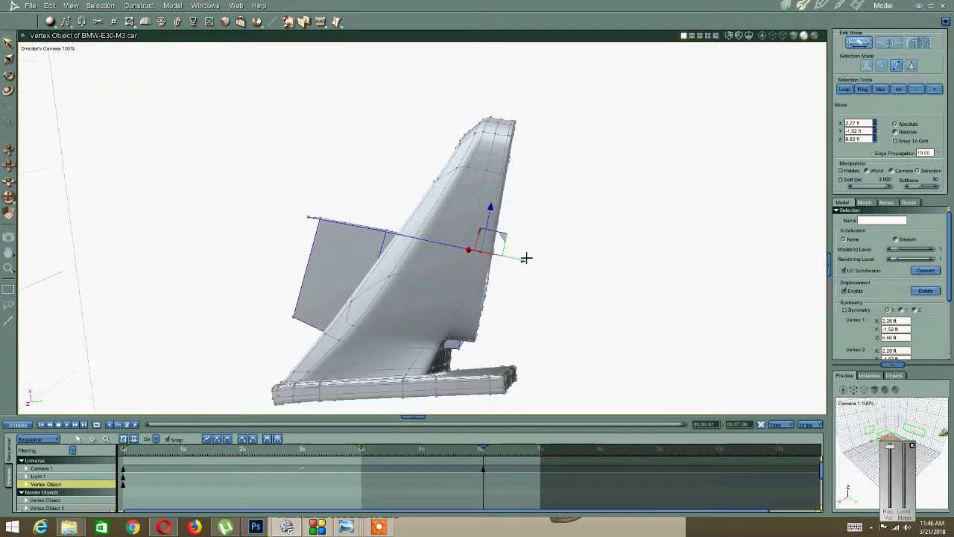
{"action": "mouse_move", "coordinate": [465, 247]}
{"action": "middle_mouse_down"}
{"action": "mouse_move", "coordinate": [426, 234]}
{"action": "mouse_move", "coordinate": [458, 245]}
{"action": "middle_mouse_up"}
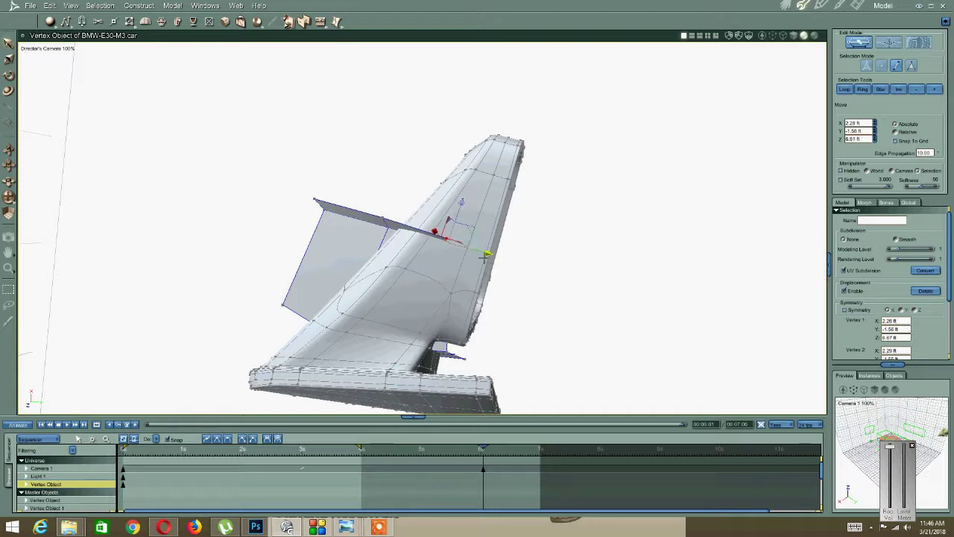
Adjust the strip's free end edge to about X 2.28, Y -1.58, Z 6.62 ft and clear the selection.
{"action": "middle_click_drag", "start_coordinate": [476, 273], "coordinate": [475, 332]}
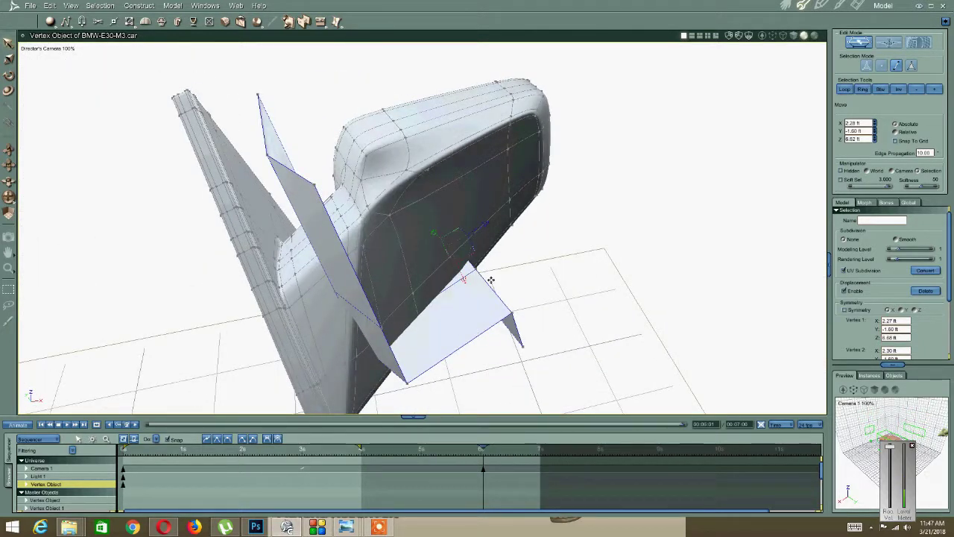
{"action": "middle_click_drag", "start_coordinate": [483, 289], "coordinate": [456, 209]}
{"action": "left_click_drag", "start_coordinate": [454, 220], "coordinate": [456, 211]}
{"action": "middle_click_drag", "start_coordinate": [611, 283], "coordinate": [392, 224]}
{"action": "scroll", "coordinate": [403, 234], "scroll_direction": "down", "scroll_amount": 5}
{"action": "left_click", "coordinate": [475, 302]}
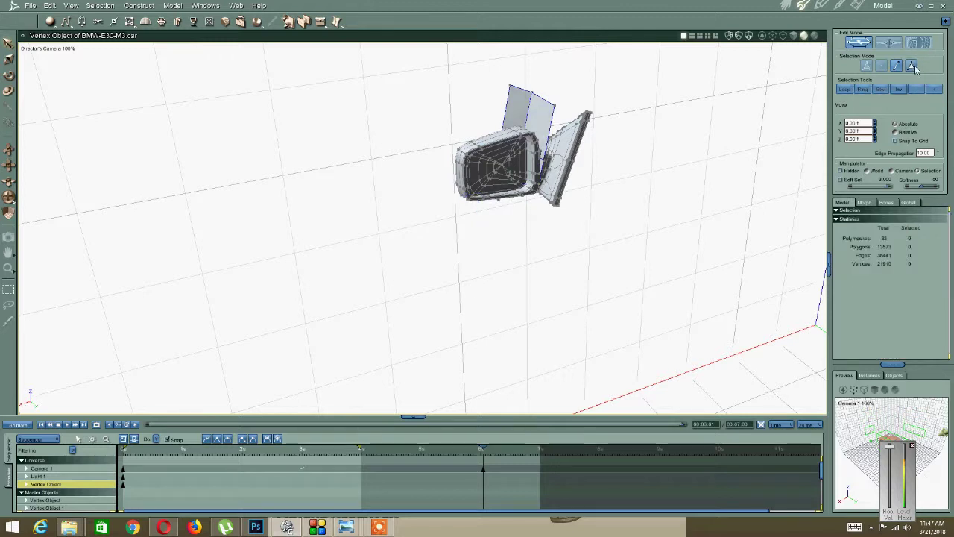
Select the polygons of the mirror glass in polygon mode and hide them to expose the housing's interior.
{"action": "left_click", "coordinate": [506, 168]}
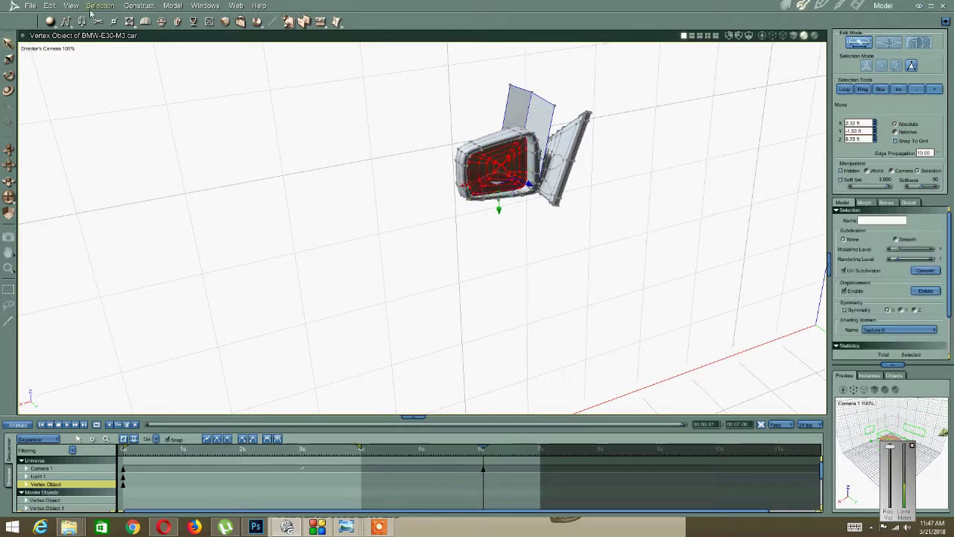
{"action": "left_click", "coordinate": [71, 6]}
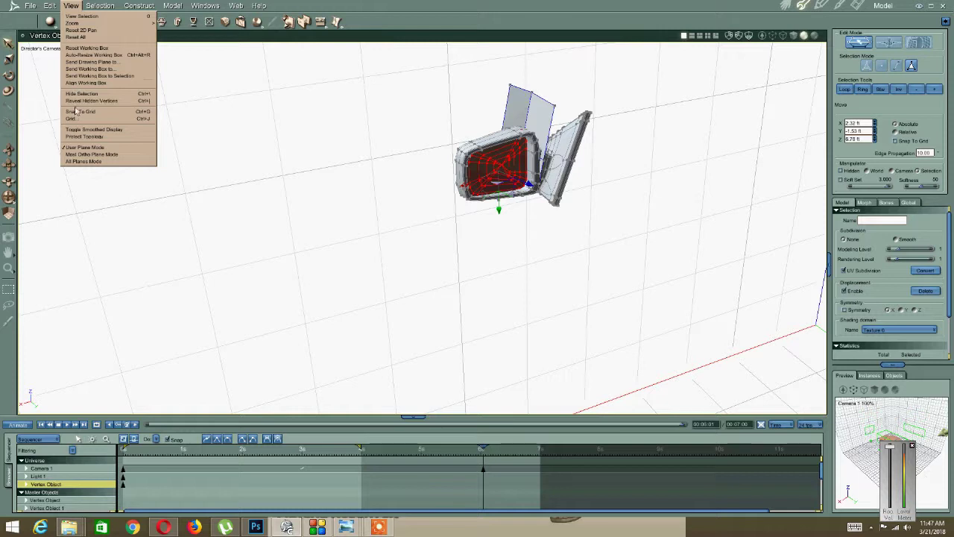
{"action": "left_click", "coordinate": [81, 93]}
Delete the three polygons around the lower corner of the housing's inner wall, on the side nearest the mount.
{"action": "middle_click_drag", "start_coordinate": [437, 147], "coordinate": [438, 196]}
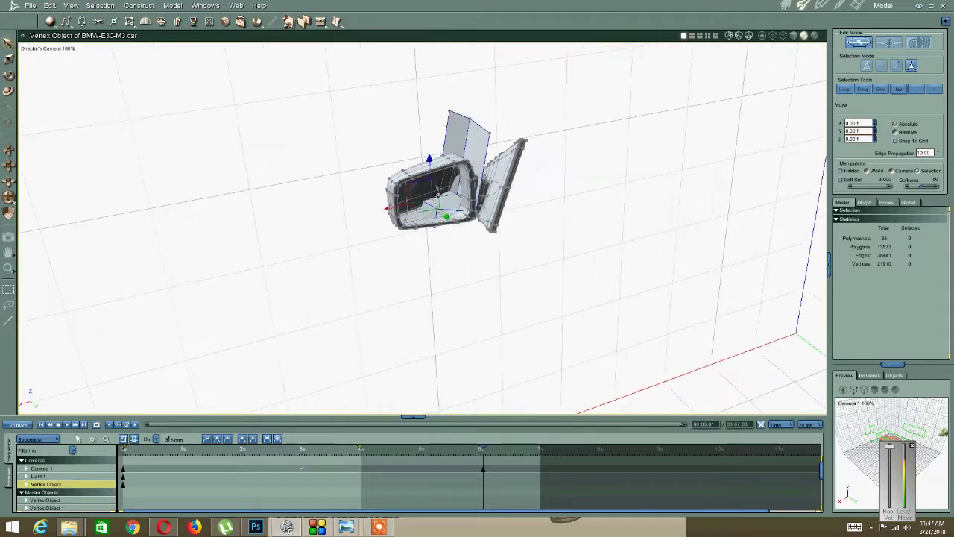
{"action": "scroll", "coordinate": [465, 210], "scroll_direction": "up", "scroll_amount": 8}
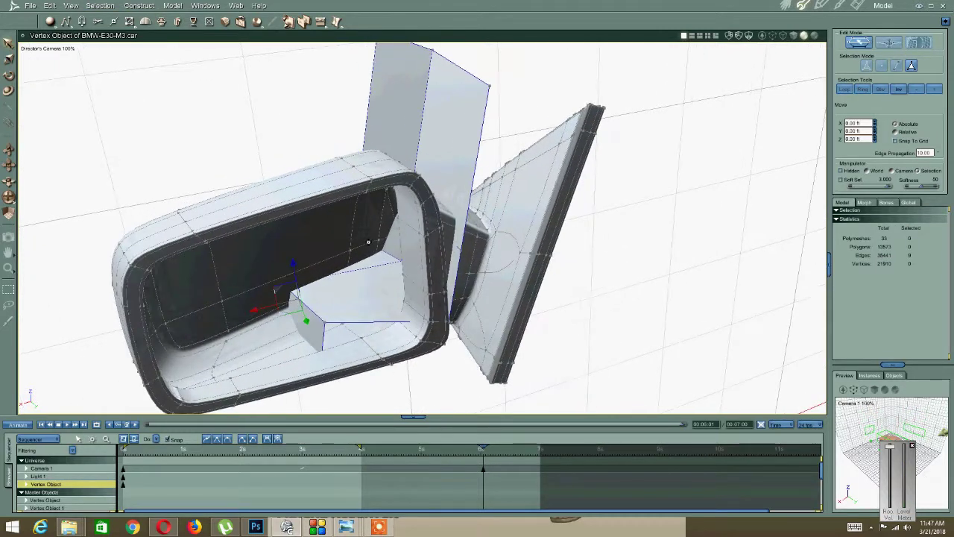
{"action": "middle_click_drag", "start_coordinate": [383, 238], "coordinate": [386, 218]}
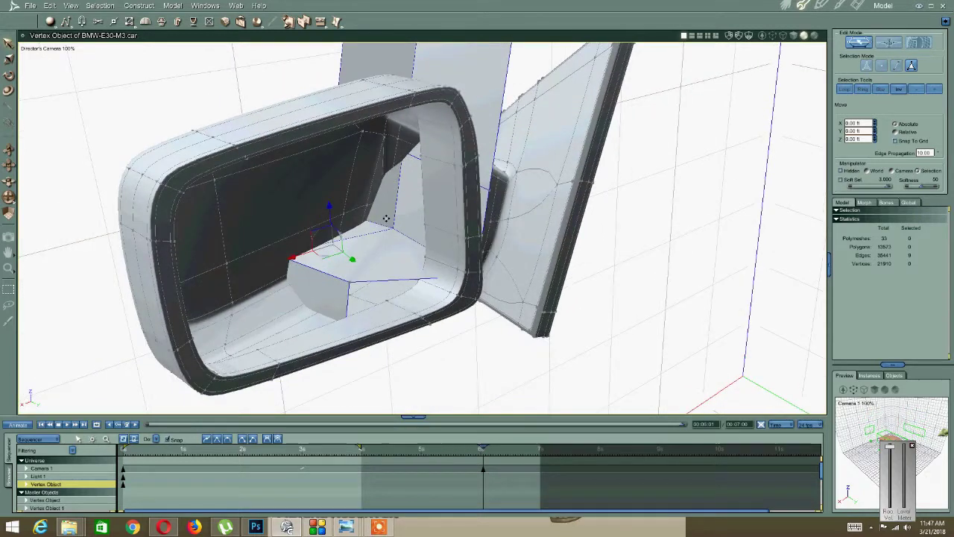
{"action": "left_click", "coordinate": [441, 273]}
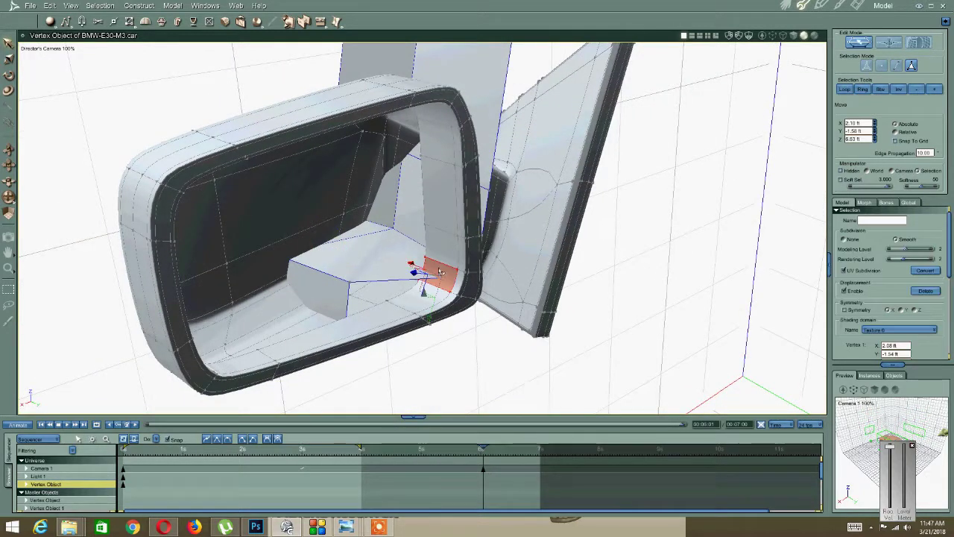
{"action": "left_click", "coordinate": [428, 309], "text": "shift"}
{"action": "left_click", "coordinate": [434, 255], "text": "shift"}
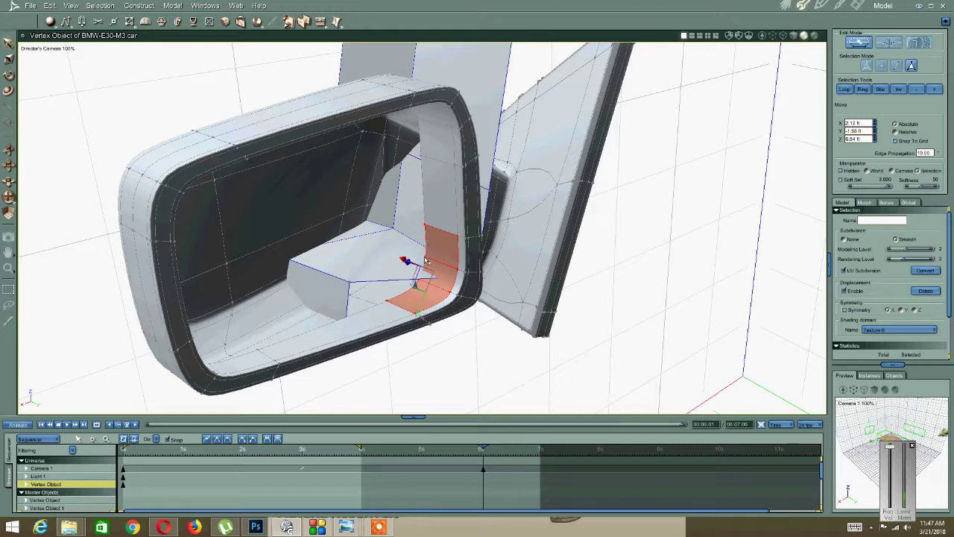
{"action": "key", "text": "Delete"}
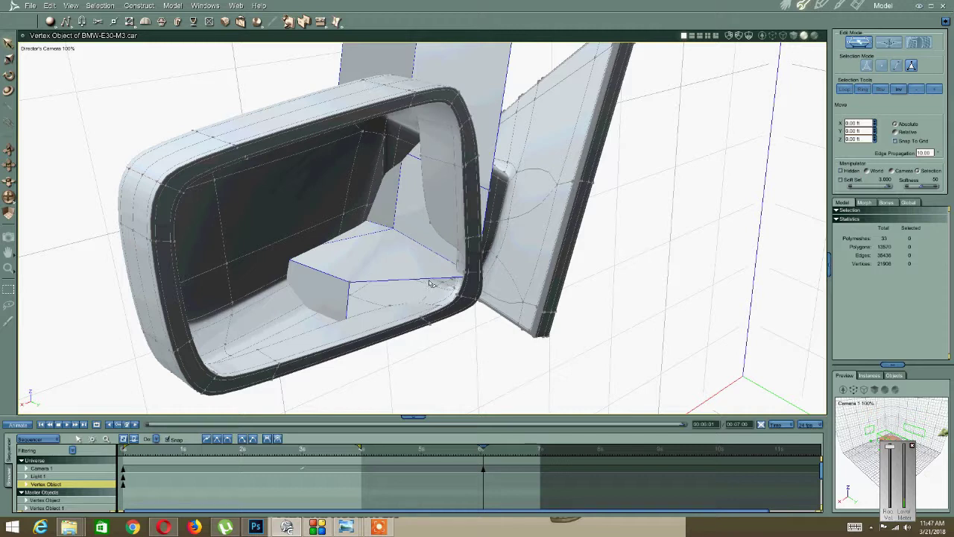
Delete the adjoining long polygon along the bottom of the housing's inner wall.
{"action": "left_click", "coordinate": [408, 288]}
{"action": "mouse_move", "coordinate": [351, 301]}
{"action": "middle_mouse_down"}
{"action": "mouse_move", "coordinate": [389, 295]}
{"action": "mouse_move", "coordinate": [364, 305]}
{"action": "middle_mouse_up"}
{"action": "left_click", "coordinate": [396, 335]}
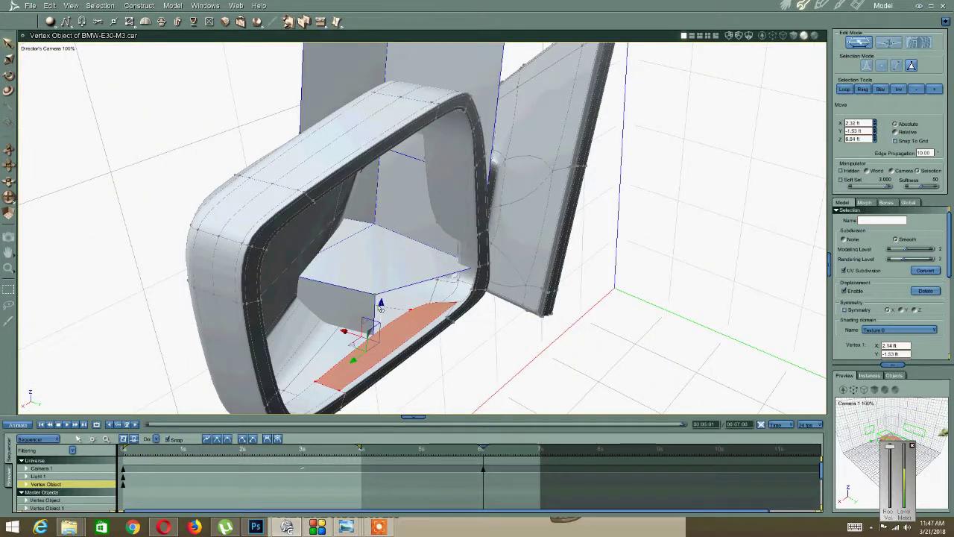
{"action": "key", "text": "Delete"}
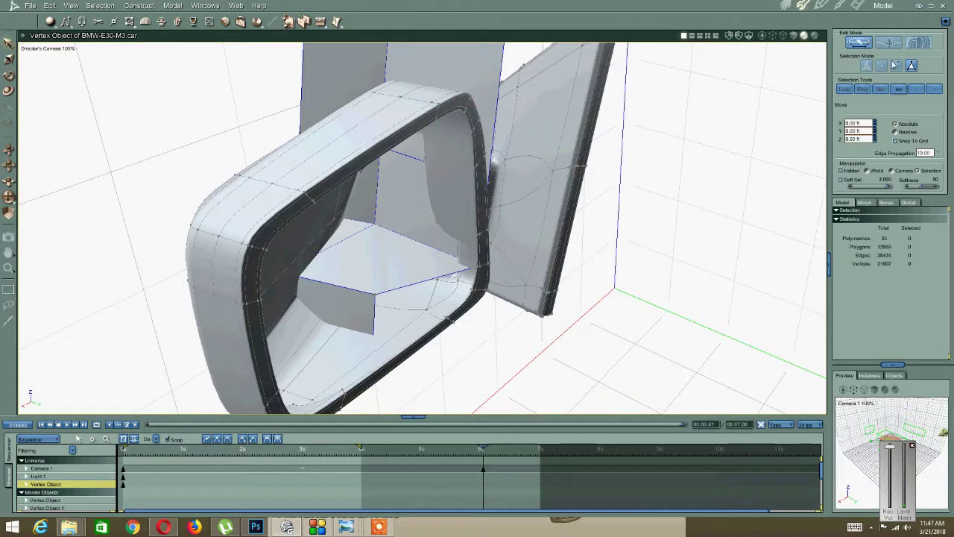
Select the short corner edge of the strip inside the housing and move it to about X 2.28, Y -1.55, Z 6.61 ft.
{"action": "left_click", "coordinate": [378, 311]}
{"action": "middle_click_drag", "start_coordinate": [378, 311], "coordinate": [416, 334]}
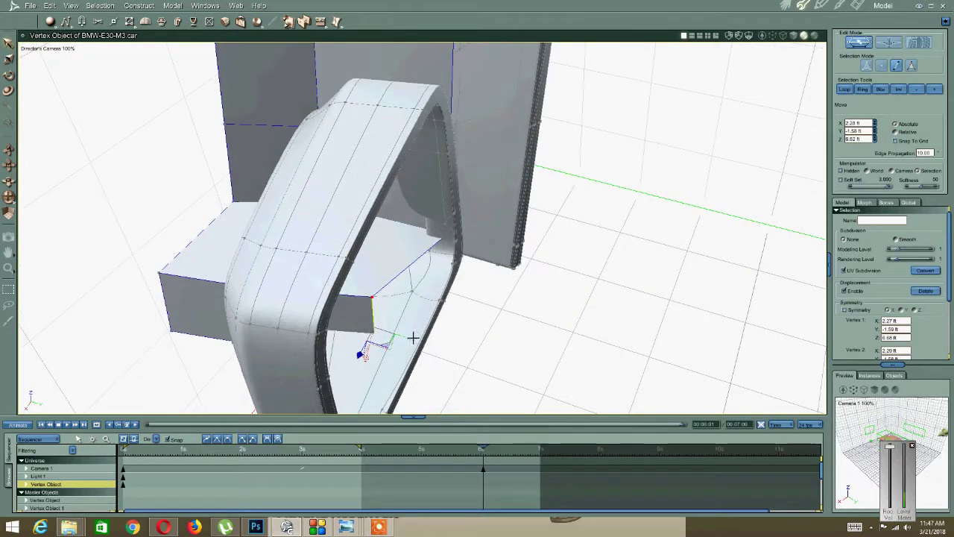
{"action": "middle_click_drag", "start_coordinate": [382, 362], "coordinate": [279, 351]}
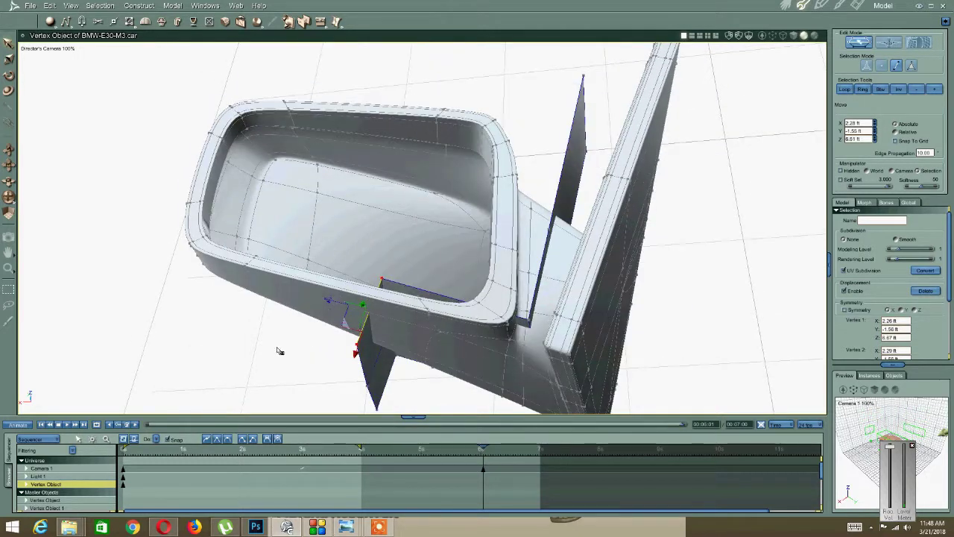
{"action": "left_click", "coordinate": [279, 349]}
Extrude the strip's long edge inside the housing and pull the new edge down to form a front face.
{"action": "left_click", "coordinate": [430, 296]}
{"action": "middle_click_drag", "start_coordinate": [430, 296], "coordinate": [398, 320]}
{"action": "left_click", "coordinate": [161, 23]}
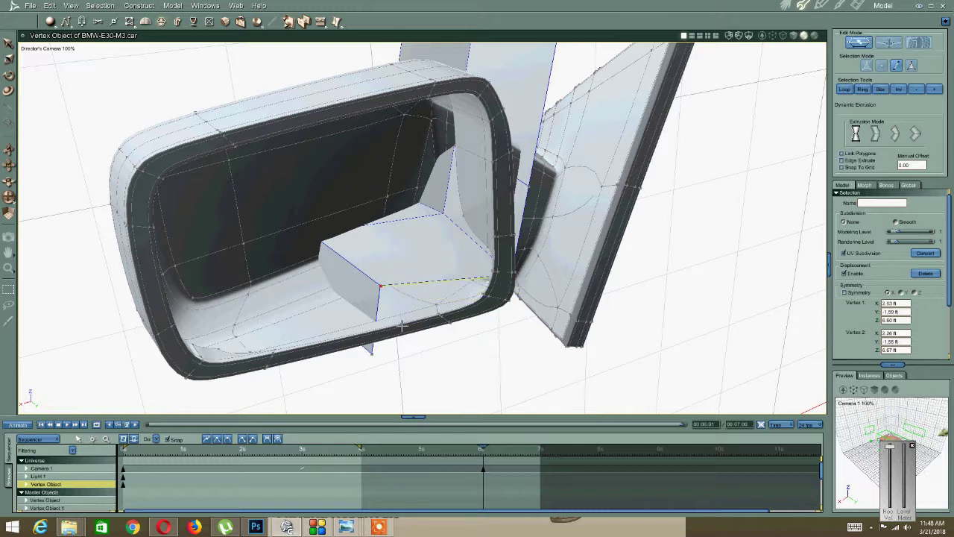
{"action": "middle_click_drag", "start_coordinate": [402, 326], "coordinate": [364, 289]}
{"action": "right_click", "coordinate": [363, 289]}
{"action": "left_click", "coordinate": [356, 285]}
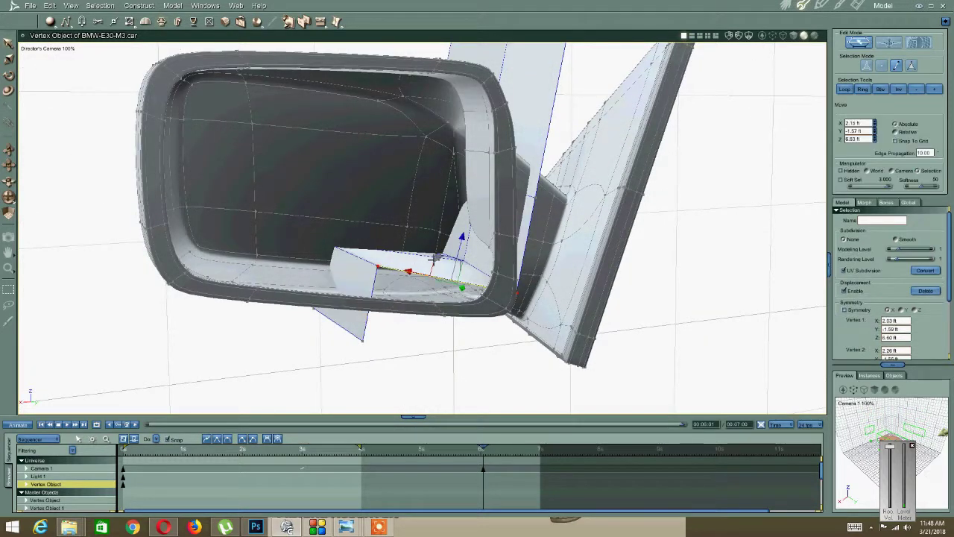
{"action": "left_click_drag", "start_coordinate": [458, 255], "coordinate": [450, 313]}
{"action": "middle_click_drag", "start_coordinate": [388, 318], "coordinate": [361, 315]}
Select the coinciding vertices at the new face's lower outer corner and weld them together.
{"action": "left_click", "coordinate": [325, 372]}
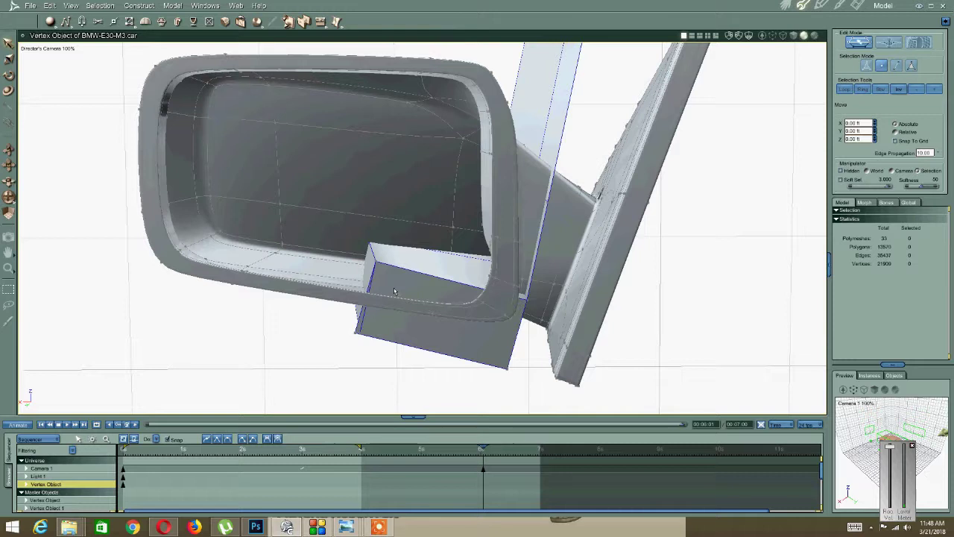
{"action": "left_click_drag", "start_coordinate": [358, 362], "coordinate": [298, 328]}
{"action": "left_click", "coordinate": [172, 5]}
{"action": "left_click", "coordinate": [195, 223]}
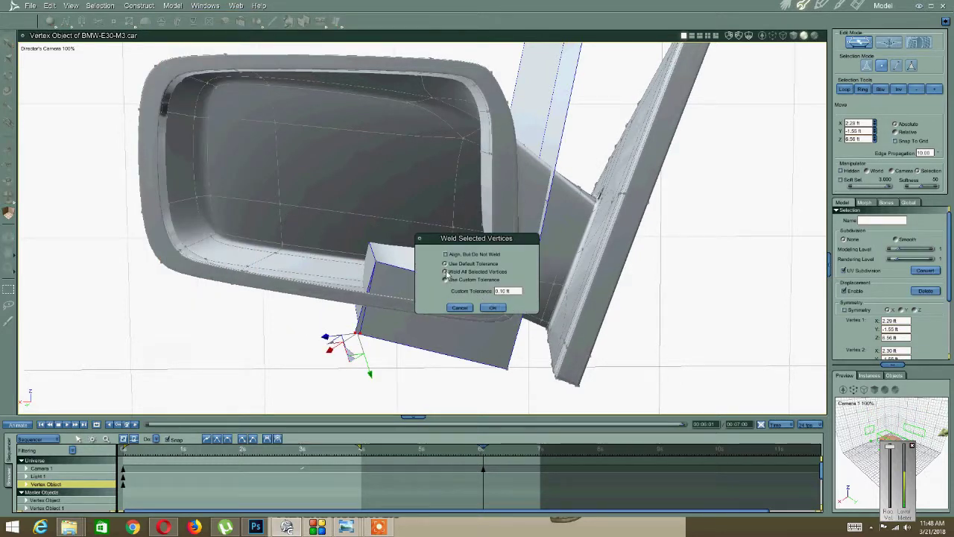
{"action": "left_click", "coordinate": [492, 307]}
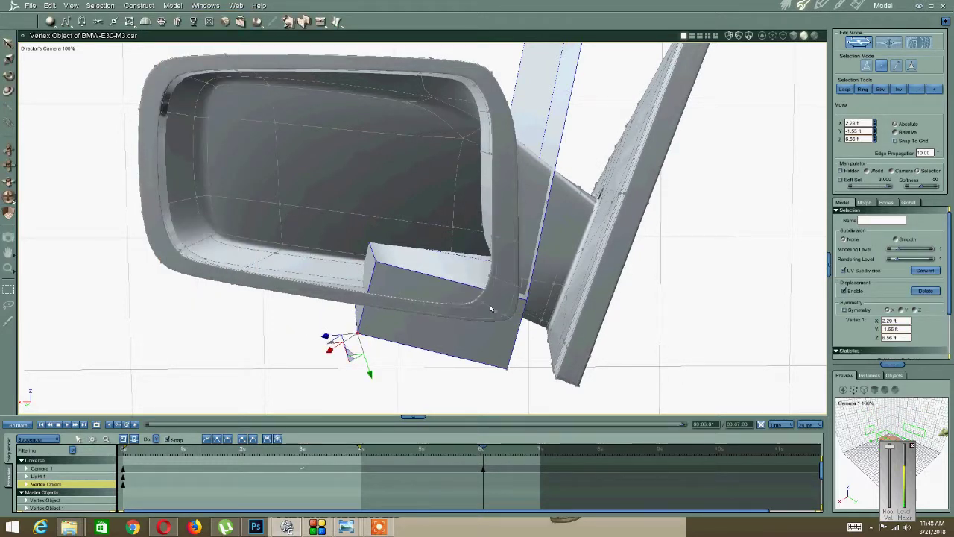
Select the entire mirror mesh, turn off its subdivision smoothing, and clear the selection.
{"action": "double_click", "coordinate": [420, 278]}
{"action": "middle_click_drag", "start_coordinate": [374, 276], "coordinate": [481, 155]}
{"action": "double_click", "coordinate": [359, 239]}
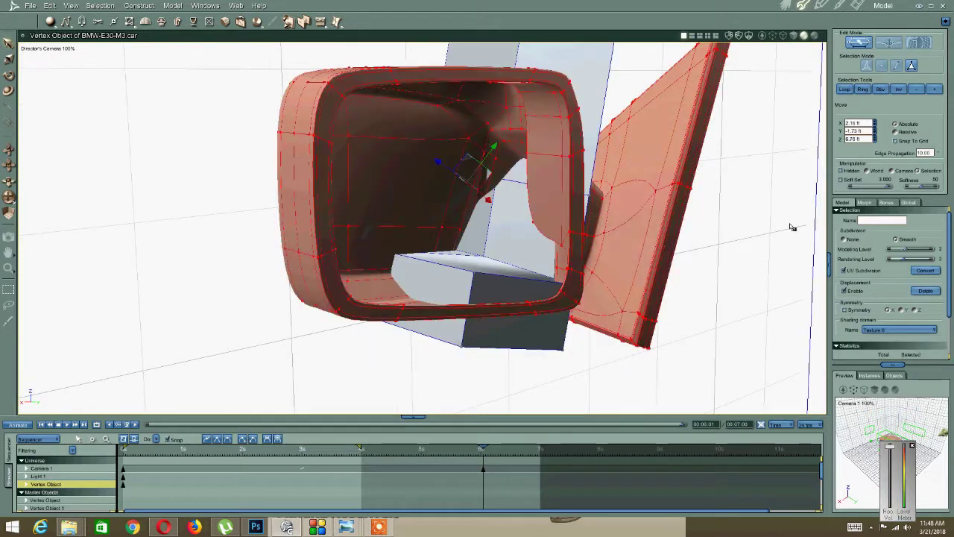
{"action": "middle_click_drag", "start_coordinate": [844, 243], "coordinate": [425, 205]}
{"action": "left_click_drag", "start_coordinate": [424, 182], "coordinate": [424, 199]}
{"action": "middle_click_drag", "start_coordinate": [423, 199], "coordinate": [459, 304]}
{"action": "scroll", "coordinate": [459, 304], "scroll_direction": "down", "scroll_amount": 5}
{"action": "middle_click_drag", "start_coordinate": [497, 264], "coordinate": [487, 357]}
{"action": "left_click", "coordinate": [486, 357]}
{"action": "double_click", "coordinate": [474, 269]}
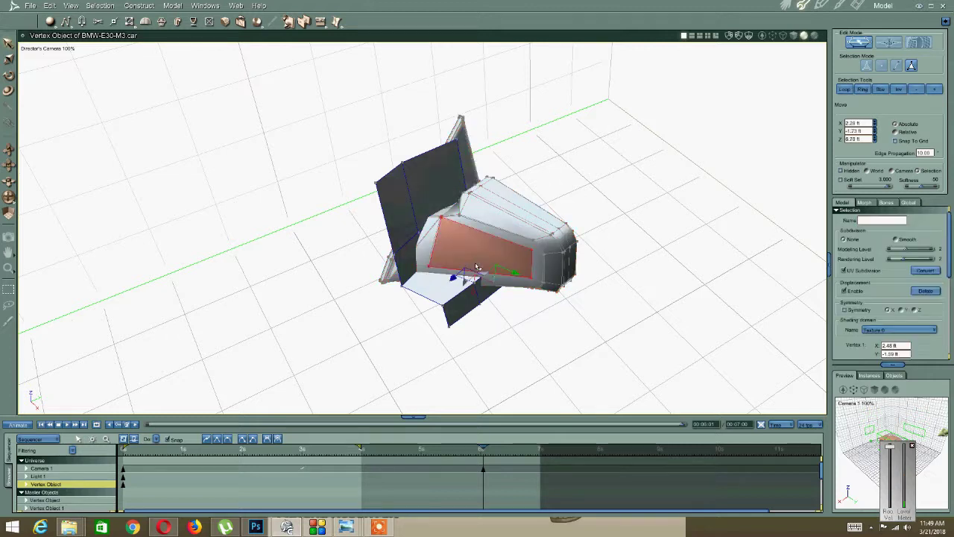
{"action": "middle_click_drag", "start_coordinate": [433, 281], "coordinate": [485, 280]}
{"action": "left_click", "coordinate": [453, 378]}
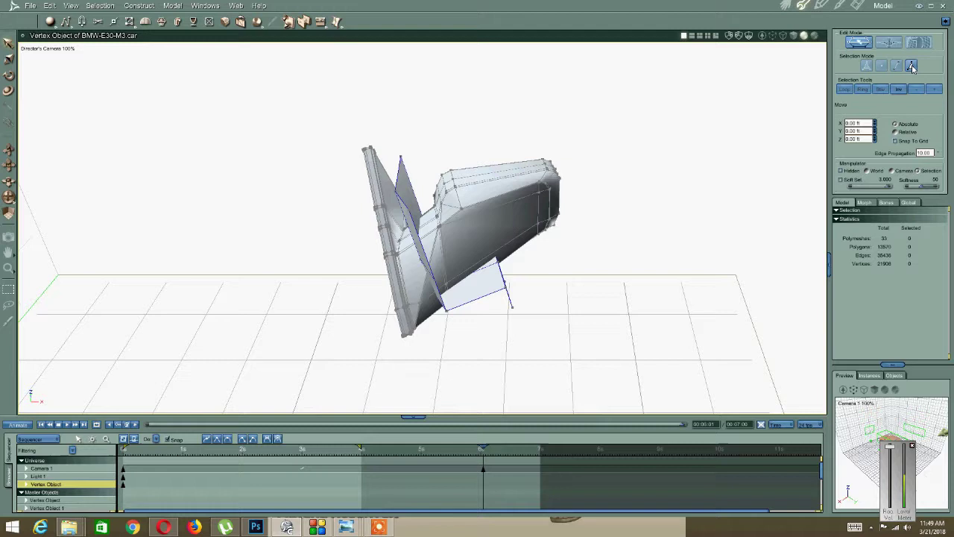
Select the large outer polygons of the mirror housing together with the adjoining polygons on the mounting arm.
{"action": "left_click", "coordinate": [475, 239]}
{"action": "middle_click_drag", "start_coordinate": [456, 249], "coordinate": [430, 245]}
{"action": "left_click", "coordinate": [439, 248], "text": "shift"}
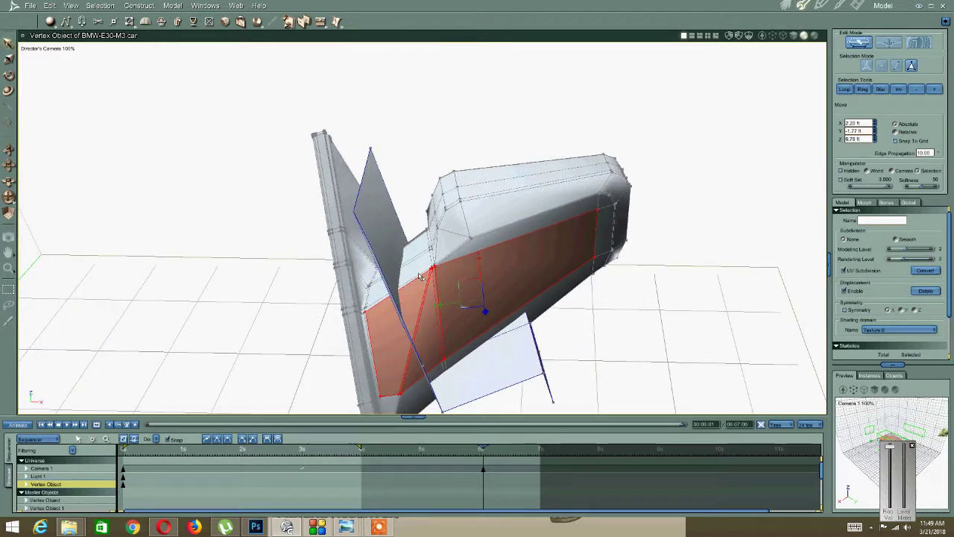
{"action": "left_click", "coordinate": [421, 263], "text": "shift"}
{"action": "middle_click_drag", "start_coordinate": [421, 259], "coordinate": [416, 216]}
{"action": "mouse_move", "coordinate": [420, 261]}
{"action": "middle_mouse_down"}
{"action": "mouse_move", "coordinate": [422, 287]}
{"action": "mouse_move", "coordinate": [395, 316]}
{"action": "mouse_move", "coordinate": [377, 310]}
{"action": "mouse_move", "coordinate": [378, 319]}
{"action": "mouse_move", "coordinate": [352, 299]}
{"action": "mouse_move", "coordinate": [424, 252]}
{"action": "middle_mouse_up"}
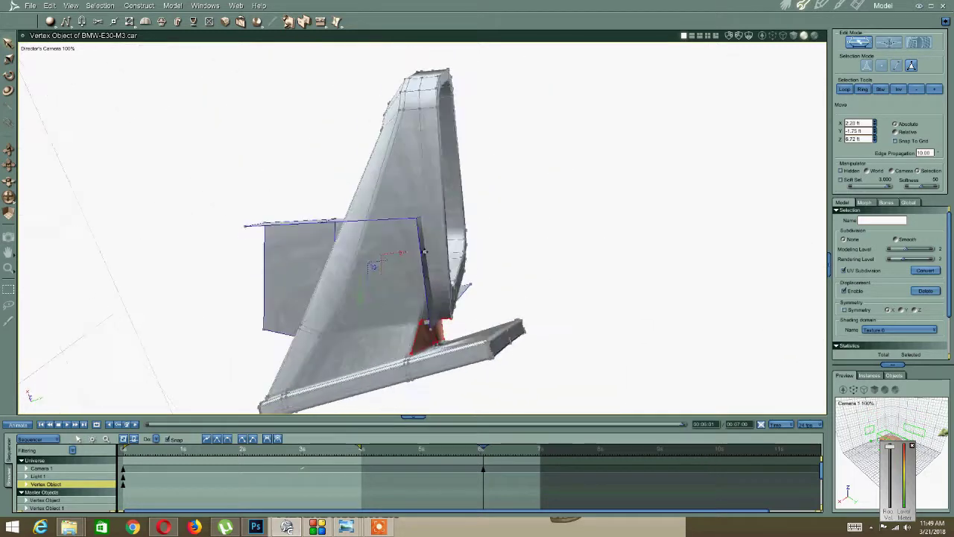
Add the underside polygons around the junction of the housing and mounting arm to the selection.
{"action": "left_click", "coordinate": [445, 305], "text": "shift"}
{"action": "left_click", "coordinate": [419, 330], "text": "shift"}
{"action": "left_click", "coordinate": [404, 319], "text": "shift"}
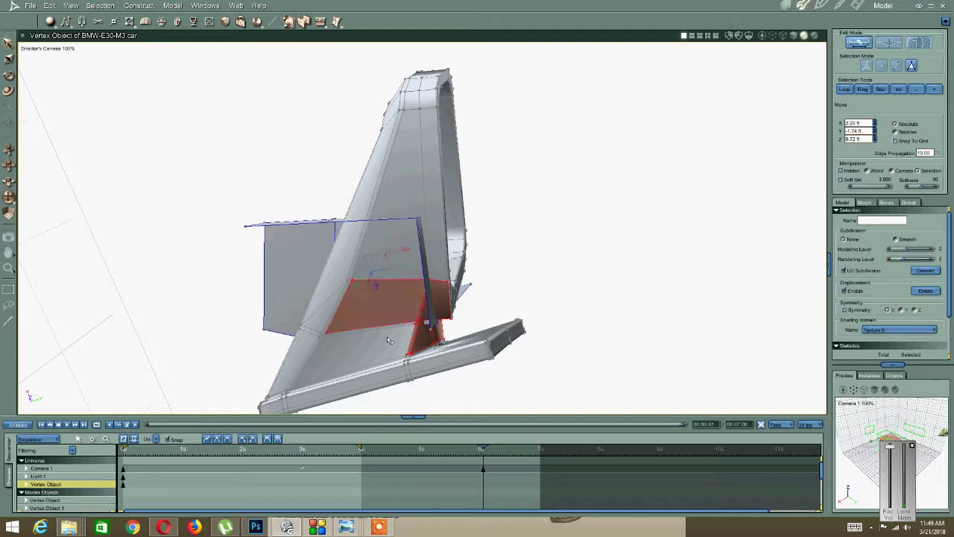
{"action": "left_click", "coordinate": [318, 348], "text": "shift"}
{"action": "middle_click_drag", "start_coordinate": [371, 306], "coordinate": [411, 300]}
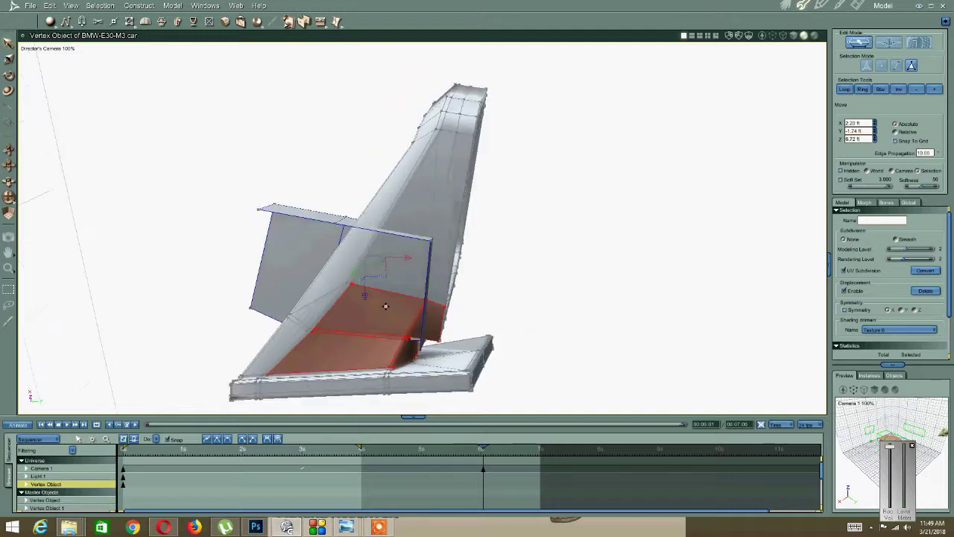
Extend the selection with the long polygons along the mirror housing's underside.
{"action": "left_click", "coordinate": [432, 289], "text": "shift"}
{"action": "left_click", "coordinate": [376, 266], "text": "shift"}
{"action": "middle_click_drag", "start_coordinate": [377, 267], "coordinate": [422, 270]}
{"action": "left_click", "coordinate": [421, 269], "text": "shift"}
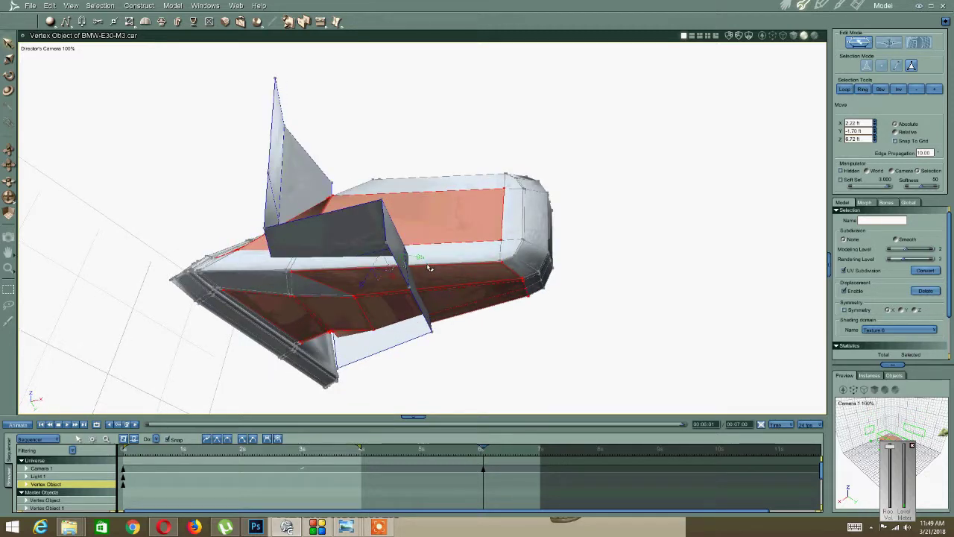
{"action": "left_click", "coordinate": [418, 261], "text": "shift"}
Add the remaining narrow polygons along the lower edge of the mounting arm and housing to the selection.
{"action": "middle_click_drag", "start_coordinate": [362, 261], "coordinate": [293, 287]}
{"action": "left_click", "coordinate": [304, 276], "text": "shift"}
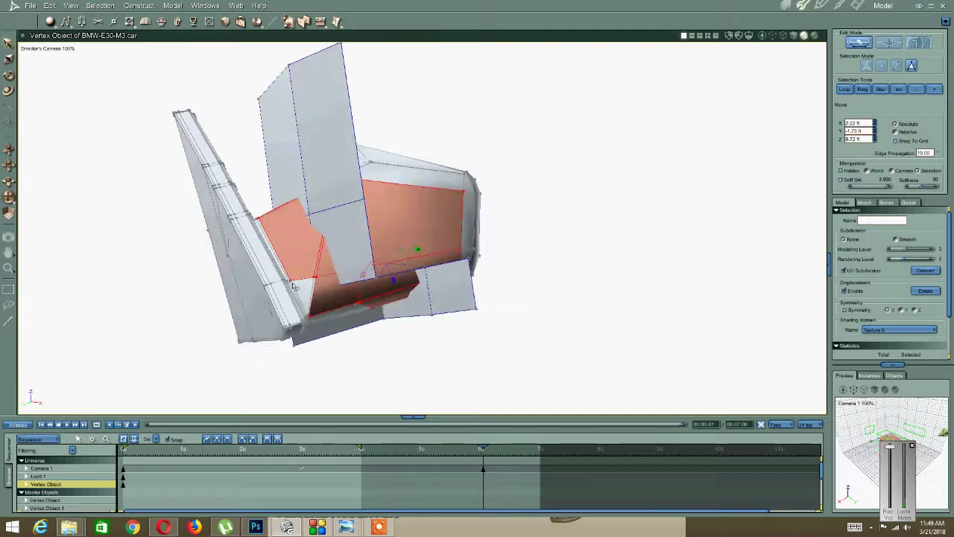
{"action": "left_click", "coordinate": [308, 293], "text": "shift"}
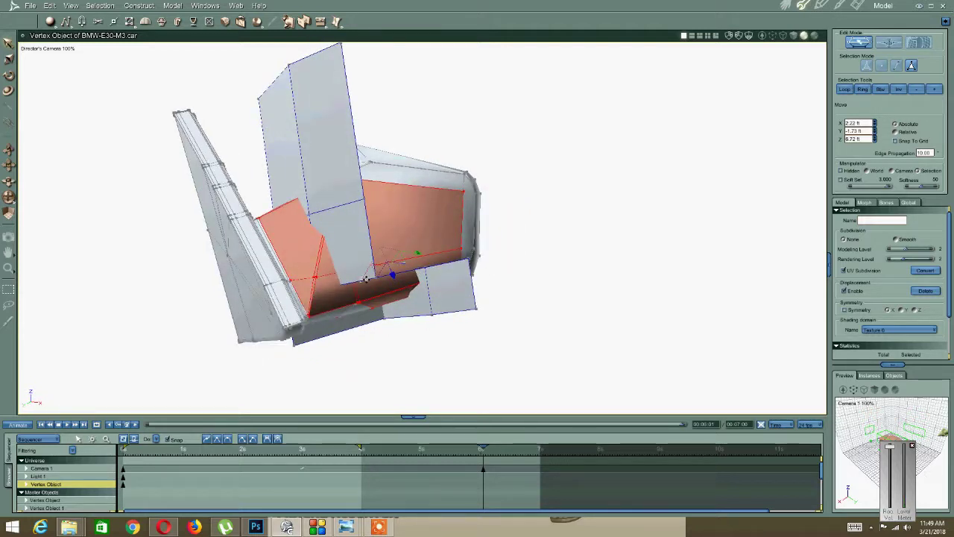
{"action": "middle_click_drag", "start_coordinate": [387, 234], "coordinate": [322, 265]}
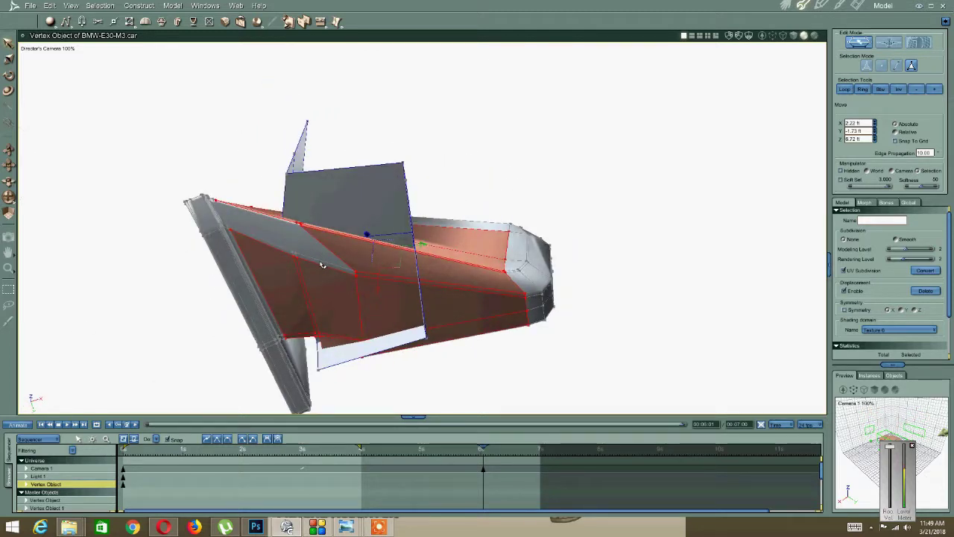
{"action": "left_click", "coordinate": [259, 244], "text": "shift"}
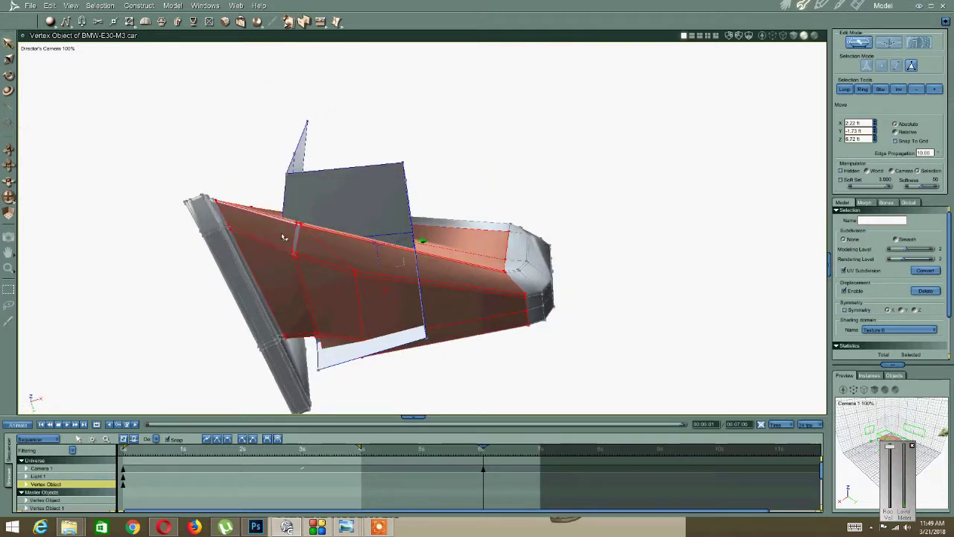
{"action": "middle_click_drag", "start_coordinate": [282, 220], "coordinate": [360, 291]}
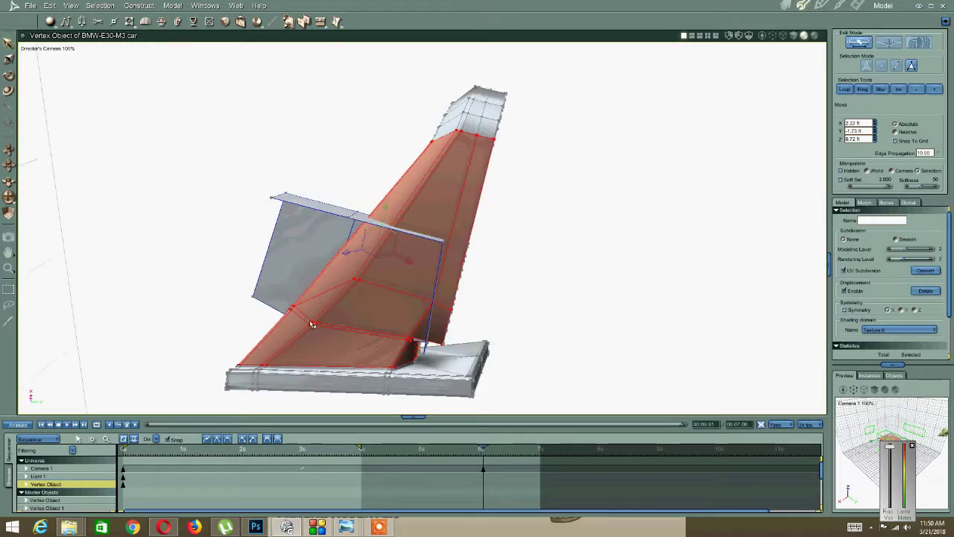
Add the entire folded panel around the housing to the selected mirror polygons.
{"action": "middle_click_drag", "start_coordinate": [324, 255], "coordinate": [675, 343]}
{"action": "middle_click_drag", "start_coordinate": [492, 361], "coordinate": [360, 358]}
{"action": "middle_click_drag", "start_coordinate": [425, 316], "coordinate": [369, 268]}
{"action": "middle_click_drag", "start_coordinate": [304, 218], "coordinate": [287, 213]}
{"action": "double_click", "coordinate": [270, 187], "text": "shift"}
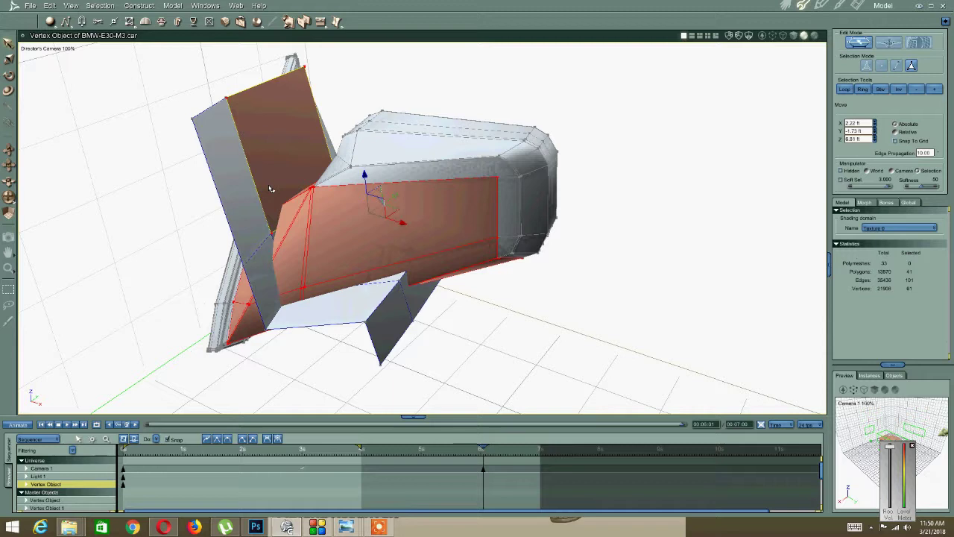
{"action": "middle_click_drag", "start_coordinate": [456, 261], "coordinate": [90, 74]}
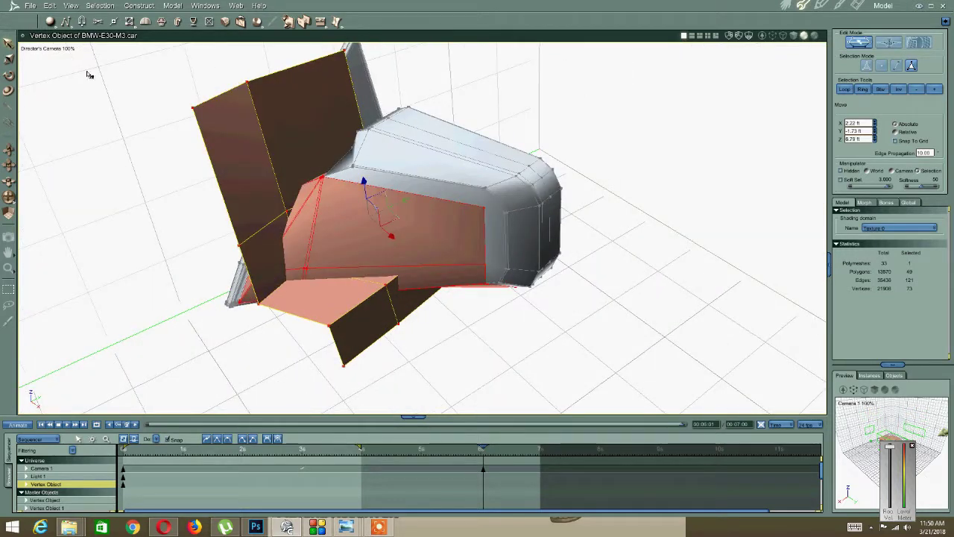
Copy the selected mirror and panel polygons and switch to the Assemble room.
{"action": "left_click", "coordinate": [49, 6]}
{"action": "left_click", "coordinate": [52, 42]}
{"action": "left_click", "coordinate": [786, 6]}
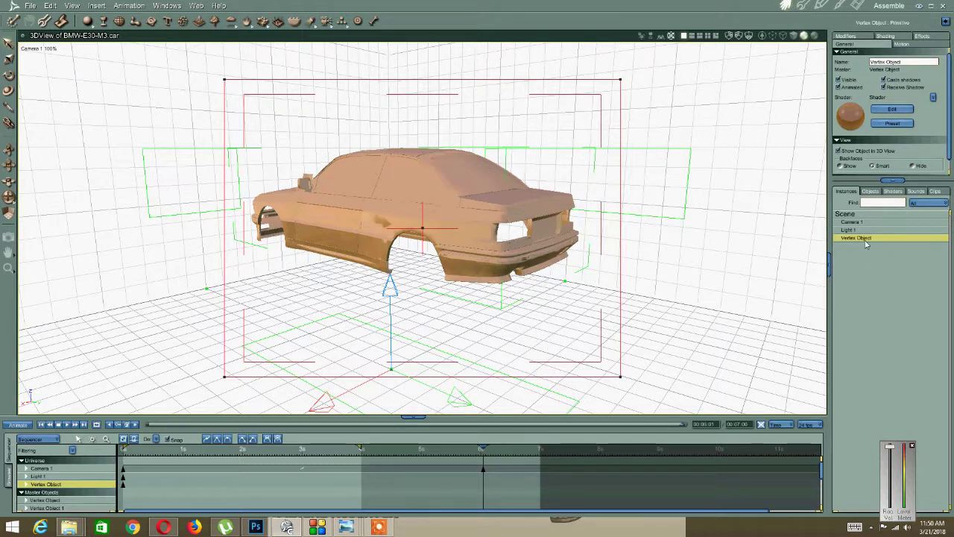
Duplicate the car's vertex object and open the duplicate for modelling with a new master.
{"action": "left_click", "coordinate": [50, 5]}
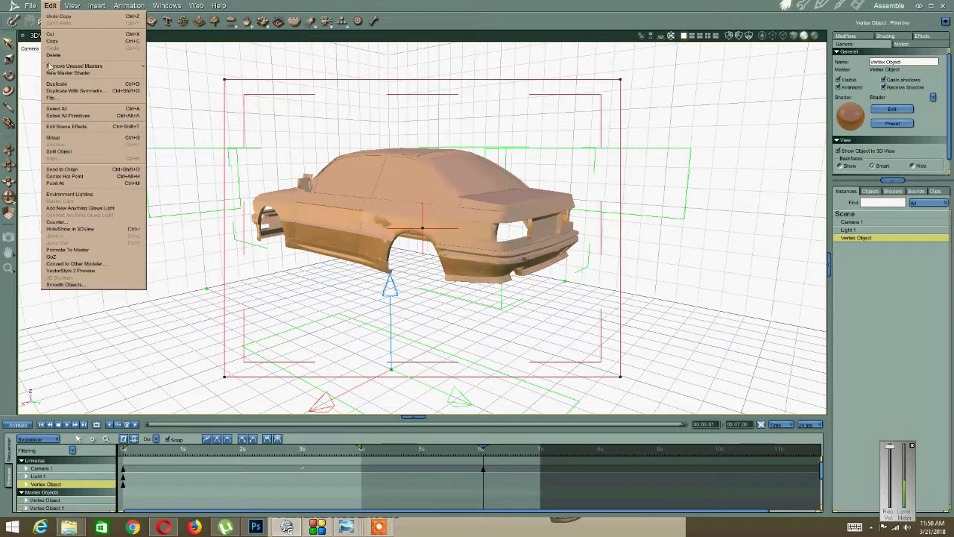
{"action": "left_click", "coordinate": [53, 83]}
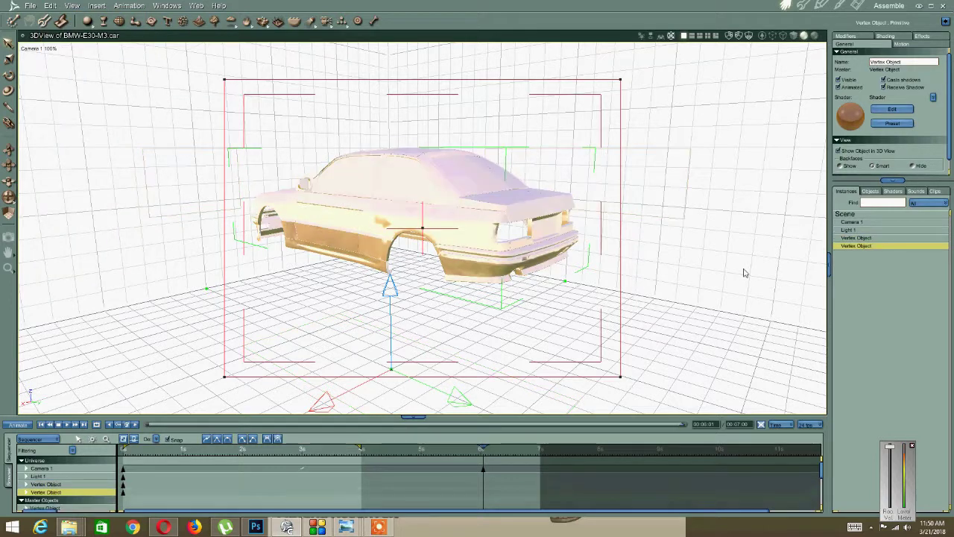
{"action": "double_click", "coordinate": [860, 248]}
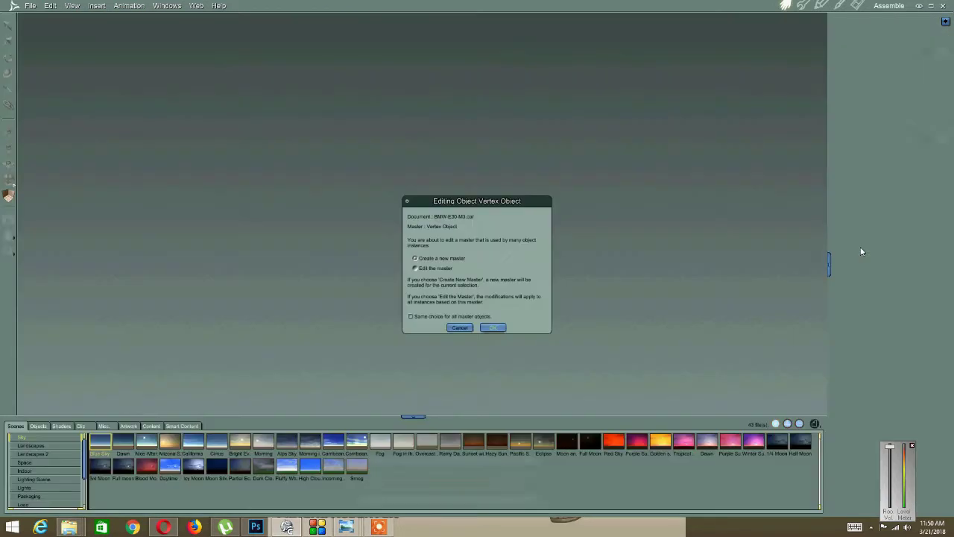
{"action": "left_click", "coordinate": [486, 328]}
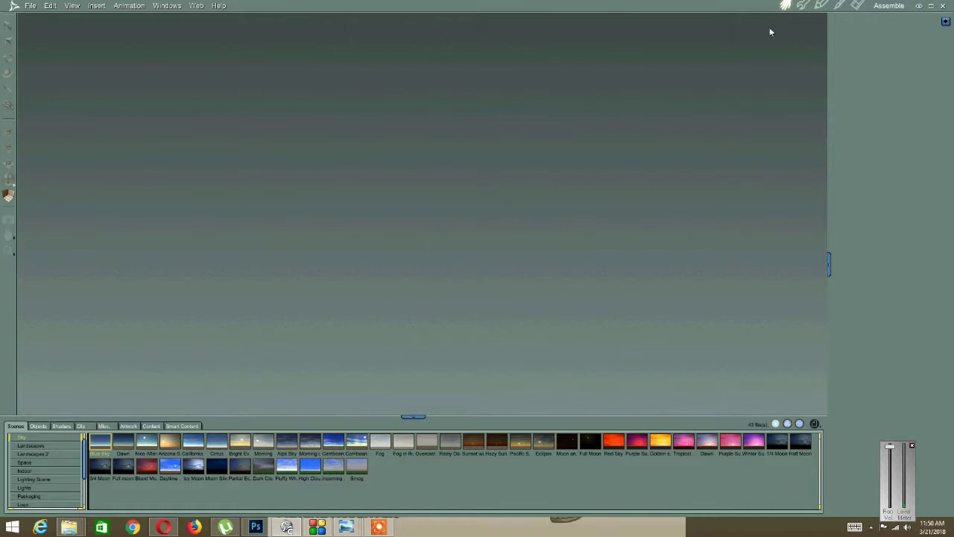
{"action": "left_click", "coordinate": [475, 296]}
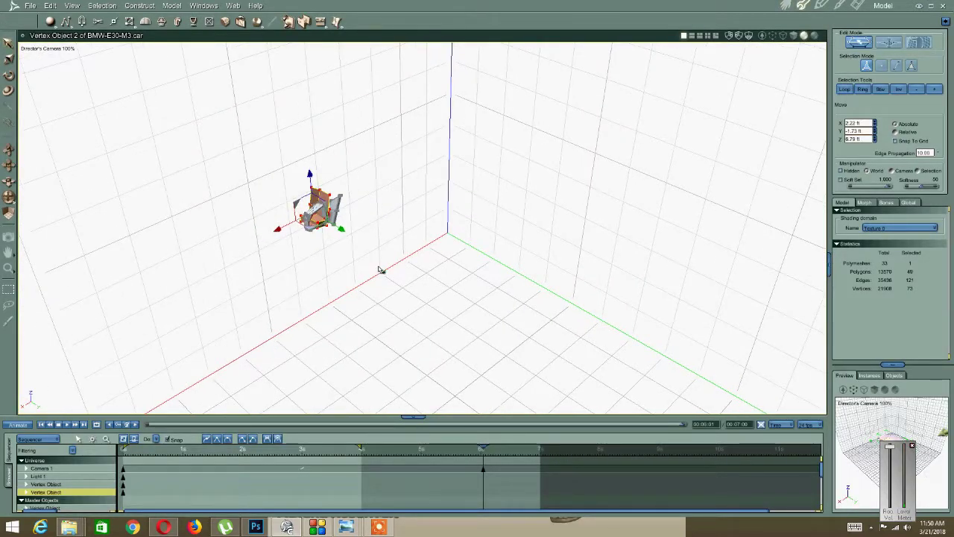
Select every polymesh of the duplicated car in the left view and delete them all.
{"action": "middle_click_drag", "start_coordinate": [307, 244], "coordinate": [330, 236]}
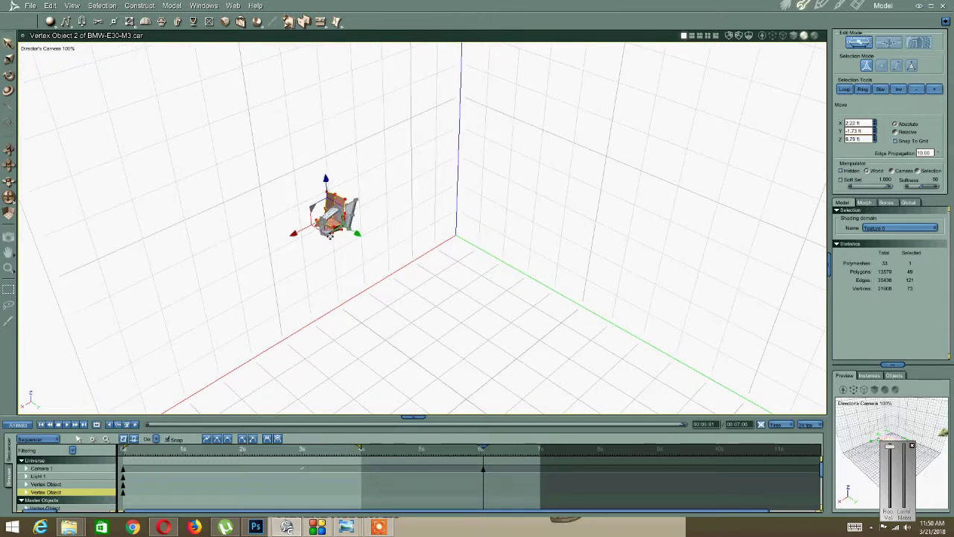
{"action": "left_click", "coordinate": [67, 6]}
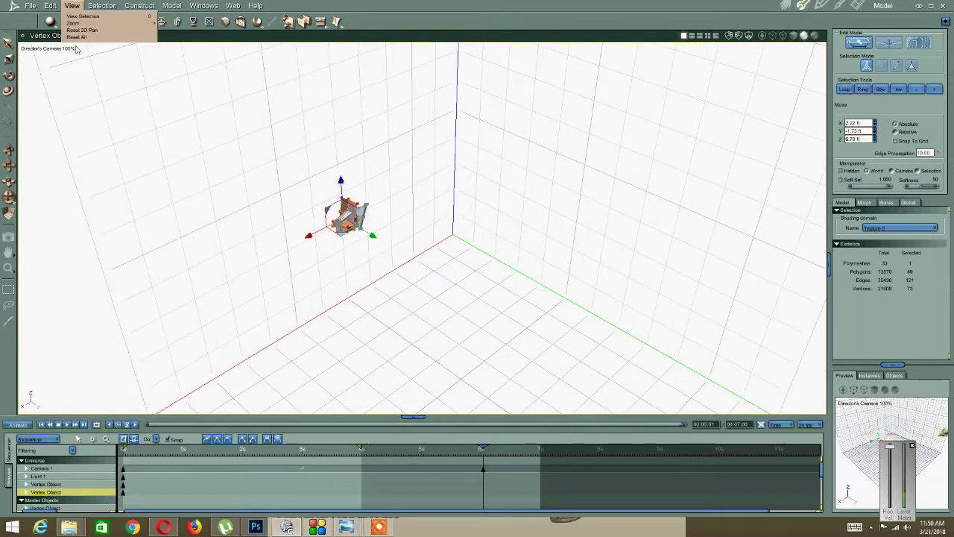
{"action": "left_click", "coordinate": [38, 49]}
{"action": "left_click", "coordinate": [33, 58]}
{"action": "left_click", "coordinate": [50, 6]}
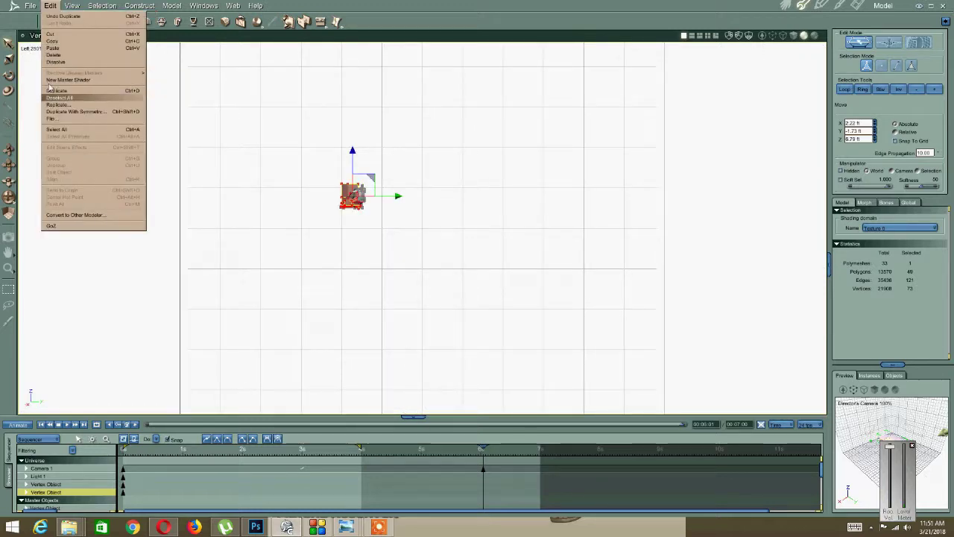
{"action": "mouse_move", "coordinate": [71, 6]}
{"action": "left_click", "coordinate": [76, 101]}
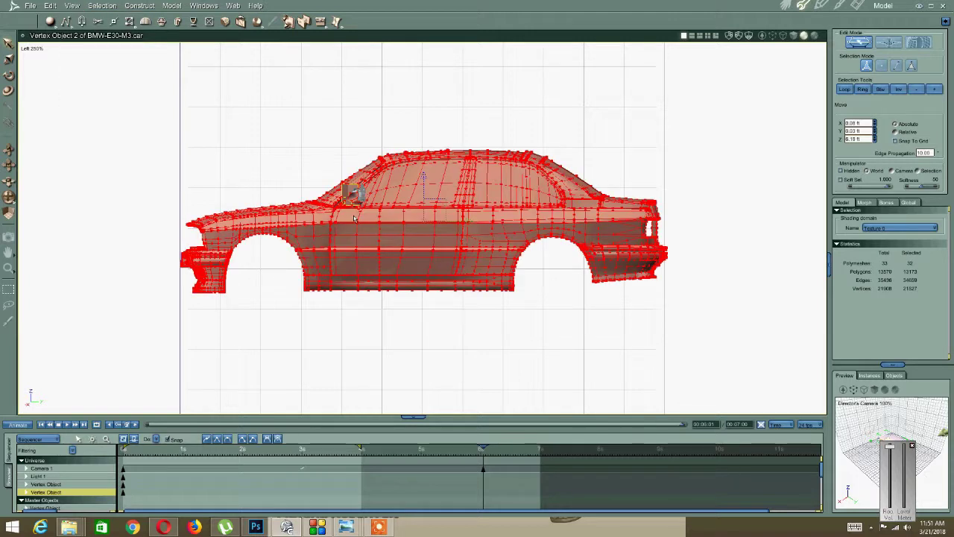
{"action": "left_click_drag", "start_coordinate": [652, 319], "coordinate": [51, 65]}
{"action": "left_click", "coordinate": [50, 6]}
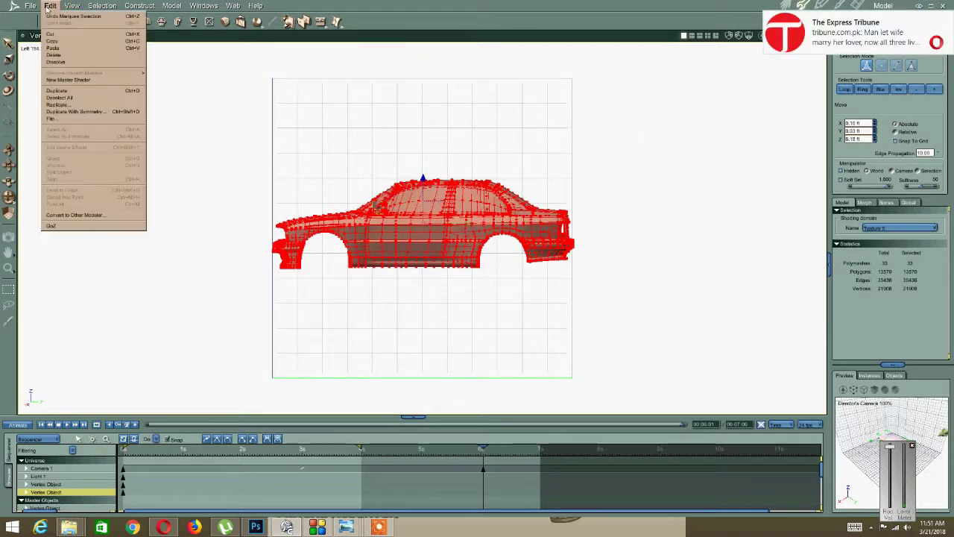
{"action": "left_click", "coordinate": [54, 54]}
Paste the copied mirror and panel polygons into the emptied object and show them in the Director's Camera view.
{"action": "left_click", "coordinate": [50, 6]}
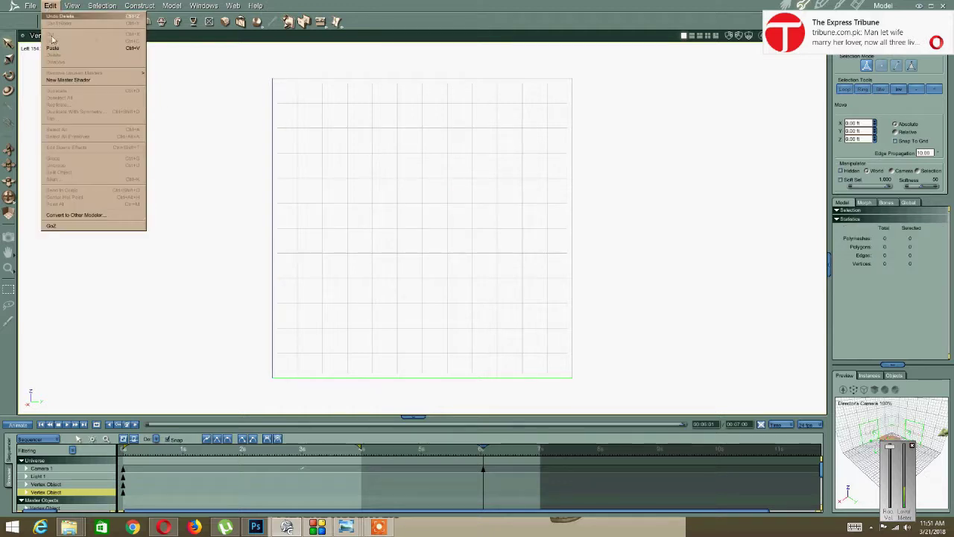
{"action": "left_click", "coordinate": [60, 45]}
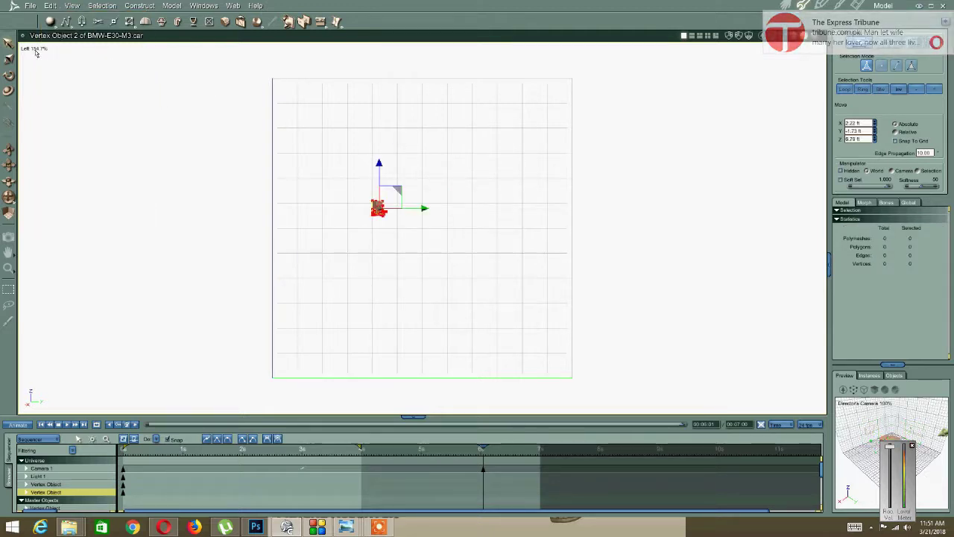
{"action": "left_click", "coordinate": [34, 48]}
{"action": "left_click", "coordinate": [37, 95]}
{"action": "middle_click_drag", "start_coordinate": [322, 167], "coordinate": [360, 218]}
{"action": "scroll", "coordinate": [369, 196], "scroll_direction": "up", "scroll_amount": 2}
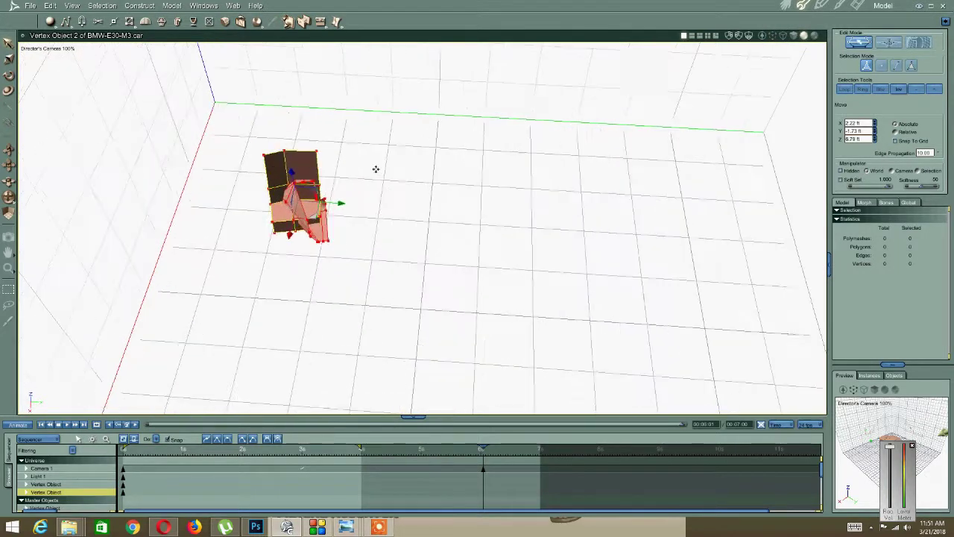
Check the pasted mirror piece against the car in the Assemble room and return to its close-up in the Model room.
{"action": "left_click", "coordinate": [785, 6]}
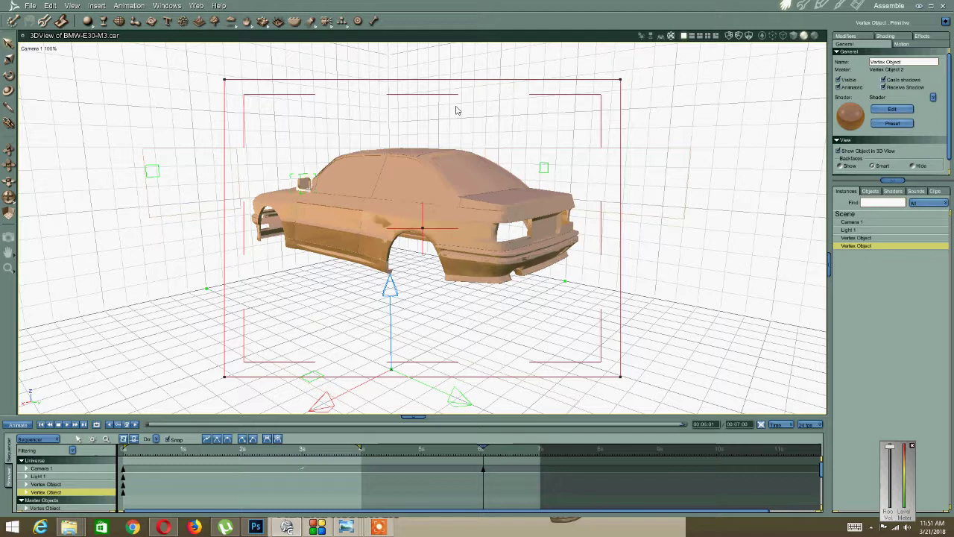
{"action": "left_click", "coordinate": [804, 9]}
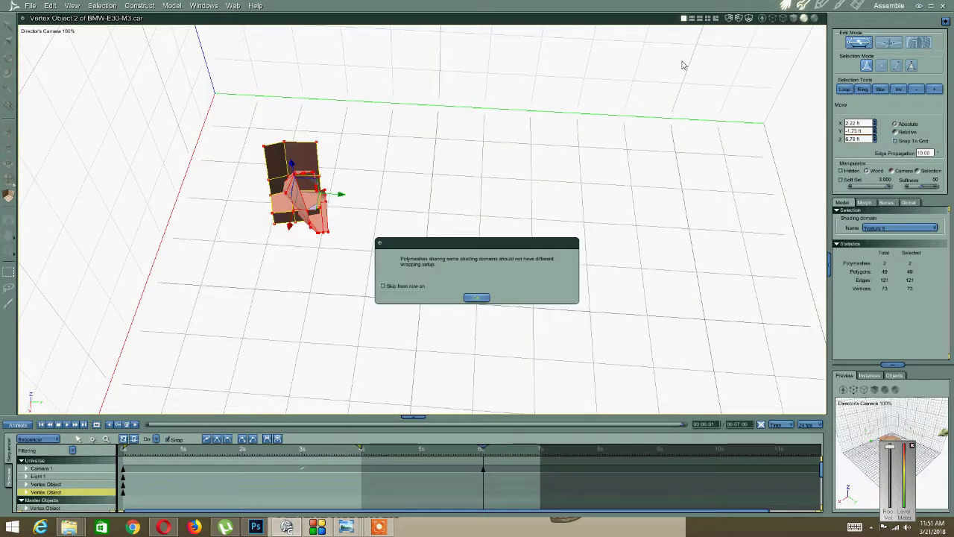
{"action": "left_click", "coordinate": [472, 299]}
{"action": "left_click_drag", "start_coordinate": [311, 273], "coordinate": [389, 263]}
{"action": "scroll", "coordinate": [404, 233], "scroll_direction": "up", "scroll_amount": 6}
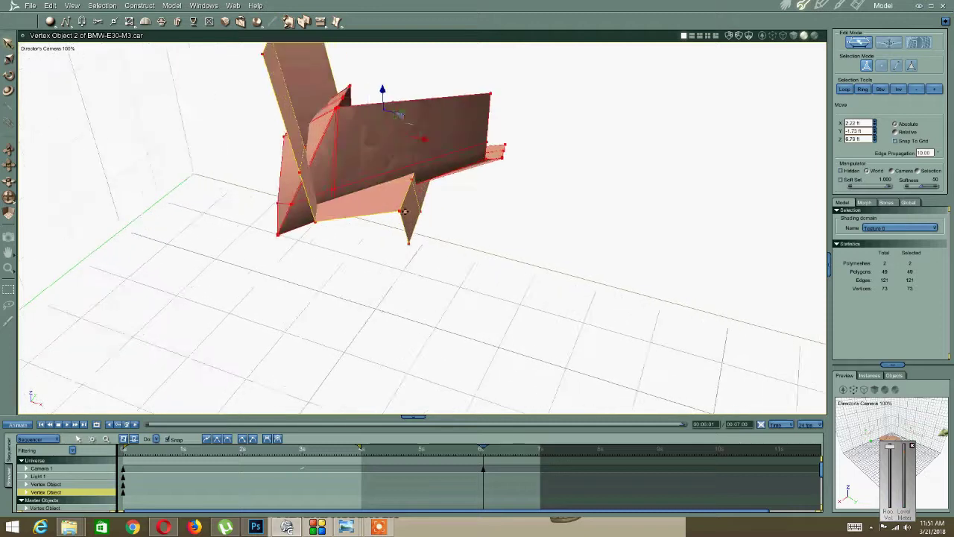
Try the Cut tool with both the folded panel and the mirror housing mesh selected.
{"action": "left_click", "coordinate": [371, 271]}
{"action": "double_click", "coordinate": [378, 208]}
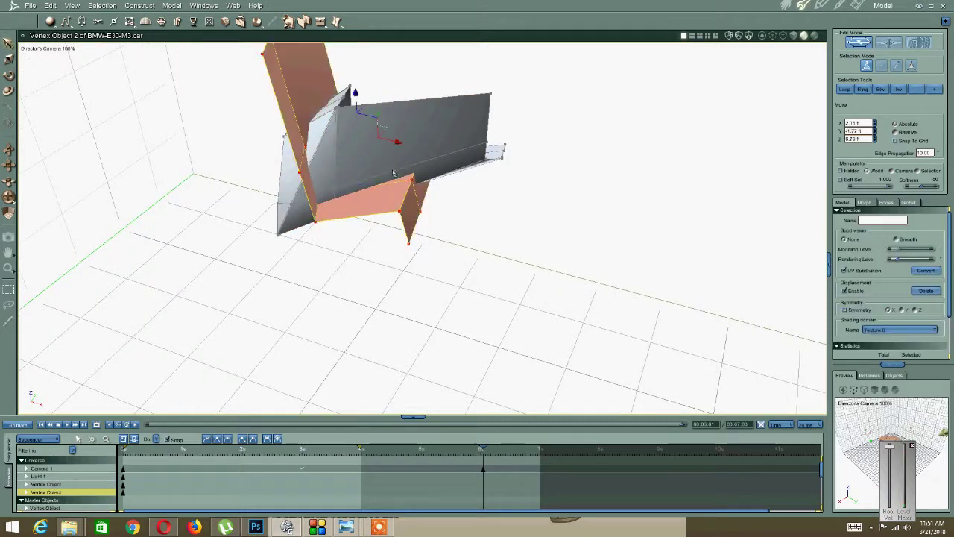
{"action": "double_click", "coordinate": [426, 143], "text": "shift"}
{"action": "left_click", "coordinate": [346, 237]}
{"action": "double_click", "coordinate": [358, 203]}
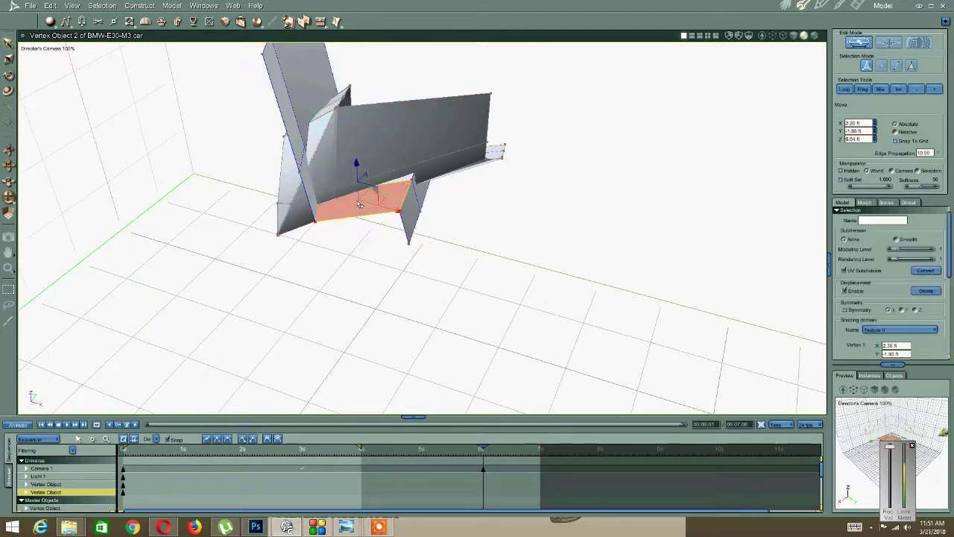
{"action": "double_click", "coordinate": [427, 144], "text": "shift"}
{"action": "double_click", "coordinate": [334, 111], "text": "shift"}
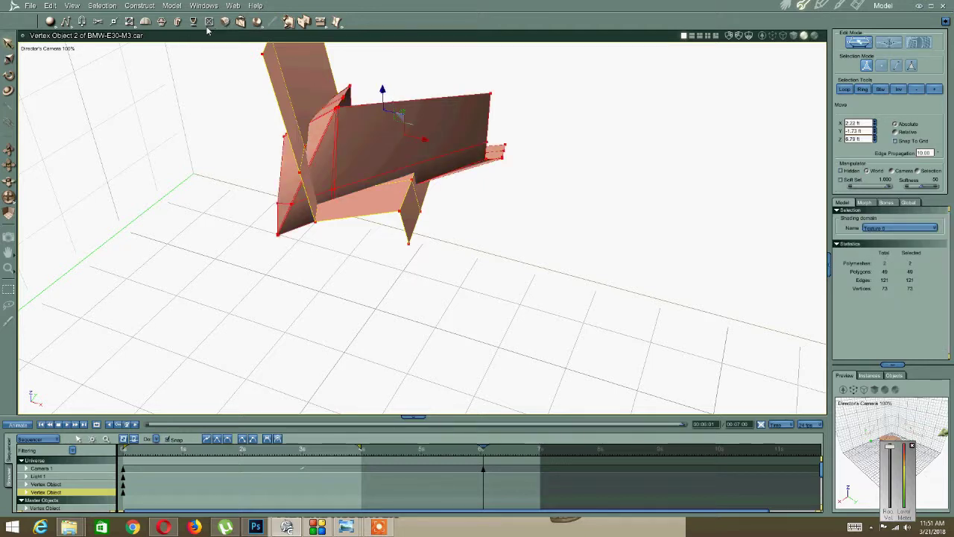
{"action": "left_click", "coordinate": [261, 25]}
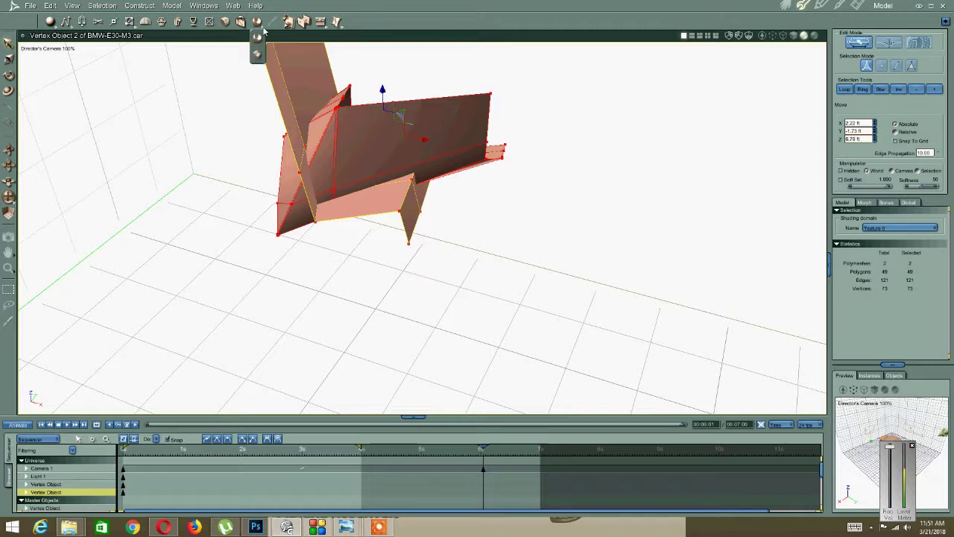
{"action": "left_click", "coordinate": [257, 54]}
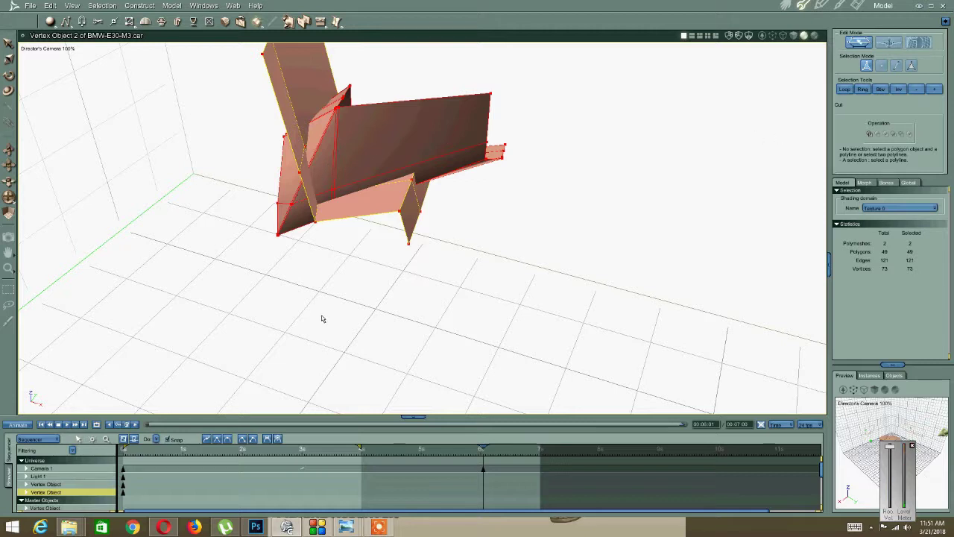
{"action": "left_click", "coordinate": [8, 46]}
{"action": "left_click", "coordinate": [223, 141]}
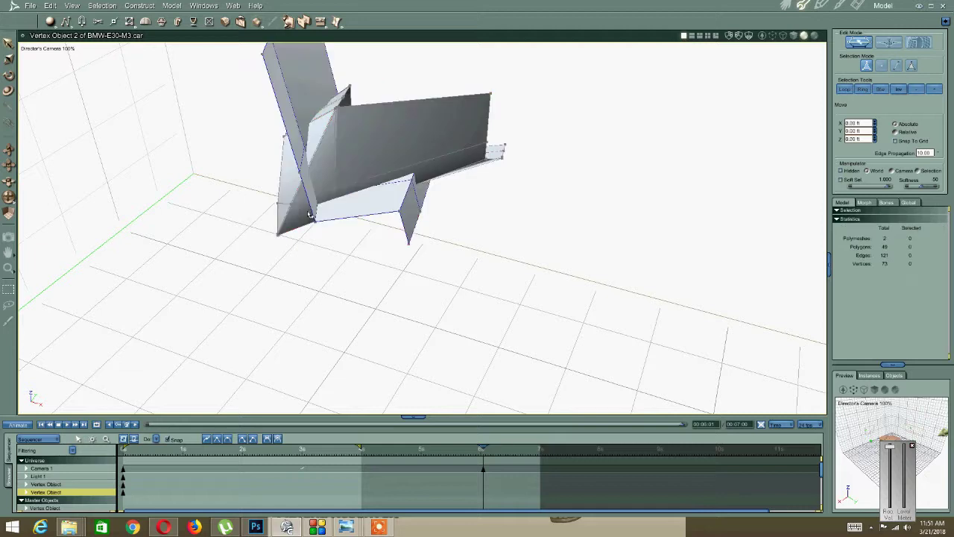
Try the Cut tool with only the folded panel selected, using polygon selection mode.
{"action": "double_click", "coordinate": [365, 200]}
{"action": "left_click_drag", "start_coordinate": [8, 196], "coordinate": [49, 203]}
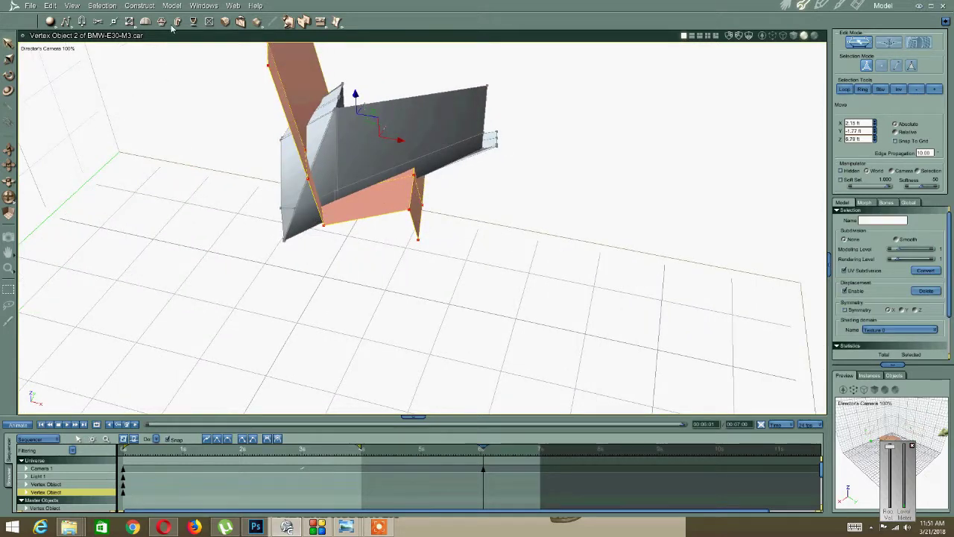
{"action": "left_click", "coordinate": [257, 22]}
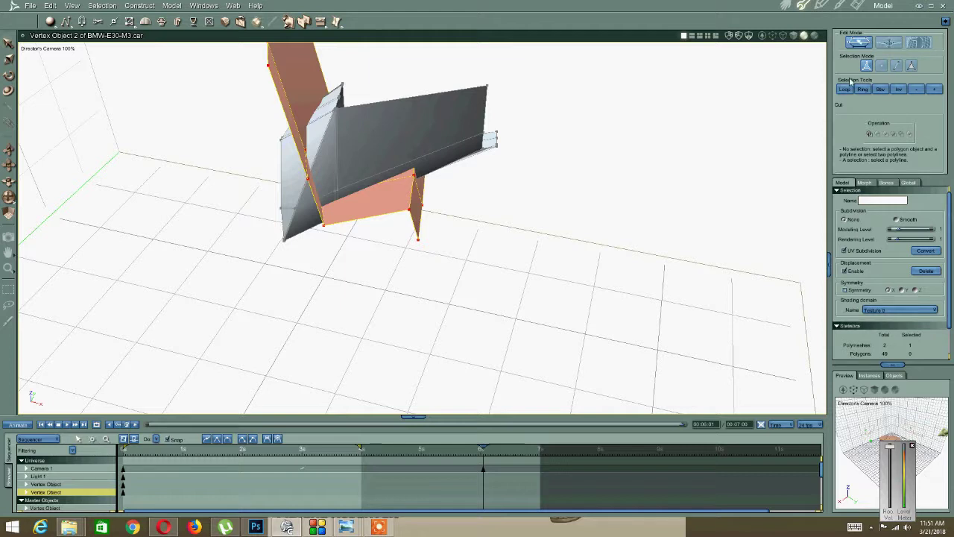
{"action": "left_click", "coordinate": [910, 66]}
{"action": "middle_click_drag", "start_coordinate": [497, 133], "coordinate": [486, 131]}
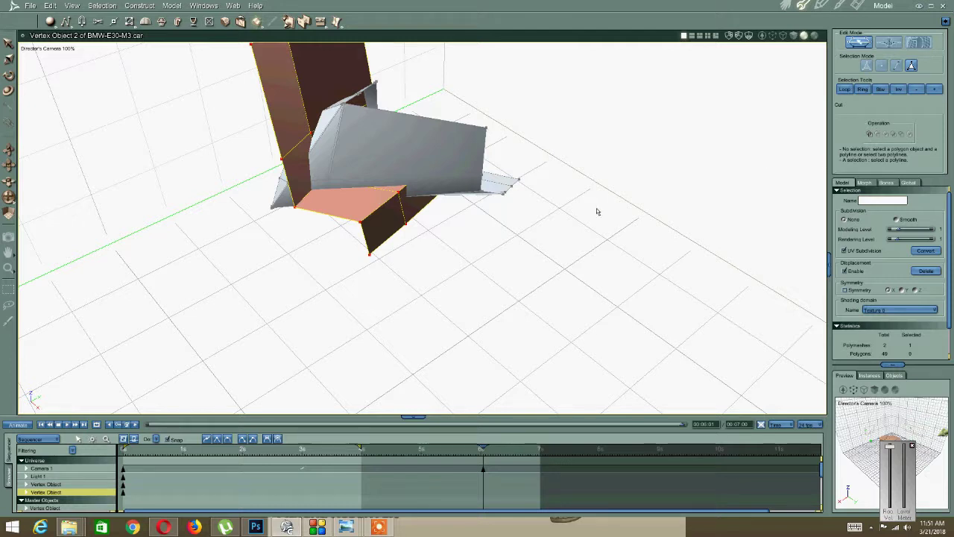
{"action": "middle_click_drag", "start_coordinate": [340, 252], "coordinate": [378, 313]}
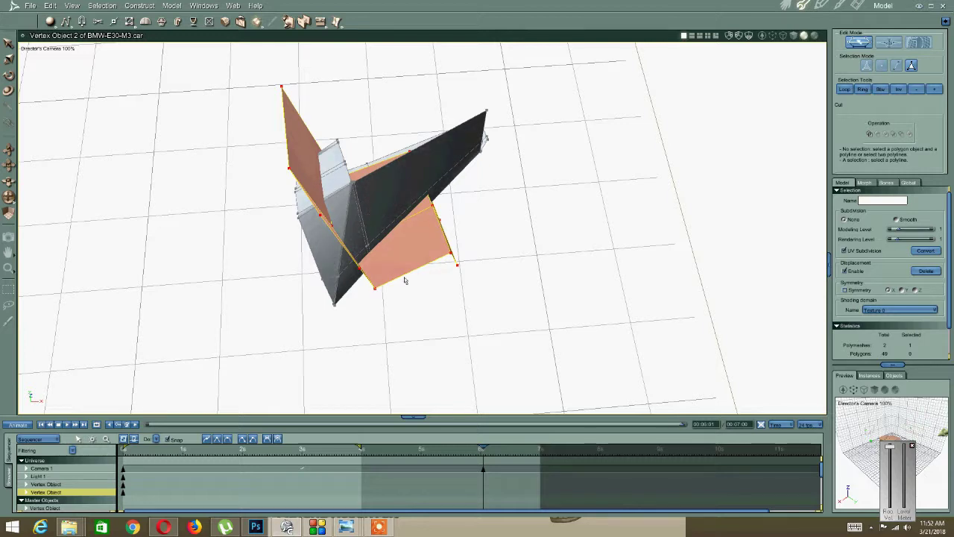
{"action": "left_click", "coordinate": [8, 46]}
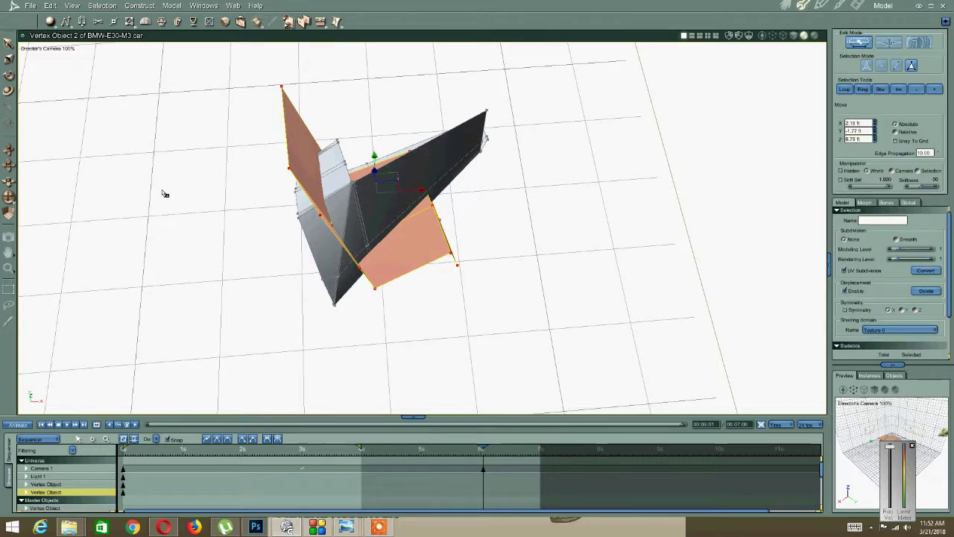
{"action": "left_click", "coordinate": [165, 191]}
Try the Boolean tool with the folded panel and mirror housing both selected beforehand.
{"action": "double_click", "coordinate": [399, 203]}
{"action": "double_click", "coordinate": [400, 244], "text": "shift"}
{"action": "middle_click_drag", "start_coordinate": [394, 238], "coordinate": [336, 219]}
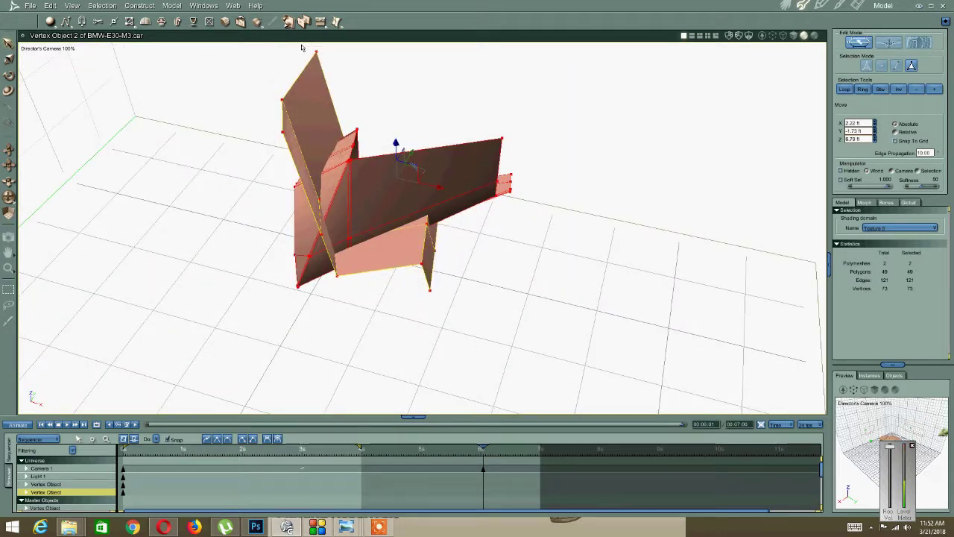
{"action": "left_click", "coordinate": [256, 21]}
{"action": "middle_click_drag", "start_coordinate": [407, 176], "coordinate": [436, 206]}
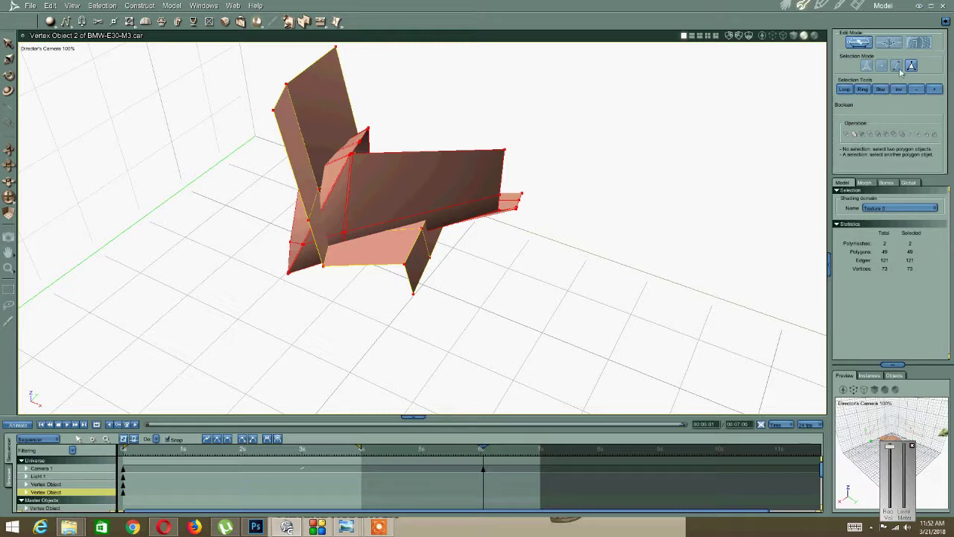
{"action": "left_click", "coordinate": [10, 51]}
{"action": "left_click", "coordinate": [288, 177]}
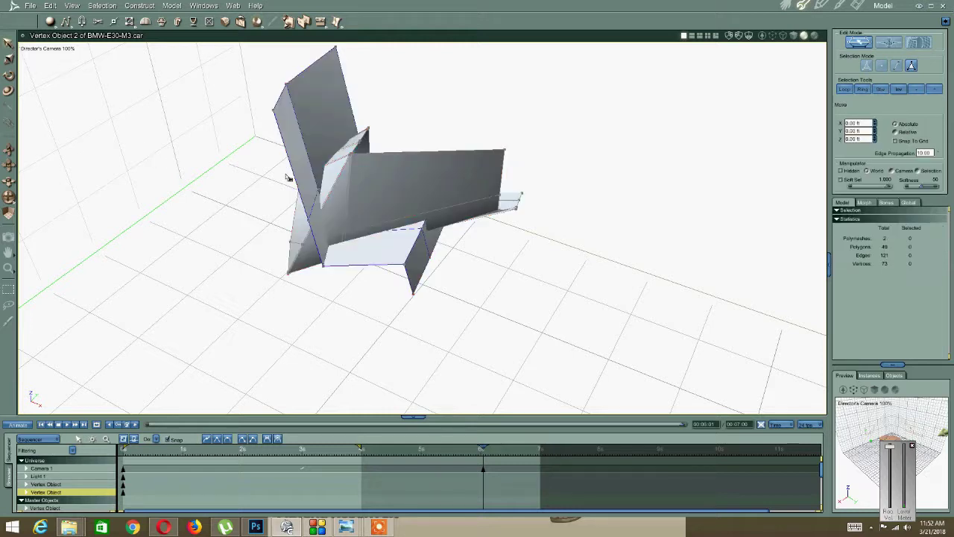
Try several Boolean operations between the folded panel and the mirror housing mesh.
{"action": "double_click", "coordinate": [373, 237]}
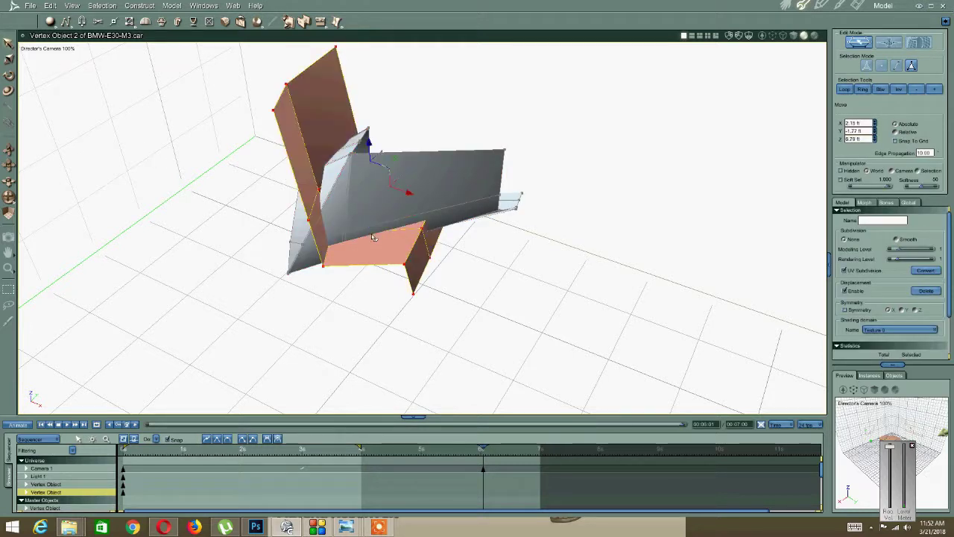
{"action": "left_click", "coordinate": [257, 23]}
{"action": "left_click", "coordinate": [381, 164]}
{"action": "middle_click_drag", "start_coordinate": [387, 191], "coordinate": [801, 157]}
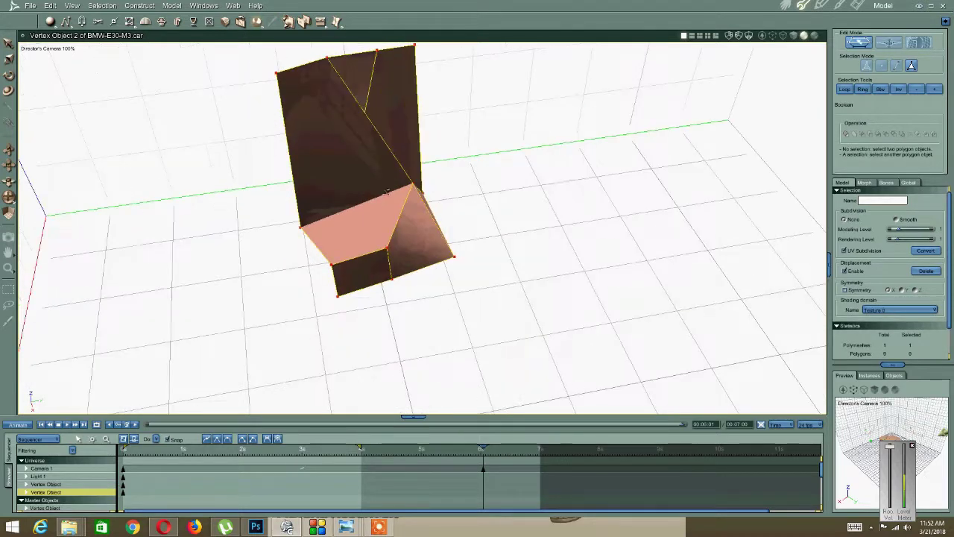
{"action": "left_click", "coordinate": [857, 137]}
{"action": "left_click", "coordinate": [870, 135]}
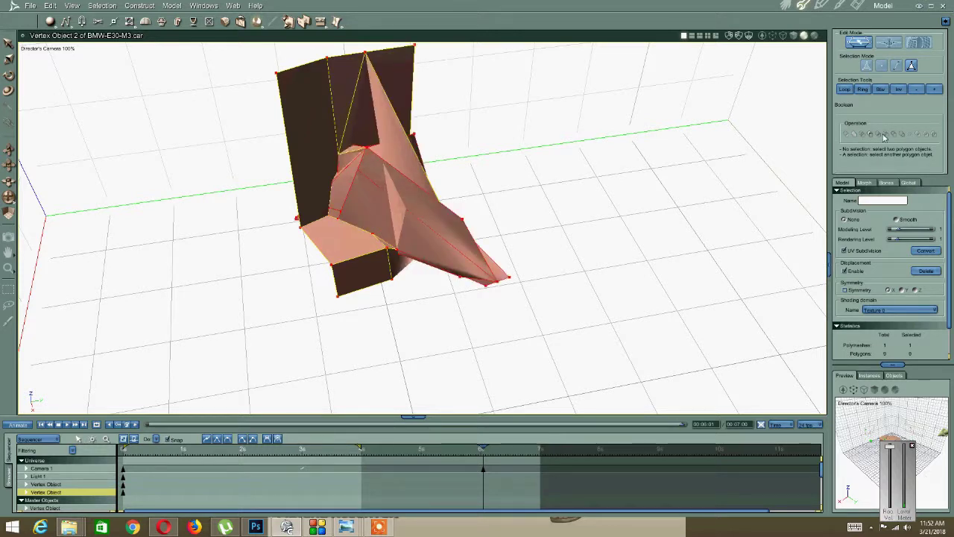
{"action": "left_click", "coordinate": [881, 134]}
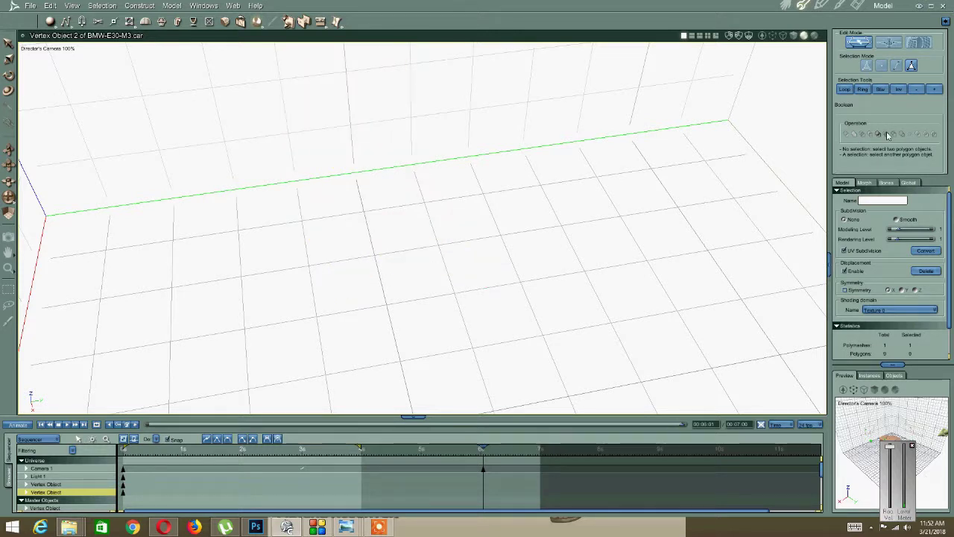
{"action": "left_click", "coordinate": [887, 134]}
{"action": "left_click", "coordinate": [893, 134]}
Leave the Boolean tool and undo the operation that merged the folded panel and mirror housing.
{"action": "right_click", "coordinate": [328, 168]}
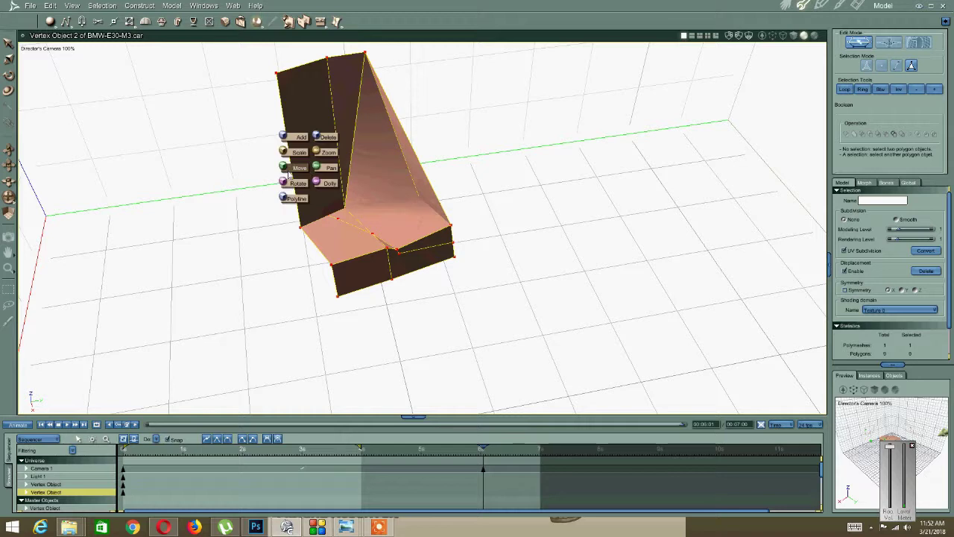
{"action": "left_click", "coordinate": [297, 170]}
{"action": "left_click", "coordinate": [209, 199]}
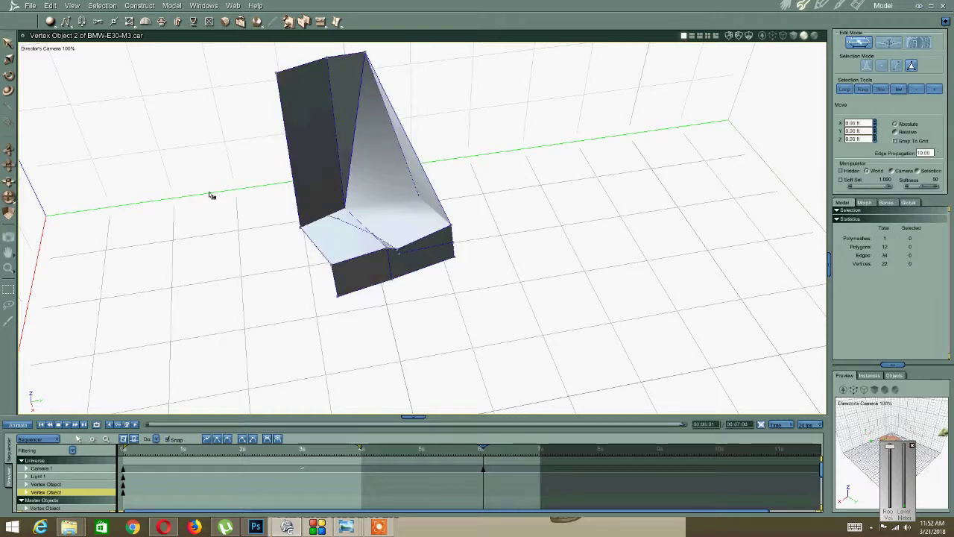
{"action": "key", "text": "ctrl+z"}
{"action": "left_click", "coordinate": [522, 163]}
{"action": "middle_click_drag", "start_coordinate": [447, 172], "coordinate": [451, 199]}
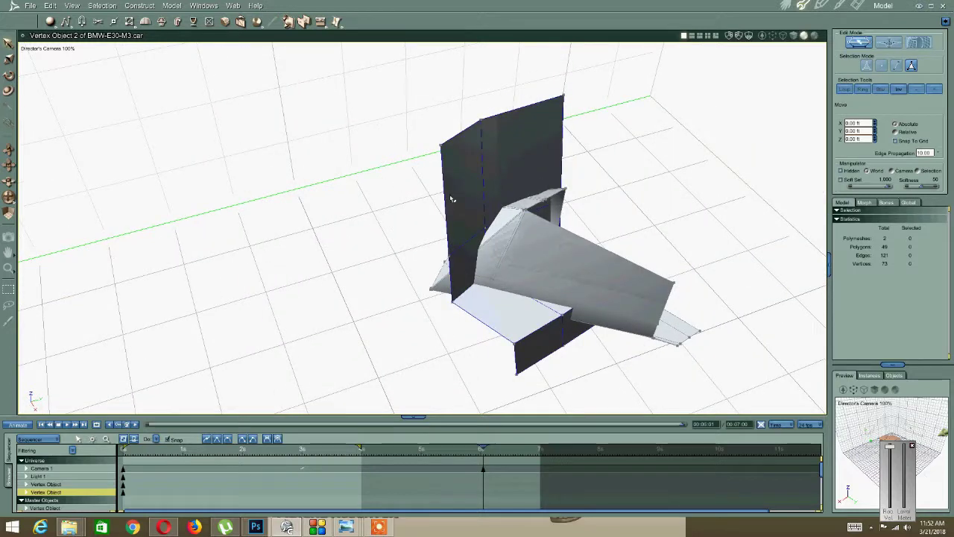
{"action": "left_click", "coordinate": [520, 230]}
{"action": "middle_click_drag", "start_coordinate": [520, 230], "coordinate": [480, 196]}
{"action": "left_click", "coordinate": [545, 207]}
{"action": "left_click", "coordinate": [490, 210]}
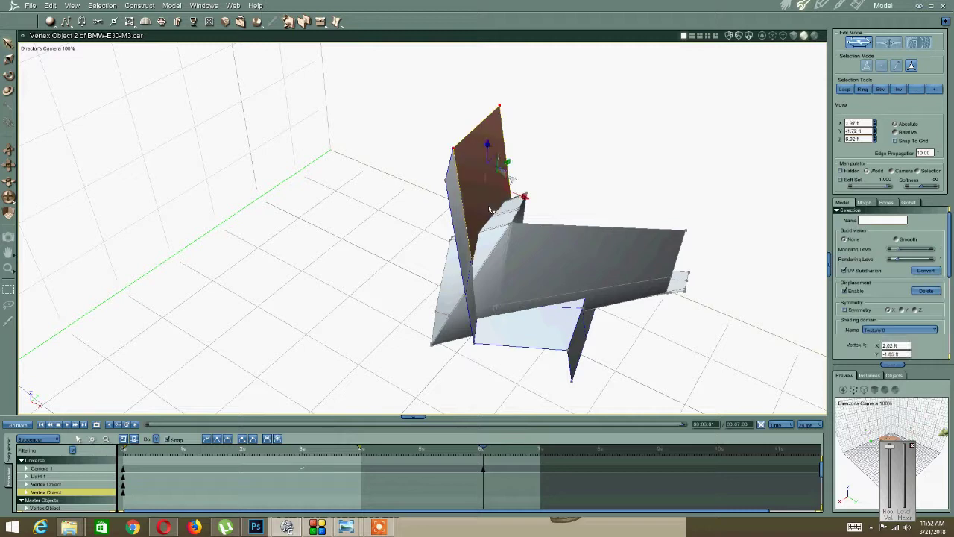
{"action": "double_click", "coordinate": [489, 207]}
Return to the Assemble room and rename the mirror's vertex object as Test 1.
{"action": "left_click", "coordinate": [785, 6]}
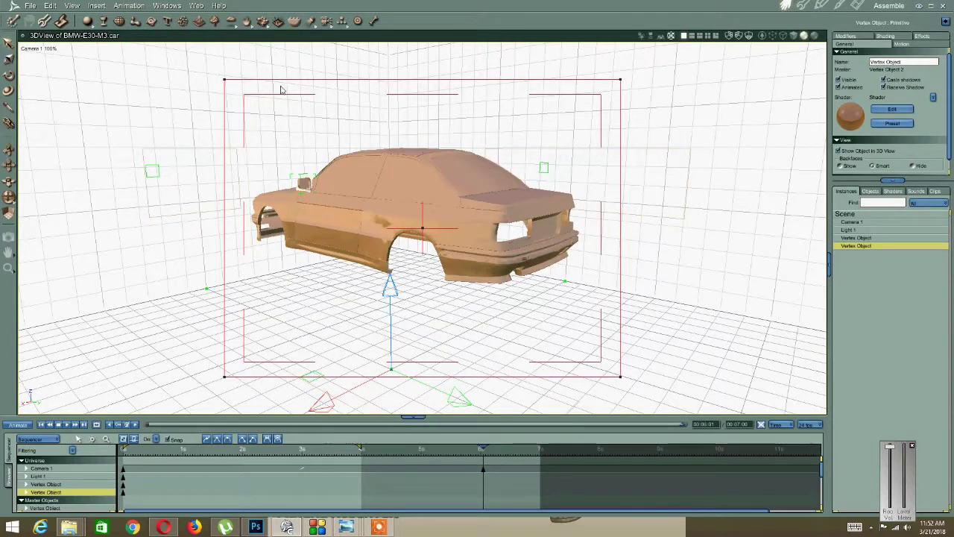
{"action": "left_click", "coordinate": [904, 62]}
{"action": "key", "text": "BackSpace"}
{"action": "key", "text": "Return"}
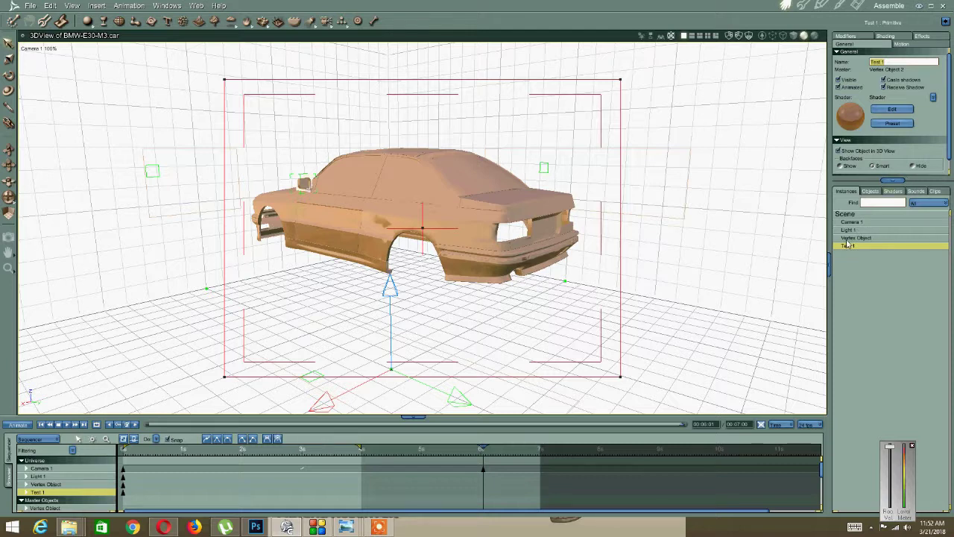
Duplicate Test 1 and name the copy Test 2.
{"action": "key", "text": "ctrl+d"}
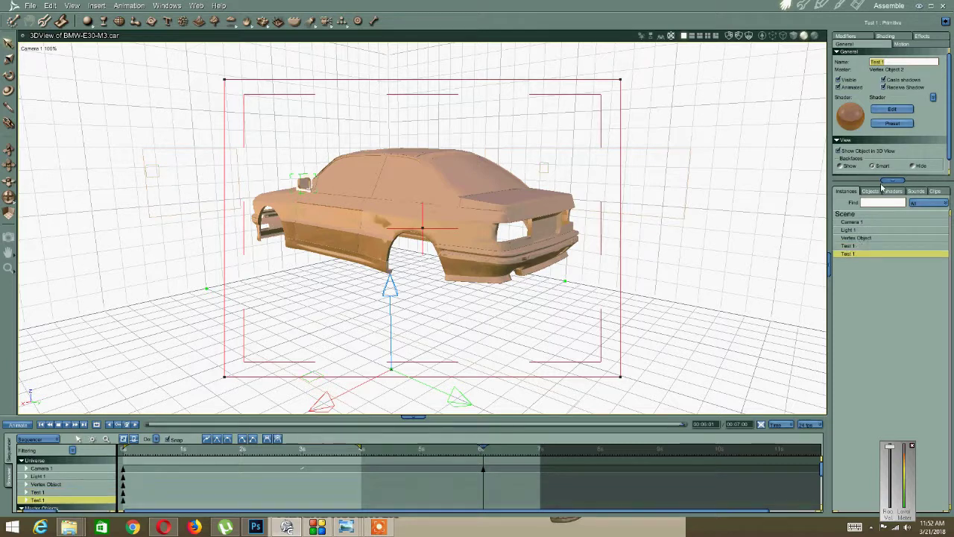
{"action": "left_click", "coordinate": [895, 61]}
{"action": "type", "text": "2"}
Edit Test 2 as a new master and delete the mirror housing mesh, leaving only the folded panel.
{"action": "left_click", "coordinate": [803, 6]}
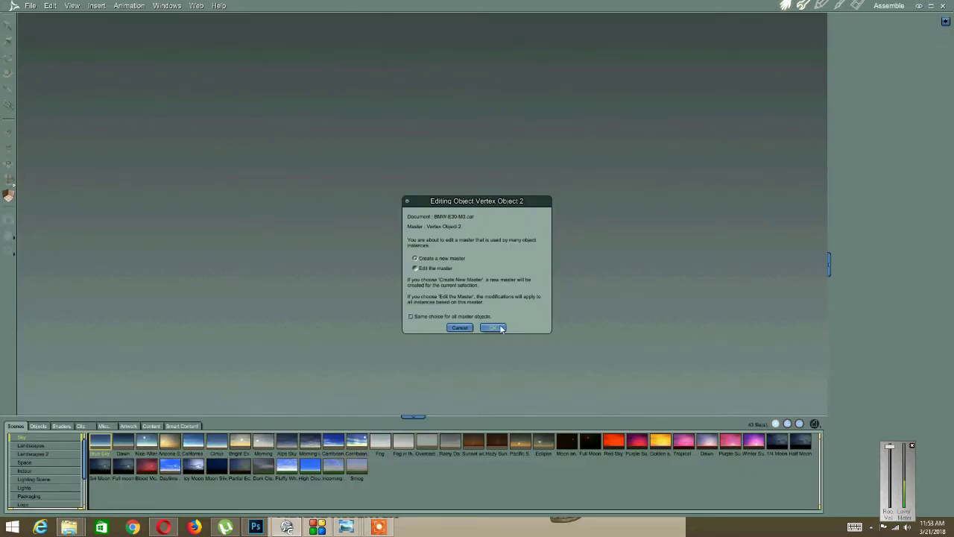
{"action": "left_click", "coordinate": [499, 327]}
{"action": "left_click", "coordinate": [477, 296]}
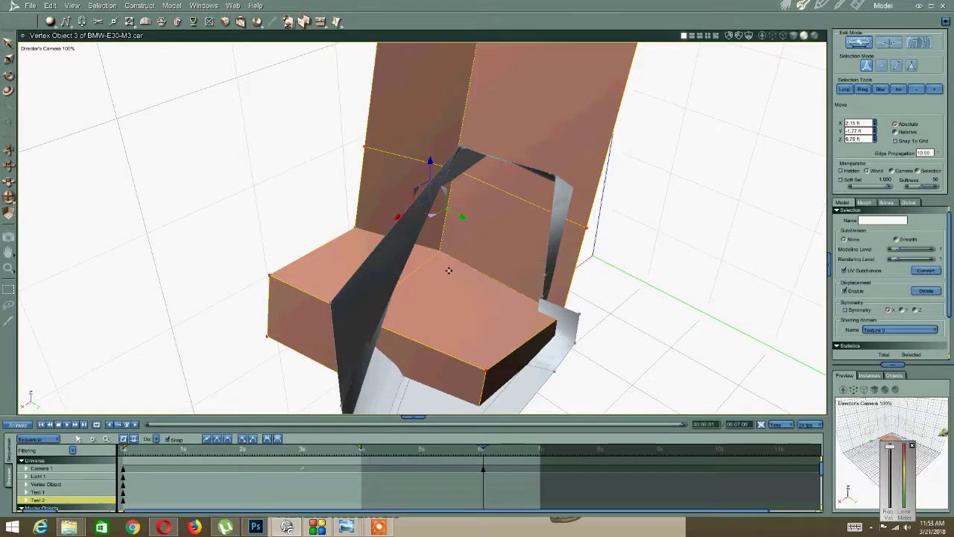
{"action": "scroll", "coordinate": [448, 270], "scroll_direction": "down", "scroll_amount": 5}
{"action": "middle_click_drag", "start_coordinate": [385, 285], "coordinate": [492, 291]}
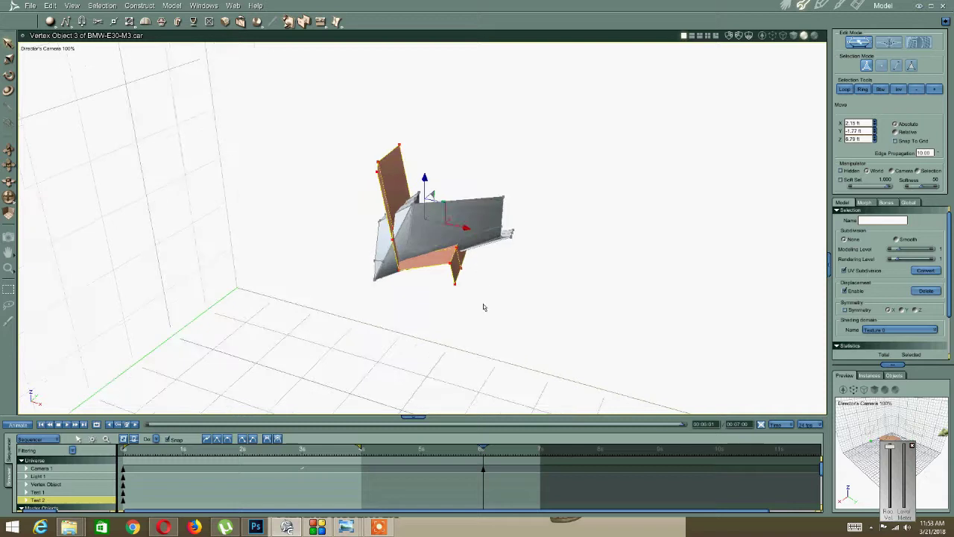
{"action": "left_click", "coordinate": [483, 307]}
{"action": "left_click", "coordinate": [464, 234]}
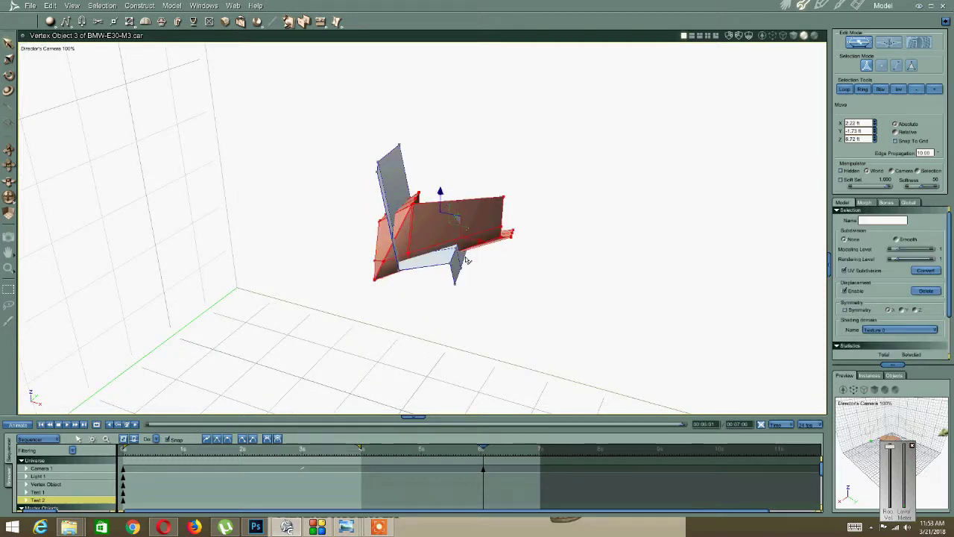
{"action": "key", "text": "Delete"}
{"action": "left_click", "coordinate": [786, 6]}
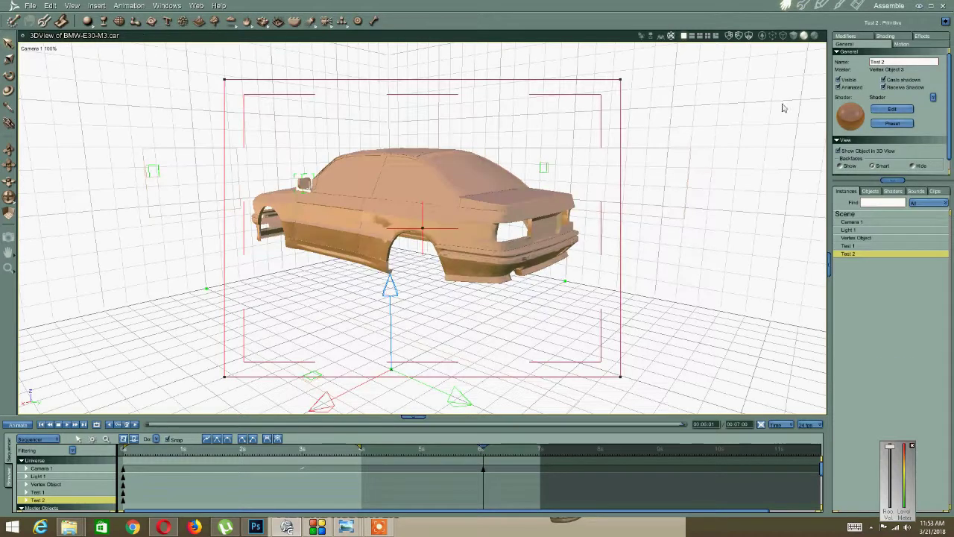
Edit Test 1 and delete the folded panel mesh, leaving only the mirror housing.
{"action": "double_click", "coordinate": [865, 245]}
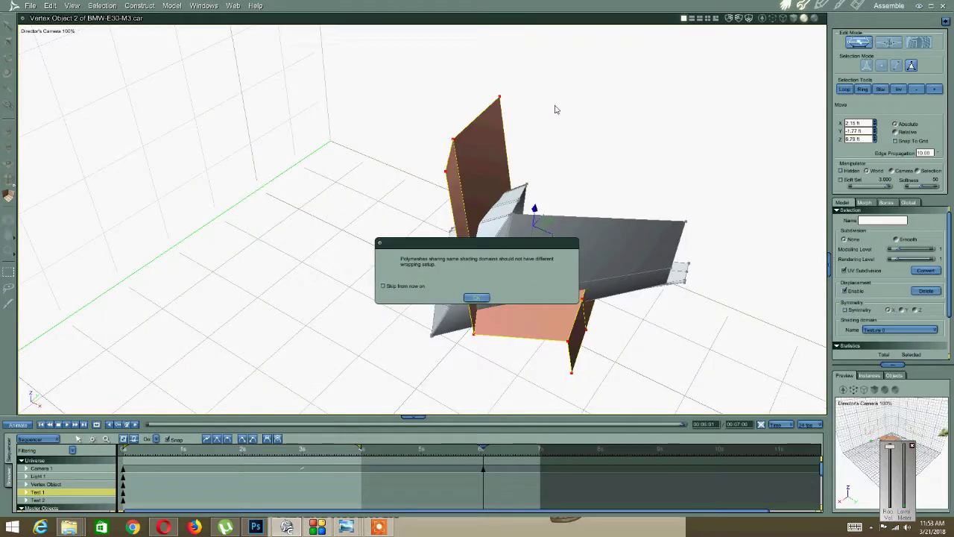
{"action": "left_click", "coordinate": [486, 297]}
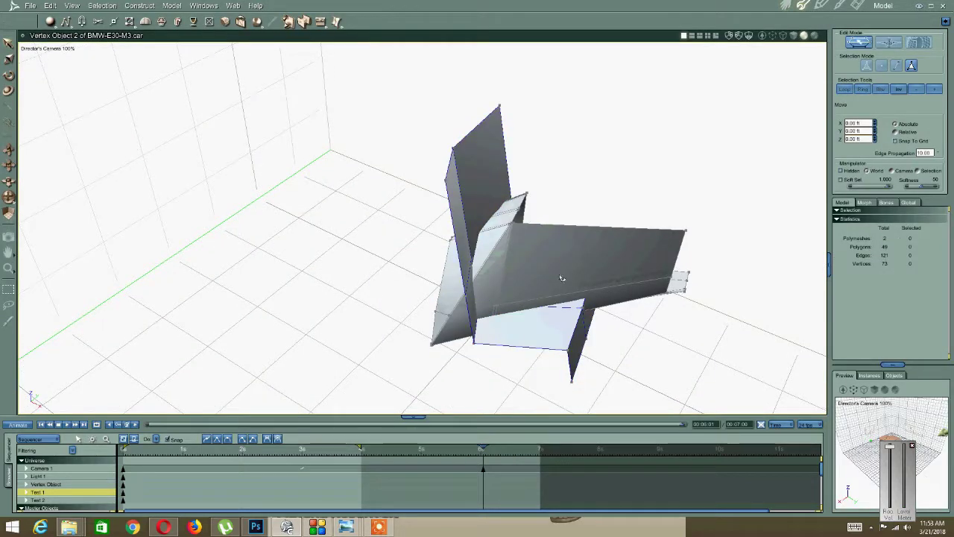
{"action": "double_click", "coordinate": [535, 324]}
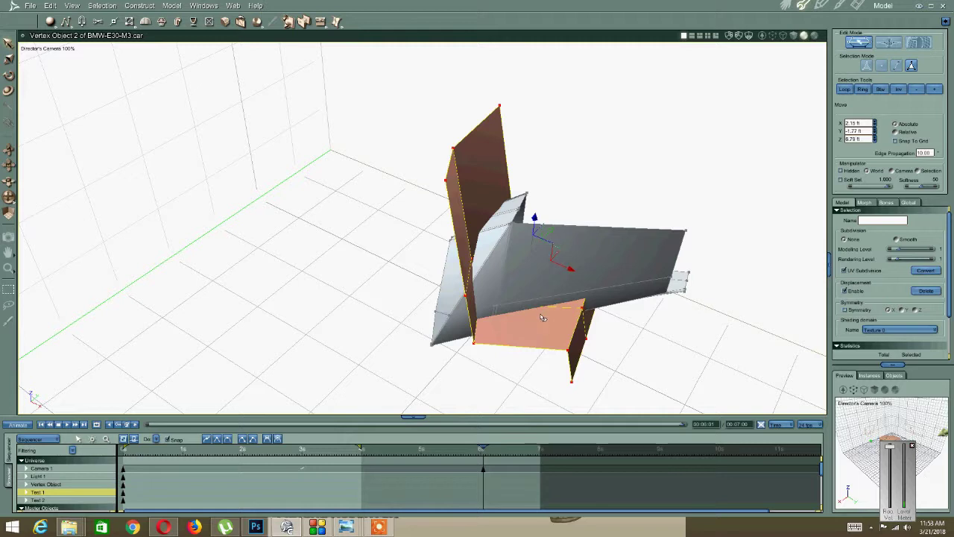
{"action": "key", "text": "Delete"}
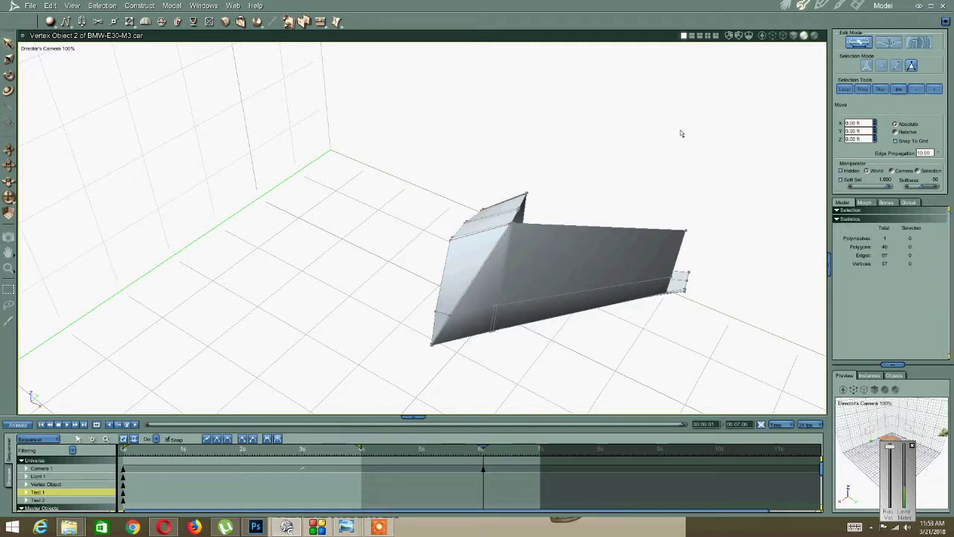
{"action": "left_click", "coordinate": [778, 9]}
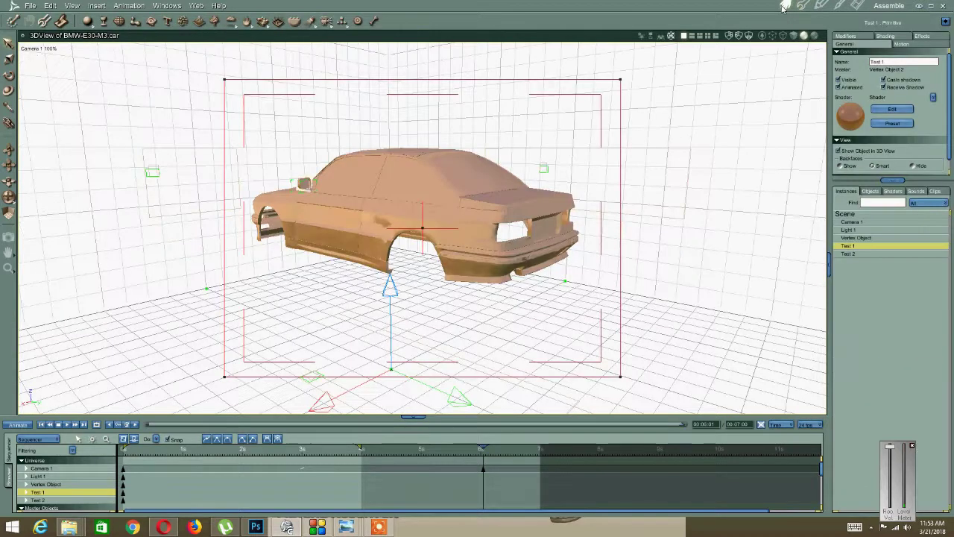
Select Test 1 and Test 2 together in the scene's instances.
{"action": "left_click", "coordinate": [855, 254]}
{"action": "left_click", "coordinate": [850, 245]}
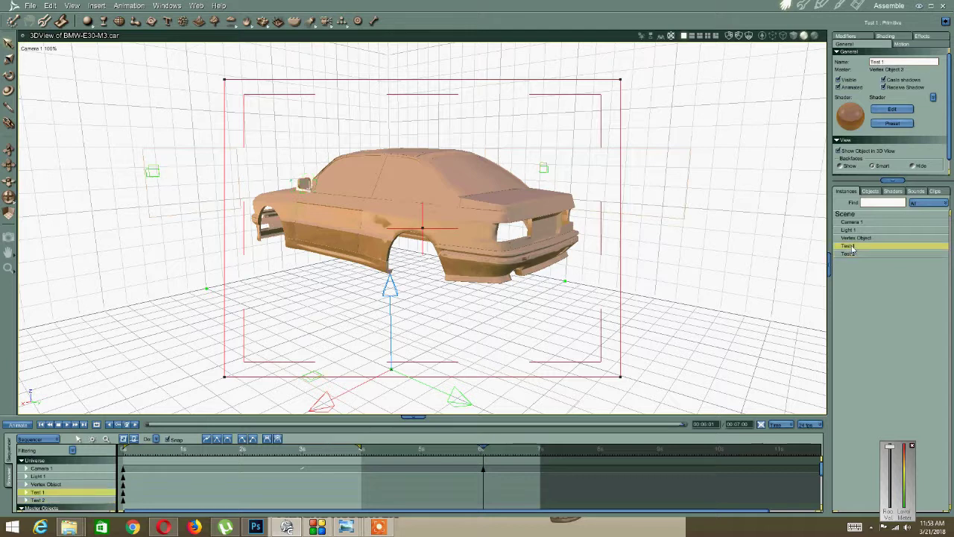
{"action": "left_click", "coordinate": [853, 256]}
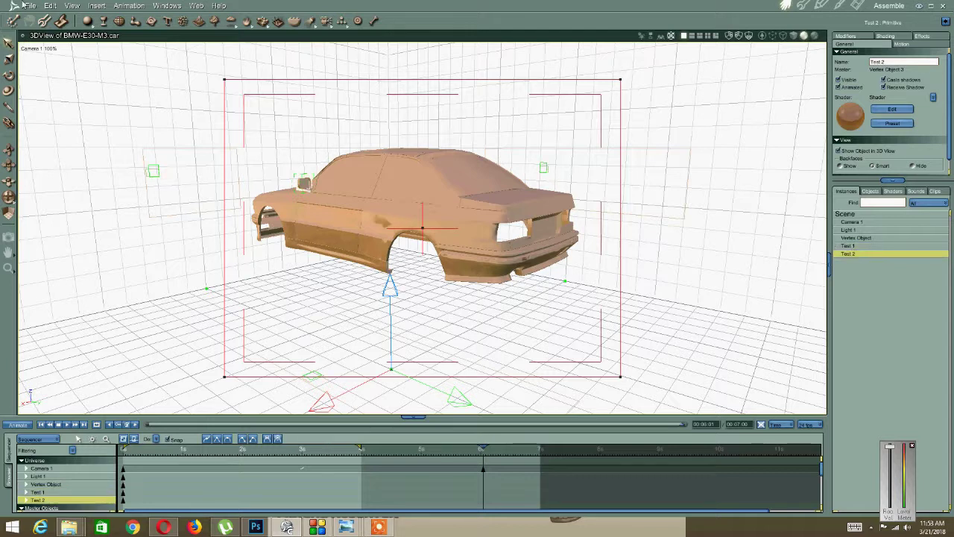
{"action": "left_click", "coordinate": [850, 247], "text": "shift"}
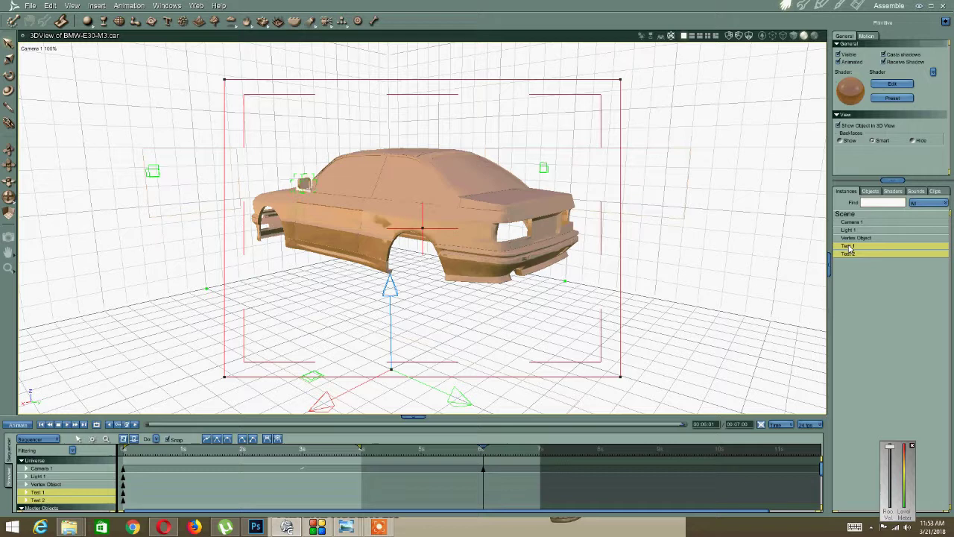
{"action": "left_click", "coordinate": [38, 50]}
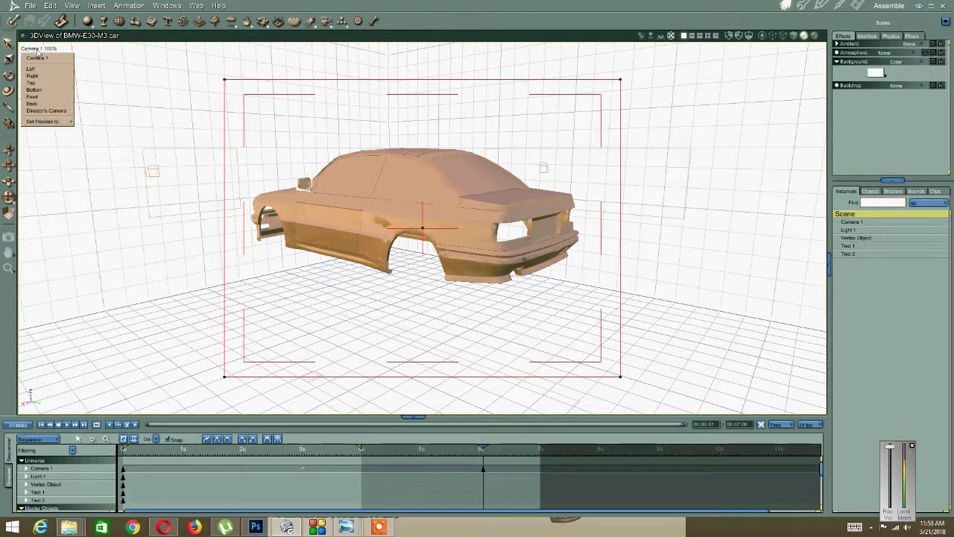
{"action": "left_click", "coordinate": [863, 254]}
{"action": "left_click", "coordinate": [856, 247], "text": "shift"}
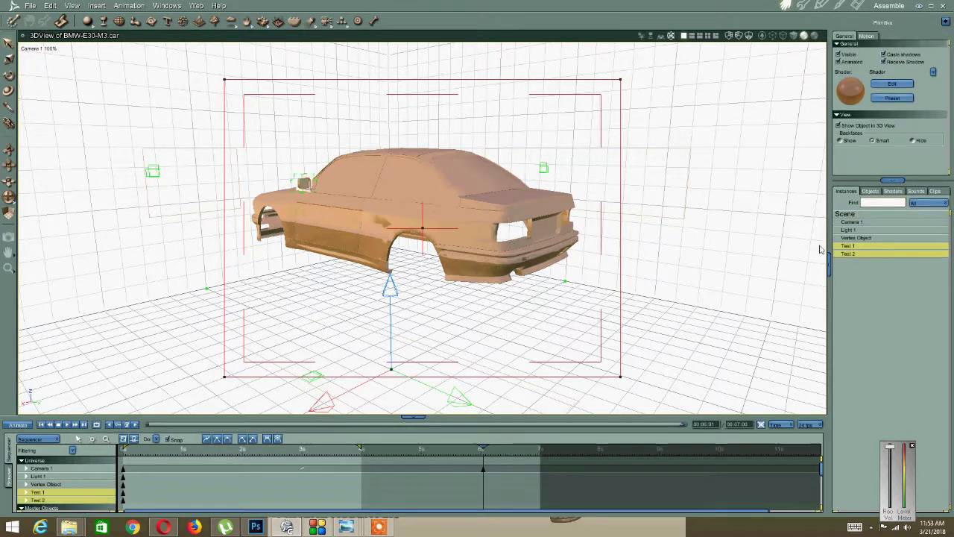
Switch to the Director's Camera and frame the side mirror in close-up with both test objects selected.
{"action": "left_click", "coordinate": [36, 49]}
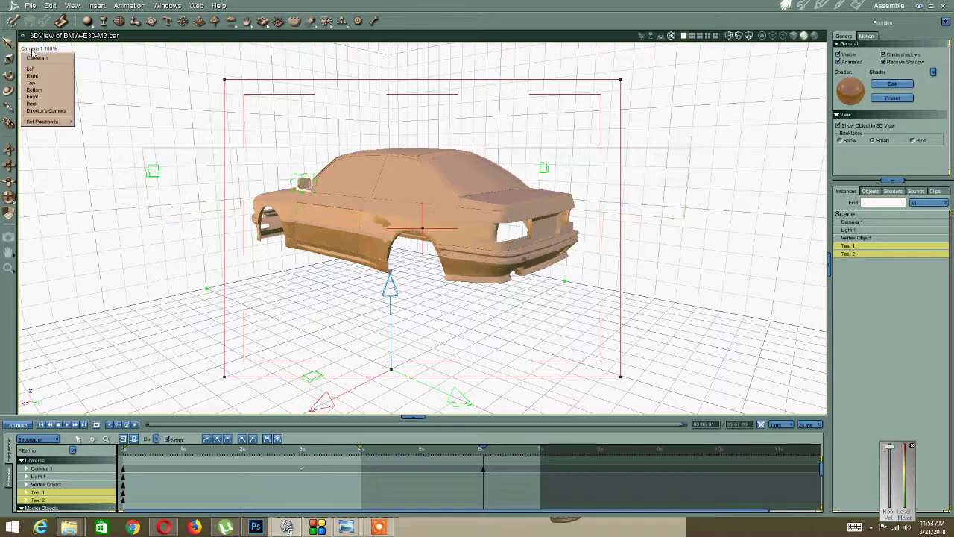
{"action": "left_click", "coordinate": [31, 112]}
{"action": "middle_click_drag", "start_coordinate": [288, 206], "coordinate": [387, 253]}
{"action": "scroll", "coordinate": [384, 73], "scroll_direction": "up", "scroll_amount": 10}
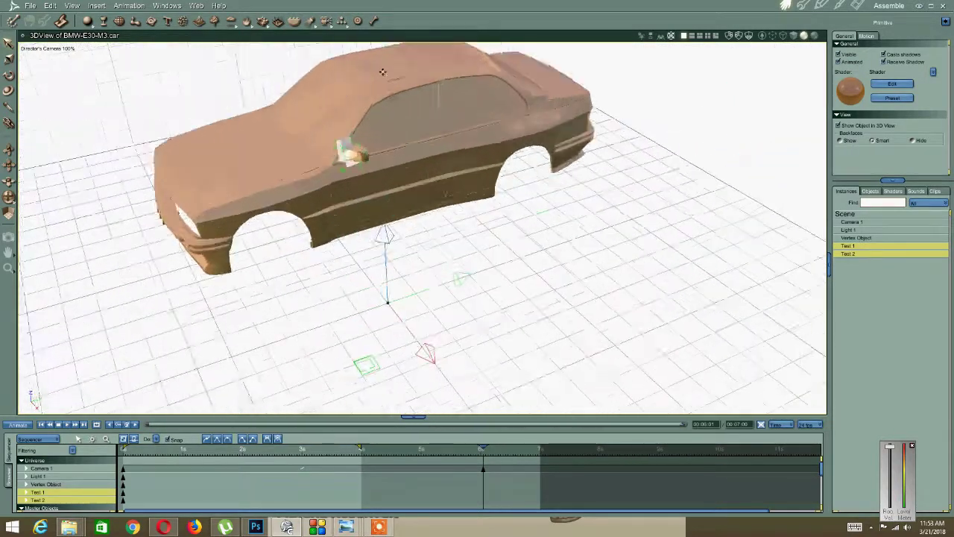
{"action": "middle_click_drag", "start_coordinate": [392, 99], "coordinate": [219, 145]}
{"action": "scroll", "coordinate": [421, 235], "scroll_direction": "up", "scroll_amount": 10}
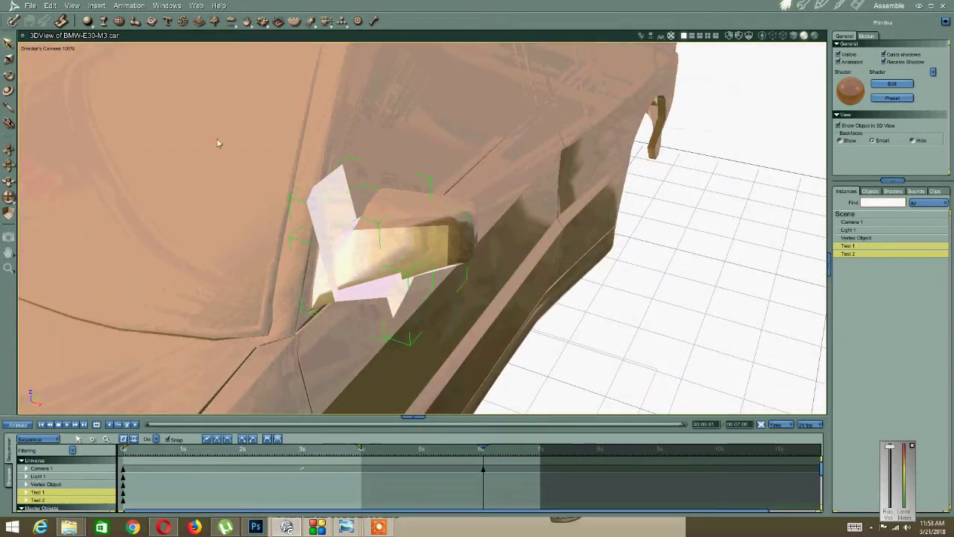
Try a 3D Boolean of Test 1 minus Test 2 and inspect the resulting mesh in the Model room.
{"action": "left_click", "coordinate": [50, 6]}
{"action": "left_click", "coordinate": [60, 277]}
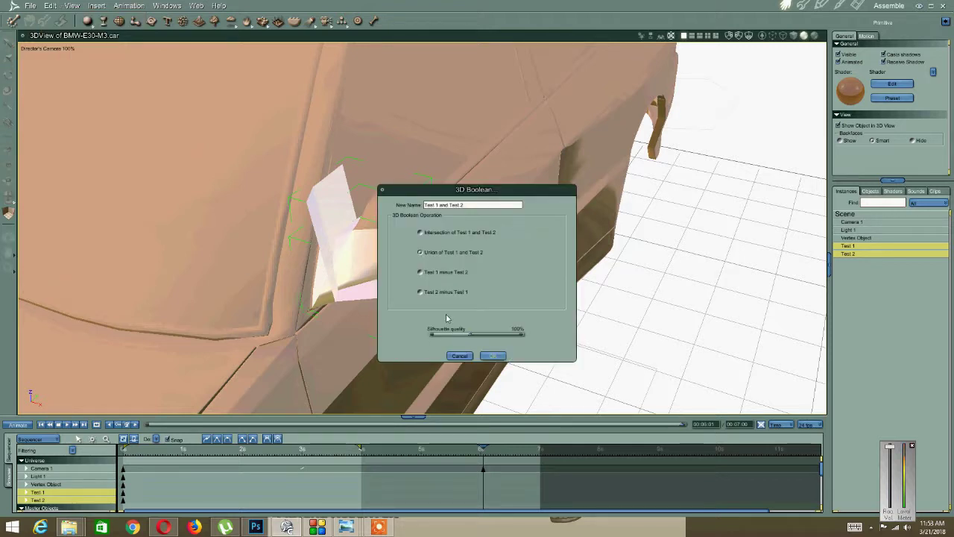
{"action": "left_click", "coordinate": [420, 272]}
{"action": "left_click", "coordinate": [493, 356]}
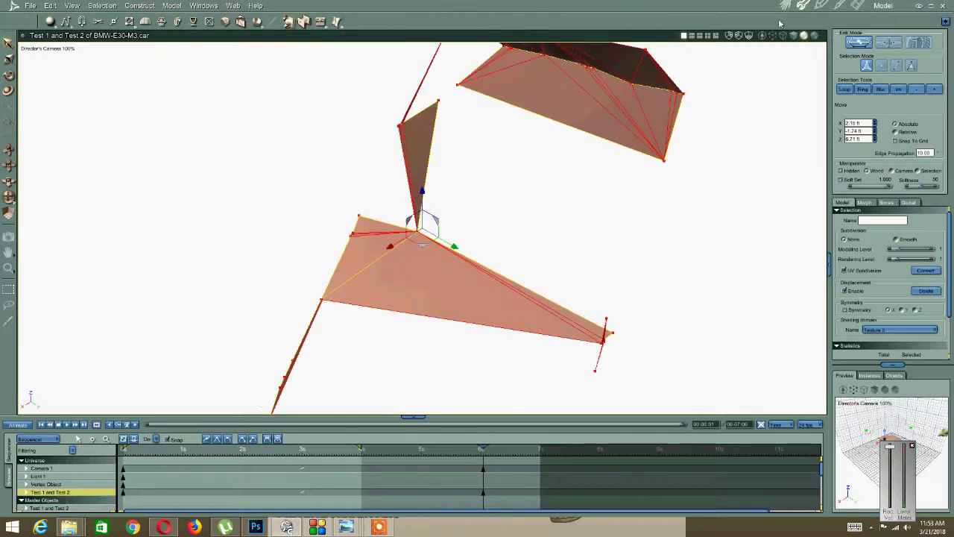
{"action": "left_click", "coordinate": [803, 5]}
{"action": "middle_click_drag", "start_coordinate": [444, 195], "coordinate": [316, 210]}
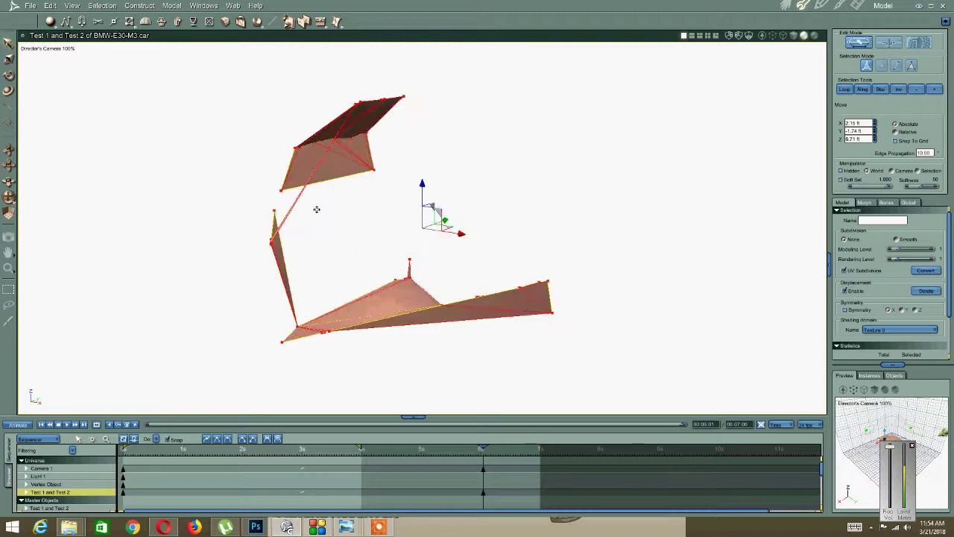
Undo the 3D Boolean and return to the Assemble room with Test 1 and Test 2 as separate objects.
{"action": "key", "text": "ctrl+z"}
{"action": "left_click", "coordinate": [783, 5]}
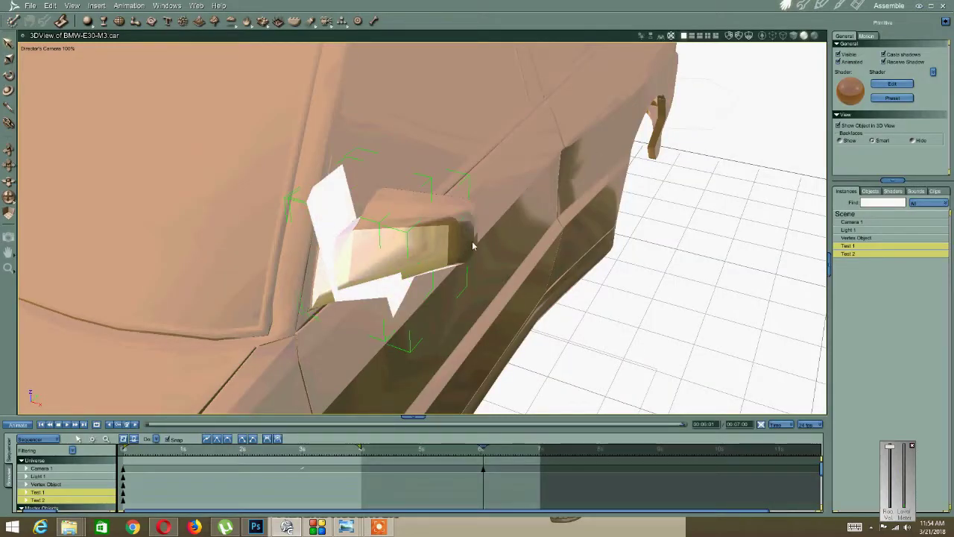
{"action": "left_click", "coordinate": [50, 6]}
{"action": "left_click", "coordinate": [53, 27]}
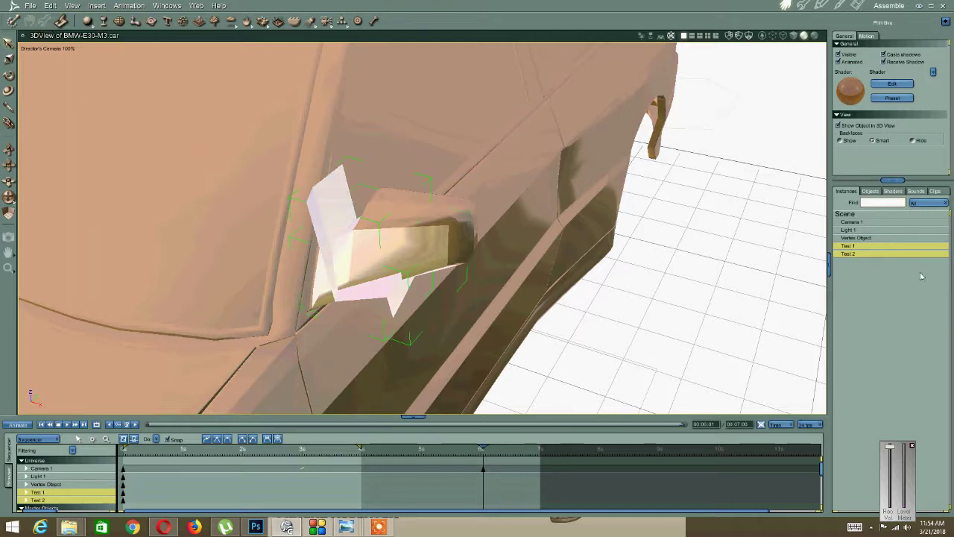
Try another 3D Boolean on Test 1 and Test 2 and inspect the resulting mesh in the Model room.
{"action": "left_click", "coordinate": [50, 6]}
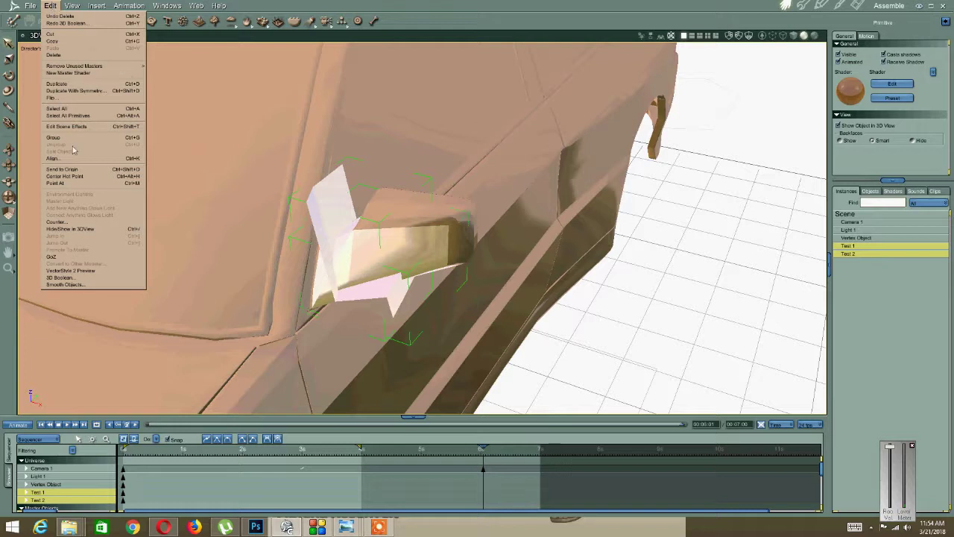
{"action": "left_click", "coordinate": [60, 277]}
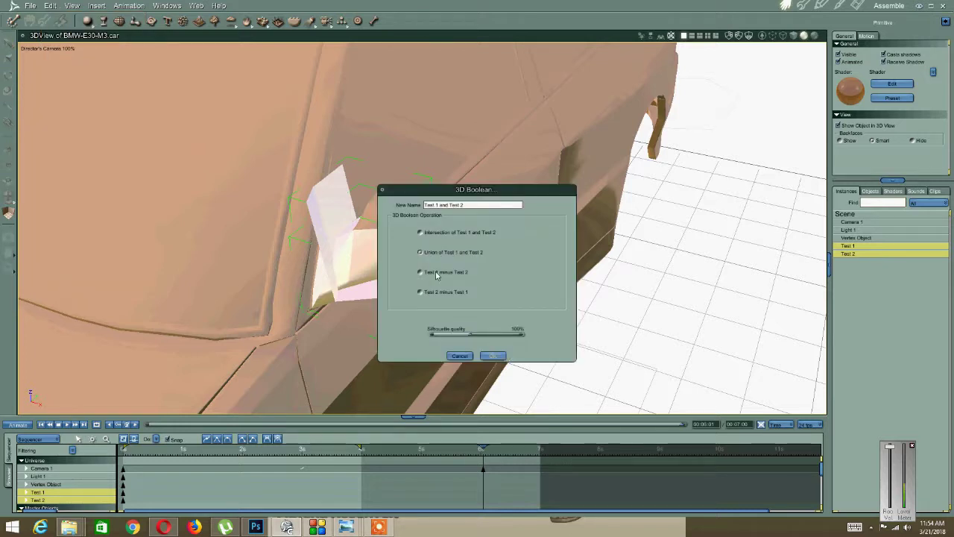
{"action": "left_click", "coordinate": [492, 356]}
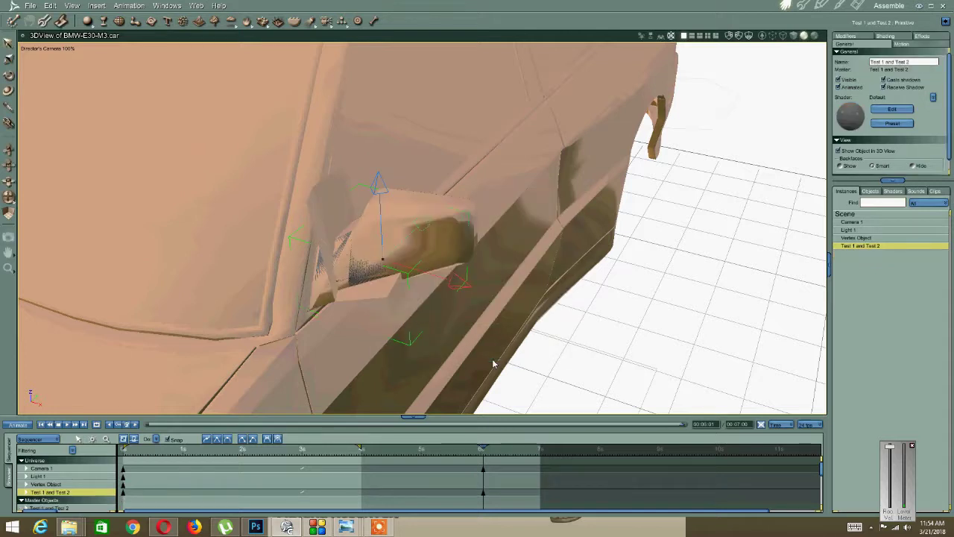
{"action": "left_click", "coordinate": [801, 6]}
{"action": "scroll", "coordinate": [398, 187], "scroll_direction": "down", "scroll_amount": 2}
{"action": "middle_click_drag", "start_coordinate": [398, 187], "coordinate": [486, 213]}
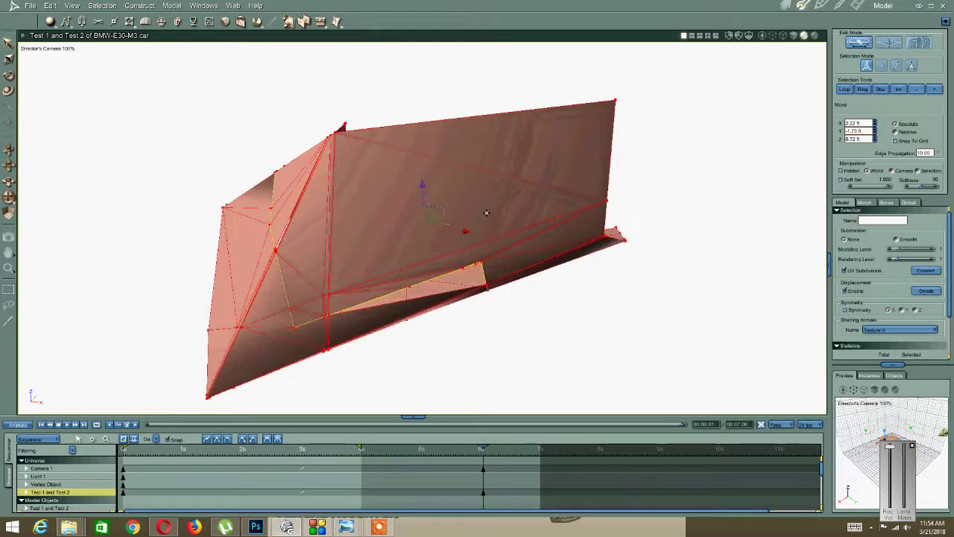
Try untriangulating the Boolean mesh's polygons, undo the Boolean and return to the Assemble room with Test 1 and Test 2 as separate objects.
{"action": "left_click", "coordinate": [172, 6]}
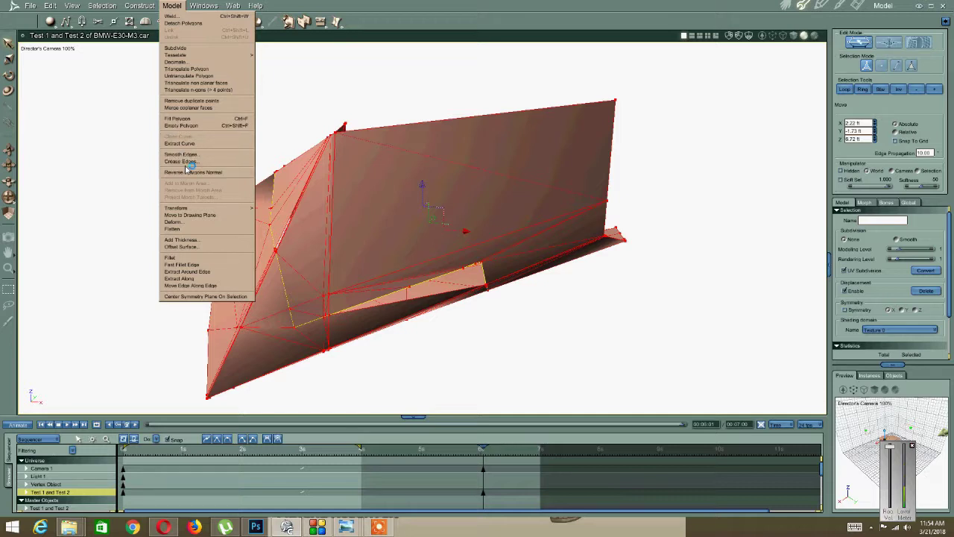
{"action": "left_click", "coordinate": [178, 77]}
{"action": "middle_click_drag", "start_coordinate": [275, 207], "coordinate": [240, 221]}
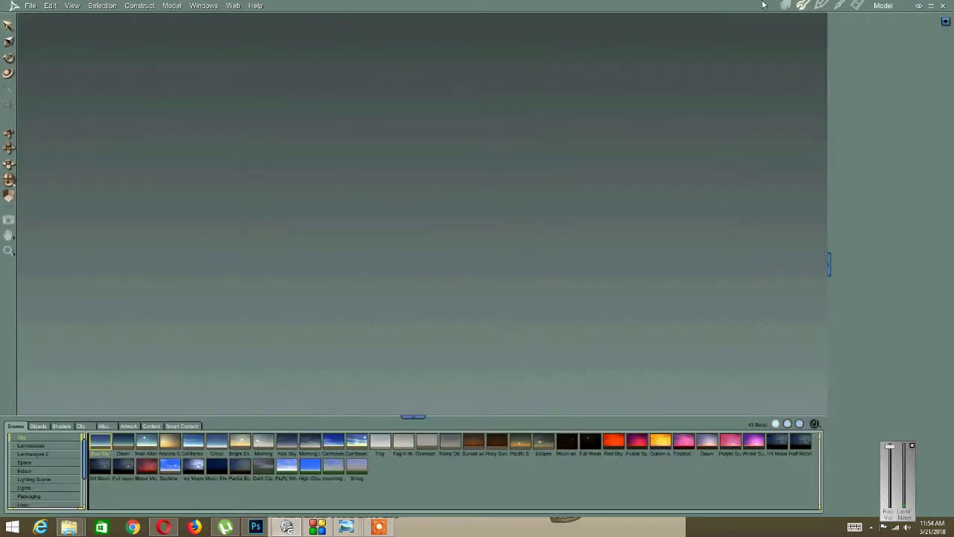
{"action": "left_click", "coordinate": [785, 5]}
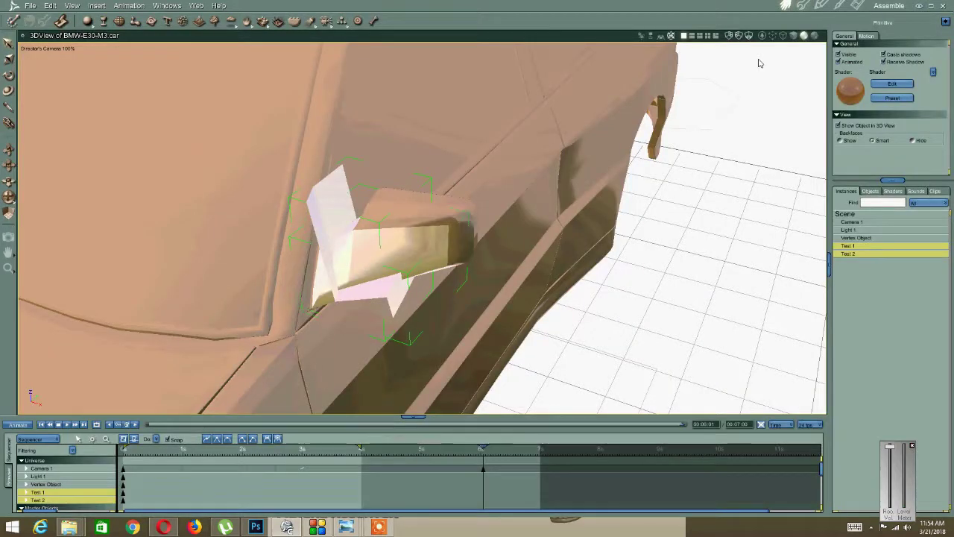
Open Vertex Object in the Model room, clear its polygon selection around the mirror and return to the Assemble room.
{"action": "left_click", "coordinate": [855, 238]}
{"action": "left_click", "coordinate": [801, 6]}
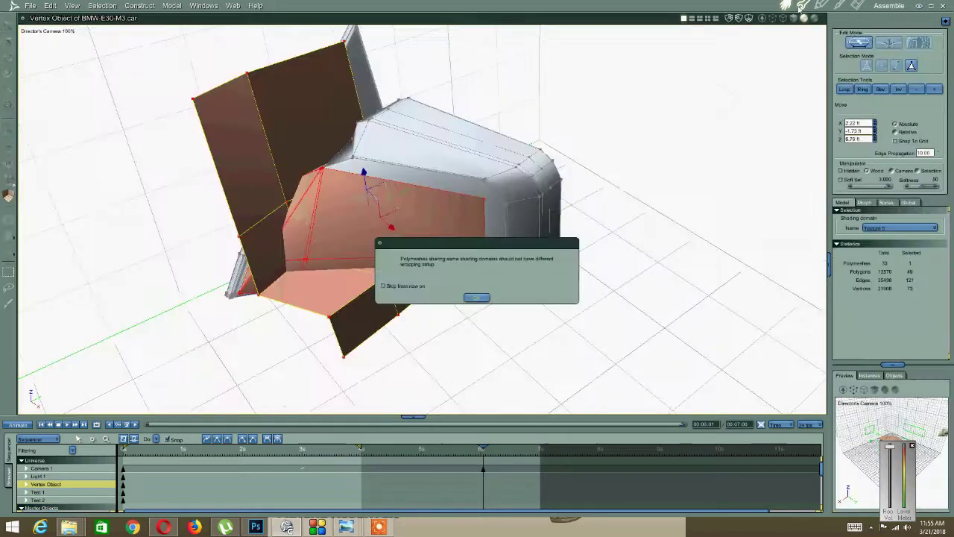
{"action": "left_click", "coordinate": [476, 297]}
{"action": "middle_click_drag", "start_coordinate": [293, 285], "coordinate": [348, 267]}
{"action": "left_click", "coordinate": [479, 279]}
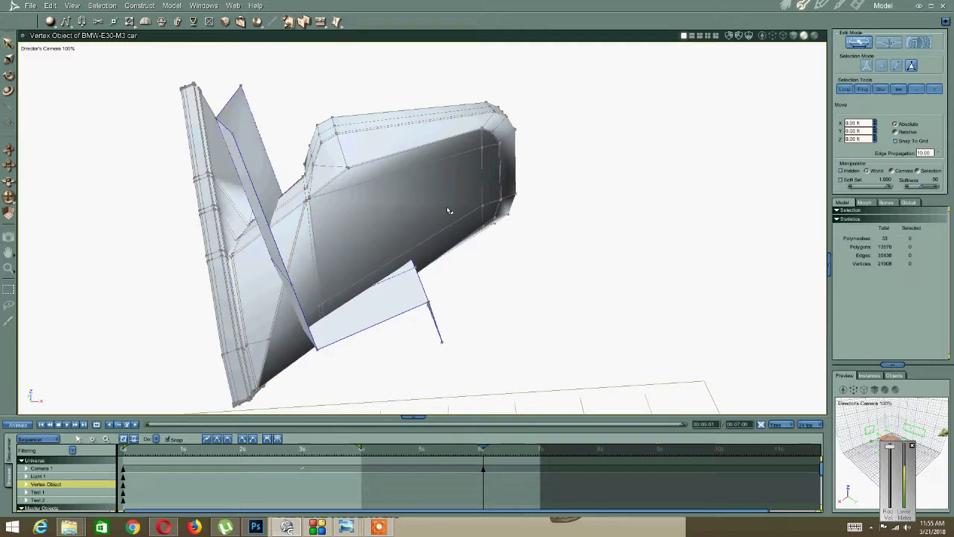
{"action": "left_click", "coordinate": [785, 6]}
Select Test 1, undo the latest changes and redo them all in the Assemble room.
{"action": "left_click", "coordinate": [855, 248]}
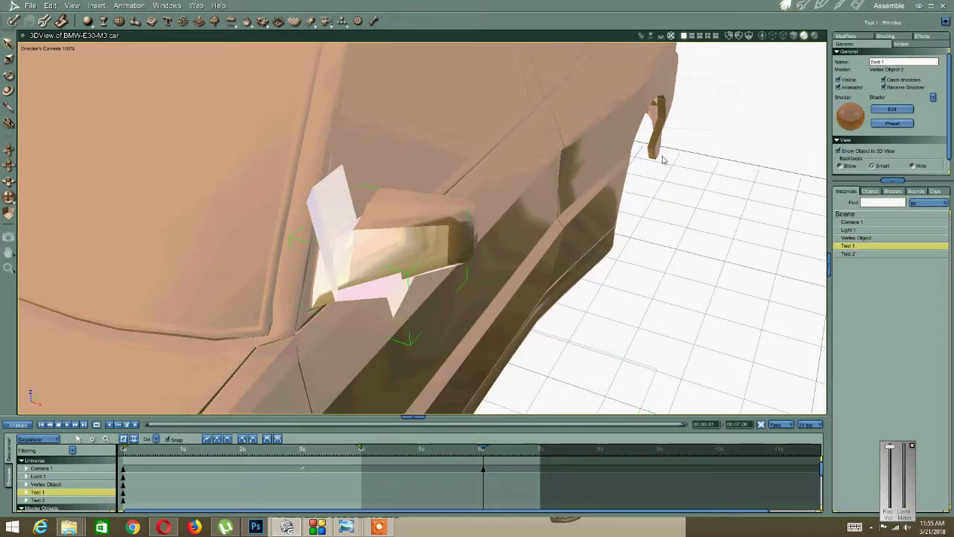
{"action": "left_click", "coordinate": [798, 6]}
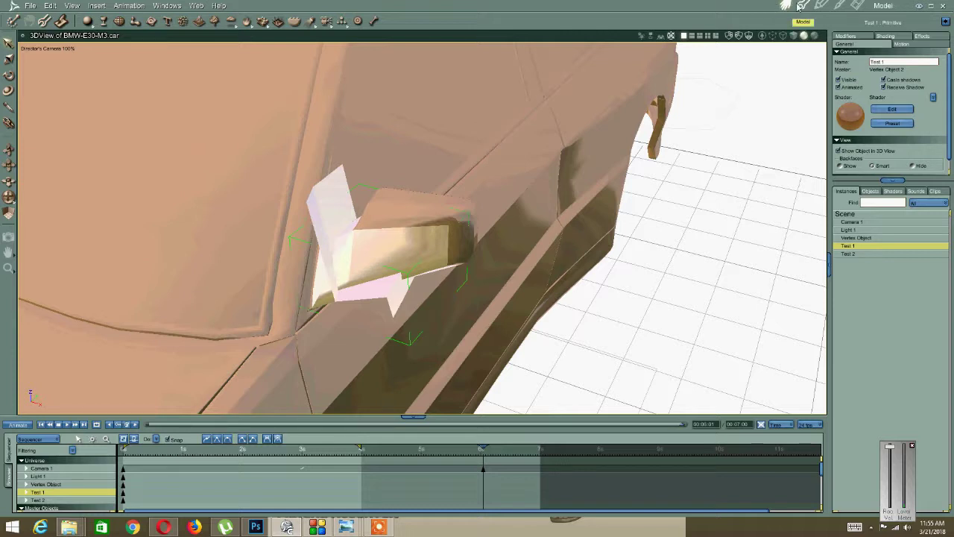
{"action": "key", "text": "ctrl+z"}
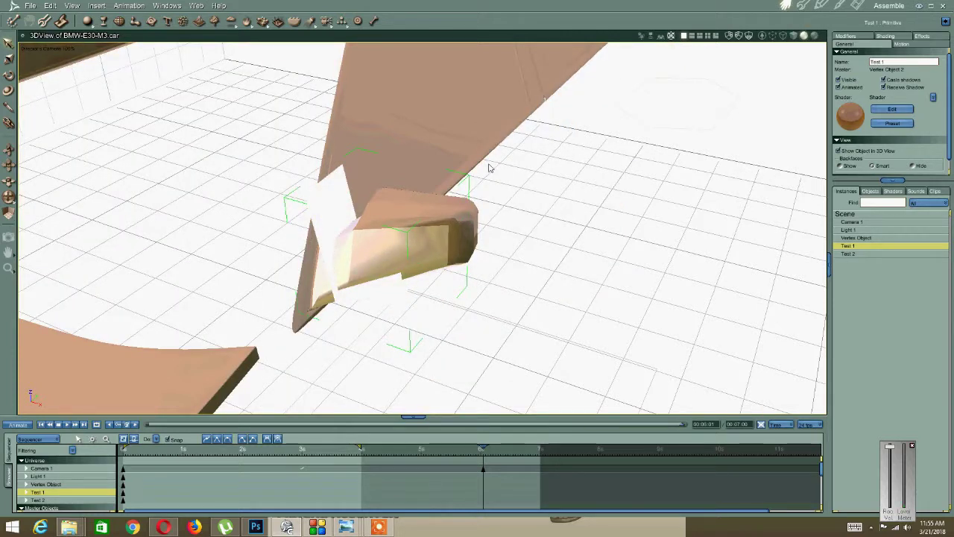
{"action": "scroll", "coordinate": [377, 151], "scroll_direction": "down", "scroll_amount": 5}
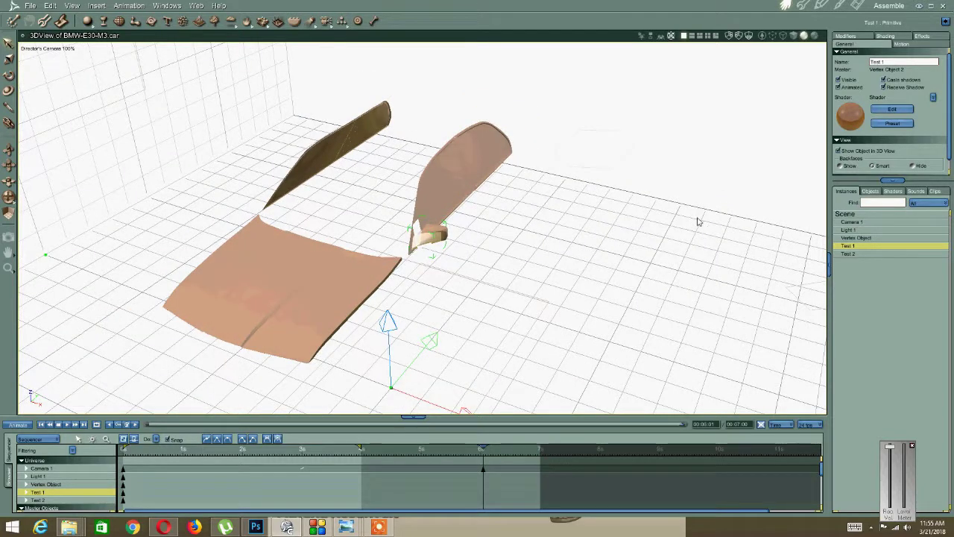
{"action": "left_click", "coordinate": [46, 5]}
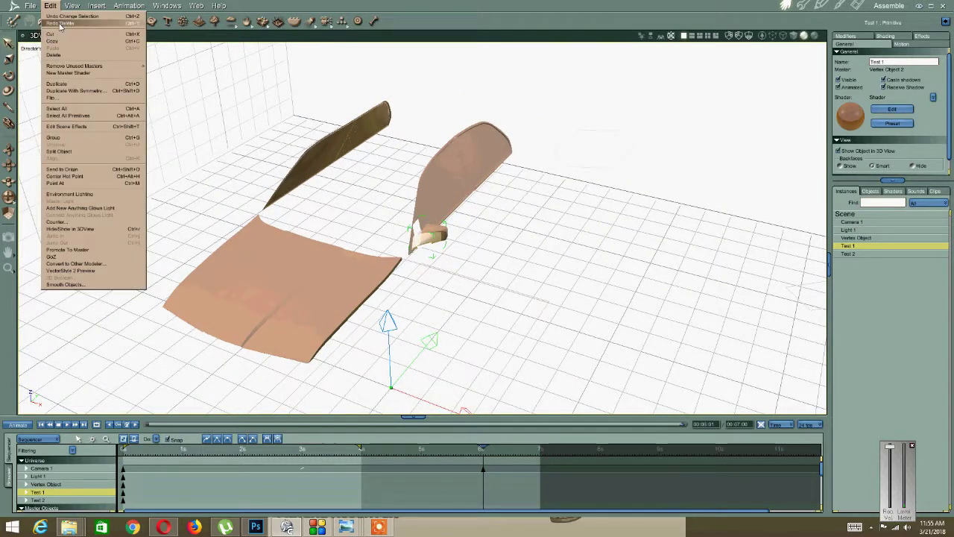
{"action": "left_click", "coordinate": [50, 6]}
{"action": "left_click", "coordinate": [51, 6]}
{"action": "left_click", "coordinate": [50, 6]}
{"action": "left_click", "coordinate": [49, 6]}
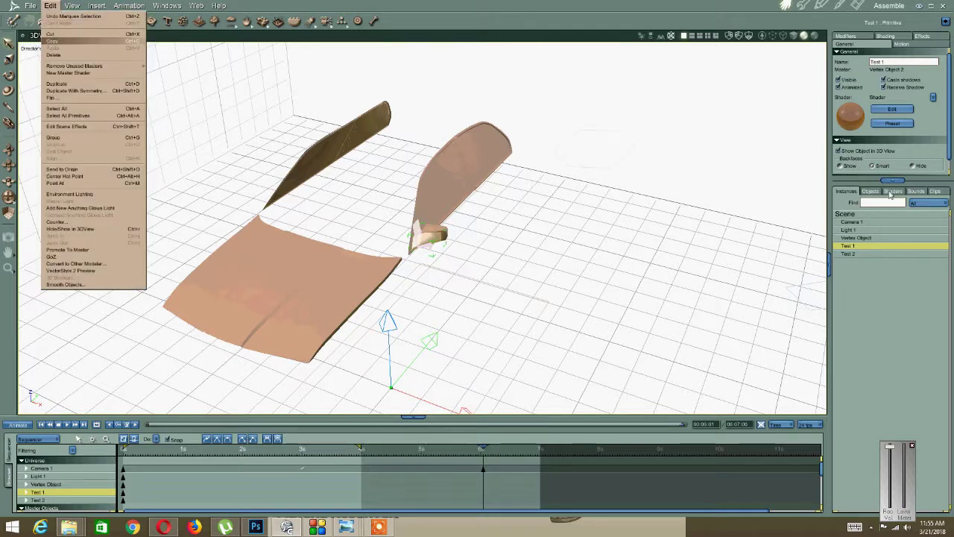
Check the mirror of Vertex Object in the Model room and return to the Assemble room.
{"action": "left_click", "coordinate": [864, 238]}
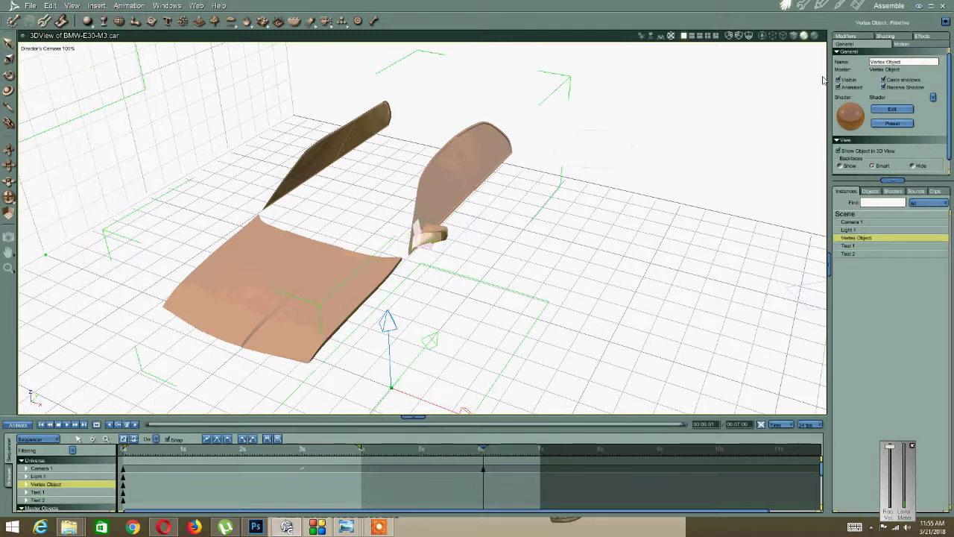
{"action": "left_click", "coordinate": [803, 6]}
{"action": "left_click", "coordinate": [479, 298]}
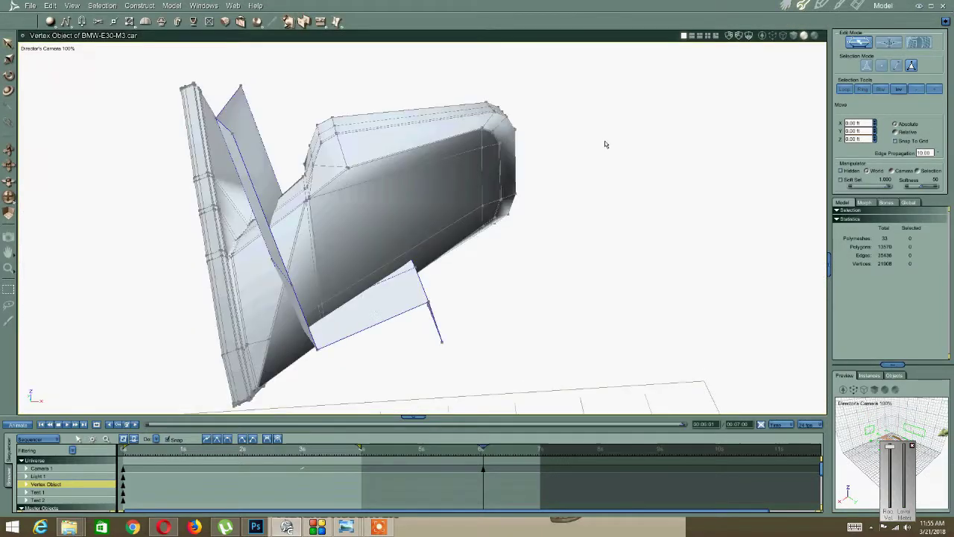
{"action": "left_click", "coordinate": [786, 6]}
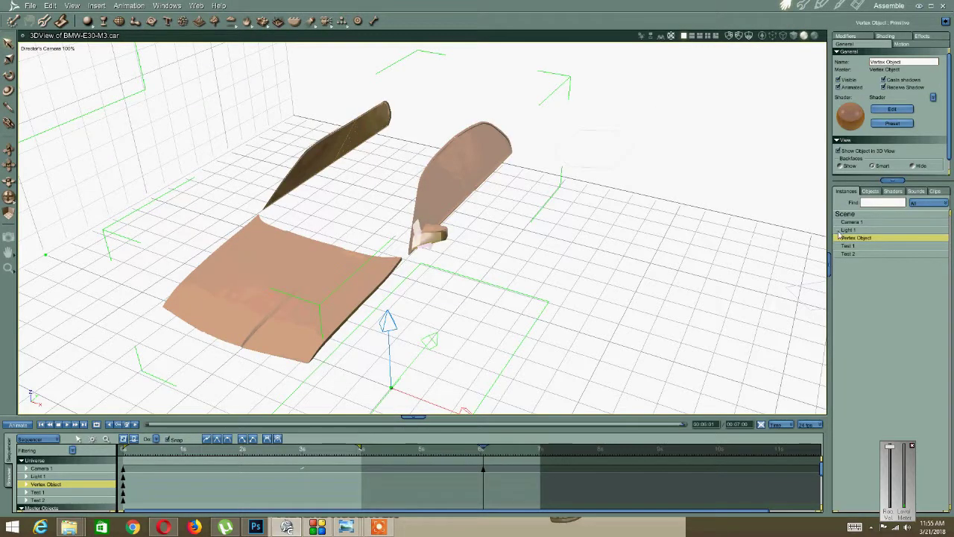
Open Test 1 in the Model room and frame its mirror housing piece.
{"action": "left_click", "coordinate": [847, 246]}
{"action": "left_click", "coordinate": [848, 254]}
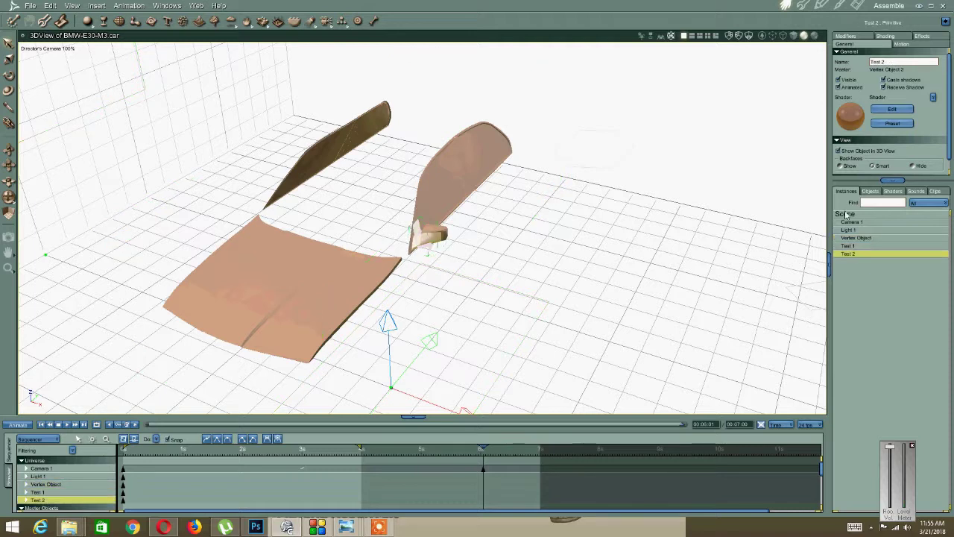
{"action": "left_click", "coordinate": [854, 247]}
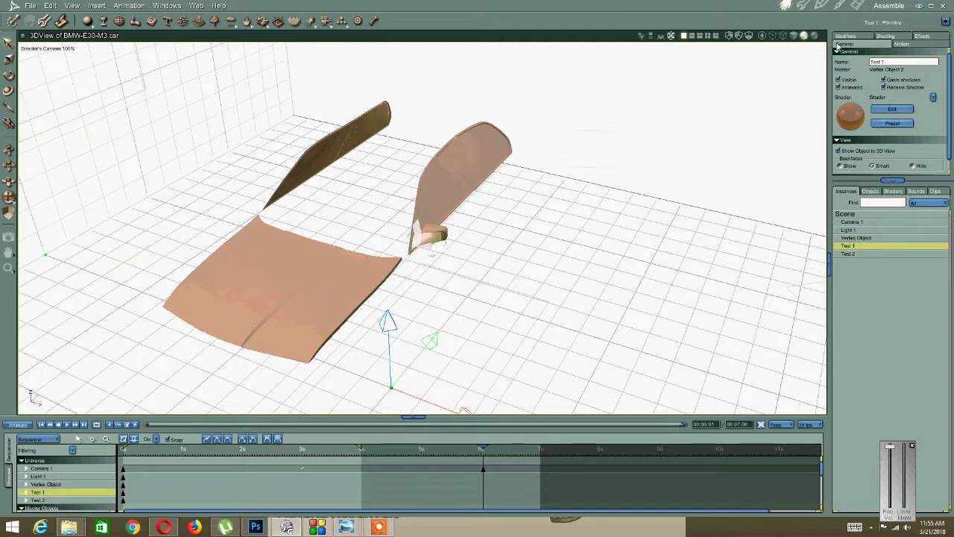
{"action": "left_click", "coordinate": [786, 6]}
{"action": "middle_click_drag", "start_coordinate": [572, 217], "coordinate": [572, 217]}
{"action": "middle_click_drag", "start_coordinate": [499, 192], "coordinate": [519, 204]}
{"action": "middle_click_drag", "start_coordinate": [510, 243], "coordinate": [482, 199]}
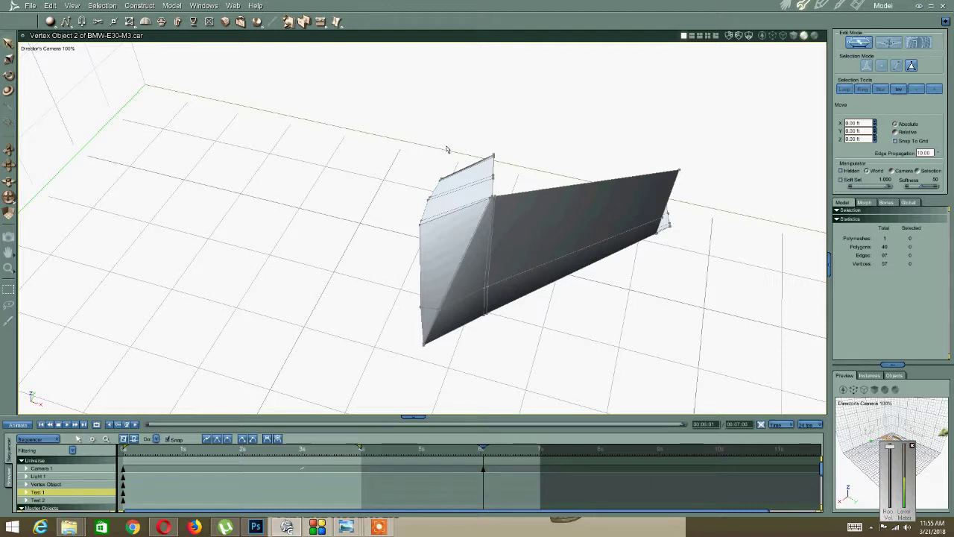
Add linked vertices in Free Position mode across the edges of the sloped flap on top of the housing's short end.
{"action": "left_click", "coordinate": [114, 22]}
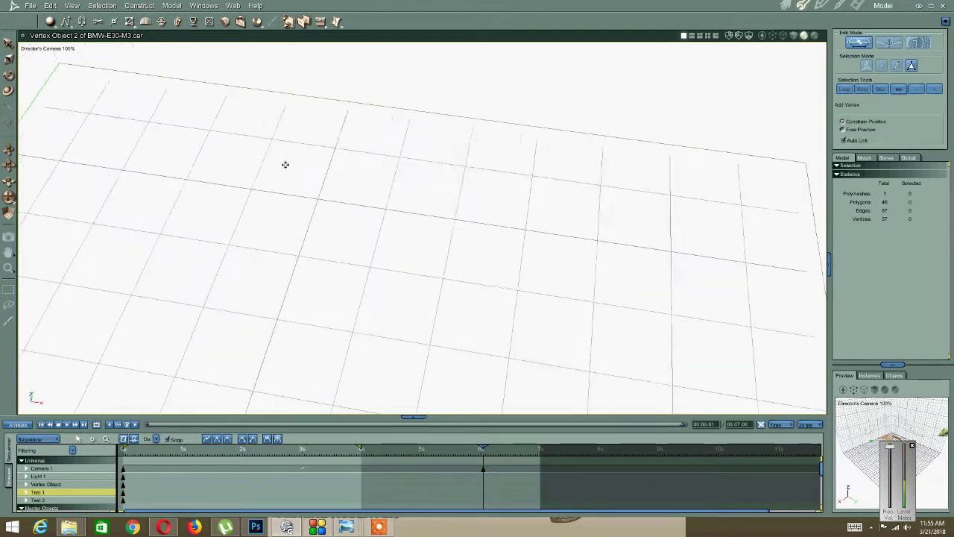
{"action": "middle_click_drag", "start_coordinate": [330, 149], "coordinate": [322, 130]}
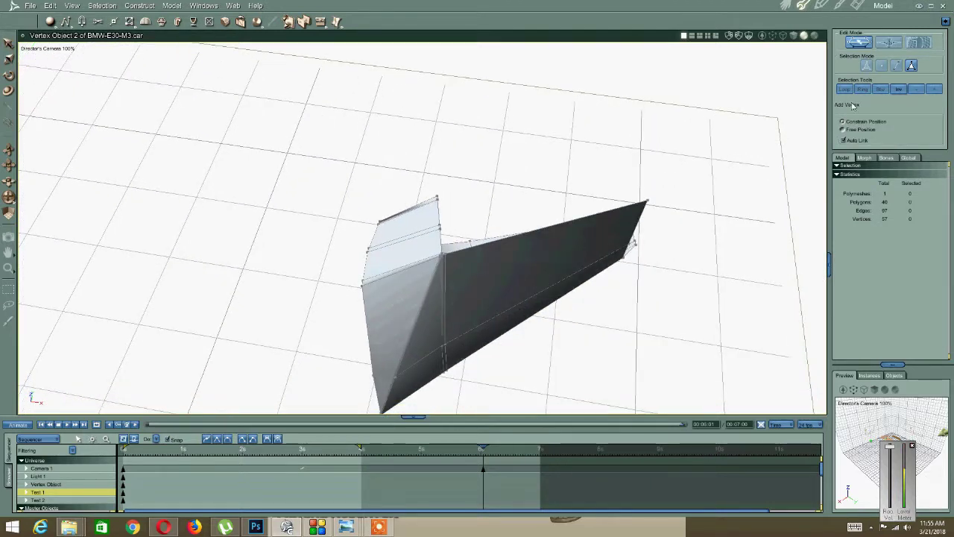
{"action": "left_click", "coordinate": [843, 130]}
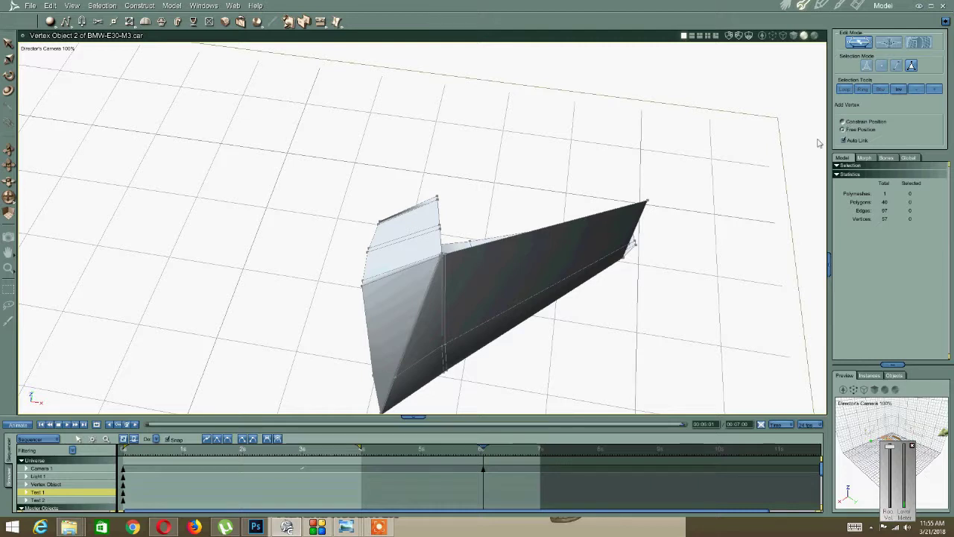
{"action": "left_click", "coordinate": [415, 209]}
{"action": "left_click", "coordinate": [413, 212]}
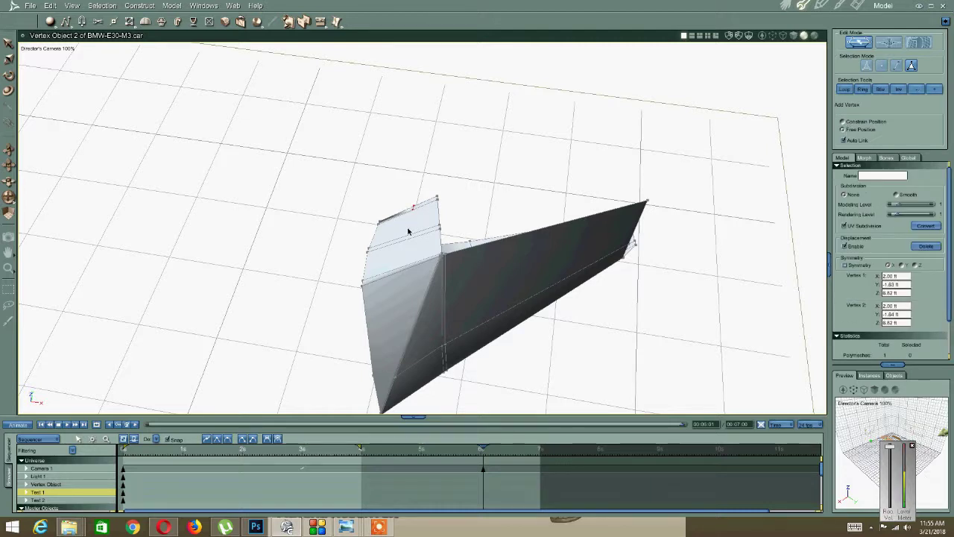
{"action": "left_click", "coordinate": [408, 235]}
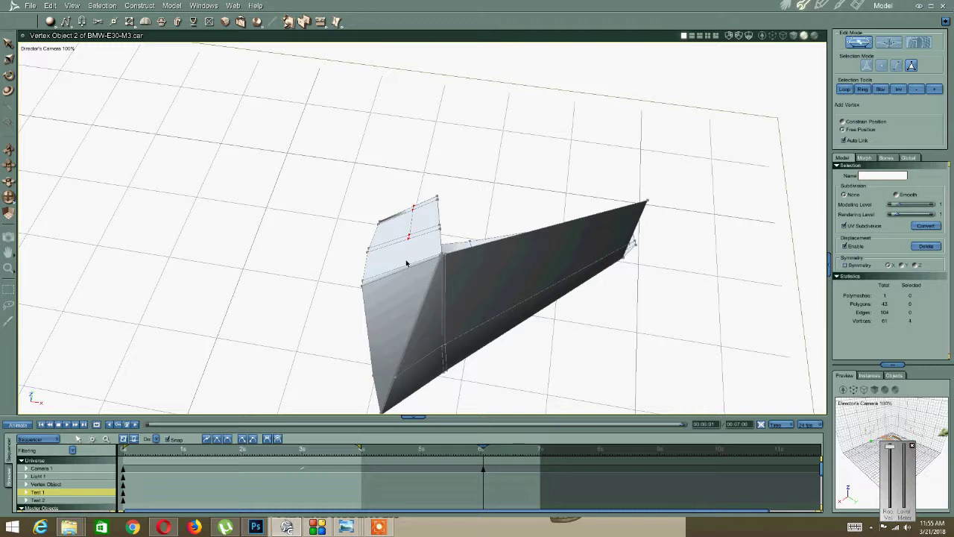
{"action": "left_click", "coordinate": [407, 274]}
Continue the linked vertices down the housing's short end face, across its diagonal edges, to the corner edge beside the long face.
{"action": "middle_click_drag", "start_coordinate": [409, 288], "coordinate": [393, 266]}
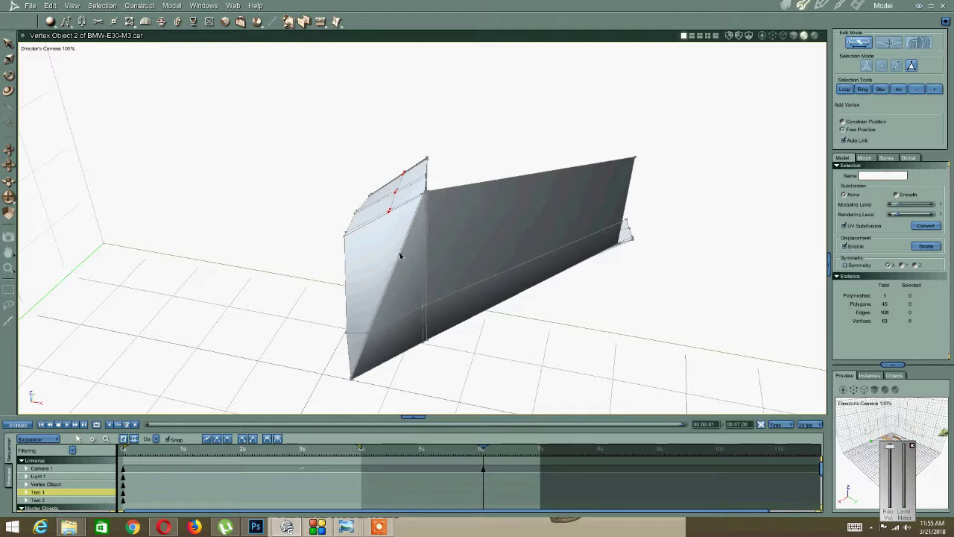
{"action": "left_click", "coordinate": [399, 255]}
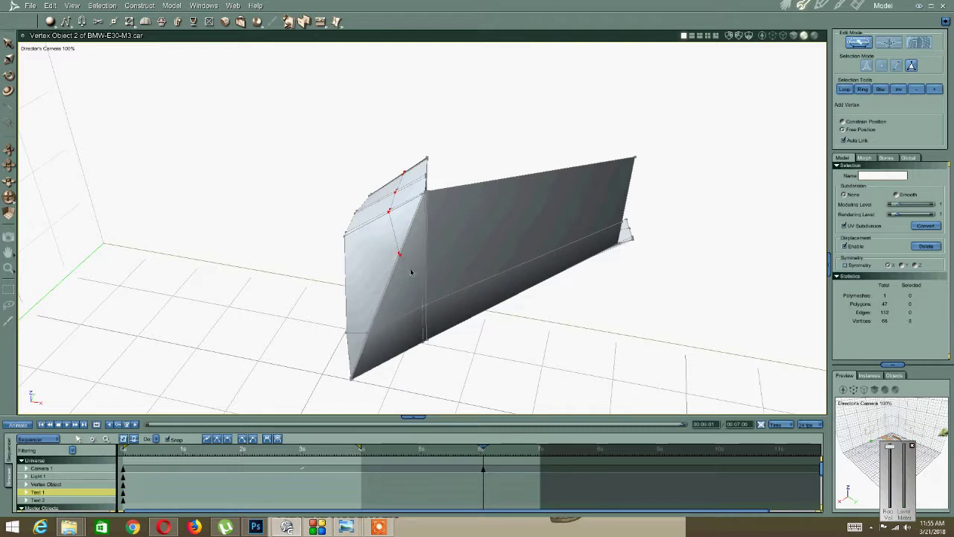
{"action": "middle_click_drag", "start_coordinate": [406, 310], "coordinate": [426, 298]}
{"action": "key", "text": "ctrl+z"}
{"action": "left_click", "coordinate": [399, 283]}
{"action": "left_click", "coordinate": [426, 297]}
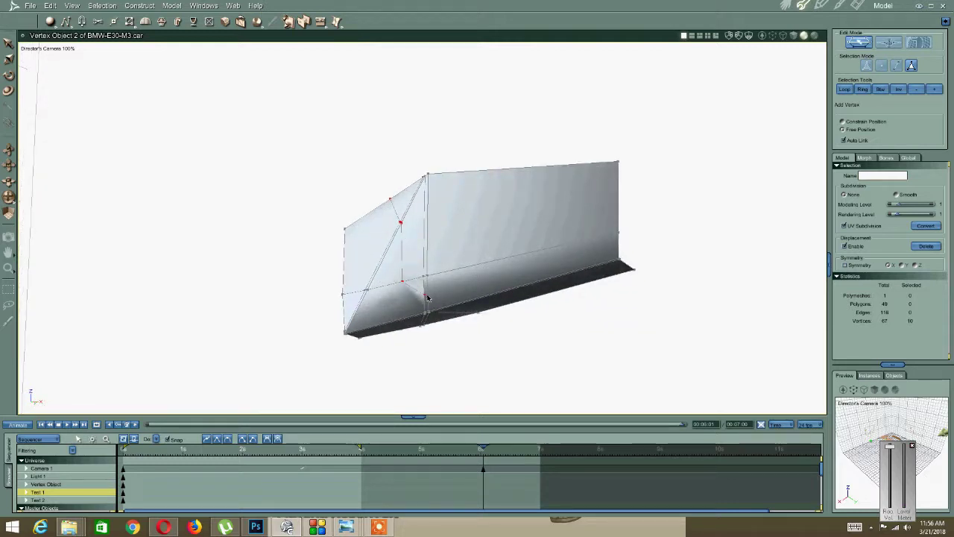
{"action": "left_click", "coordinate": [426, 295]}
Add a second line of linked vertices from the housing's underside edge up across the middle of the long face to its upper edge.
{"action": "middle_click_drag", "start_coordinate": [477, 276], "coordinate": [523, 272]}
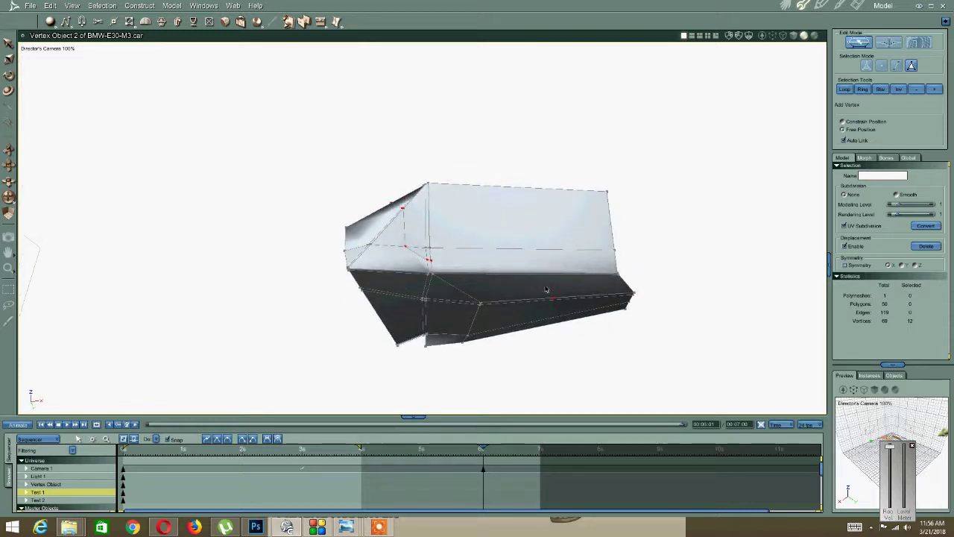
{"action": "key", "text": "ctrl+z"}
{"action": "left_click", "coordinate": [533, 293]}
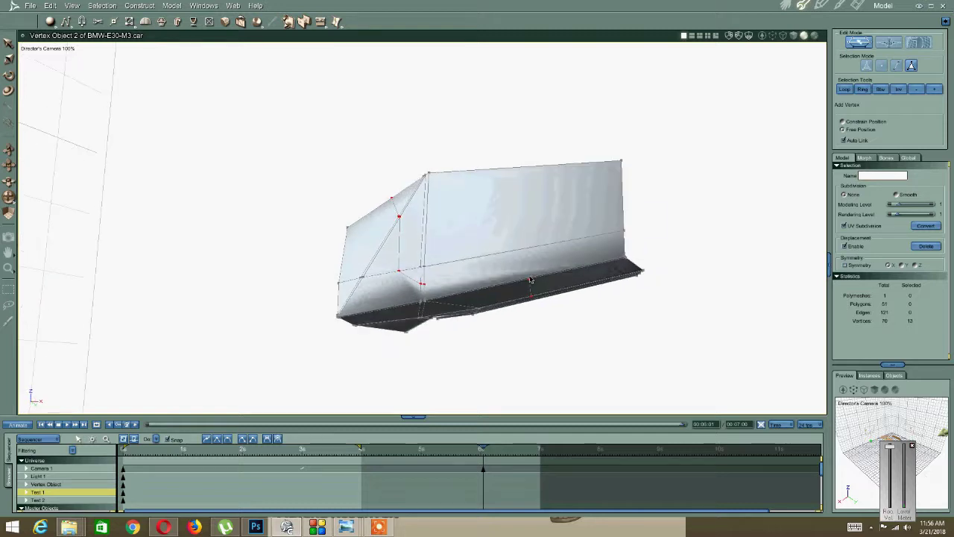
{"action": "key", "text": "ctrl+z"}
{"action": "left_click", "coordinate": [529, 278]}
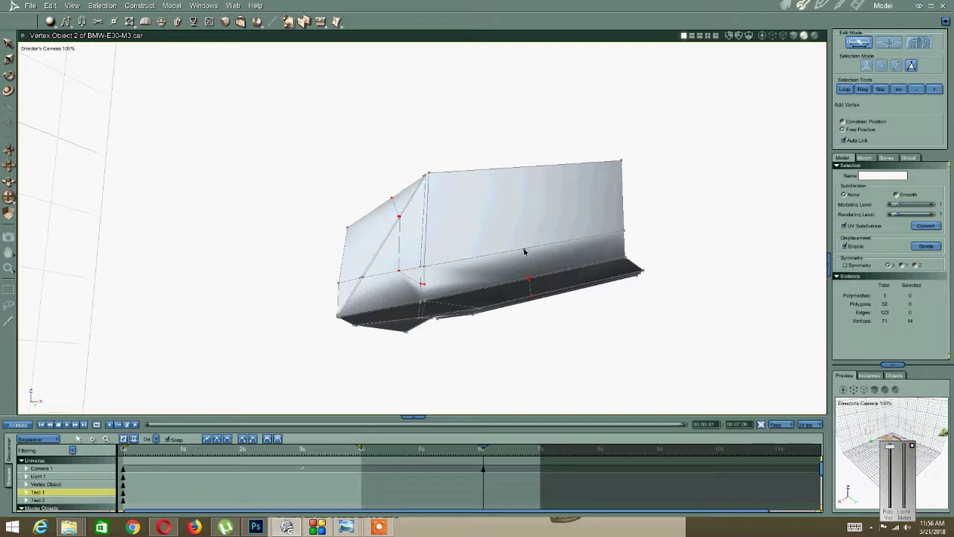
{"action": "left_click", "coordinate": [523, 249]}
{"action": "key", "text": "ctrl+z"}
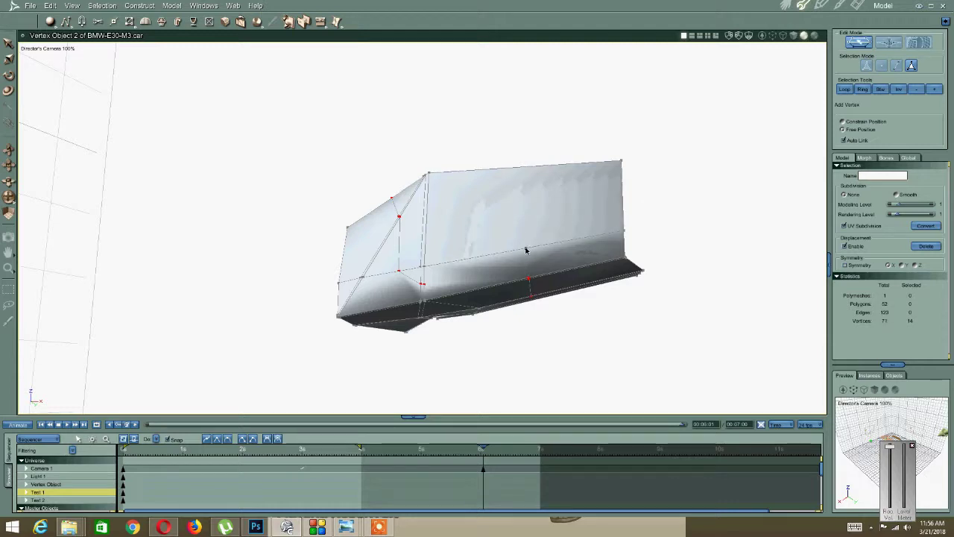
{"action": "left_click", "coordinate": [526, 248]}
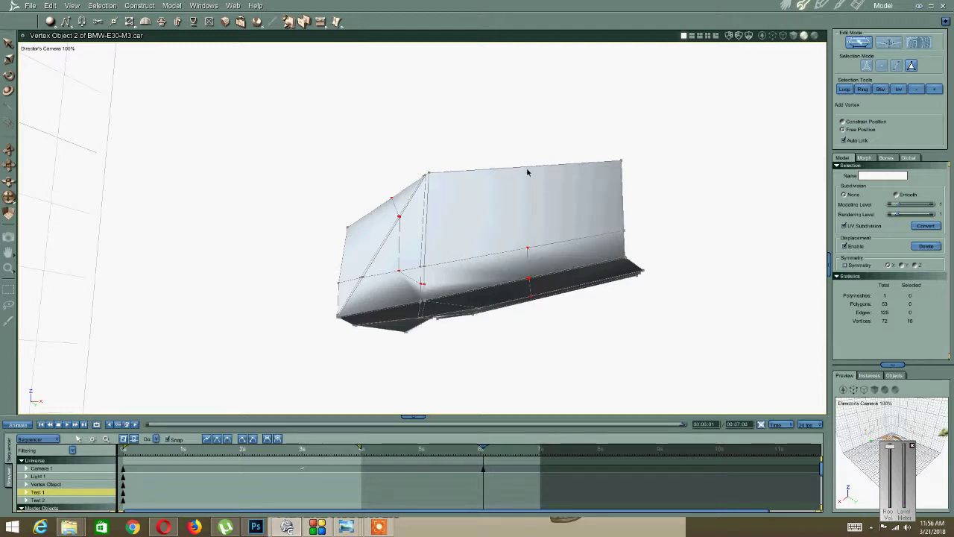
{"action": "left_click", "coordinate": [526, 168]}
{"action": "middle_click_drag", "start_coordinate": [456, 249], "coordinate": [440, 261]}
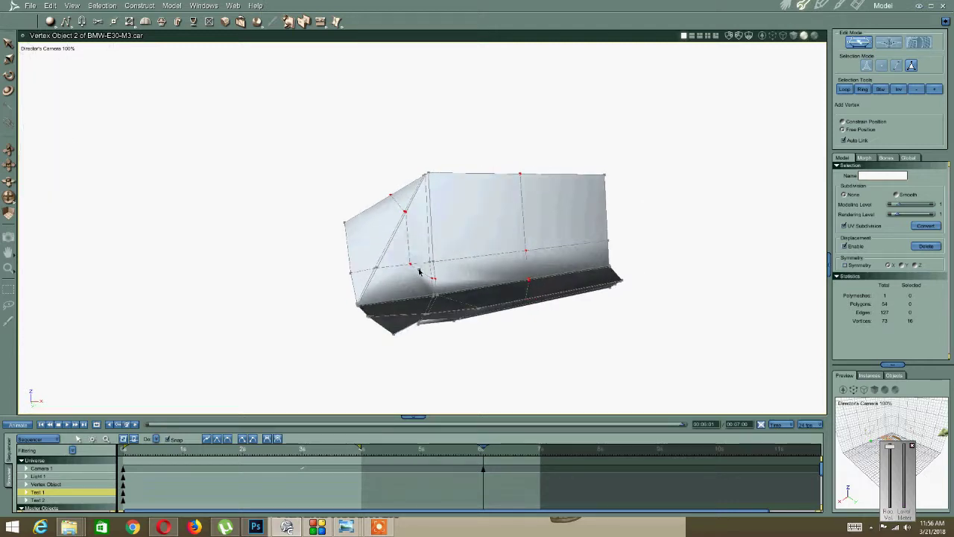
Add a vertex low on the housing's short end face and link it to that face's pointed outer bottom corner.
{"action": "key", "text": "l"}
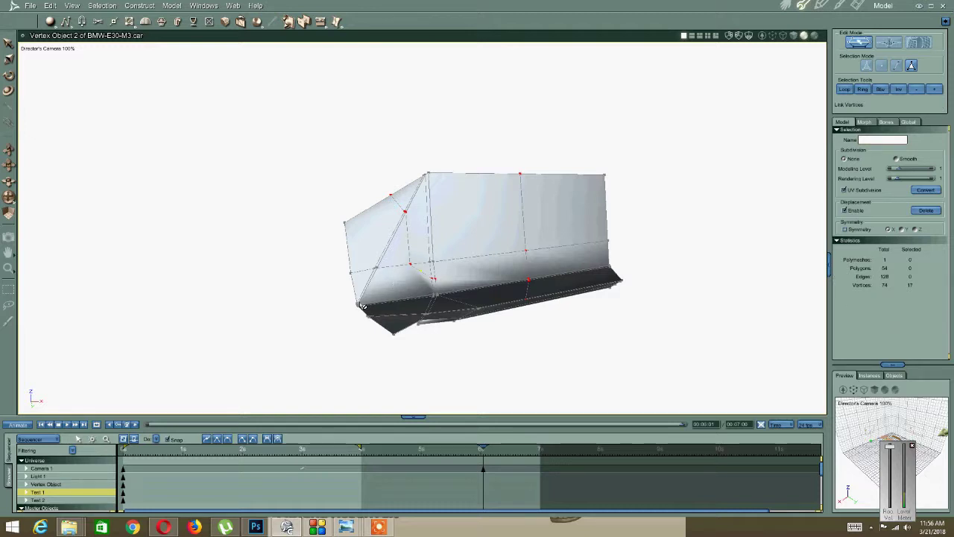
{"action": "key", "text": "a"}
{"action": "middle_click_drag", "start_coordinate": [408, 264], "coordinate": [388, 293]}
{"action": "scroll", "coordinate": [345, 321], "scroll_direction": "up", "scroll_amount": 5}
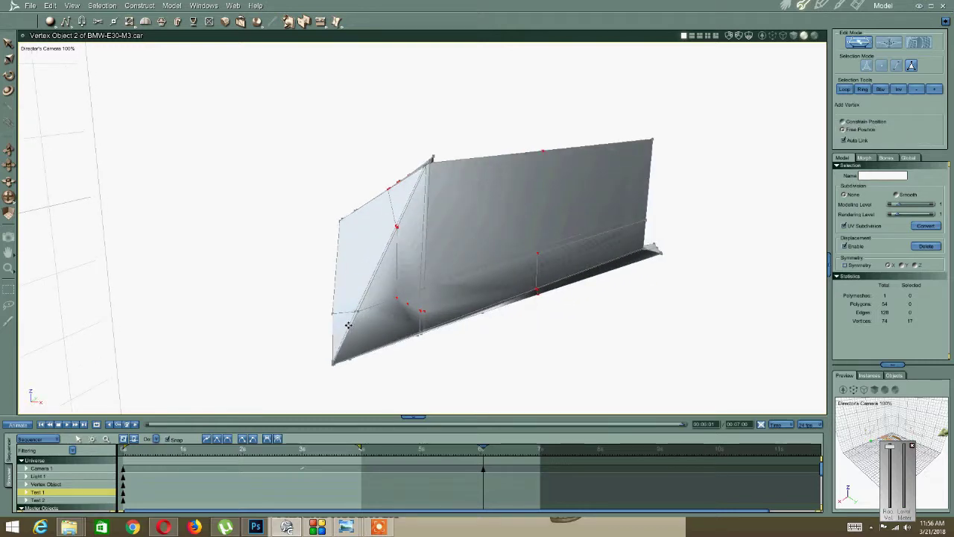
{"action": "middle_click_drag", "start_coordinate": [346, 321], "coordinate": [368, 275]}
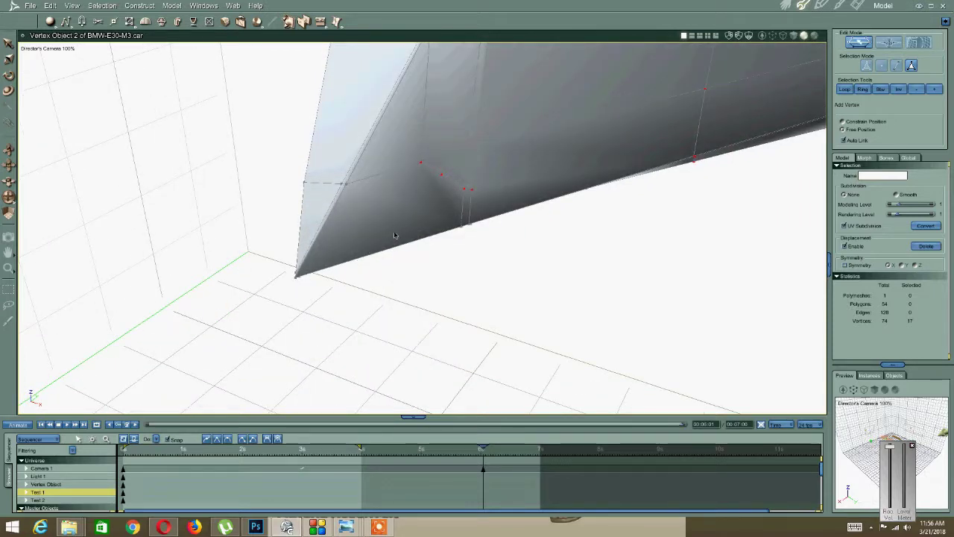
{"action": "key", "text": "l"}
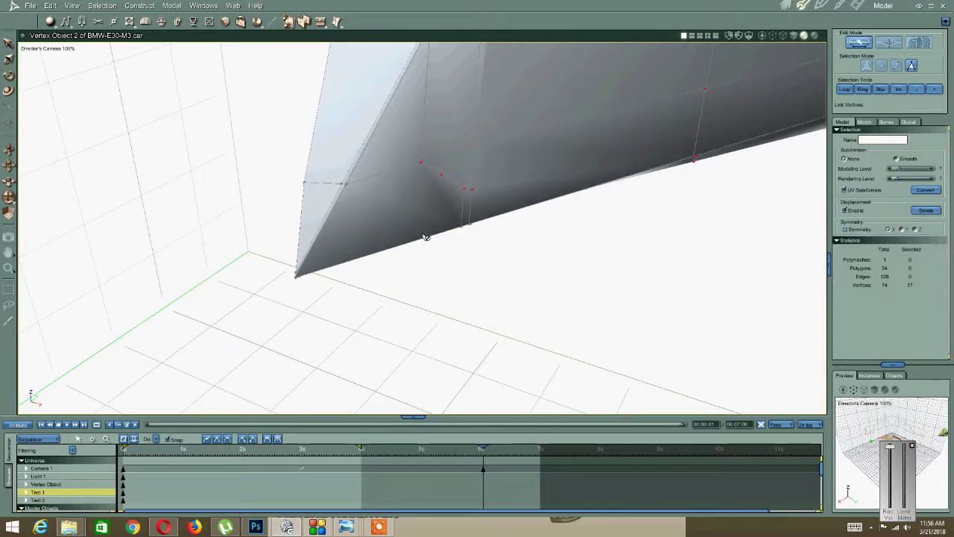
{"action": "left_click", "coordinate": [442, 175]}
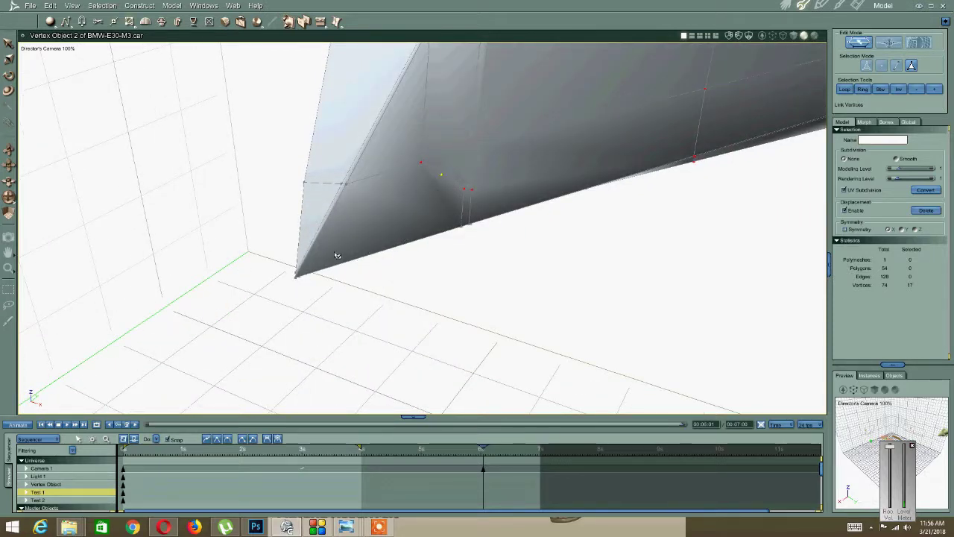
{"action": "left_click", "coordinate": [296, 277]}
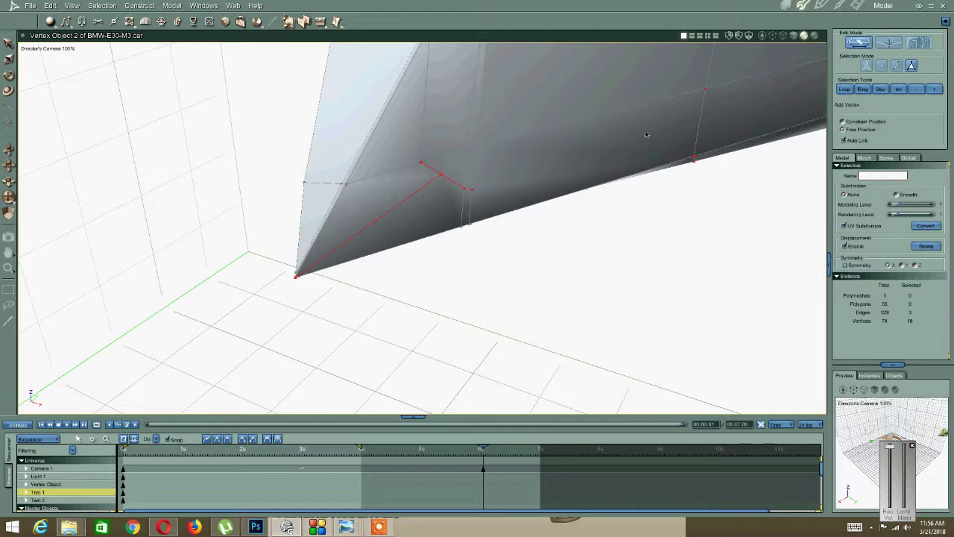
Add a vertex low on the long face's middle line and link it to the corner-edge vertex and the far bottom corner.
{"action": "left_click", "coordinate": [701, 125]}
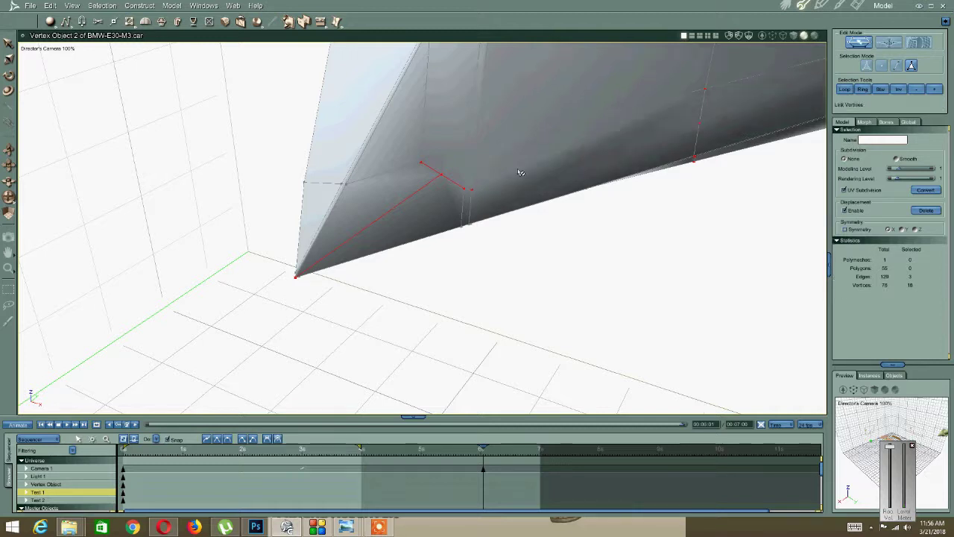
{"action": "left_click", "coordinate": [701, 127]}
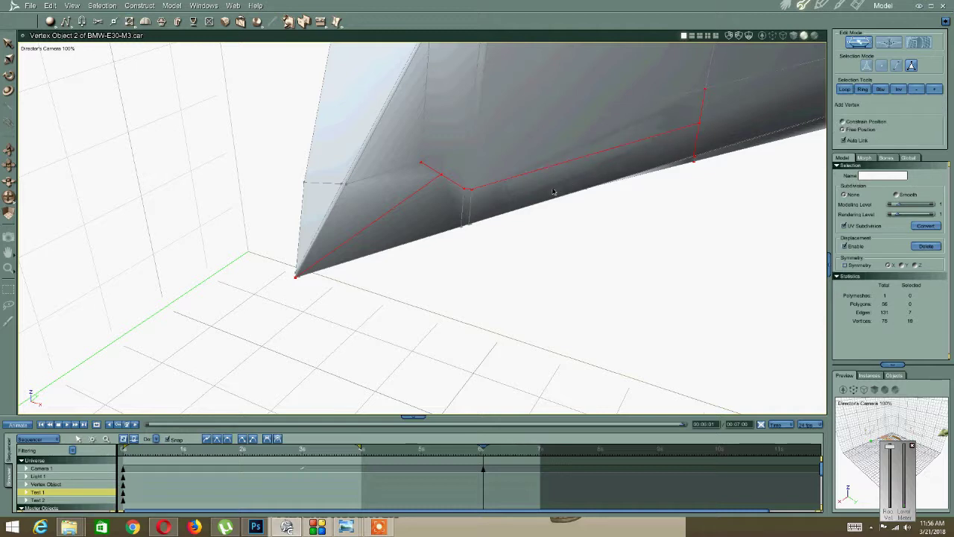
{"action": "middle_click_drag", "start_coordinate": [540, 216], "coordinate": [624, 171]}
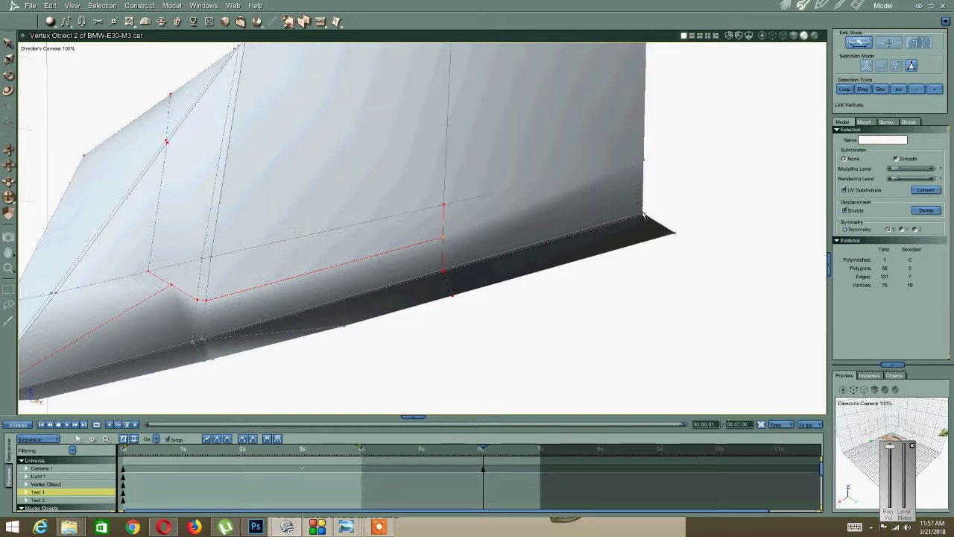
{"action": "left_click", "coordinate": [644, 215]}
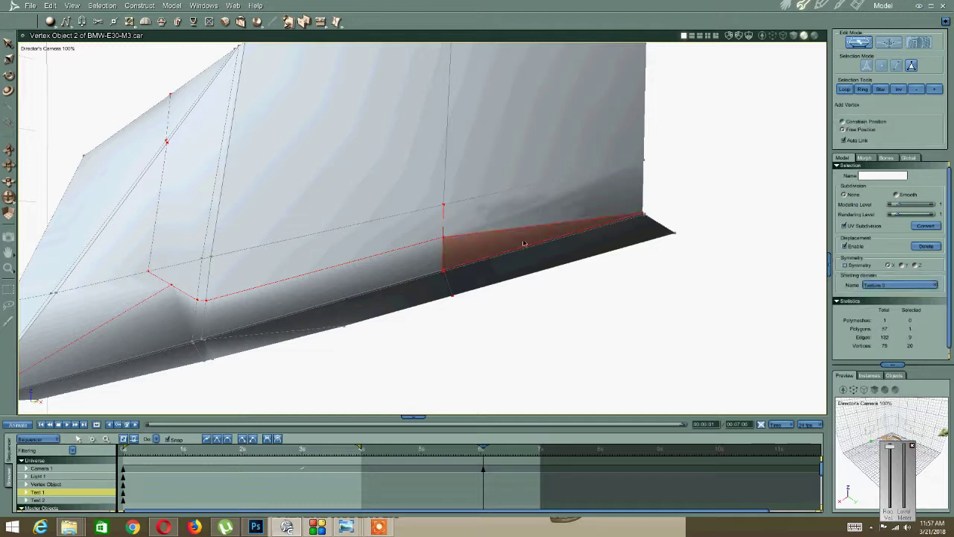
Add linked vertices across the broad underside face, from the beveled lower strip towards the notch beside the sloped flap.
{"action": "middle_click_drag", "start_coordinate": [438, 266], "coordinate": [362, 213]}
{"action": "scroll", "coordinate": [362, 214], "scroll_direction": "down", "scroll_amount": 4}
{"action": "middle_click_drag", "start_coordinate": [290, 232], "coordinate": [251, 241]}
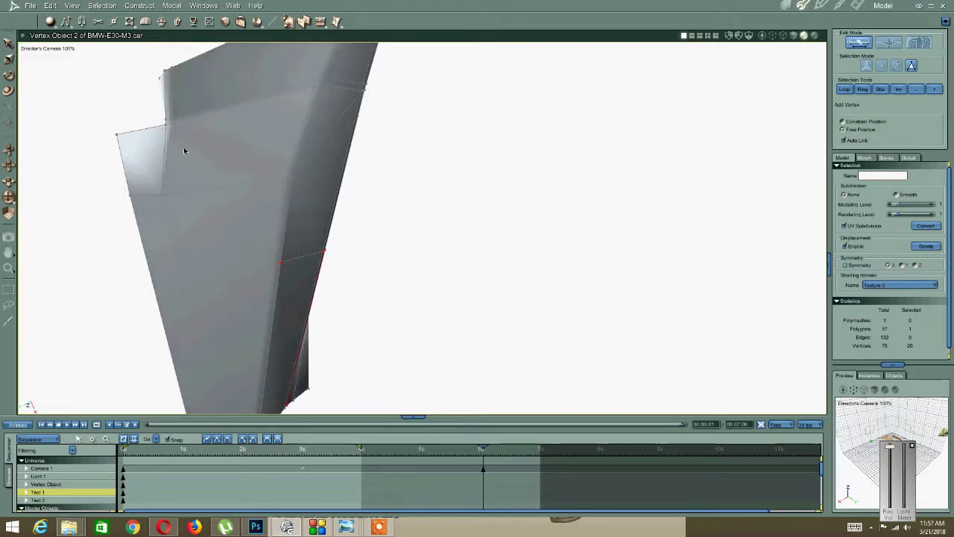
{"action": "left_click", "coordinate": [273, 263]}
{"action": "left_click", "coordinate": [181, 278]}
{"action": "middle_click_drag", "start_coordinate": [147, 154], "coordinate": [280, 113]}
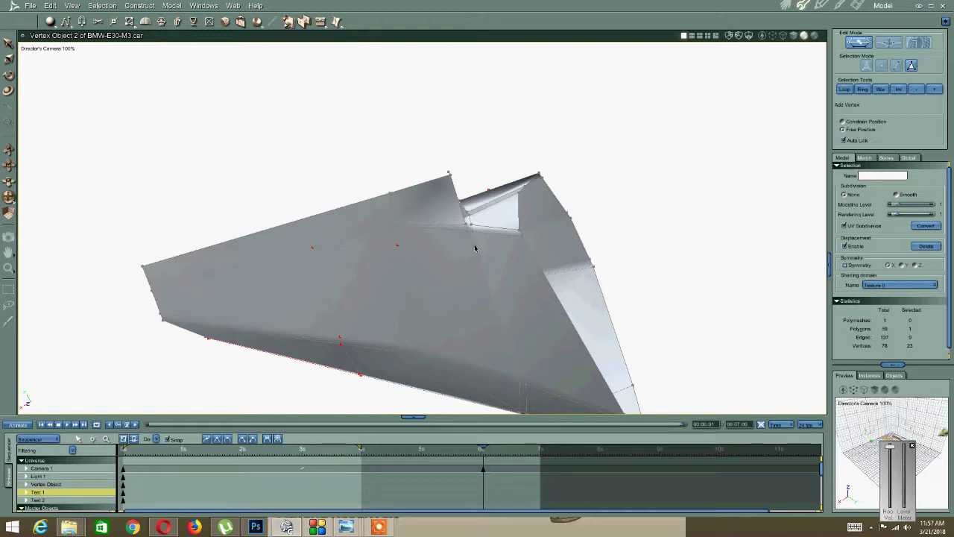
{"action": "middle_click_drag", "start_coordinate": [464, 225], "coordinate": [495, 276]}
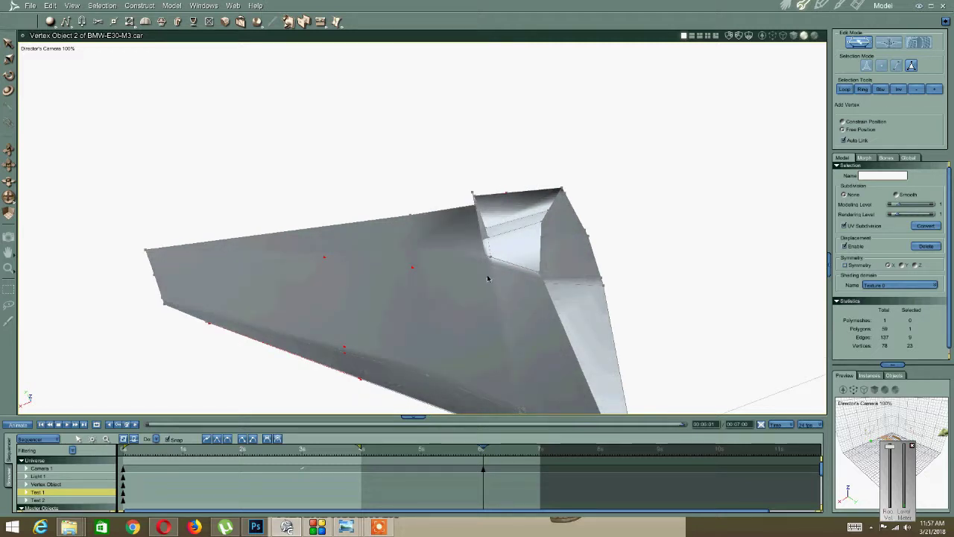
{"action": "left_click", "coordinate": [495, 273]}
{"action": "middle_click_drag", "start_coordinate": [488, 261], "coordinate": [483, 251]}
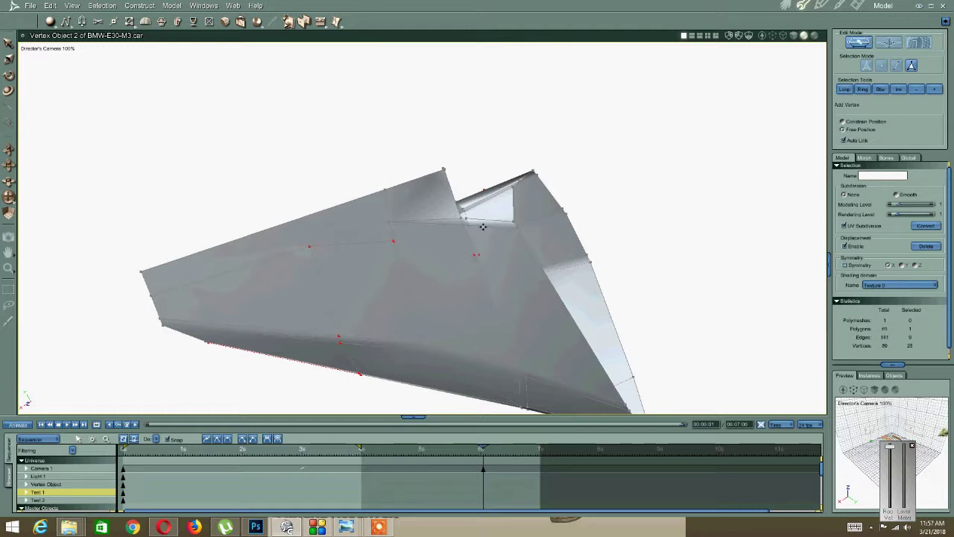
{"action": "left_click", "coordinate": [484, 255]}
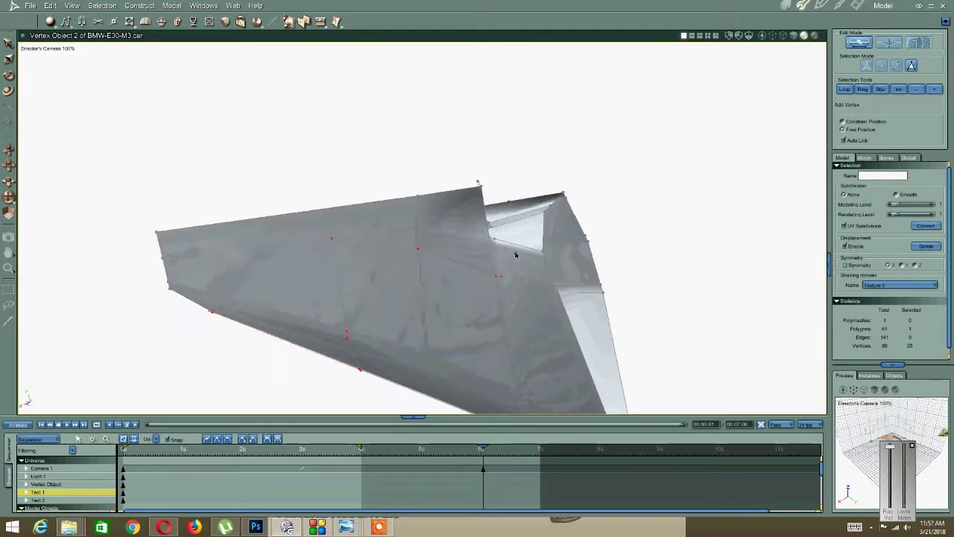
Add linked vertices up the sloped flap from the notch edge and link the uppermost one to the vertex on the flap's top edge.
{"action": "left_click", "coordinate": [515, 242]}
{"action": "left_click", "coordinate": [514, 260]}
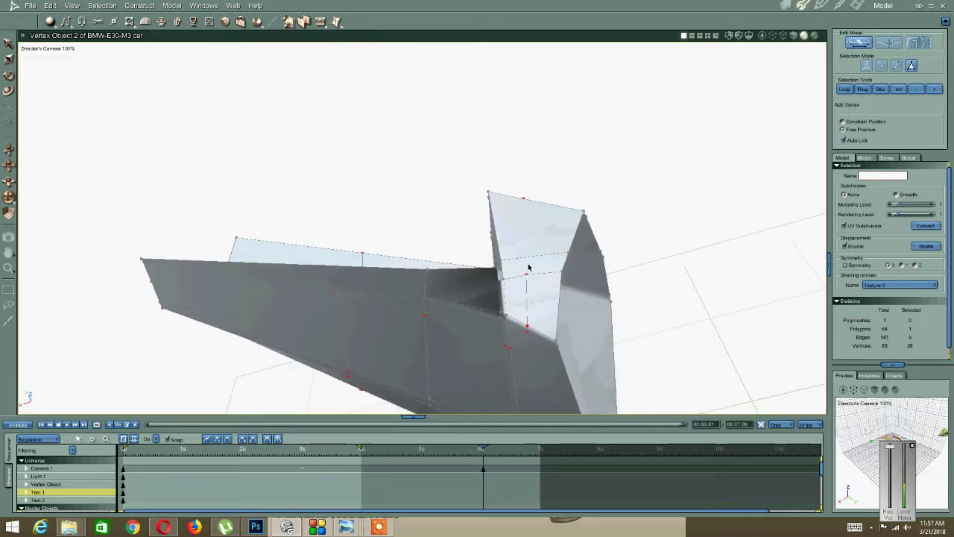
{"action": "left_click", "coordinate": [526, 277]}
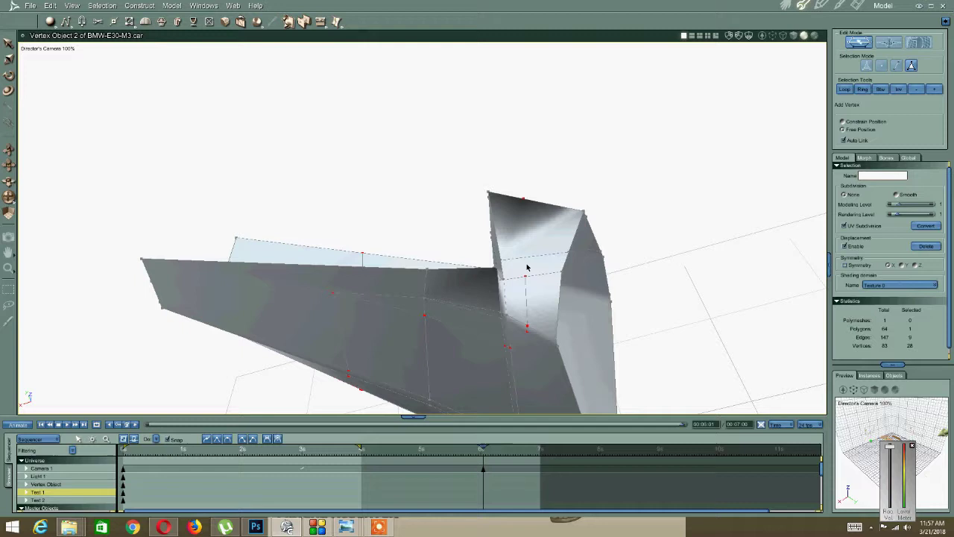
{"action": "middle_click_drag", "start_coordinate": [511, 215], "coordinate": [511, 240]}
{"action": "key", "text": "ctrl+l"}
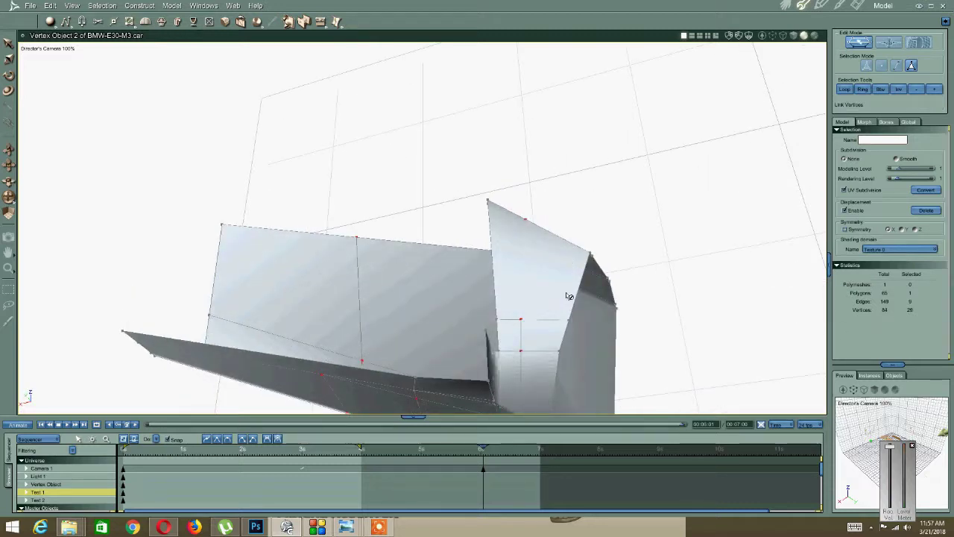
{"action": "left_click", "coordinate": [520, 320]}
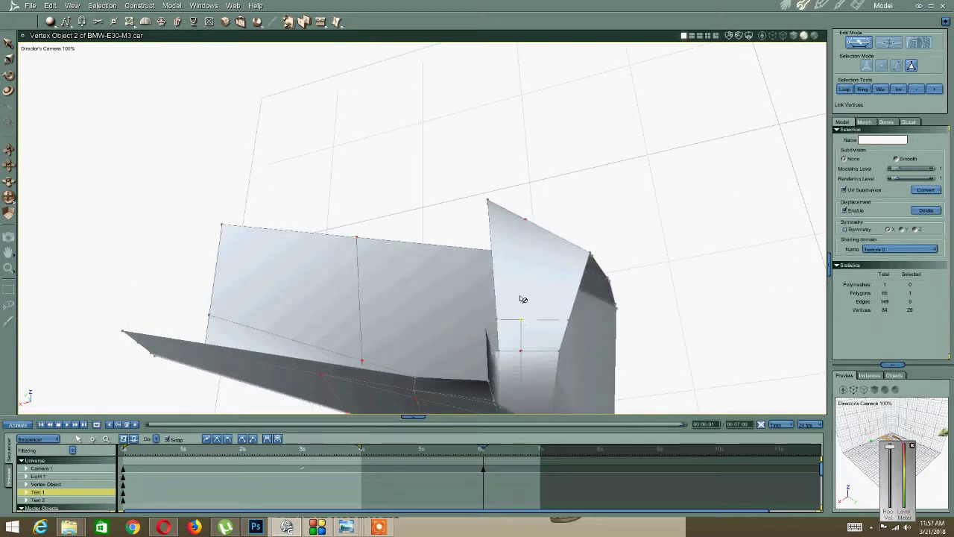
{"action": "left_click", "coordinate": [525, 221]}
{"action": "middle_click_drag", "start_coordinate": [385, 338], "coordinate": [381, 286]}
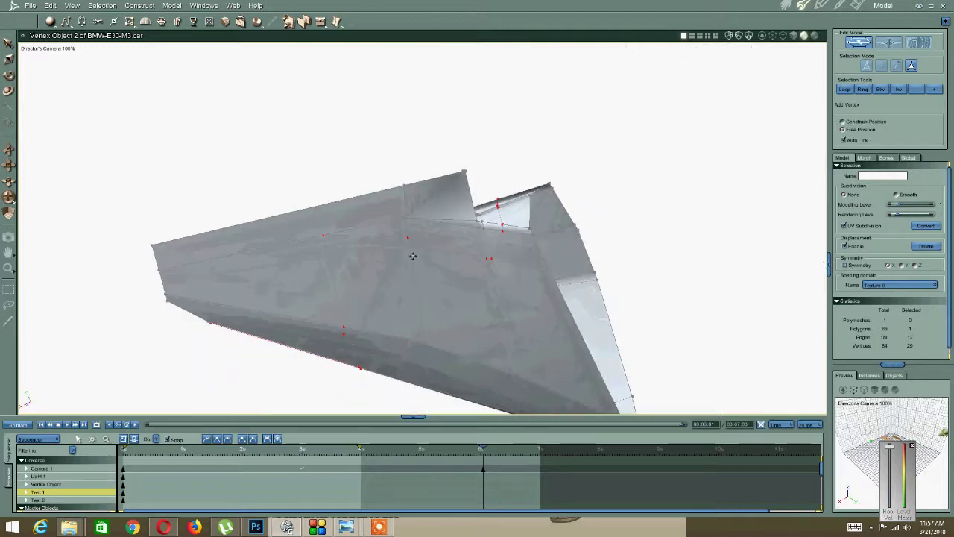
Add a second row of linked vertices across the broad underside face, just below the existing row, to the vertex near the notch.
{"action": "right_click", "coordinate": [382, 235]}
{"action": "left_click", "coordinate": [370, 236]}
{"action": "left_click", "coordinate": [383, 166]}
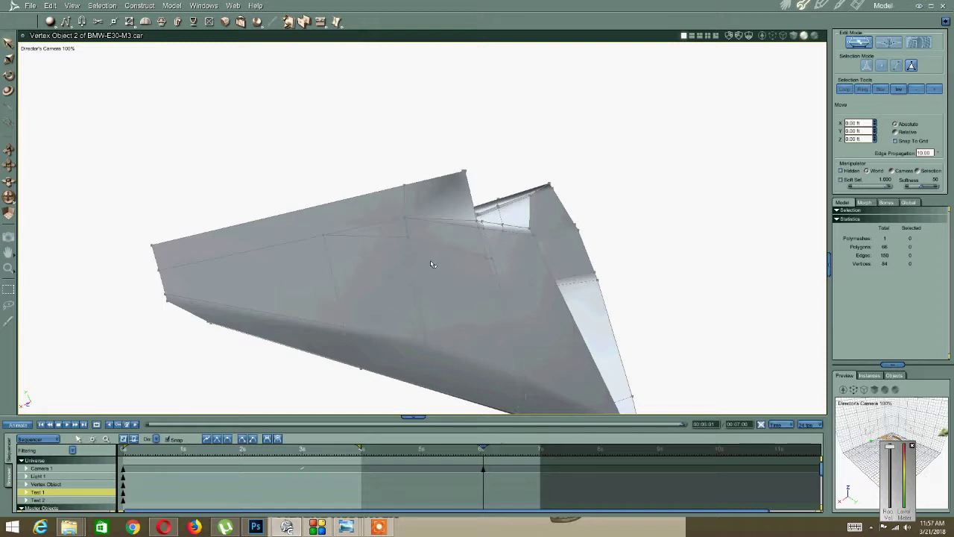
{"action": "right_click", "coordinate": [389, 290]}
{"action": "left_click", "coordinate": [373, 261]}
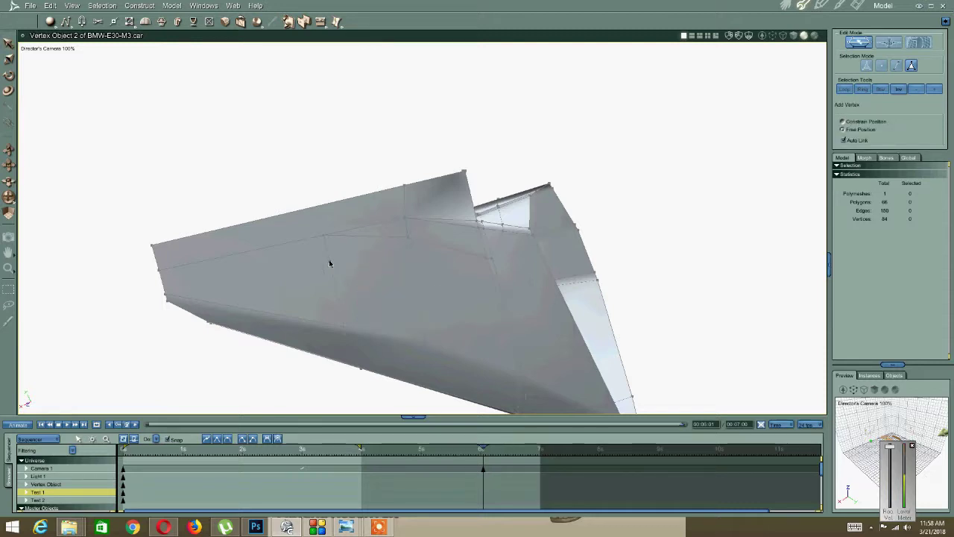
{"action": "left_click", "coordinate": [329, 260]}
{"action": "left_click", "coordinate": [412, 261]}
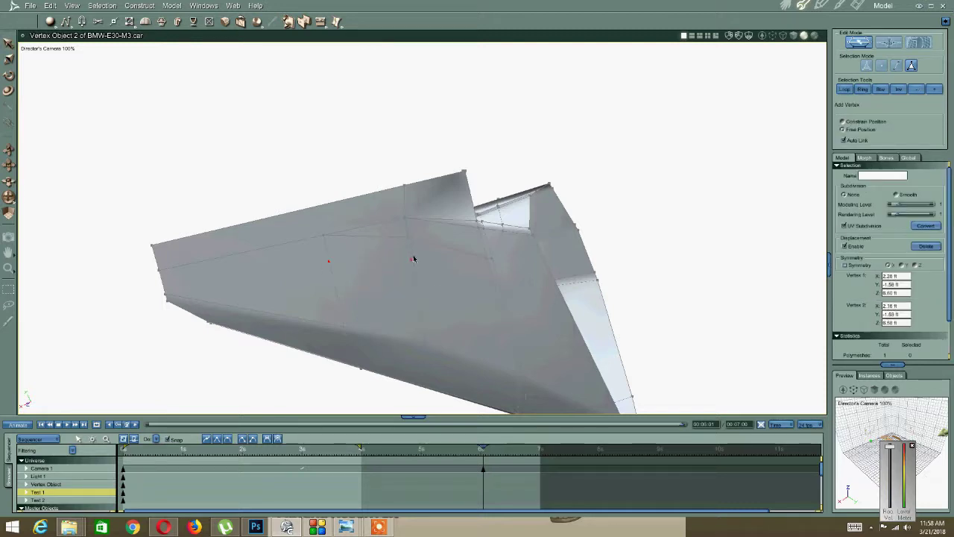
{"action": "right_click_drag", "start_coordinate": [417, 242], "coordinate": [400, 224]}
{"action": "left_click", "coordinate": [485, 259]}
Link the outermost vertex of the new row to the middle vertex on the underside face's short outer edge.
{"action": "right_click_drag", "start_coordinate": [382, 255], "coordinate": [372, 254]}
{"action": "left_click", "coordinate": [359, 244]}
{"action": "key", "text": "l"}
{"action": "left_click", "coordinate": [329, 262]}
{"action": "left_click", "coordinate": [158, 273]}
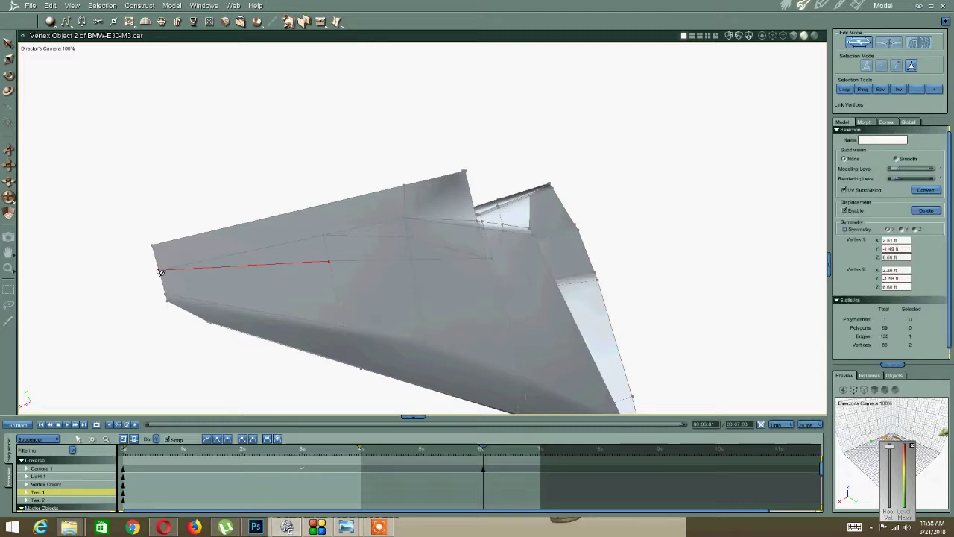
{"action": "right_click_drag", "start_coordinate": [298, 175], "coordinate": [288, 177]}
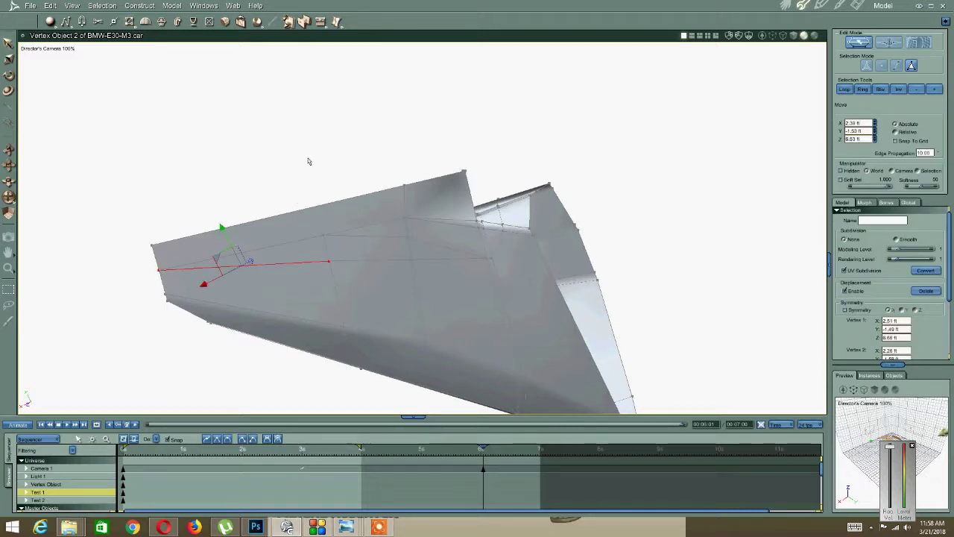
{"action": "left_click", "coordinate": [309, 158]}
In edge selection mode, delete the two redundant edges running from the upper row's outer vertex to the vertex near the notch.
{"action": "left_click", "coordinate": [896, 66]}
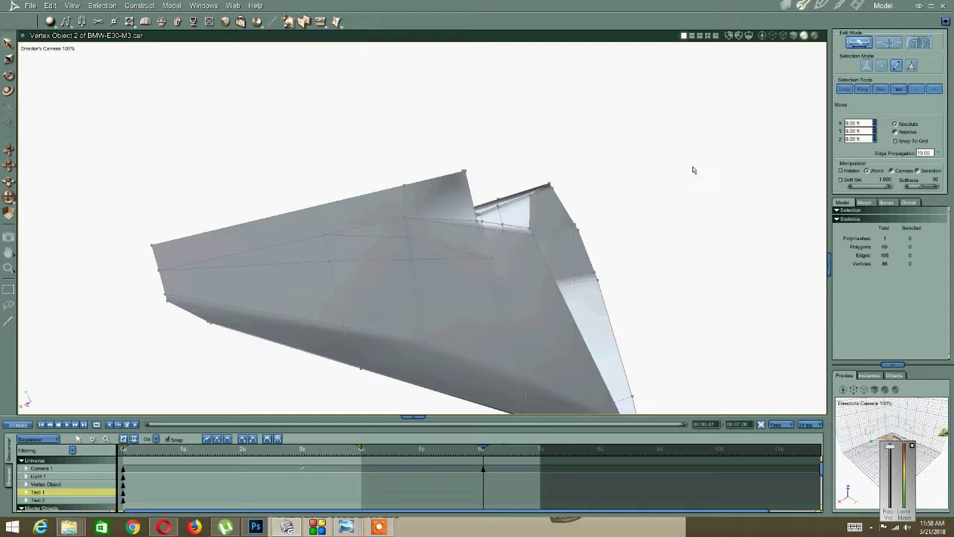
{"action": "left_click", "coordinate": [354, 237]}
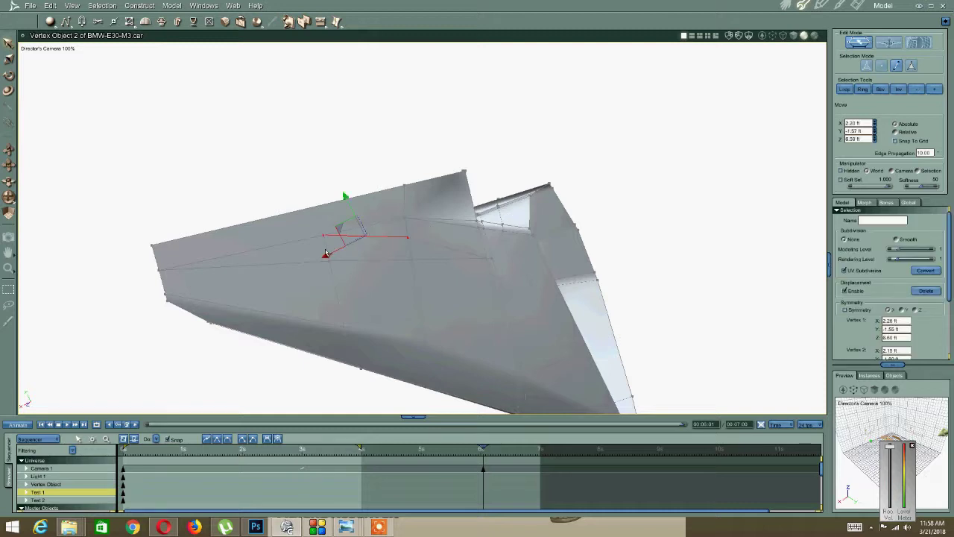
{"action": "left_click", "coordinate": [326, 251], "text": "shift"}
{"action": "mouse_move", "coordinate": [355, 245]}
{"action": "middle_mouse_down"}
{"action": "mouse_move", "coordinate": [361, 222]}
{"action": "mouse_move", "coordinate": [368, 225]}
{"action": "mouse_move", "coordinate": [348, 240]}
{"action": "mouse_move", "coordinate": [358, 233]}
{"action": "middle_mouse_up"}
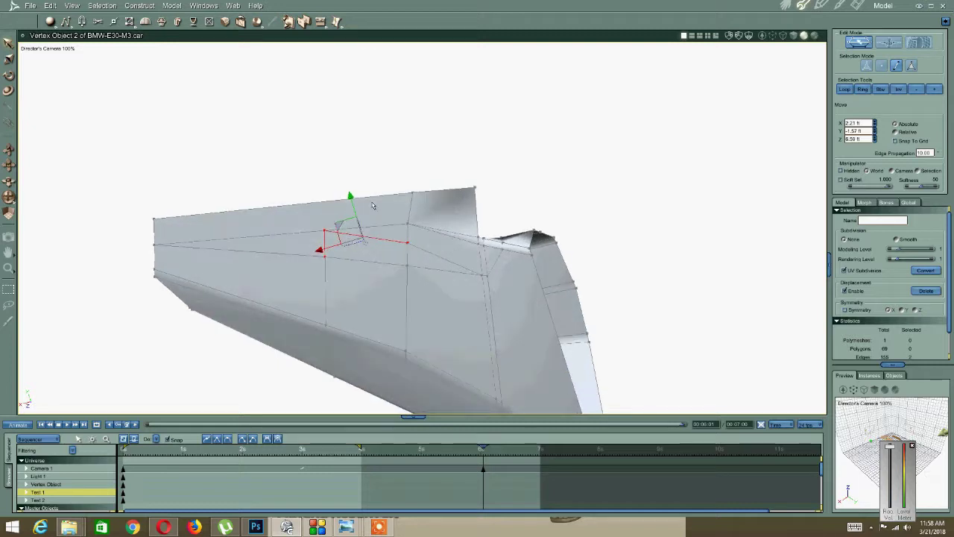
{"action": "left_click", "coordinate": [397, 152]}
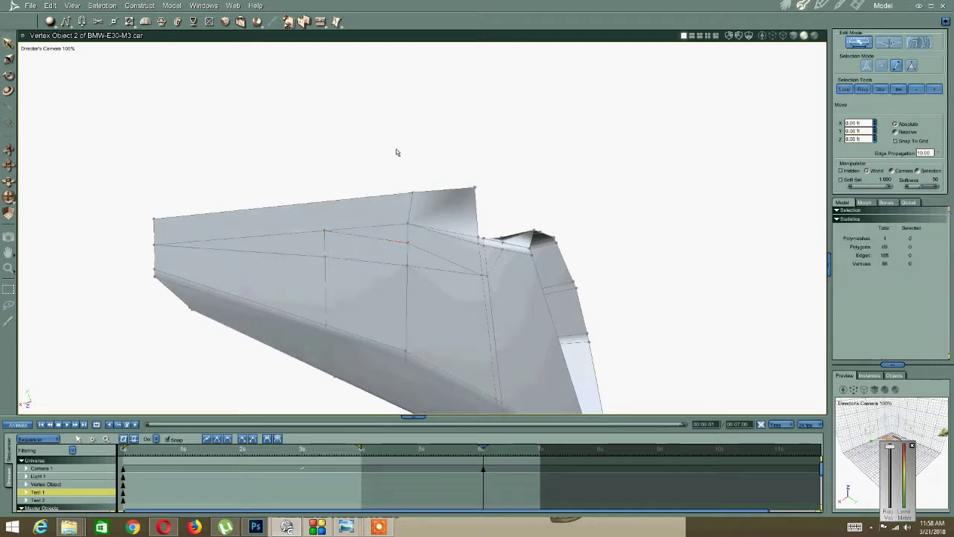
{"action": "left_click", "coordinate": [356, 239]}
{"action": "left_click", "coordinate": [421, 252], "text": "shift"}
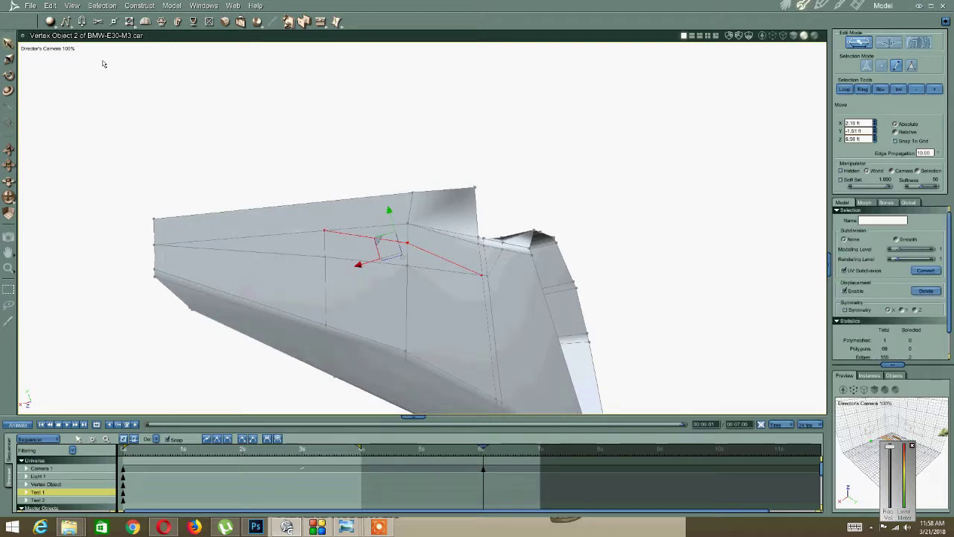
{"action": "left_click", "coordinate": [50, 5]}
{"action": "left_click", "coordinate": [67, 66]}
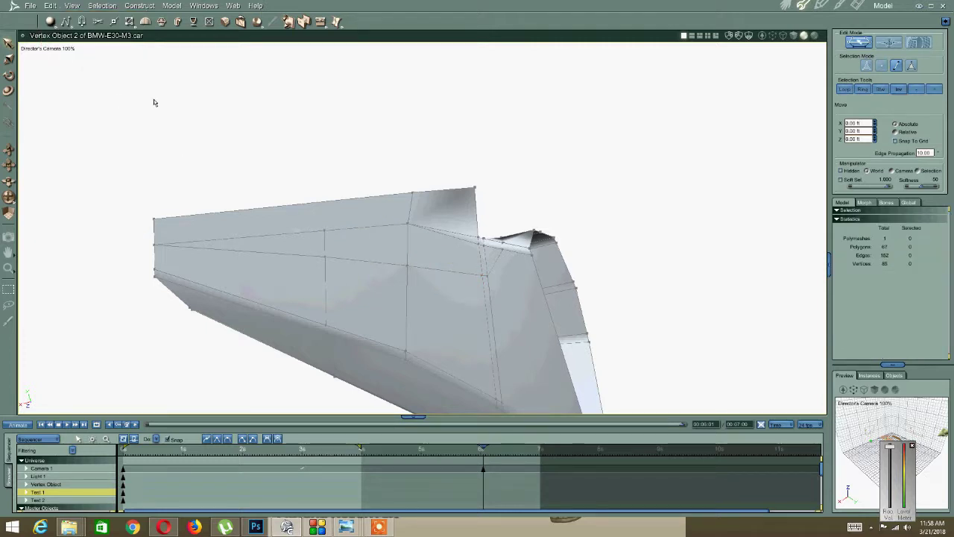
Link the upper row's outer vertex to the top corner of the underside face's short outer edge.
{"action": "left_click", "coordinate": [323, 230]}
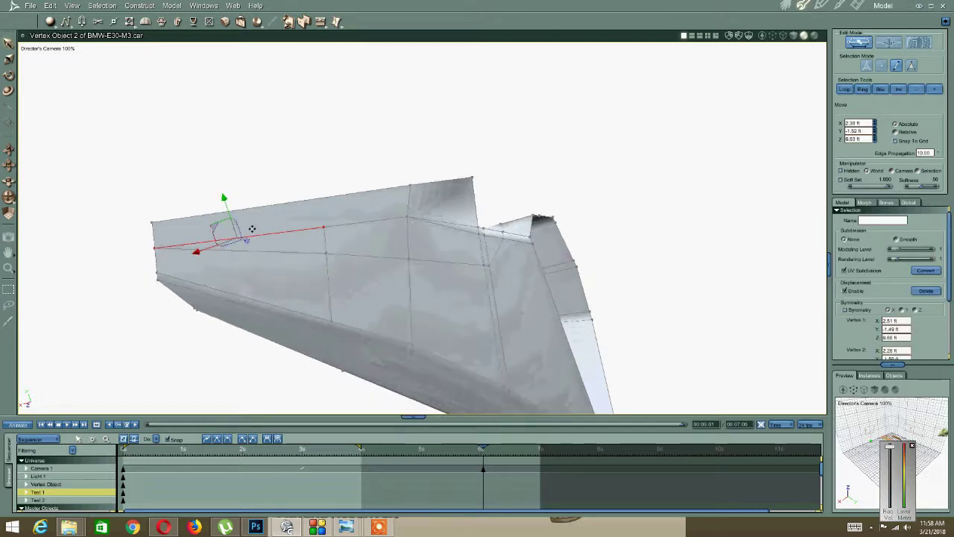
{"action": "left_click", "coordinate": [283, 170]}
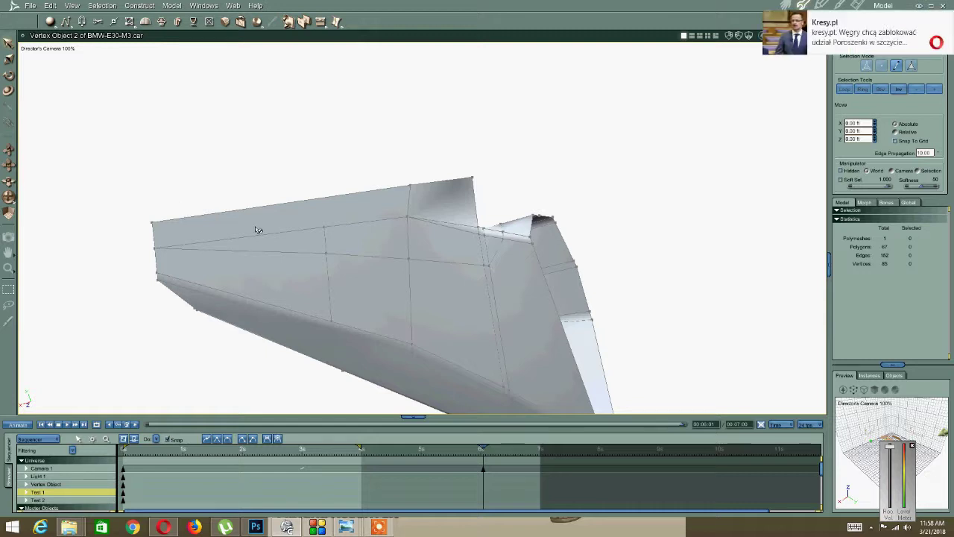
{"action": "key", "text": "l"}
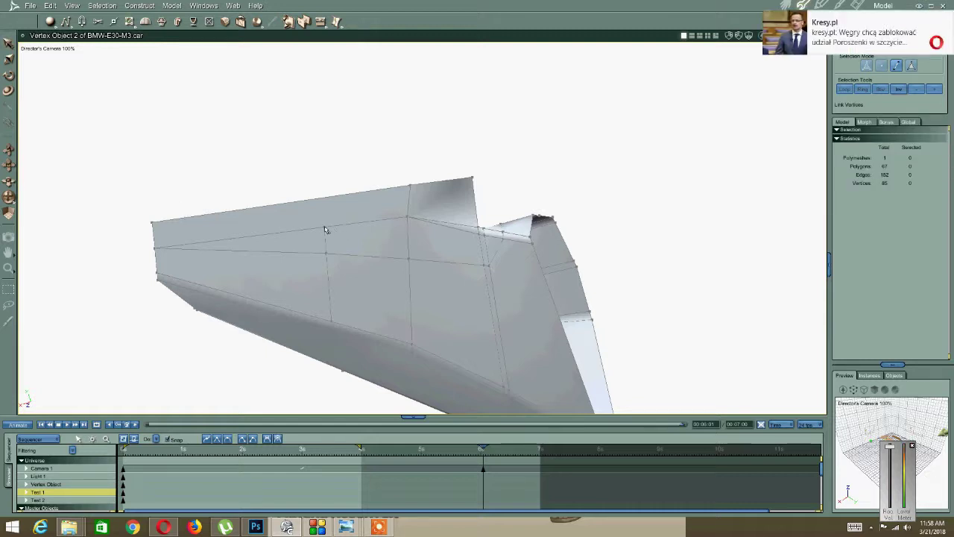
{"action": "left_click", "coordinate": [158, 223]}
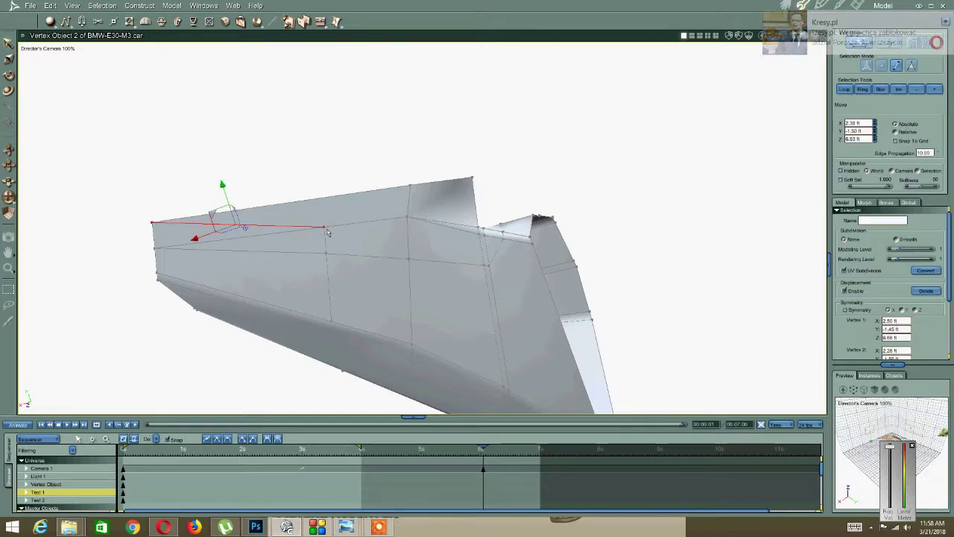
Link the upper row's outer vertex to the vertex on the underside face's outer edge, beside the notch block.
{"action": "key", "text": "l"}
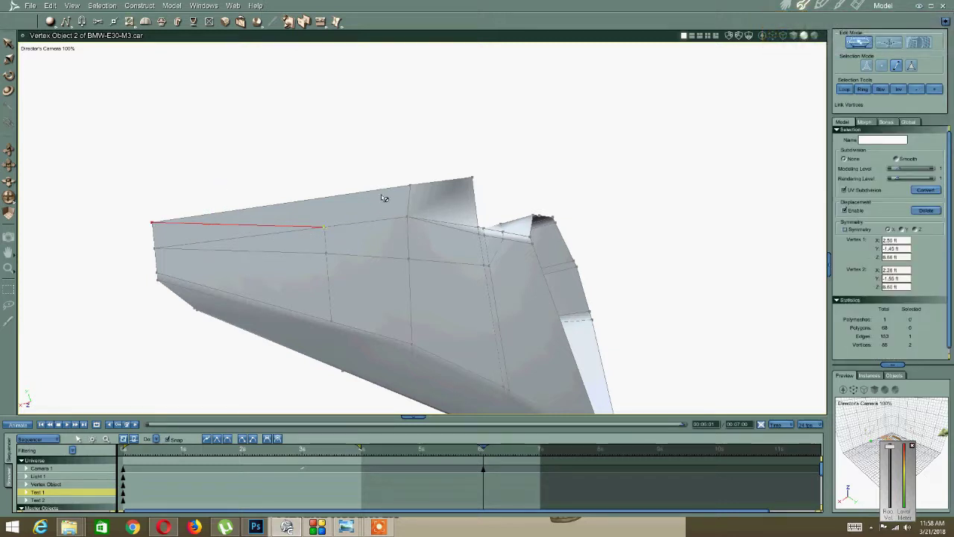
{"action": "left_click", "coordinate": [411, 185]}
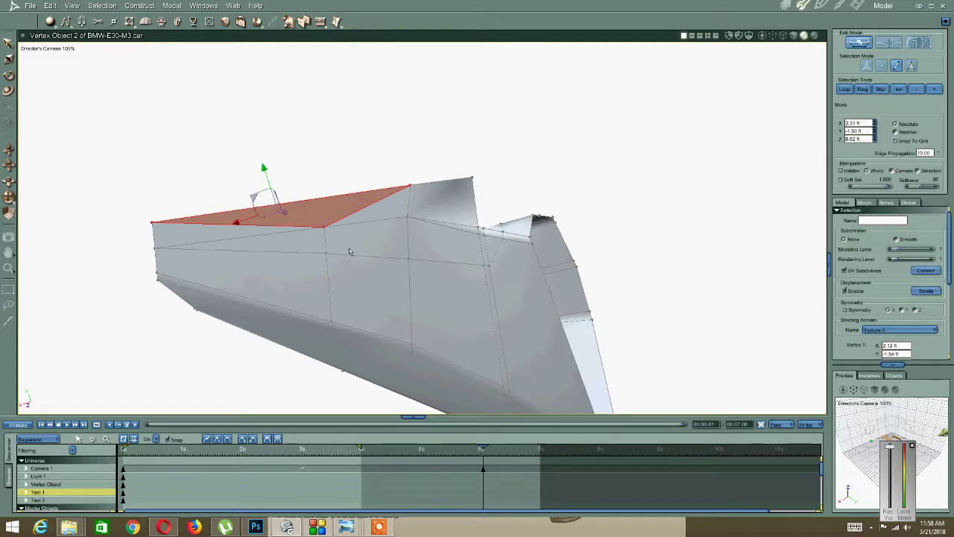
Add a vertex on the short diagonal edge beside the notch and link it to the vertex near the underside face's pointed tip.
{"action": "middle_click_drag", "start_coordinate": [350, 248], "coordinate": [347, 243]}
{"action": "scroll", "coordinate": [347, 246], "scroll_direction": "down", "scroll_amount": 5}
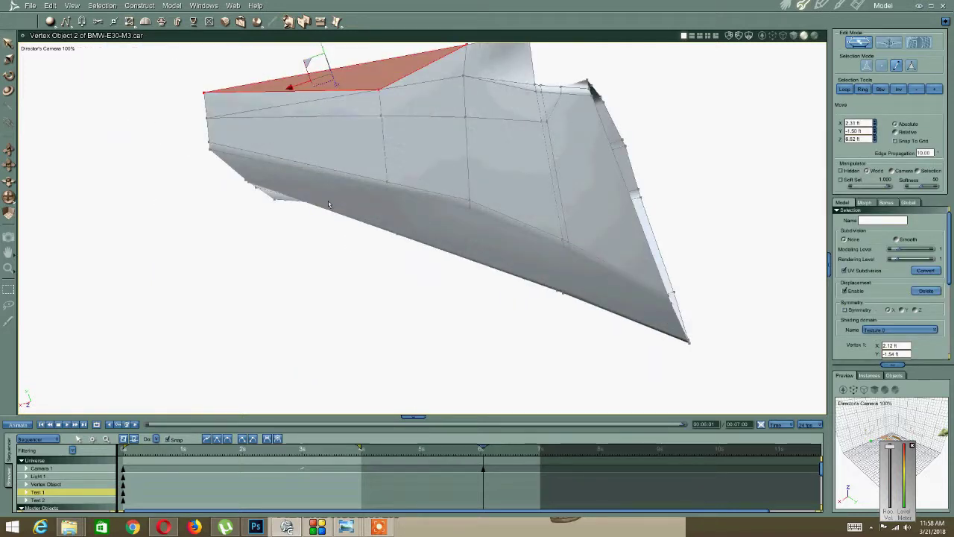
{"action": "middle_click_drag", "start_coordinate": [336, 131], "coordinate": [335, 135]}
{"action": "right_click", "coordinate": [301, 187]}
{"action": "left_click", "coordinate": [292, 187]}
{"action": "middle_click_drag", "start_coordinate": [243, 256], "coordinate": [244, 246]}
{"action": "left_click_drag", "start_coordinate": [244, 247], "coordinate": [267, 246]}
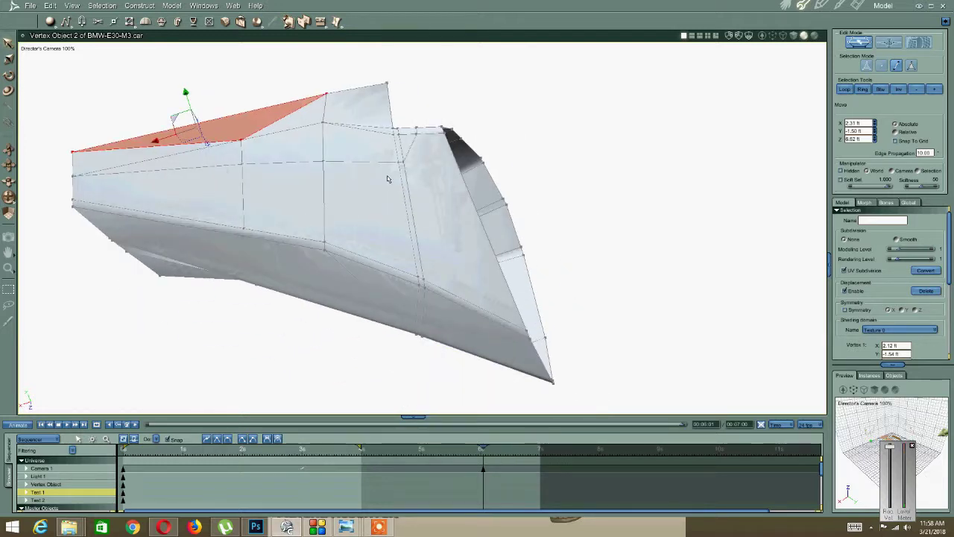
{"action": "right_click", "coordinate": [465, 202]}
{"action": "left_click", "coordinate": [451, 172]}
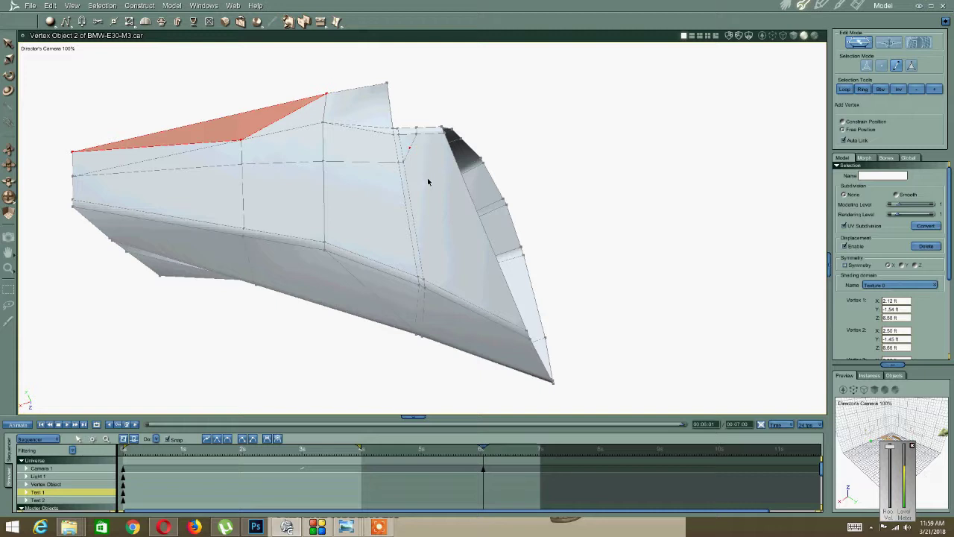
{"action": "key", "text": "l"}
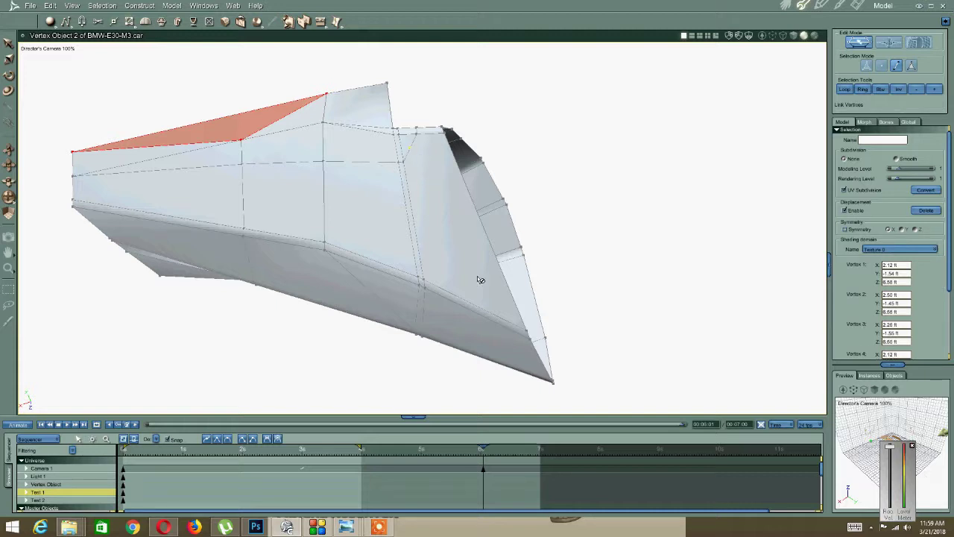
{"action": "left_click", "coordinate": [528, 331]}
{"action": "right_click", "coordinate": [460, 245]}
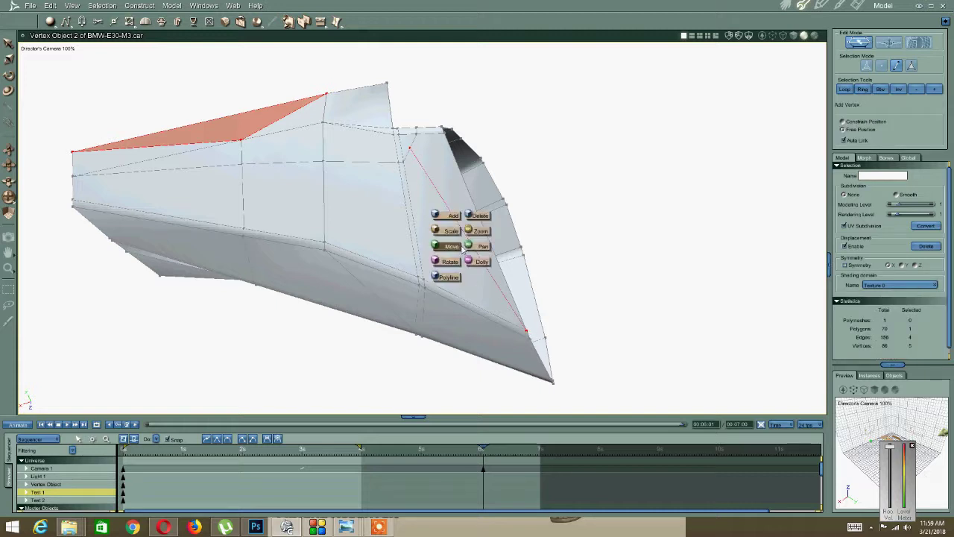
{"action": "left_click", "coordinate": [451, 245]}
{"action": "left_click", "coordinate": [488, 96]}
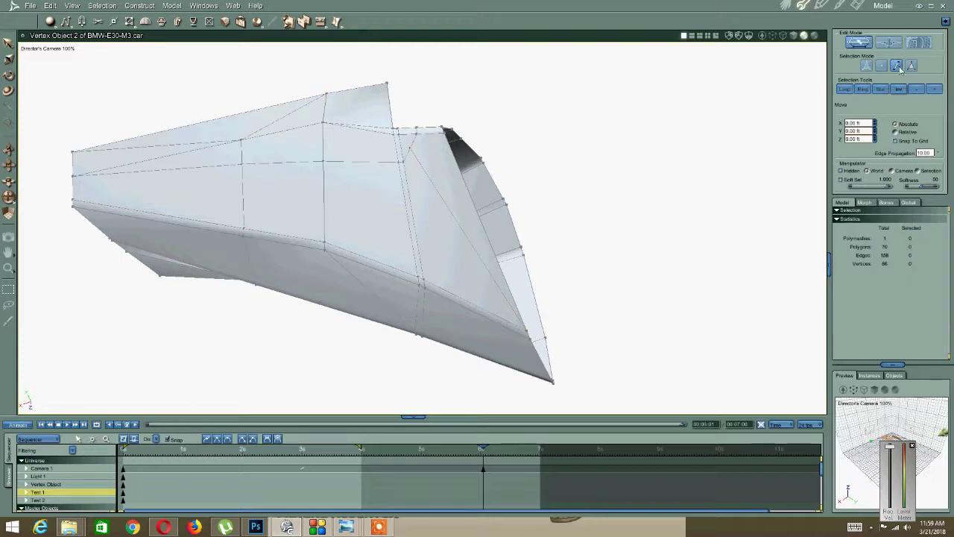
In vertex selection mode, move the new vertex beside the notch to X 2.04 ft so it continues the line of the lower row.
{"action": "left_click", "coordinate": [410, 148]}
{"action": "mouse_move", "coordinate": [387, 147]}
{"action": "middle_mouse_down"}
{"action": "mouse_move", "coordinate": [407, 187]}
{"action": "mouse_move", "coordinate": [393, 159]}
{"action": "middle_mouse_up"}
{"action": "left_click_drag", "start_coordinate": [386, 135], "coordinate": [395, 144]}
{"action": "middle_click_drag", "start_coordinate": [385, 135], "coordinate": [411, 155]}
{"action": "middle_click_drag", "start_coordinate": [423, 123], "coordinate": [297, 113]}
{"action": "middle_click_drag", "start_coordinate": [429, 143], "coordinate": [514, 124]}
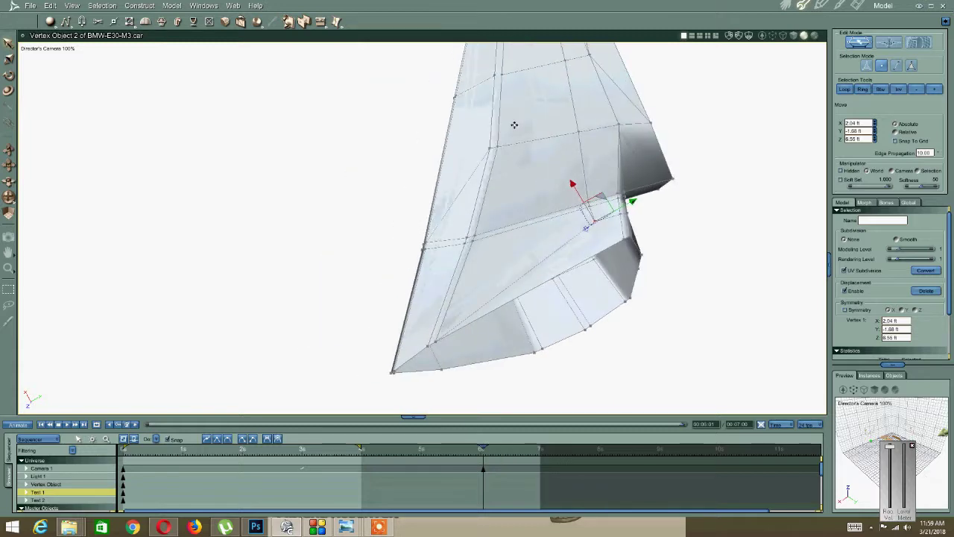
Link the two closely spaced vertices across the narrow bevel midway along the underside's long edge.
{"action": "left_click", "coordinate": [577, 136]}
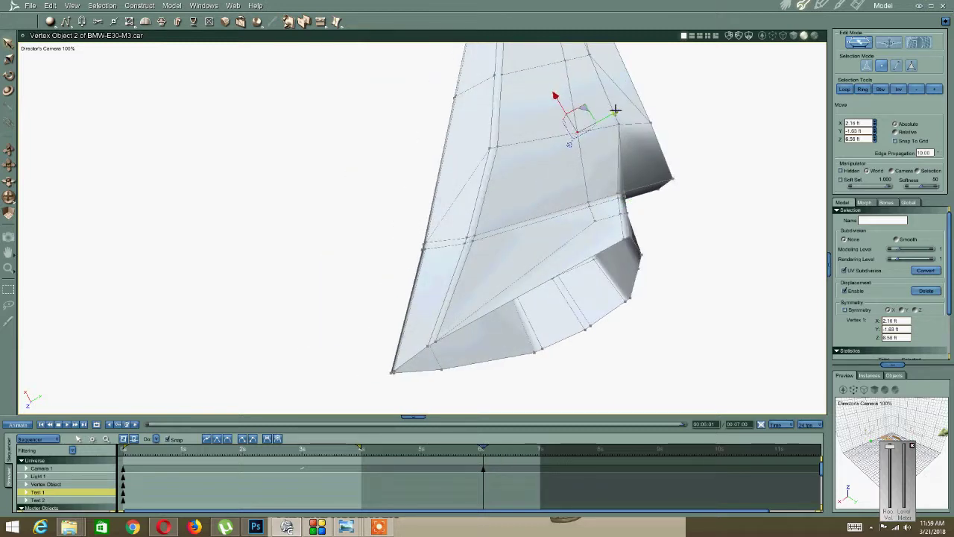
{"action": "middle_click_drag", "start_coordinate": [614, 111], "coordinate": [609, 66]}
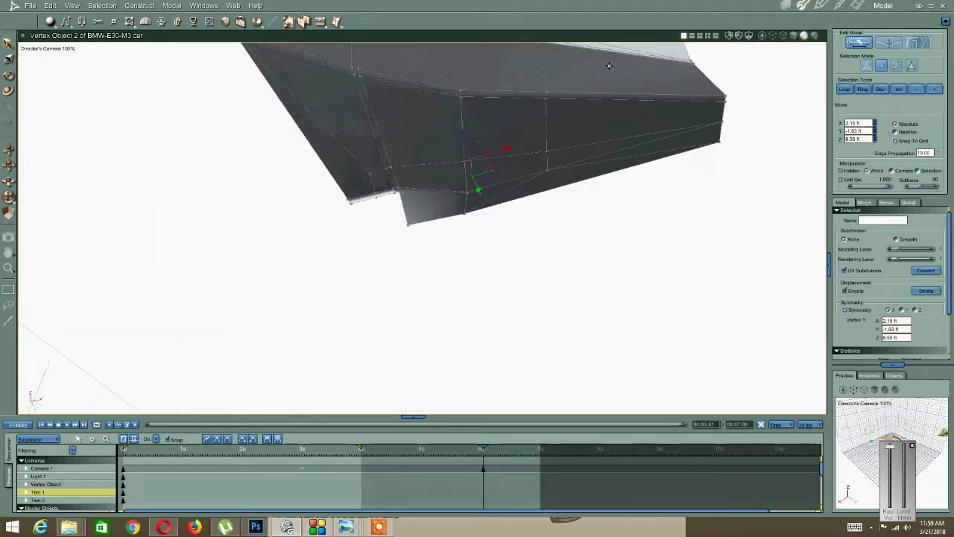
{"action": "left_click_drag", "start_coordinate": [563, 82], "coordinate": [539, 105]}
{"action": "middle_click_drag", "start_coordinate": [538, 103], "coordinate": [353, 103]}
{"action": "scroll", "coordinate": [378, 114], "scroll_direction": "up", "scroll_amount": 5}
{"action": "left_click", "coordinate": [172, 5]}
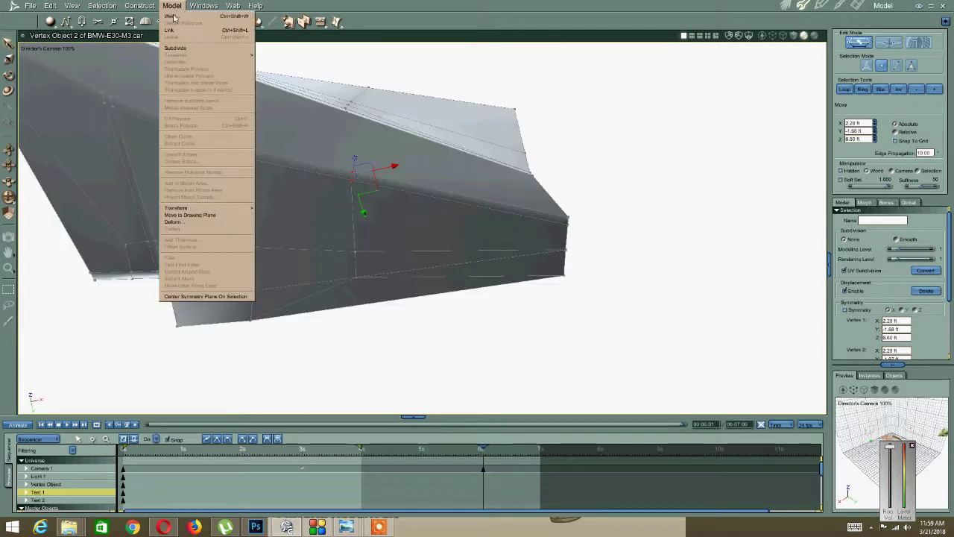
{"action": "left_click", "coordinate": [169, 31]}
{"action": "middle_click_drag", "start_coordinate": [375, 77], "coordinate": [351, 79]}
{"action": "middle_click_drag", "start_coordinate": [306, 121], "coordinate": [250, 62]}
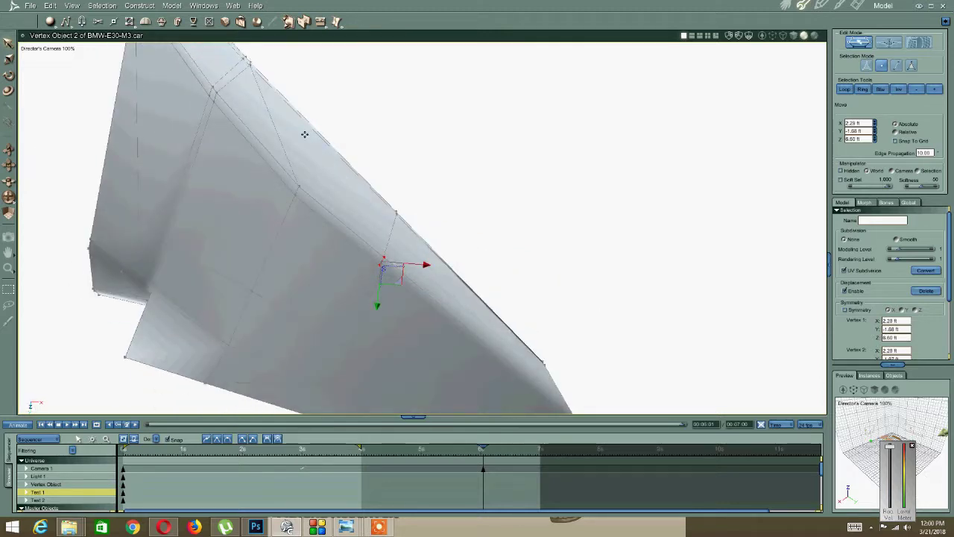
{"action": "middle_click_drag", "start_coordinate": [351, 154], "coordinate": [239, 113]}
{"action": "middle_click_drag", "start_coordinate": [258, 160], "coordinate": [351, 266]}
{"action": "scroll", "coordinate": [396, 236], "scroll_direction": "down", "scroll_amount": 3}
{"action": "left_click", "coordinate": [259, 340]}
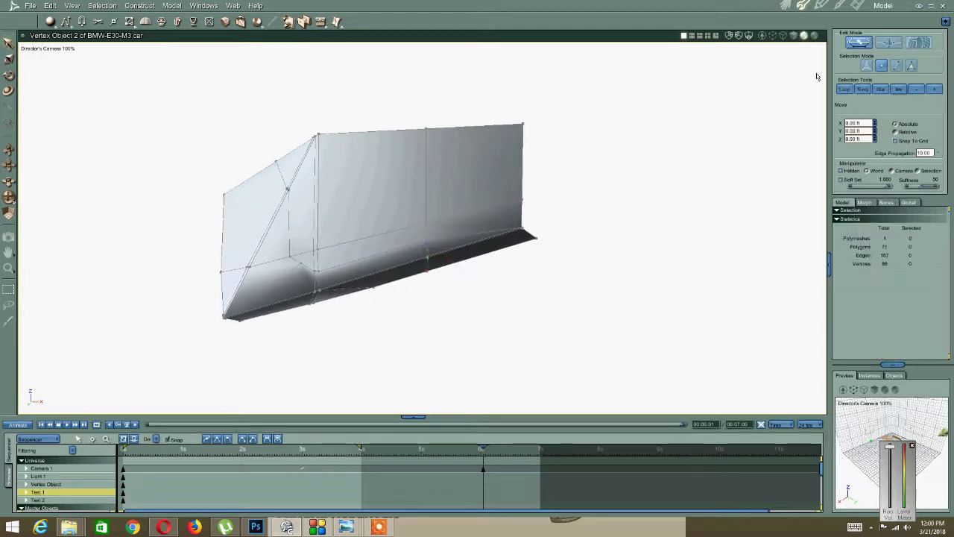
Align the manipulator to the selection and shift the two vertices near the large panel's lower corner to Z 6.60 ft.
{"action": "left_click", "coordinate": [303, 267]}
{"action": "mouse_move", "coordinate": [303, 266]}
{"action": "middle_mouse_down"}
{"action": "mouse_move", "coordinate": [273, 279]}
{"action": "mouse_move", "coordinate": [289, 266]}
{"action": "mouse_move", "coordinate": [273, 289]}
{"action": "mouse_move", "coordinate": [301, 265]}
{"action": "middle_mouse_up"}
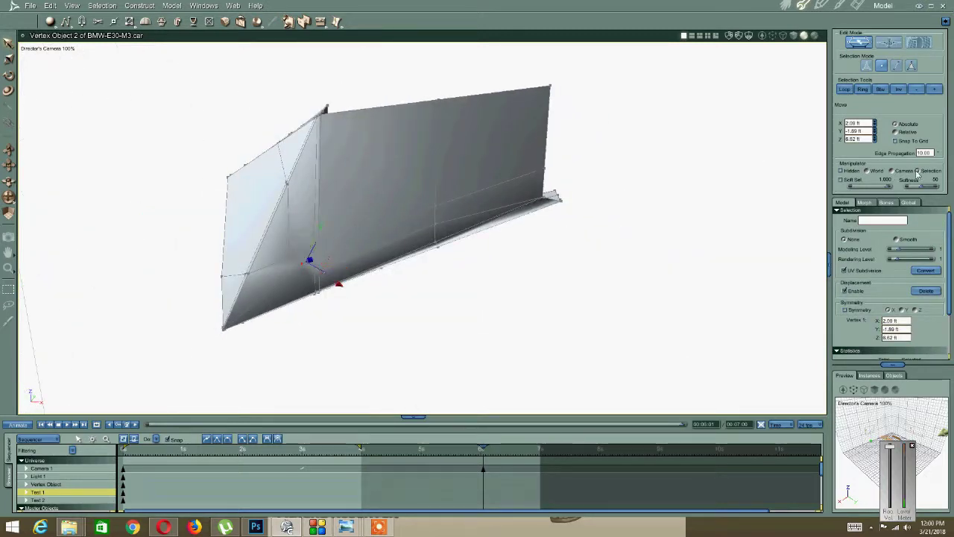
{"action": "middle_click_drag", "start_coordinate": [397, 237], "coordinate": [350, 254]}
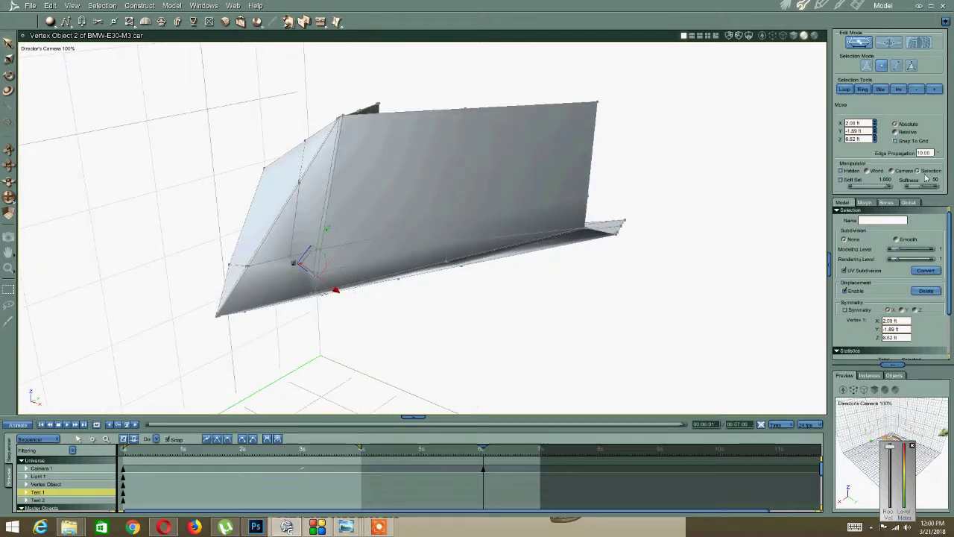
{"action": "middle_click_drag", "start_coordinate": [300, 275], "coordinate": [330, 259]}
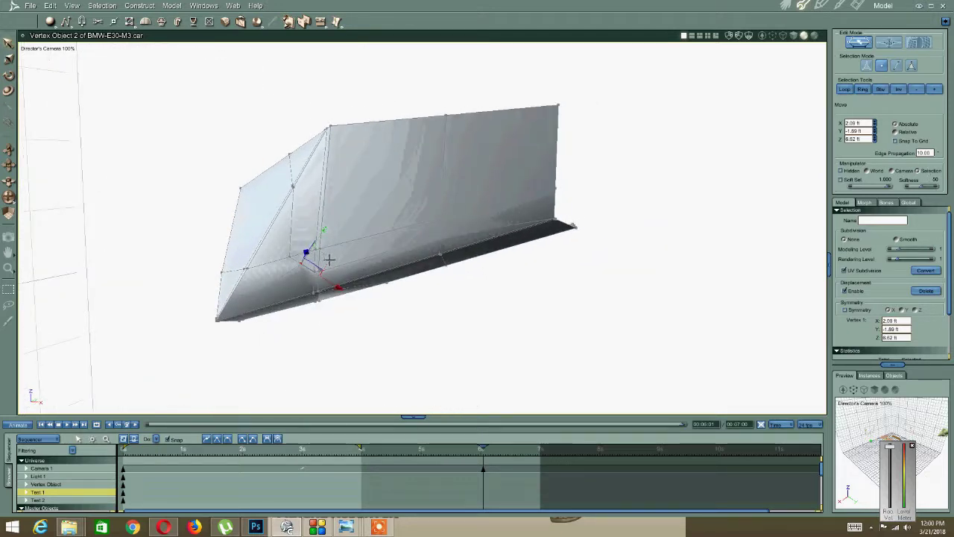
{"action": "left_click_drag", "start_coordinate": [329, 260], "coordinate": [323, 264]}
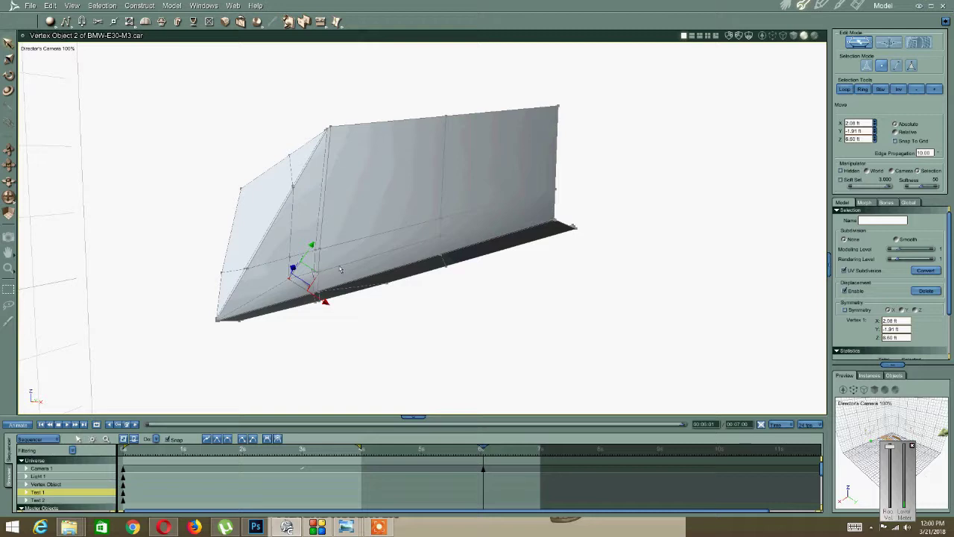
{"action": "left_click", "coordinate": [317, 274]}
{"action": "left_click", "coordinate": [318, 252]}
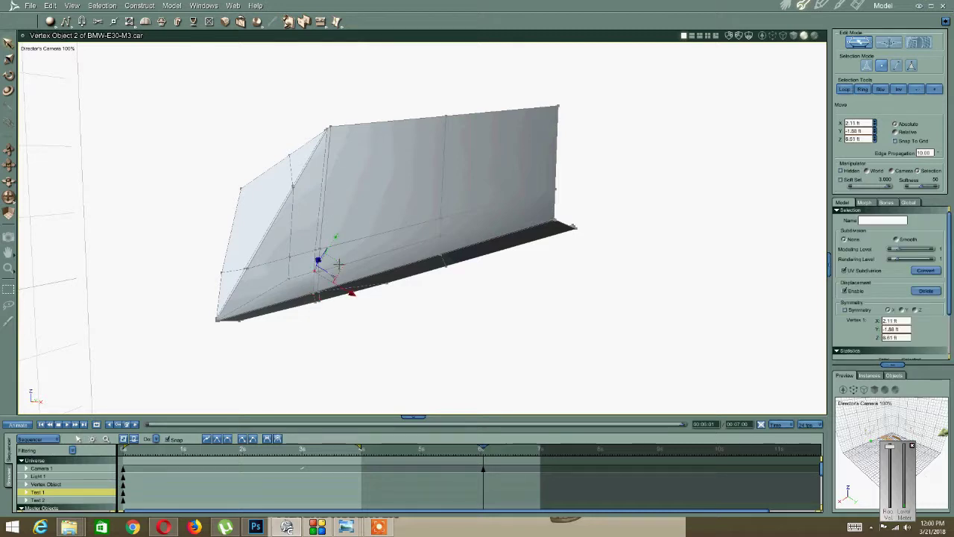
{"action": "middle_click_drag", "start_coordinate": [306, 259], "coordinate": [316, 219]}
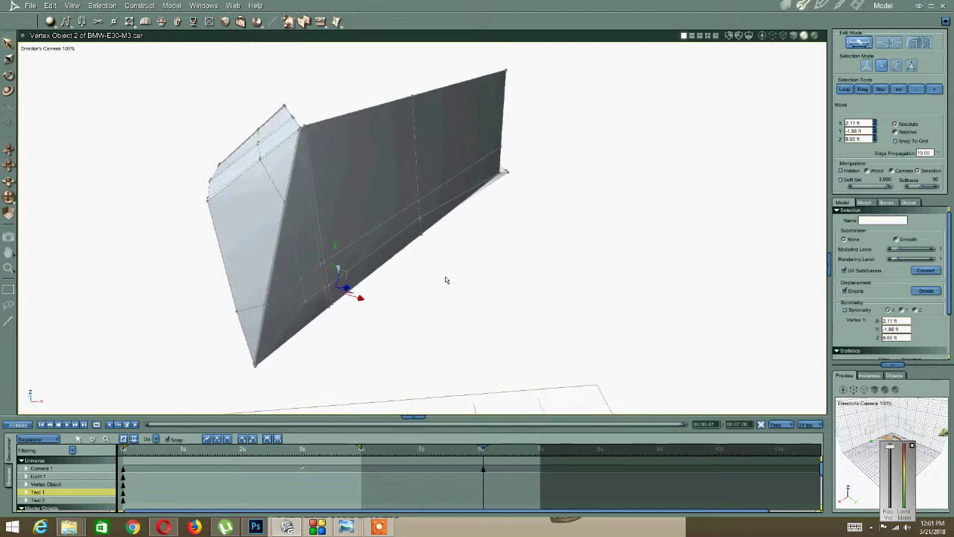
{"action": "left_click", "coordinate": [447, 280]}
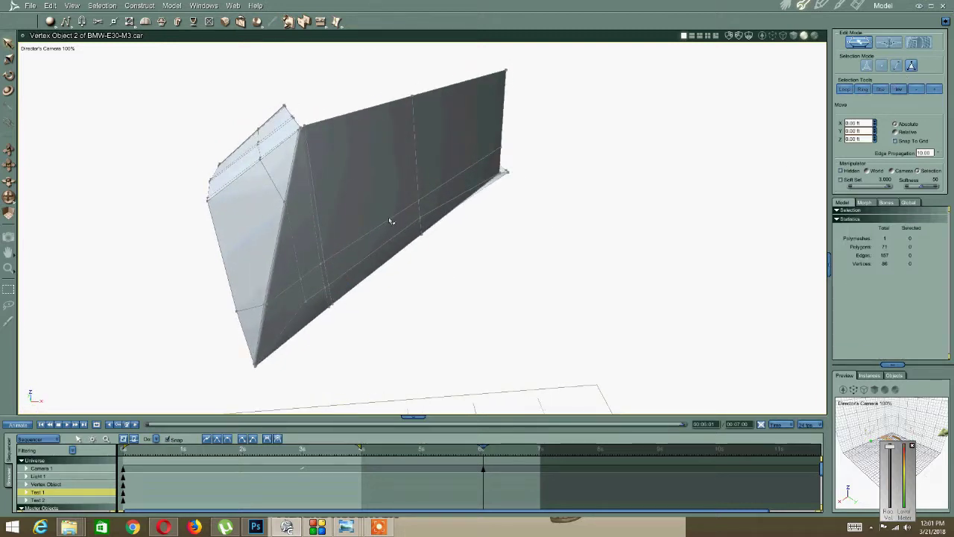
In polygon selection mode, select the large flat panel's polygons, including its lower strip and the narrow faces beside the fold.
{"action": "double_click", "coordinate": [354, 205]}
{"action": "left_click", "coordinate": [362, 248]}
{"action": "left_click", "coordinate": [338, 269]}
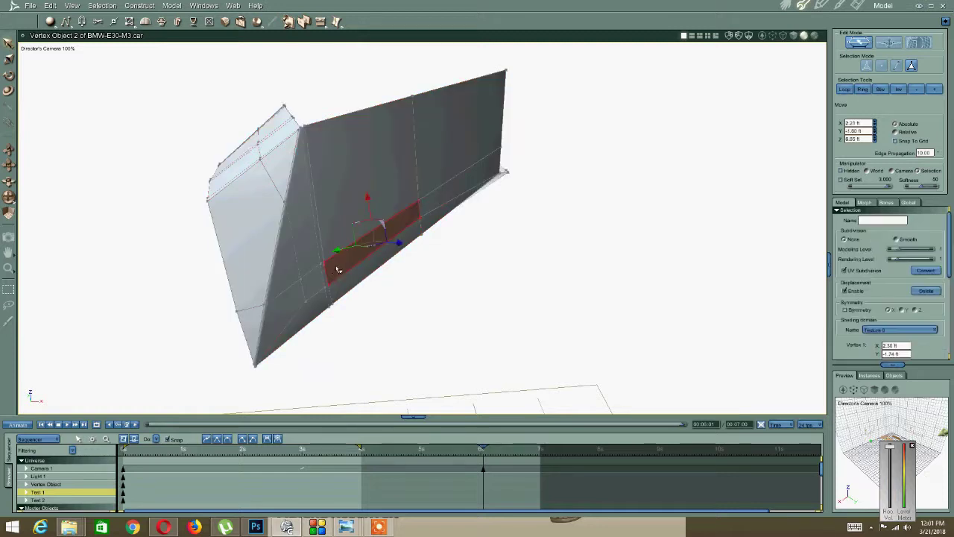
{"action": "left_click", "coordinate": [323, 281], "text": "shift"}
{"action": "left_click", "coordinate": [441, 178], "text": "shift"}
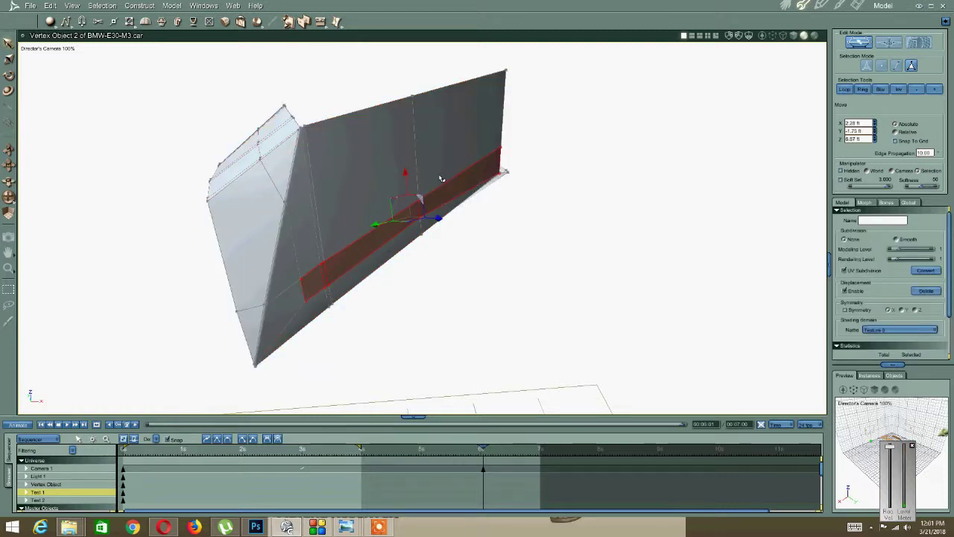
{"action": "left_click", "coordinate": [444, 172], "text": "shift"}
{"action": "middle_click_drag", "start_coordinate": [366, 211], "coordinate": [348, 187]}
{"action": "left_click", "coordinate": [348, 187], "text": "shift"}
{"action": "left_click", "coordinate": [302, 207], "text": "shift"}
Add the slanted end's upper faces and the adjoining narrow side faces to the polygon selection.
{"action": "mouse_move", "coordinate": [301, 207]}
{"action": "middle_mouse_down"}
{"action": "mouse_move", "coordinate": [324, 191]}
{"action": "mouse_move", "coordinate": [311, 192]}
{"action": "middle_mouse_up"}
{"action": "left_click", "coordinate": [289, 183], "text": "shift"}
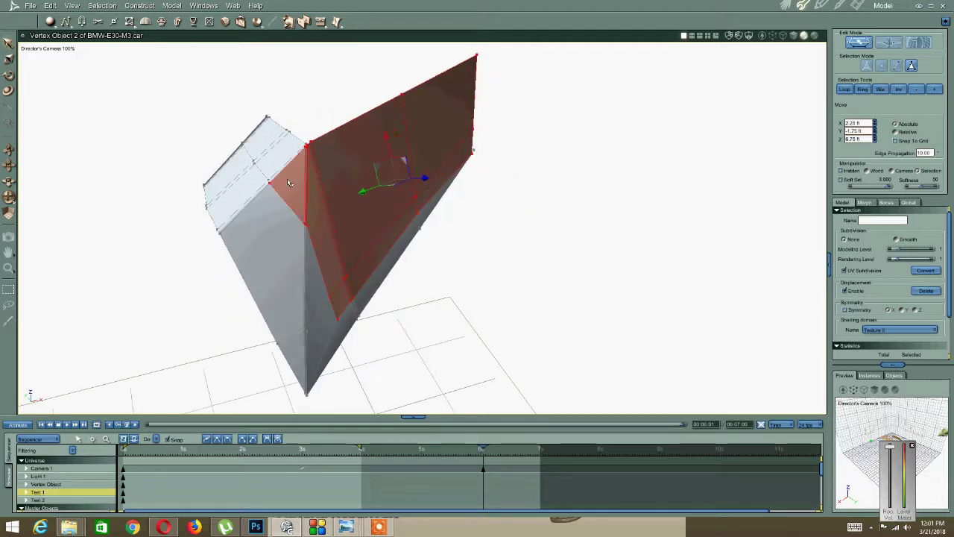
{"action": "left_click", "coordinate": [283, 169], "text": "shift"}
{"action": "left_click", "coordinate": [278, 164], "text": "shift"}
{"action": "middle_click_drag", "start_coordinate": [259, 171], "coordinate": [415, 168]}
{"action": "left_click", "coordinate": [422, 191], "text": "shift"}
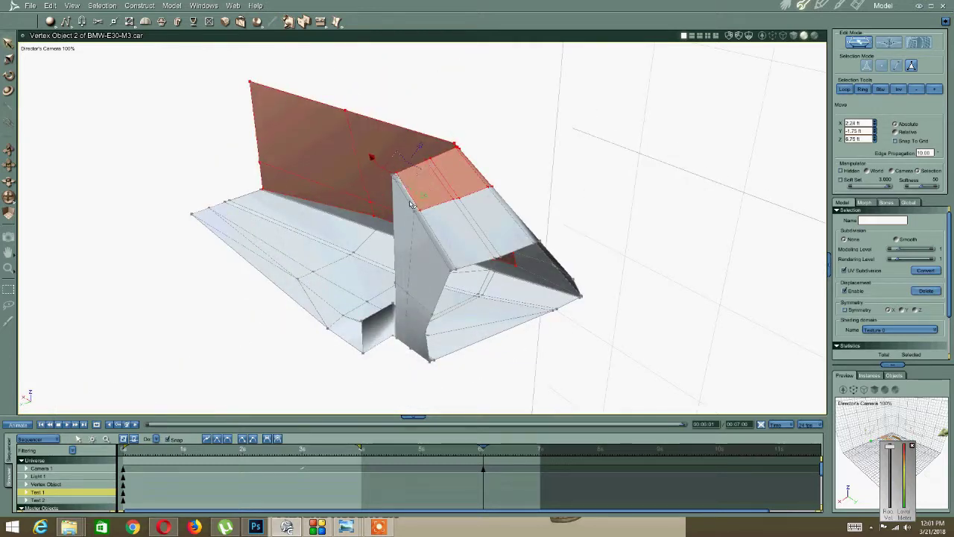
{"action": "left_click", "coordinate": [405, 209], "text": "shift"}
{"action": "left_click", "coordinate": [411, 201], "text": "shift"}
Add the small faces around the notch to the polygon selection.
{"action": "middle_click_drag", "start_coordinate": [406, 213], "coordinate": [418, 189]}
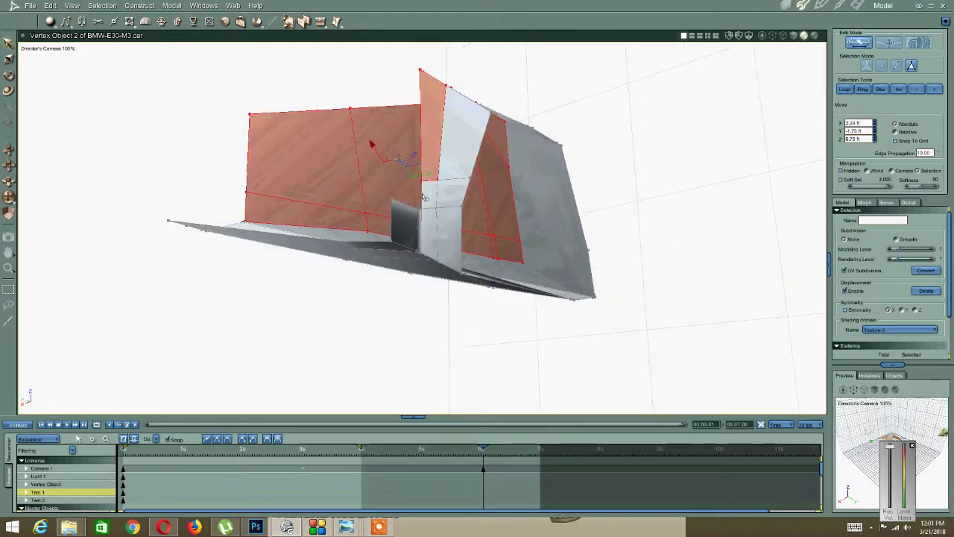
{"action": "left_click", "coordinate": [426, 231], "text": "shift"}
{"action": "left_click", "coordinate": [421, 235], "text": "shift"}
{"action": "left_click", "coordinate": [408, 231], "text": "shift"}
Add the underside's narrow row of faces and its outer end faces to the polygon selection.
{"action": "middle_click_drag", "start_coordinate": [383, 224], "coordinate": [411, 149]}
{"action": "middle_click_drag", "start_coordinate": [453, 114], "coordinate": [454, 115]}
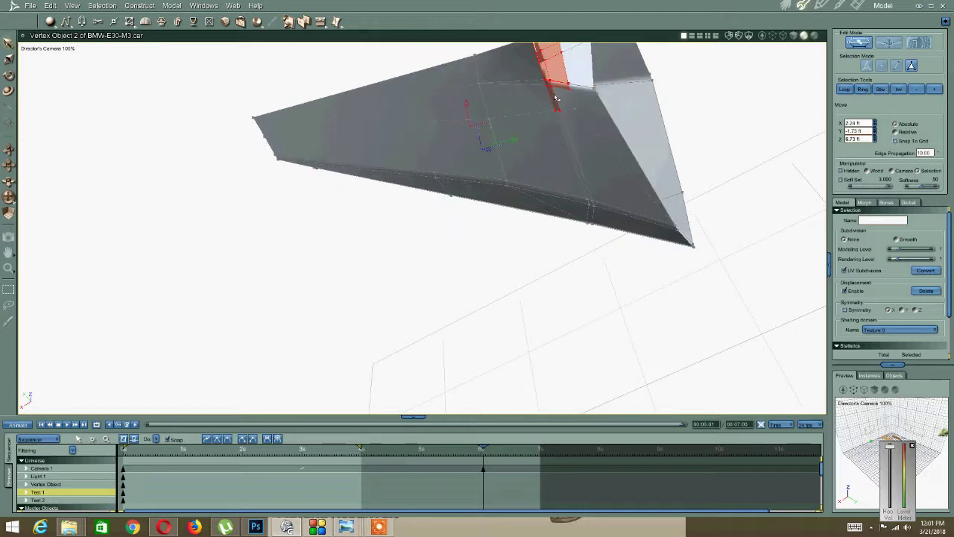
{"action": "left_click", "coordinate": [510, 114], "text": "shift"}
{"action": "left_click", "coordinate": [436, 108], "text": "shift"}
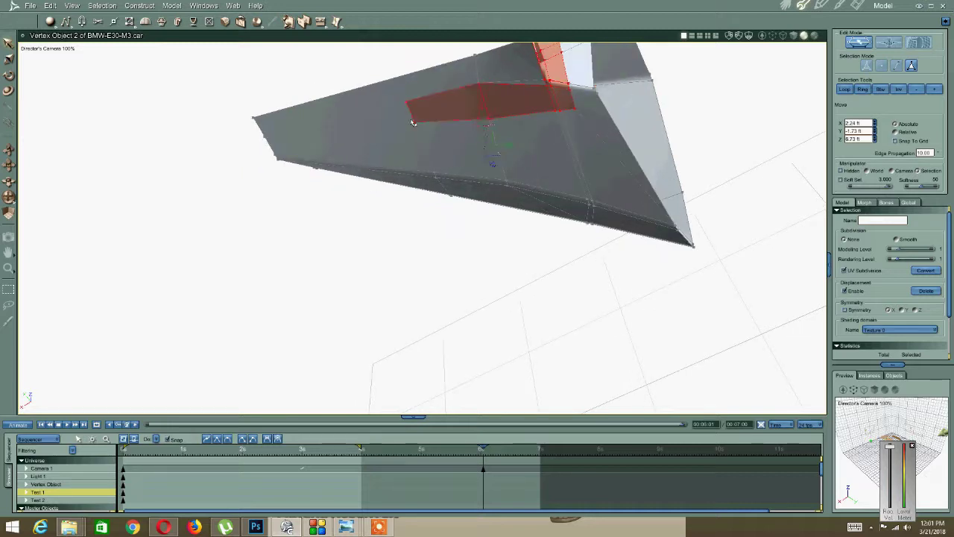
{"action": "left_click", "coordinate": [401, 134], "text": "shift"}
{"action": "left_click", "coordinate": [412, 168], "text": "shift"}
Add the remaining underside faces along the outer edge, from the notch block to the short end, to the selection.
{"action": "middle_click_drag", "start_coordinate": [399, 182], "coordinate": [502, 186]}
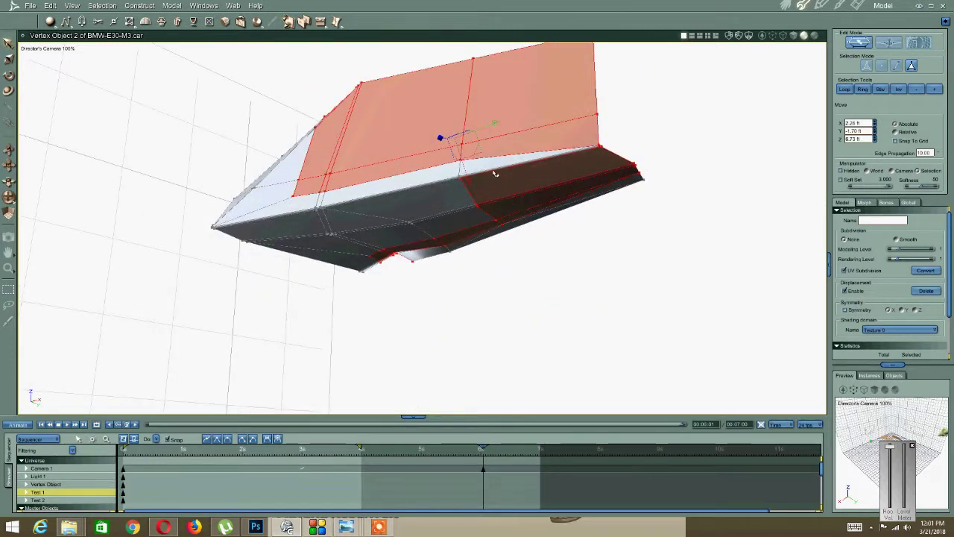
{"action": "middle_click_drag", "start_coordinate": [484, 127], "coordinate": [335, 238]}
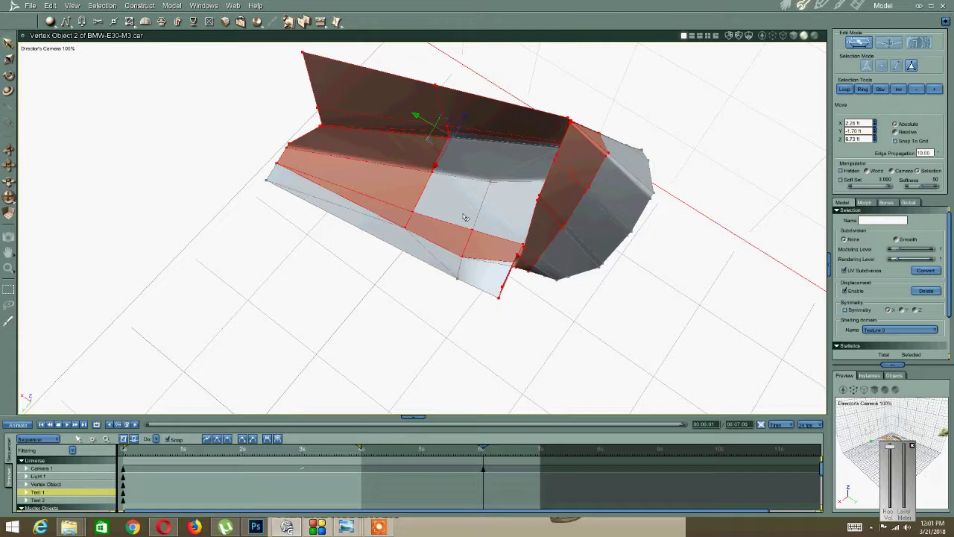
{"action": "left_click", "coordinate": [504, 266], "text": "shift"}
{"action": "left_click", "coordinate": [407, 254], "text": "shift"}
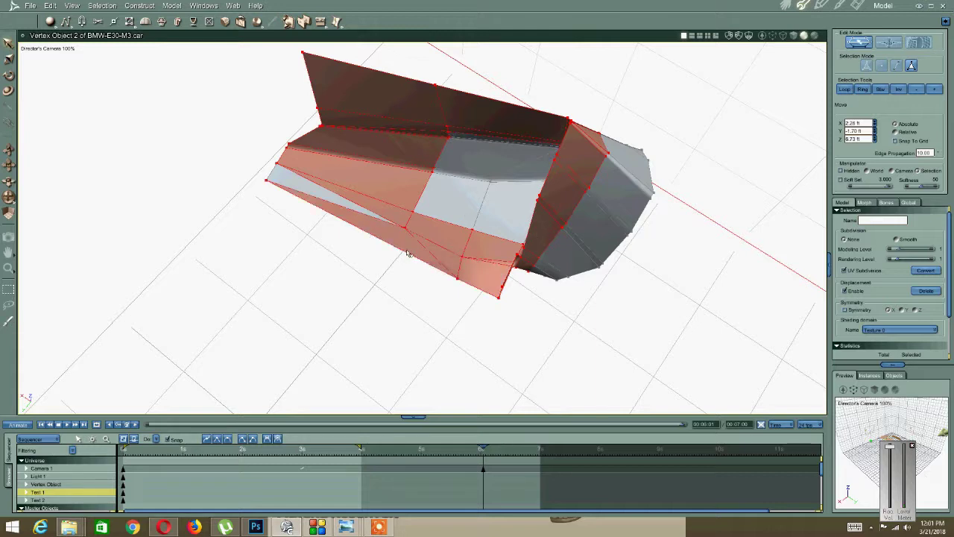
{"action": "left_click", "coordinate": [337, 211], "text": "shift"}
Try duplicating the selected polygons, and undo the duplication.
{"action": "middle_click_drag", "start_coordinate": [271, 221], "coordinate": [130, 154]}
{"action": "left_click", "coordinate": [50, 6]}
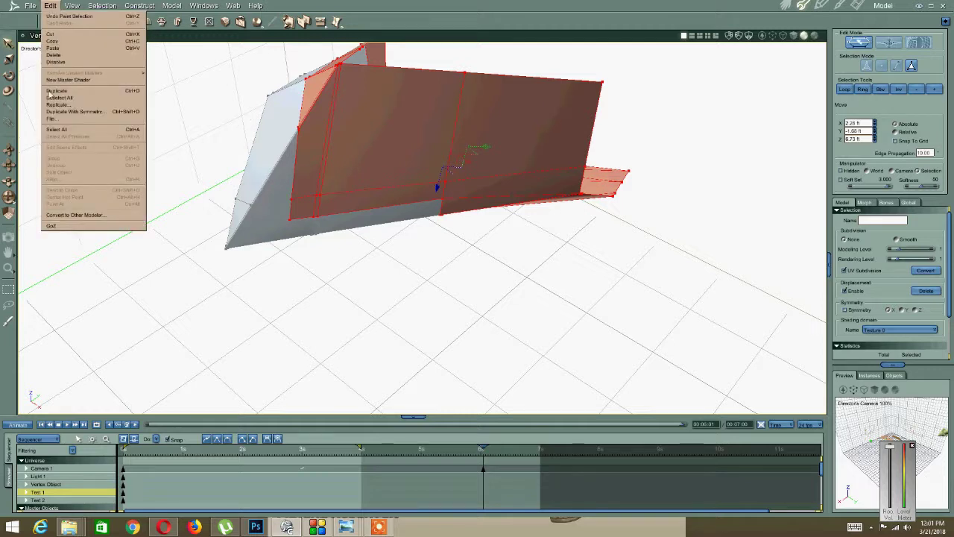
{"action": "left_click", "coordinate": [53, 97]}
{"action": "middle_click_drag", "start_coordinate": [174, 149], "coordinate": [191, 150]}
{"action": "left_click", "coordinate": [70, 7]}
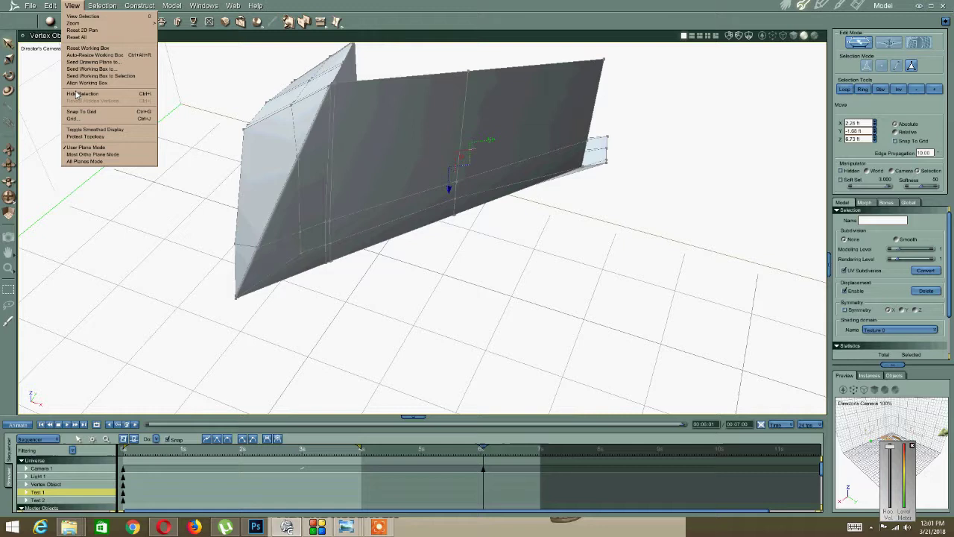
{"action": "left_click", "coordinate": [121, 60]}
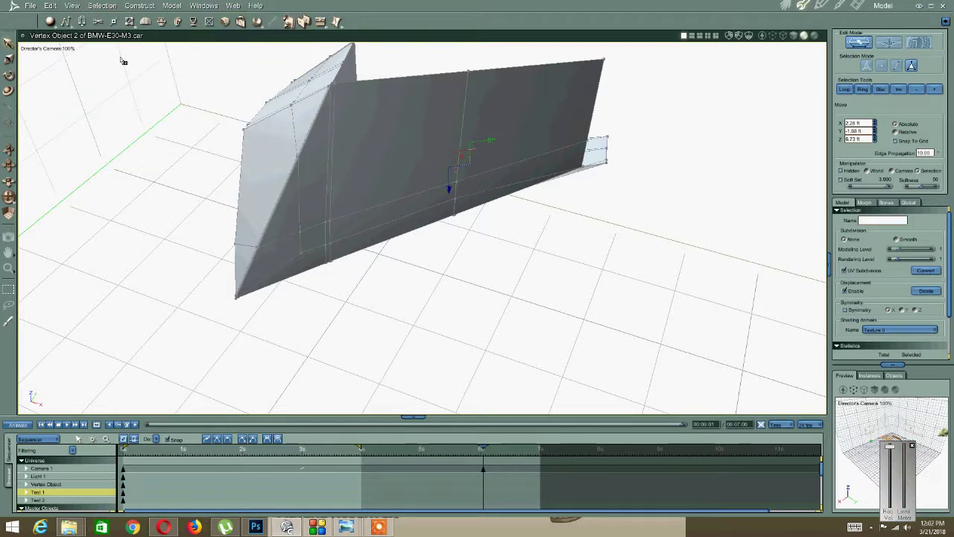
{"action": "key", "text": "ctrl+z"}
Copy the selected polygons of the mirror and delete the originals from the mesh.
{"action": "left_click", "coordinate": [50, 5]}
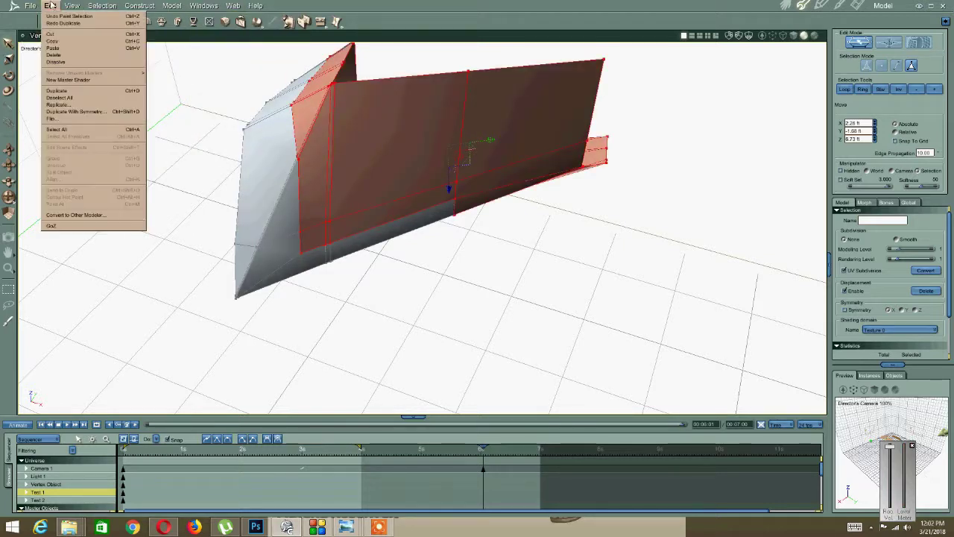
{"action": "left_click", "coordinate": [52, 42]}
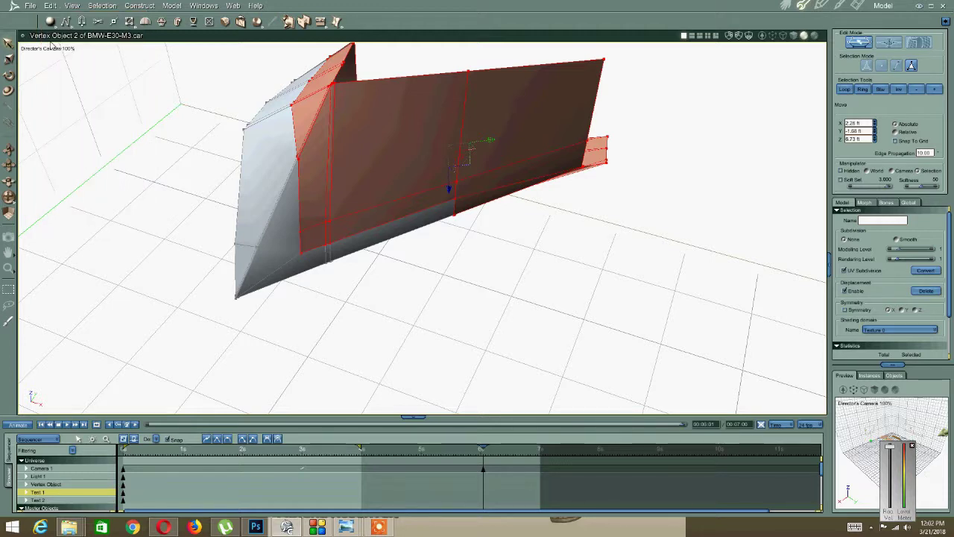
{"action": "left_click", "coordinate": [50, 5]}
{"action": "left_click", "coordinate": [52, 58]}
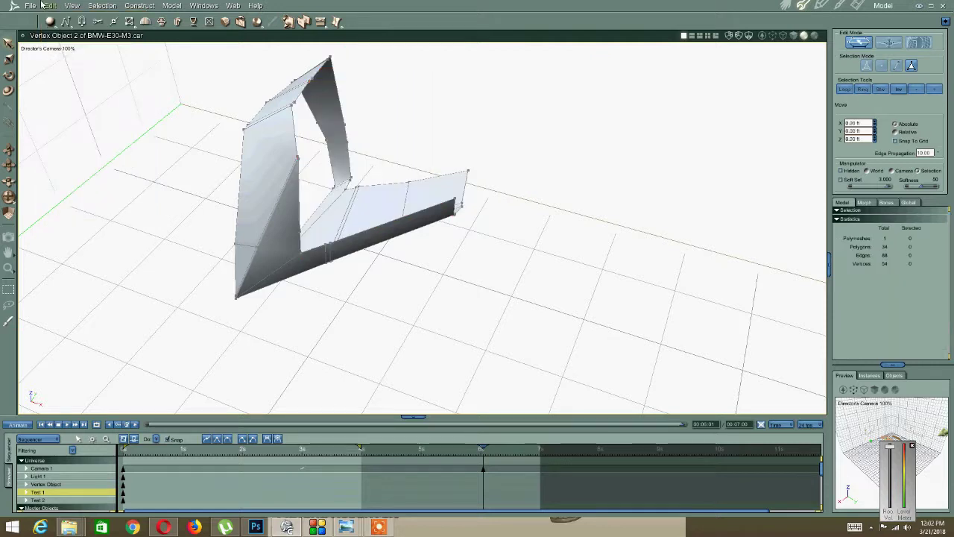
Paste the copied polygons back as a separate piece and select that whole piece.
{"action": "left_click", "coordinate": [49, 5]}
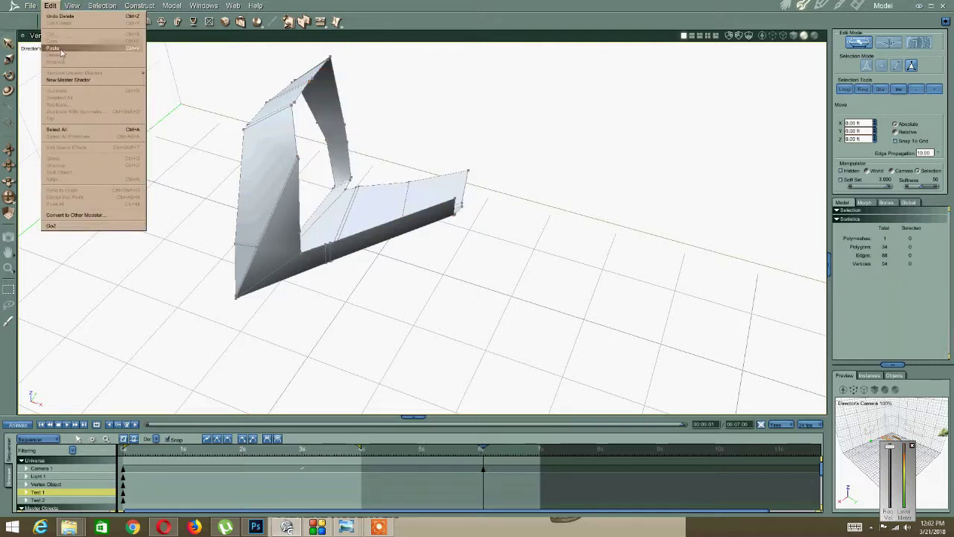
{"action": "left_click", "coordinate": [61, 48]}
{"action": "left_click", "coordinate": [457, 270]}
{"action": "double_click", "coordinate": [407, 139]}
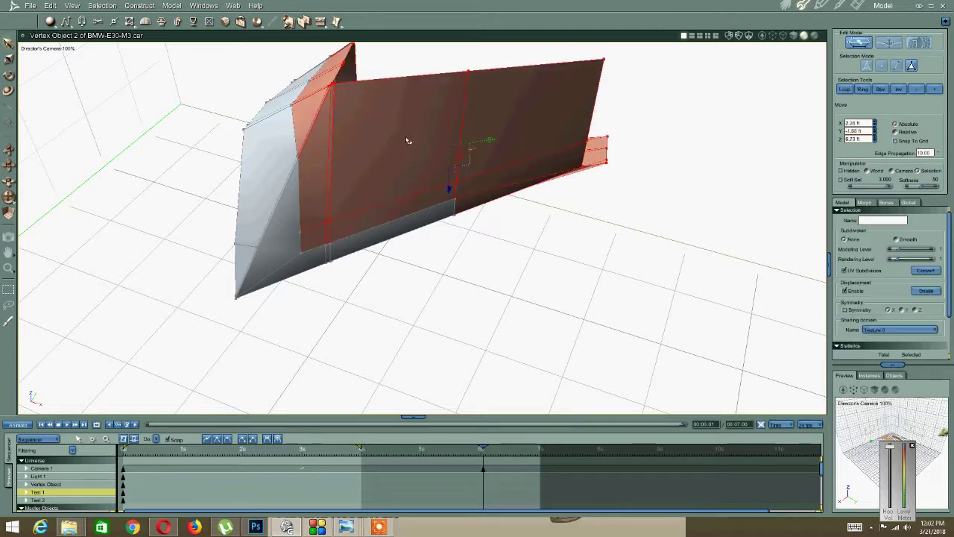
Duplicate the pasted panel piece in place and hide the duplicate.
{"action": "left_click", "coordinate": [56, 6]}
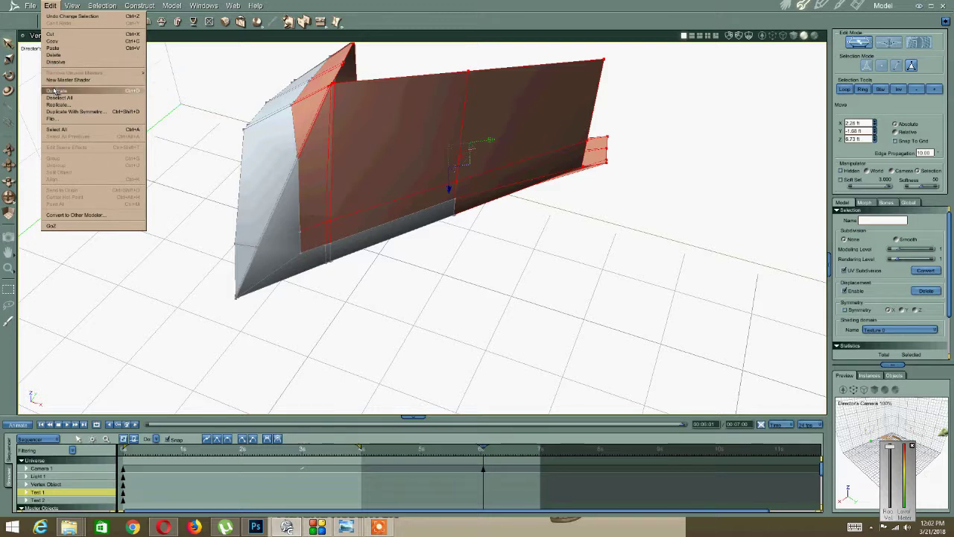
{"action": "left_click", "coordinate": [54, 91]}
{"action": "left_click", "coordinate": [71, 5]}
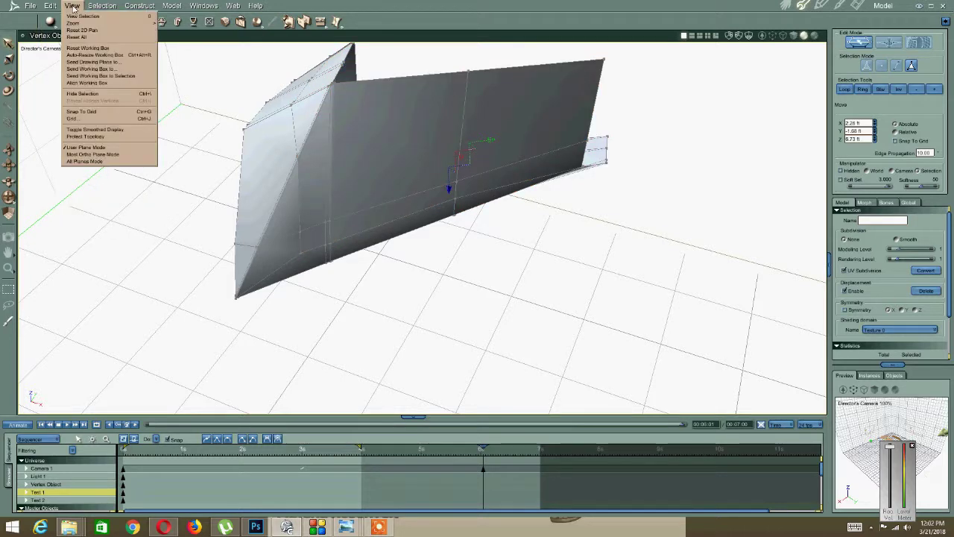
{"action": "left_click", "coordinate": [77, 95]}
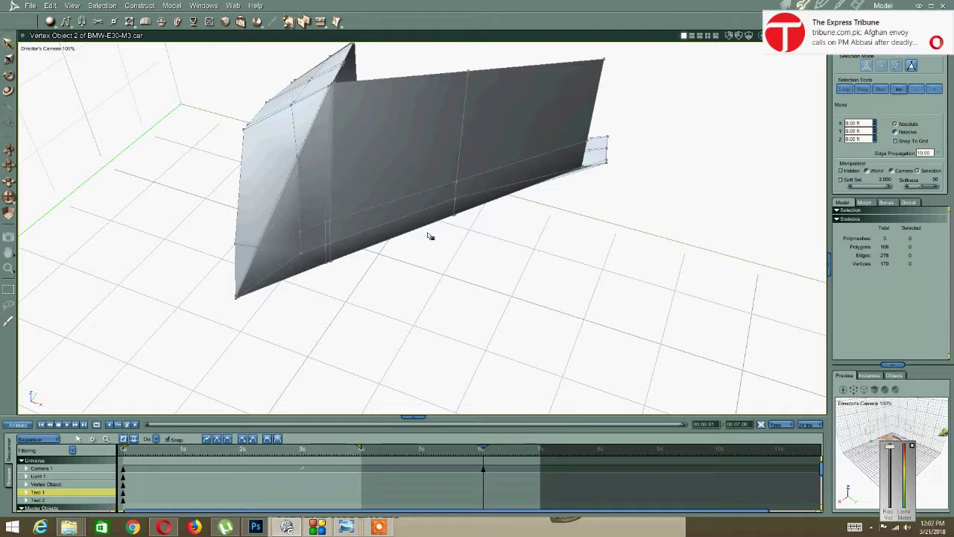
Delete the panel piece that is still visible and reveal the hidden copy.
{"action": "double_click", "coordinate": [388, 164]}
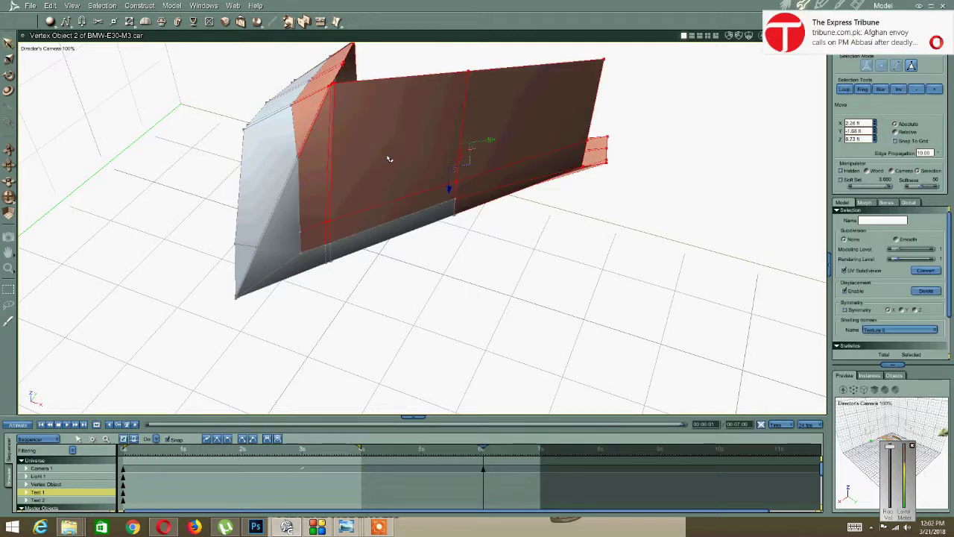
{"action": "key", "text": "Delete"}
{"action": "left_click", "coordinate": [71, 5]}
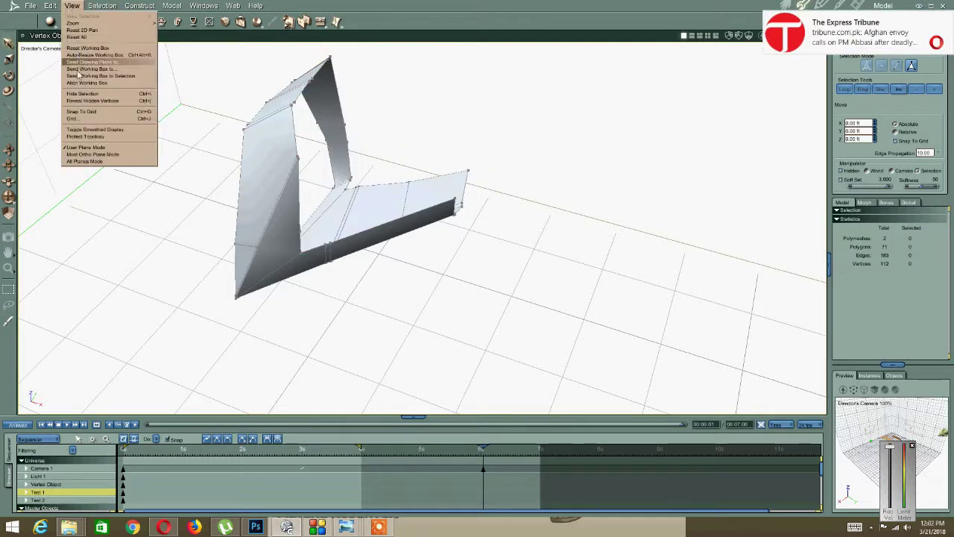
{"action": "left_click", "coordinate": [83, 100]}
Check that the frame and the panel select as separate pieces, and hide the panel piece.
{"action": "left_click", "coordinate": [511, 293]}
{"action": "double_click", "coordinate": [352, 173]}
{"action": "middle_click_drag", "start_coordinate": [290, 194], "coordinate": [330, 228]}
{"action": "left_click", "coordinate": [364, 338]}
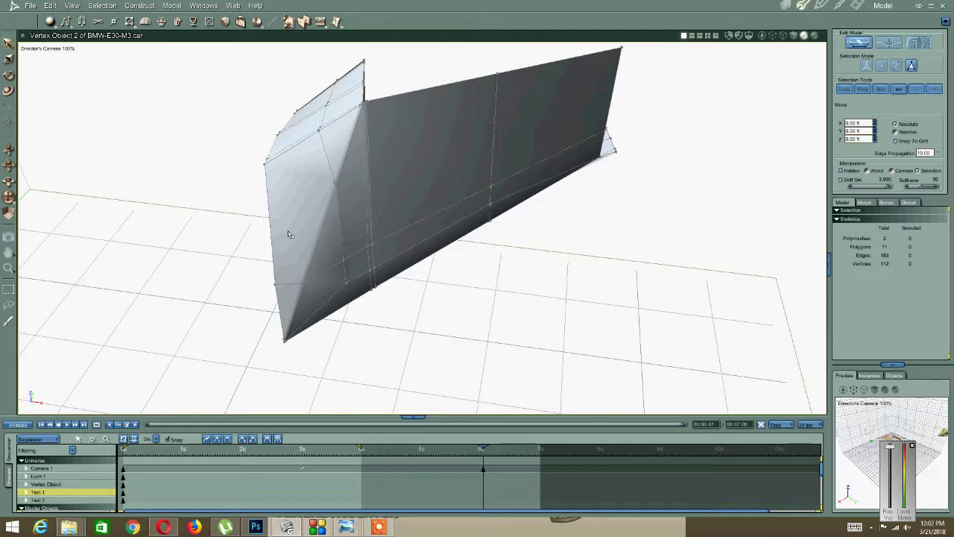
{"action": "double_click", "coordinate": [327, 225]}
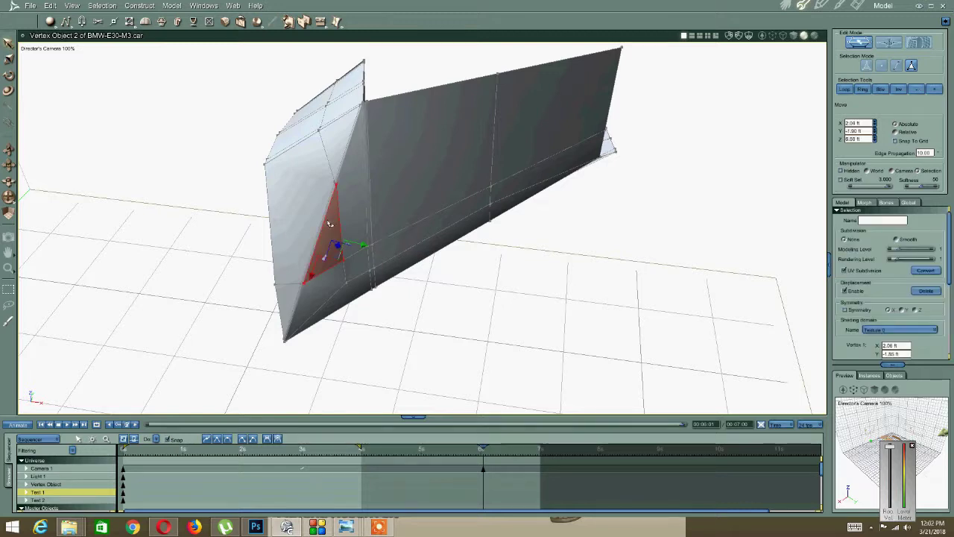
{"action": "mouse_move", "coordinate": [304, 195]}
{"action": "middle_mouse_down"}
{"action": "mouse_move", "coordinate": [269, 192]}
{"action": "mouse_move", "coordinate": [249, 142]}
{"action": "mouse_move", "coordinate": [315, 104]}
{"action": "mouse_move", "coordinate": [400, 135]}
{"action": "mouse_move", "coordinate": [305, 201]}
{"action": "middle_mouse_up"}
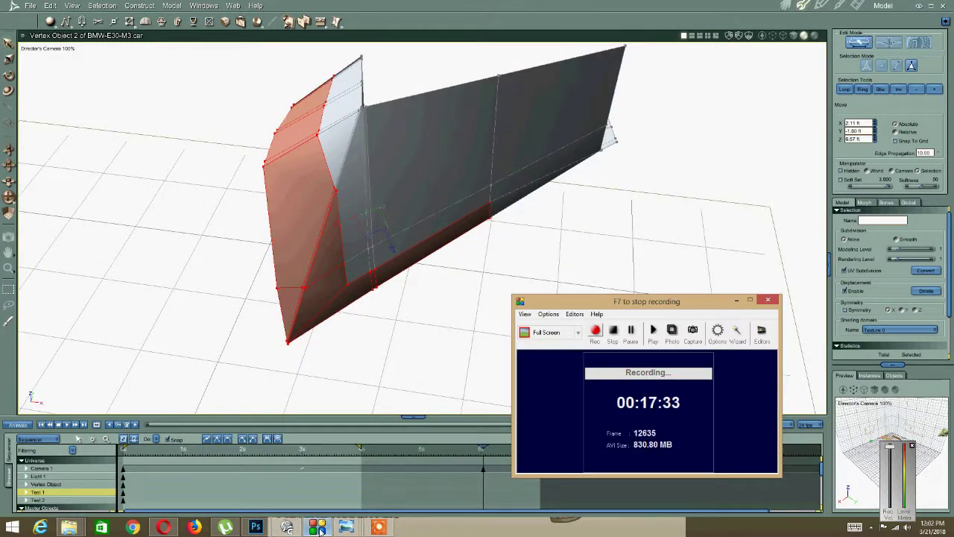
{"action": "middle_click_drag", "start_coordinate": [360, 310], "coordinate": [357, 280]}
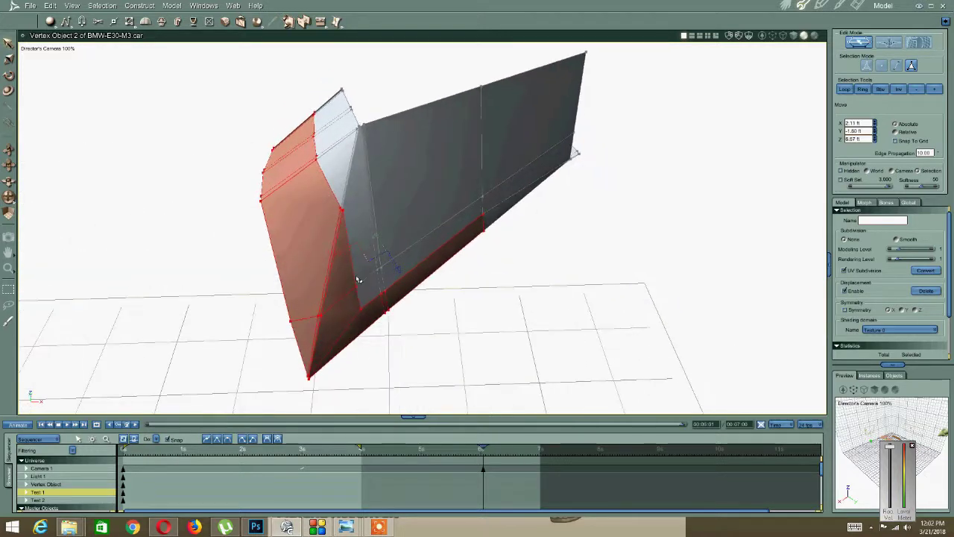
{"action": "left_click", "coordinate": [368, 160]}
{"action": "left_click", "coordinate": [73, 6]}
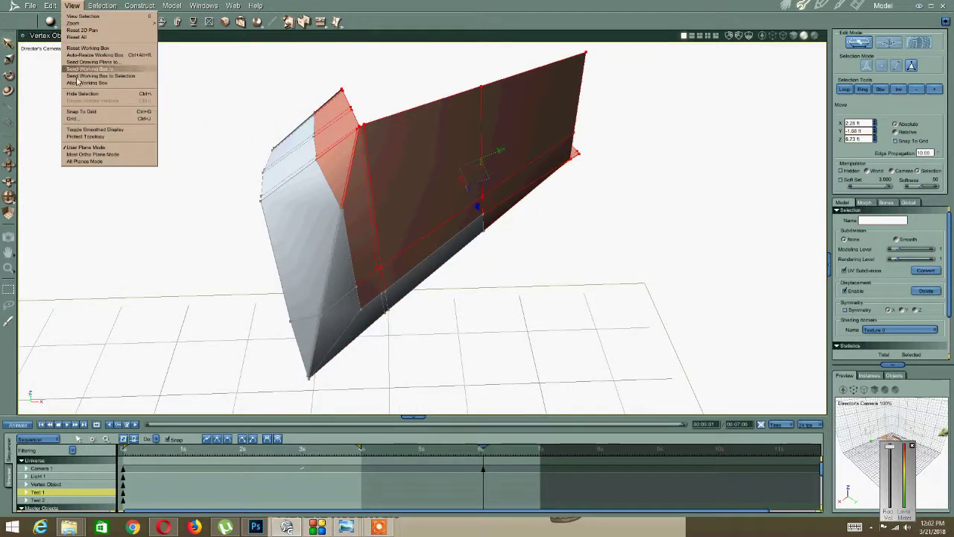
{"action": "left_click", "coordinate": [89, 97]}
{"action": "middle_click_drag", "start_coordinate": [339, 197], "coordinate": [340, 197]}
{"action": "left_click", "coordinate": [895, 64]}
{"action": "left_click", "coordinate": [322, 268]}
{"action": "middle_click_drag", "start_coordinate": [343, 251], "coordinate": [321, 255]}
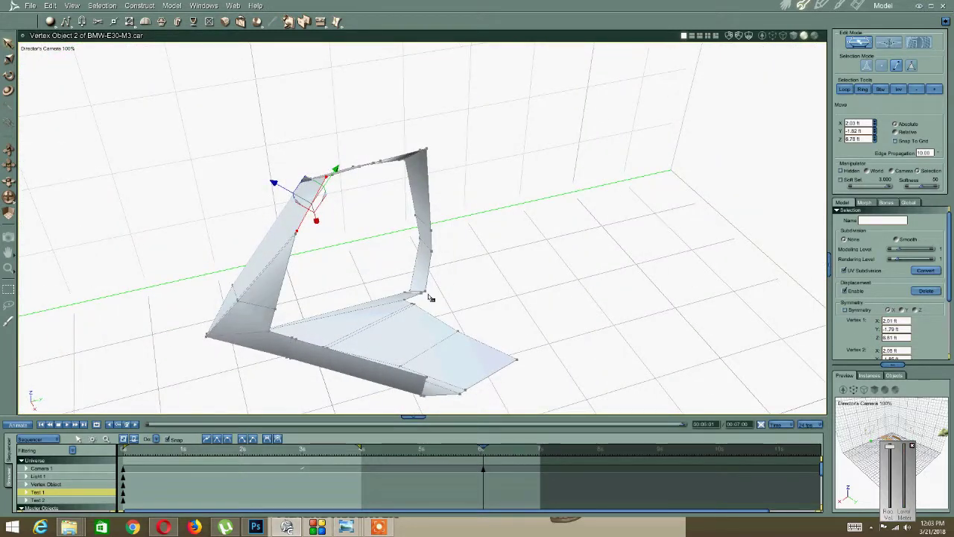
{"action": "middle_click_drag", "start_coordinate": [409, 262], "coordinate": [426, 229]}
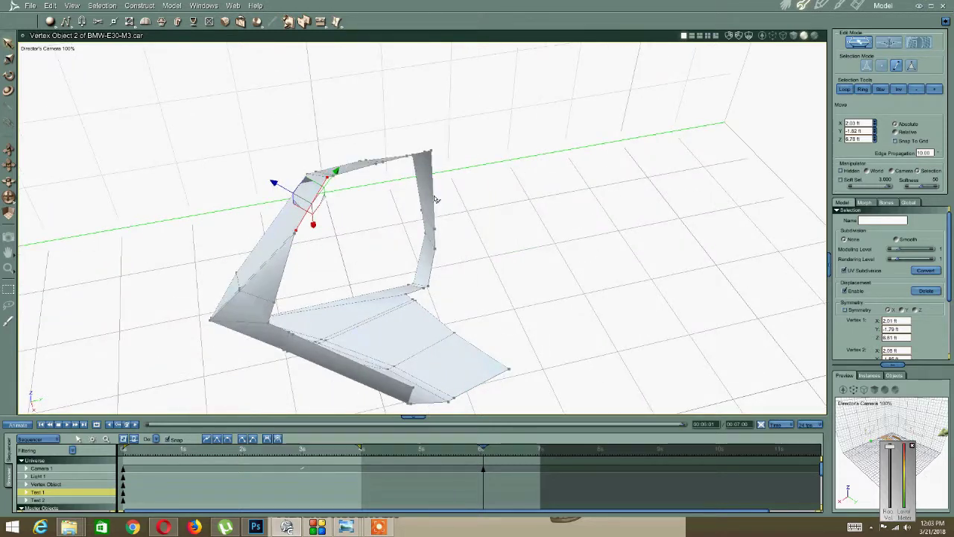
{"action": "left_click", "coordinate": [434, 197], "text": "shift"}
{"action": "middle_click_drag", "start_coordinate": [372, 197], "coordinate": [354, 223]}
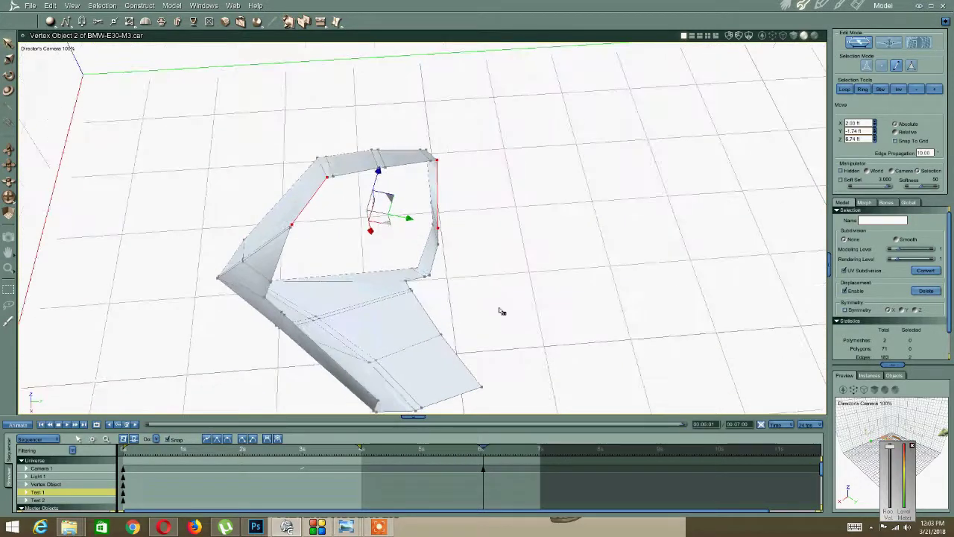
{"action": "left_click", "coordinate": [483, 292]}
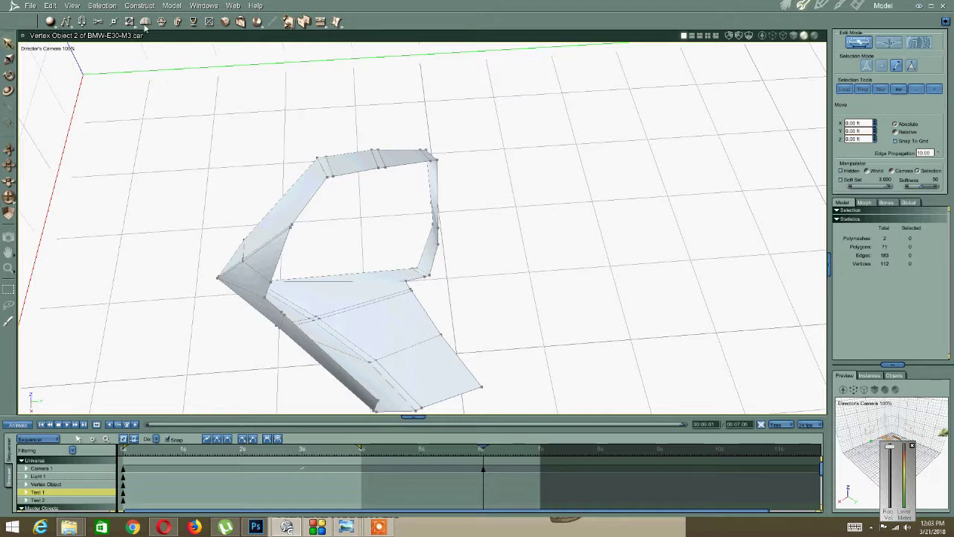
Start a new polygon with the Polygon tool, tracing the lower edge of the frame's upper opening from its inner corner to the far corner.
{"action": "left_click", "coordinate": [66, 24]}
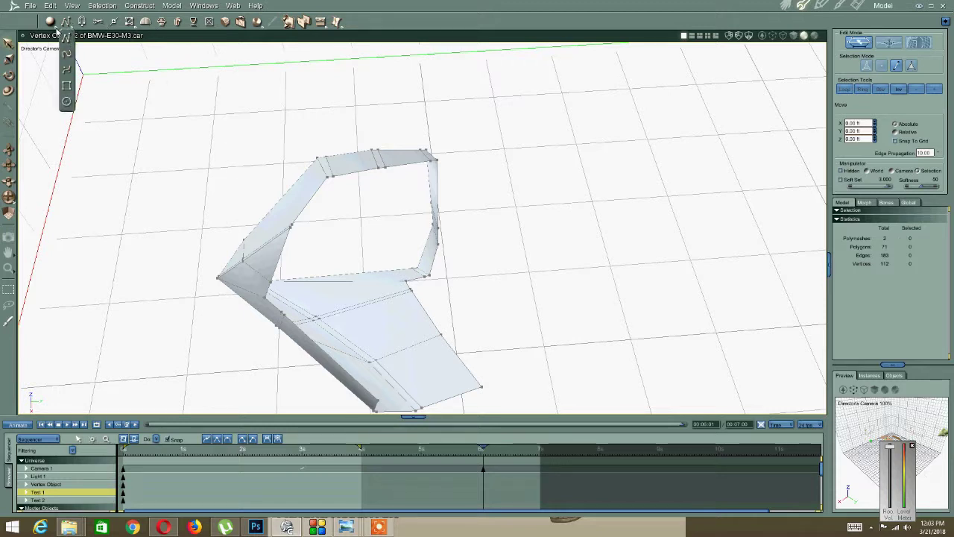
{"action": "left_click", "coordinate": [52, 24]}
{"action": "left_click", "coordinate": [51, 165]}
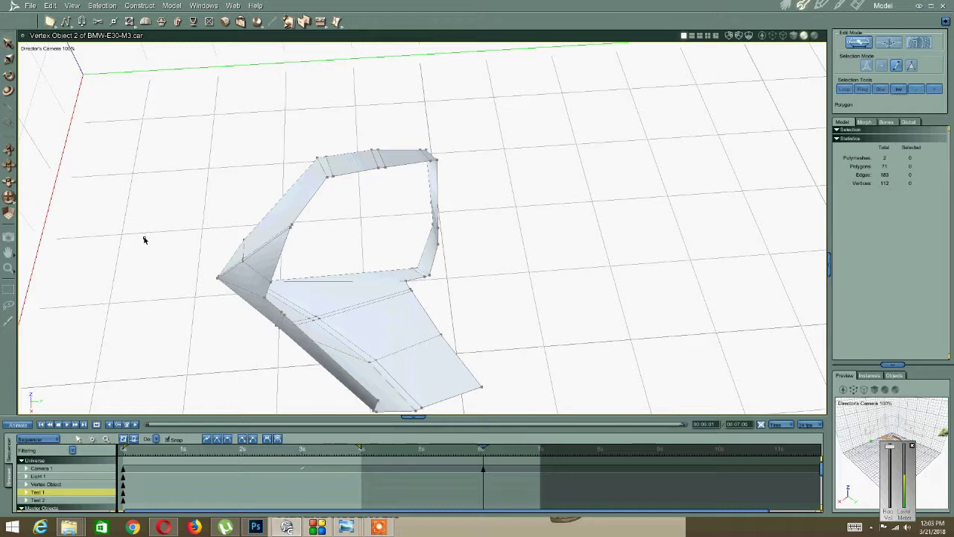
{"action": "right_click", "coordinate": [218, 234]}
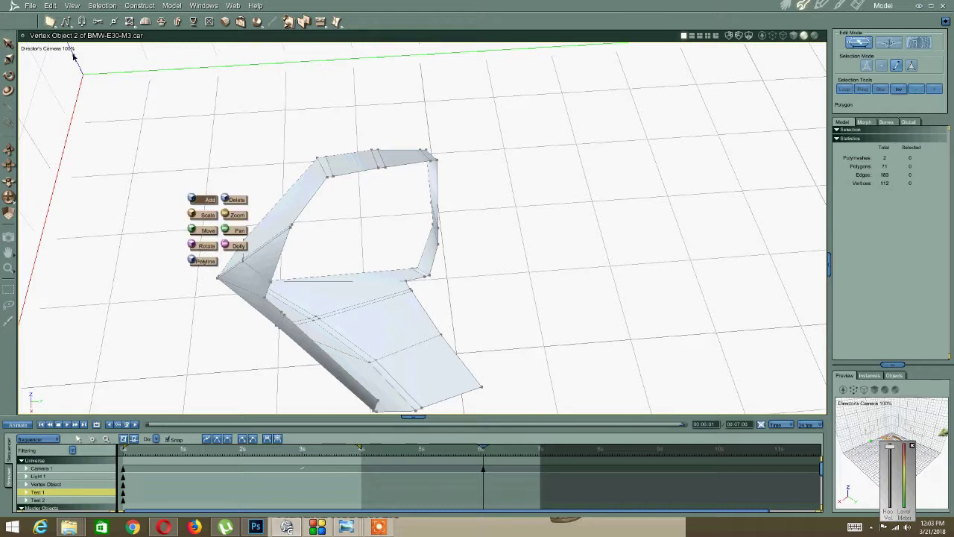
{"action": "left_click", "coordinate": [55, 28]}
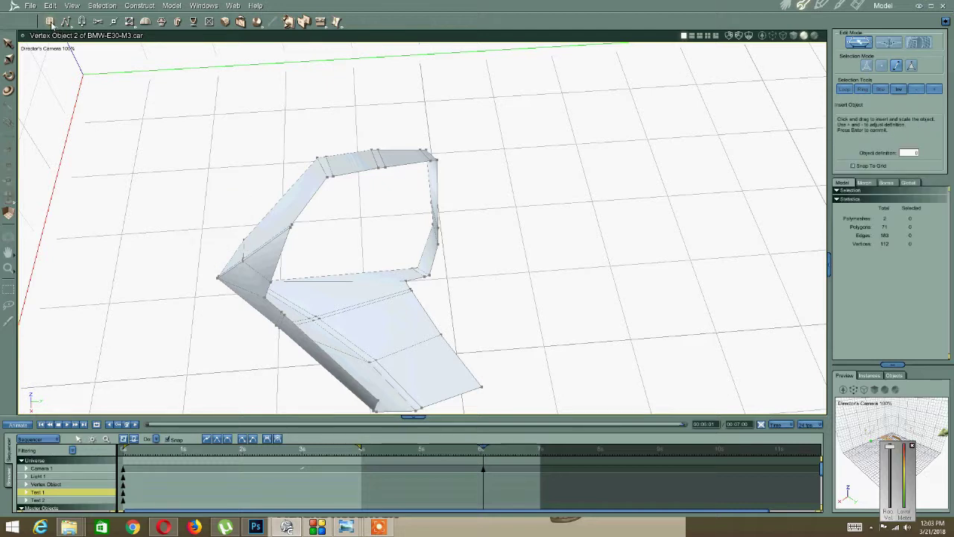
{"action": "left_click", "coordinate": [51, 23]}
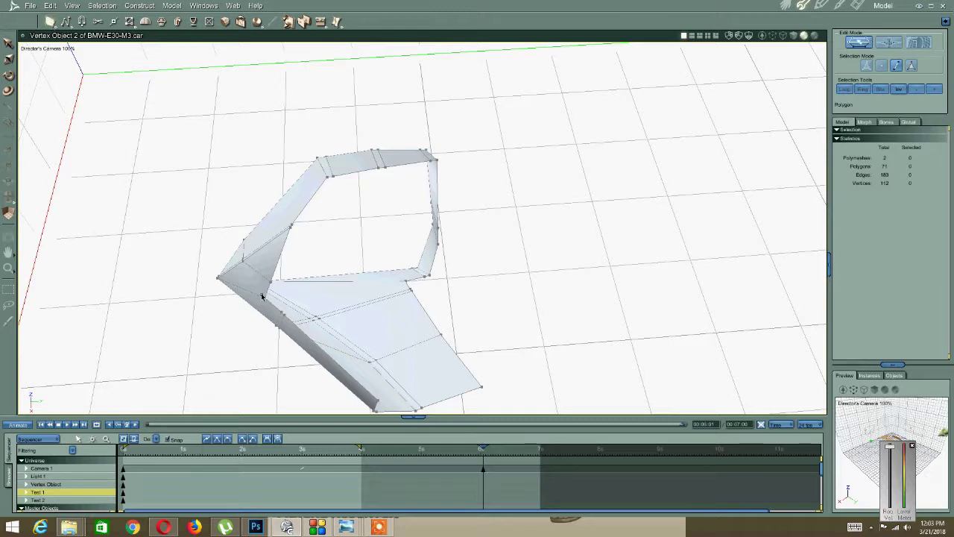
{"action": "left_click_drag", "start_coordinate": [266, 298], "coordinate": [402, 284]}
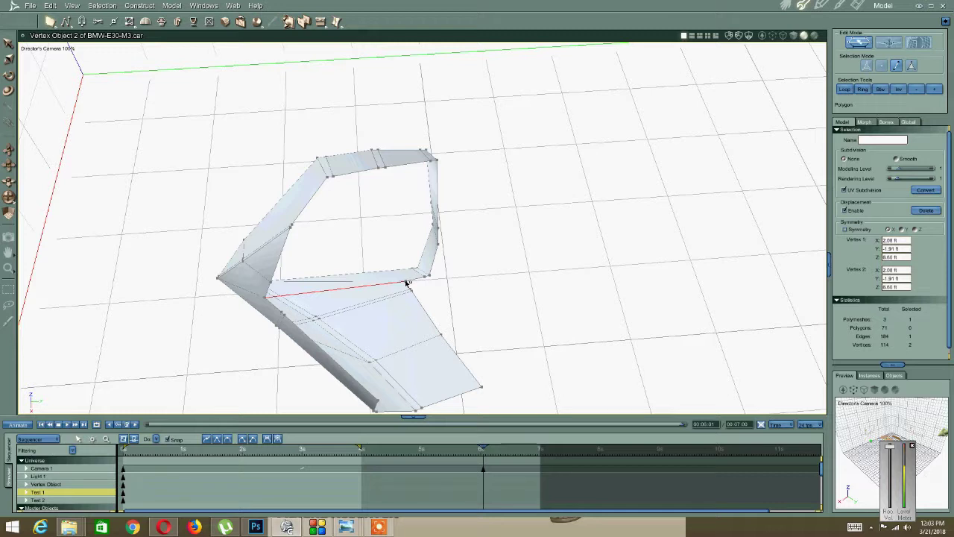
{"action": "left_click", "coordinate": [406, 283]}
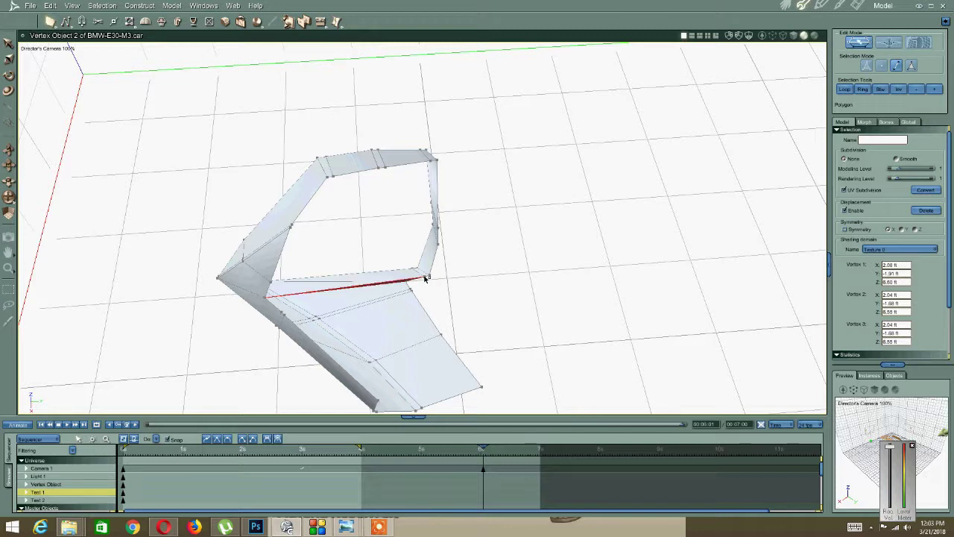
{"action": "left_click", "coordinate": [425, 278]}
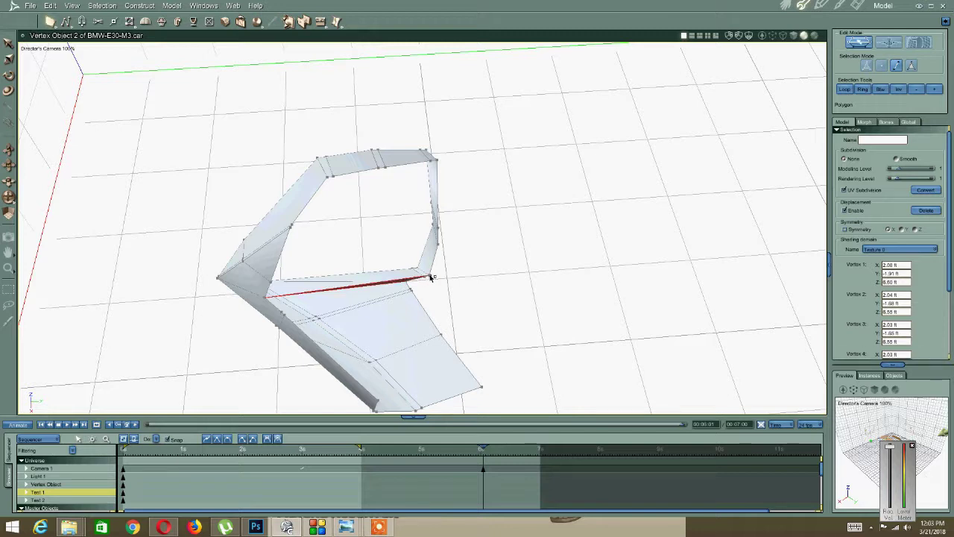
{"action": "left_click", "coordinate": [430, 276]}
Trace the polygon around the remaining sides of the upper opening, complete it to fill the hole, and select the whole frame mesh.
{"action": "mouse_move", "coordinate": [439, 248]}
{"action": "left_mouse_down"}
{"action": "mouse_move", "coordinate": [438, 164]}
{"action": "mouse_move", "coordinate": [425, 191]}
{"action": "mouse_move", "coordinate": [438, 160]}
{"action": "mouse_move", "coordinate": [329, 179]}
{"action": "left_mouse_up"}
{"action": "left_click", "coordinate": [430, 162]}
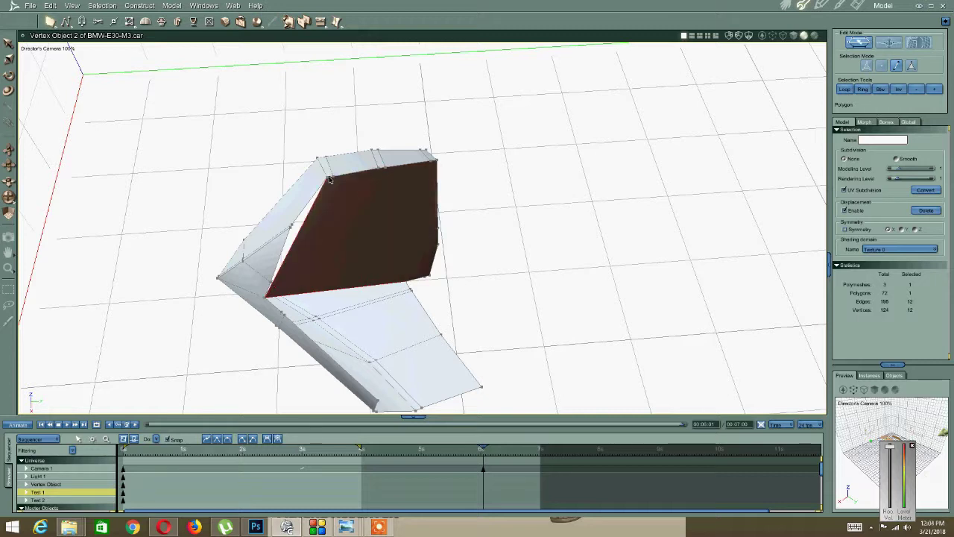
{"action": "left_click_drag", "start_coordinate": [268, 223], "coordinate": [292, 233]}
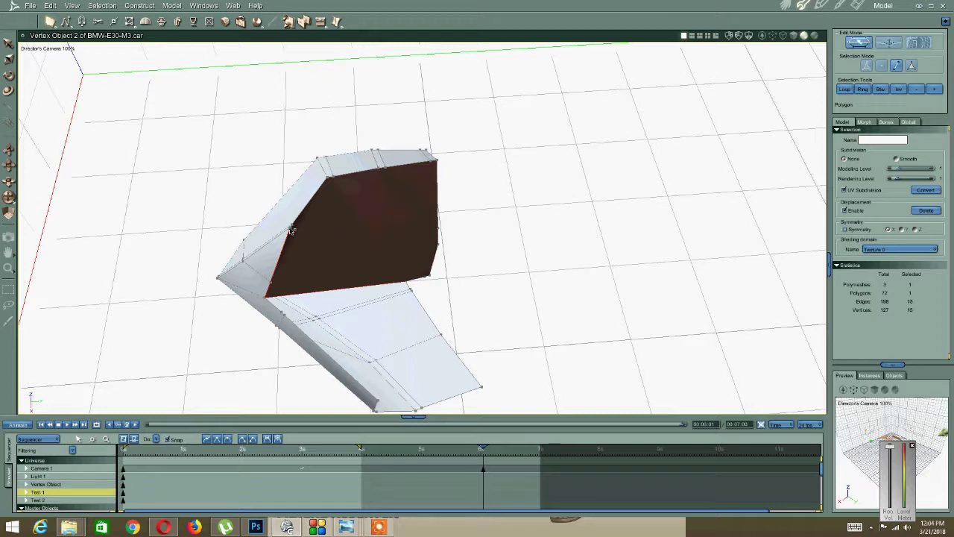
{"action": "left_click_drag", "start_coordinate": [292, 231], "coordinate": [273, 282]}
{"action": "left_click", "coordinate": [272, 283]}
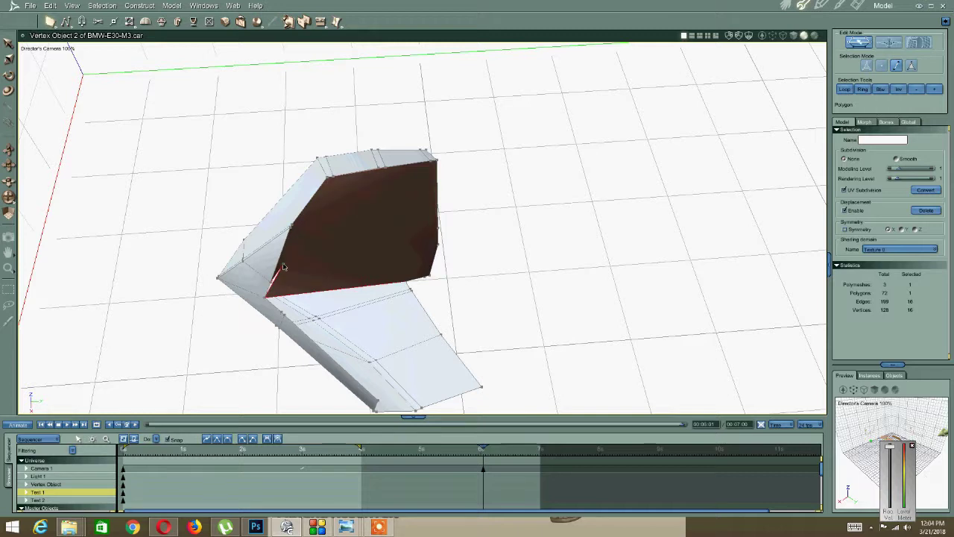
{"action": "key", "text": "ctrl+a"}
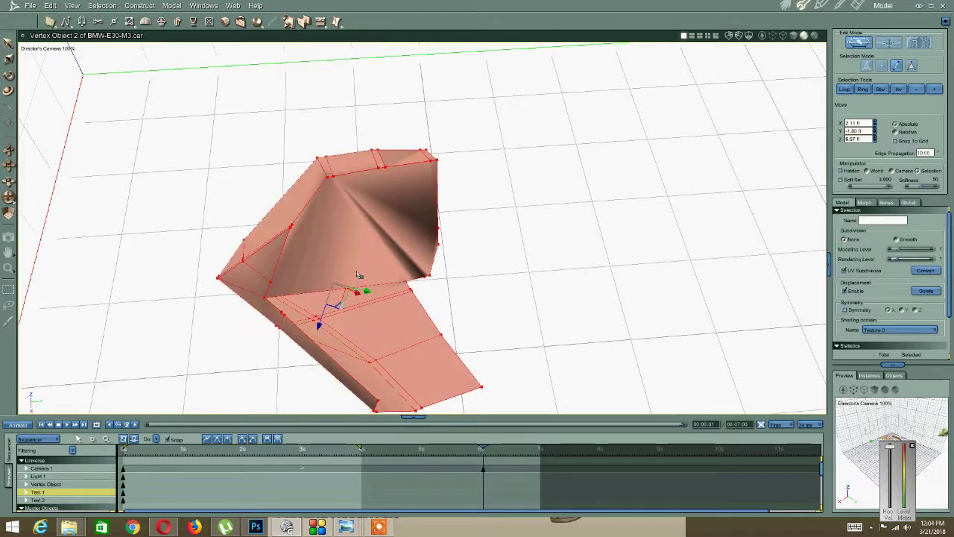
Try to trace a new polygon with the Polygon tool around the bottom opening of the frame's lower section.
{"action": "middle_click_drag", "start_coordinate": [370, 272], "coordinate": [345, 284]}
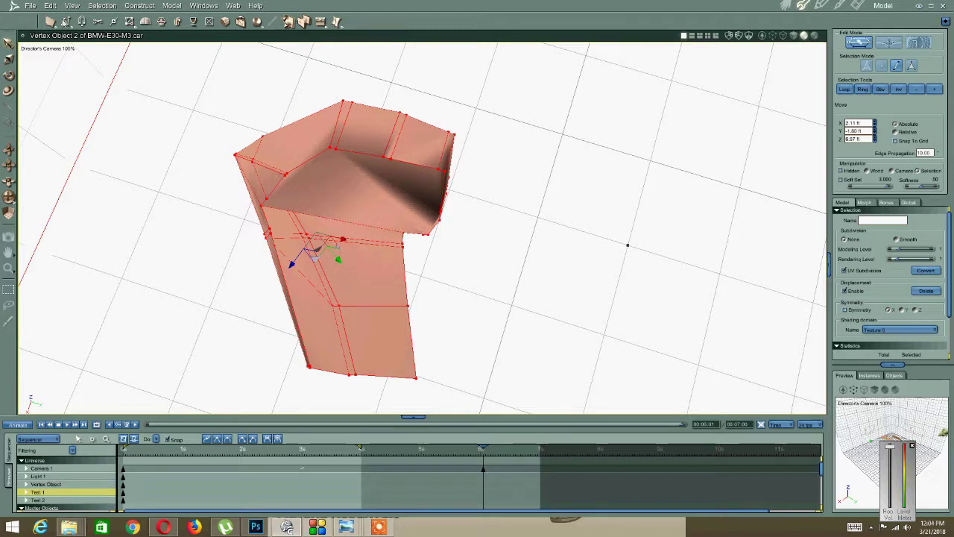
{"action": "left_click", "coordinate": [50, 21]}
{"action": "middle_click_drag", "start_coordinate": [315, 380], "coordinate": [336, 363]}
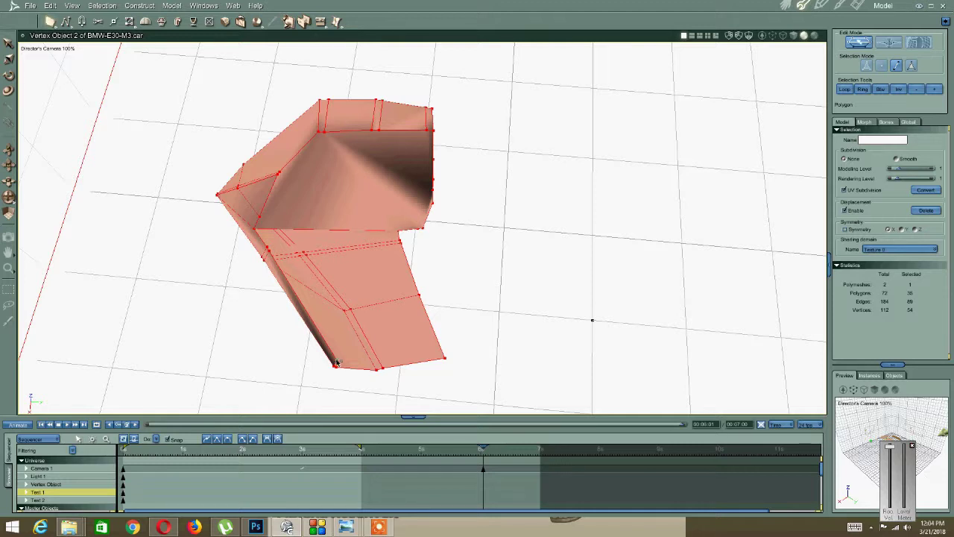
{"action": "left_click", "coordinate": [335, 361]}
{"action": "middle_click_drag", "start_coordinate": [408, 355], "coordinate": [406, 335]}
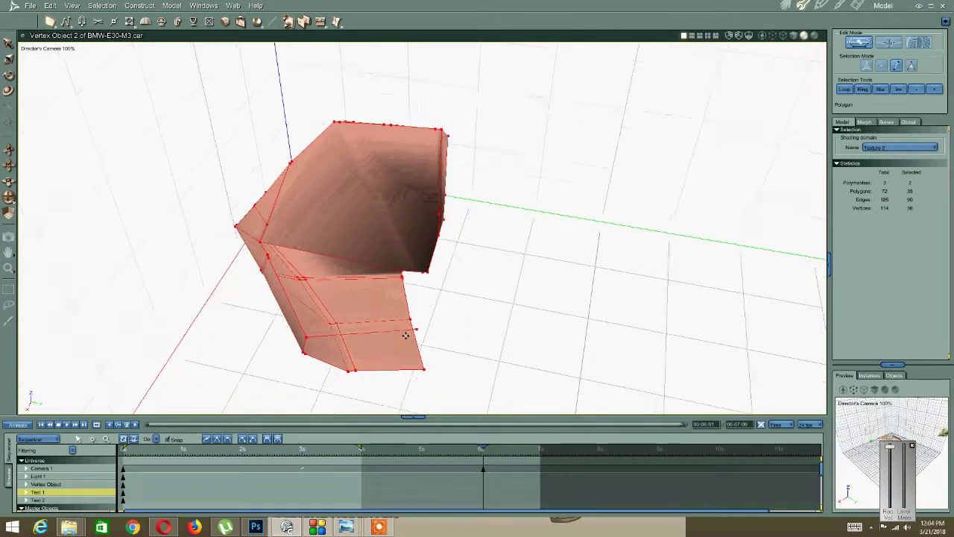
{"action": "middle_click_drag", "start_coordinate": [422, 369], "coordinate": [389, 348]}
{"action": "left_click", "coordinate": [383, 360]}
{"action": "mouse_move", "coordinate": [326, 356]}
{"action": "left_mouse_down"}
{"action": "mouse_move", "coordinate": [316, 355]}
{"action": "mouse_move", "coordinate": [392, 331]}
{"action": "left_mouse_up"}
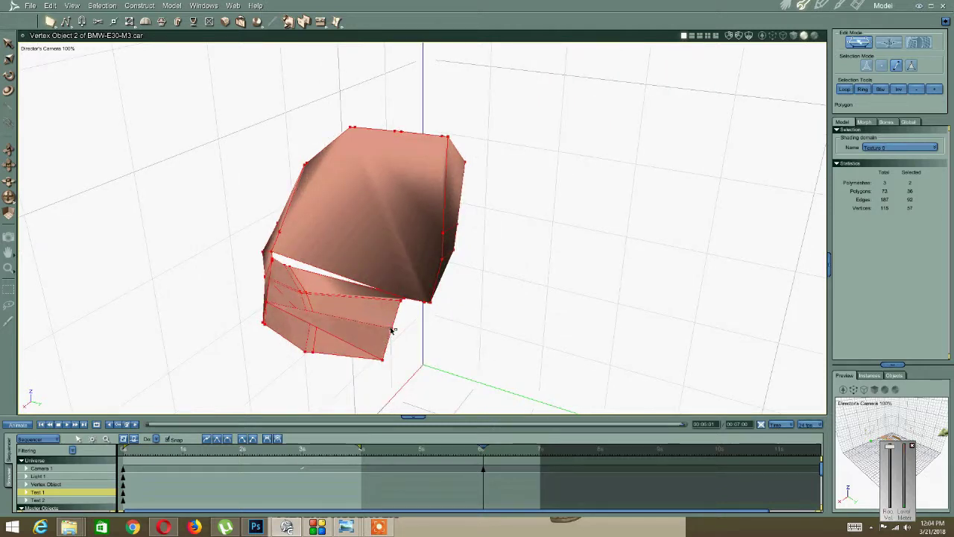
Try to continue the polygon along the lower section's open edge and complete it, and undo the attempt.
{"action": "middle_click_drag", "start_coordinate": [401, 304], "coordinate": [401, 316]}
{"action": "mouse_move", "coordinate": [400, 316]}
{"action": "left_mouse_down"}
{"action": "mouse_move", "coordinate": [400, 279]}
{"action": "mouse_move", "coordinate": [416, 310]}
{"action": "left_mouse_up"}
{"action": "right_click", "coordinate": [416, 309]}
{"action": "left_click", "coordinate": [342, 330]}
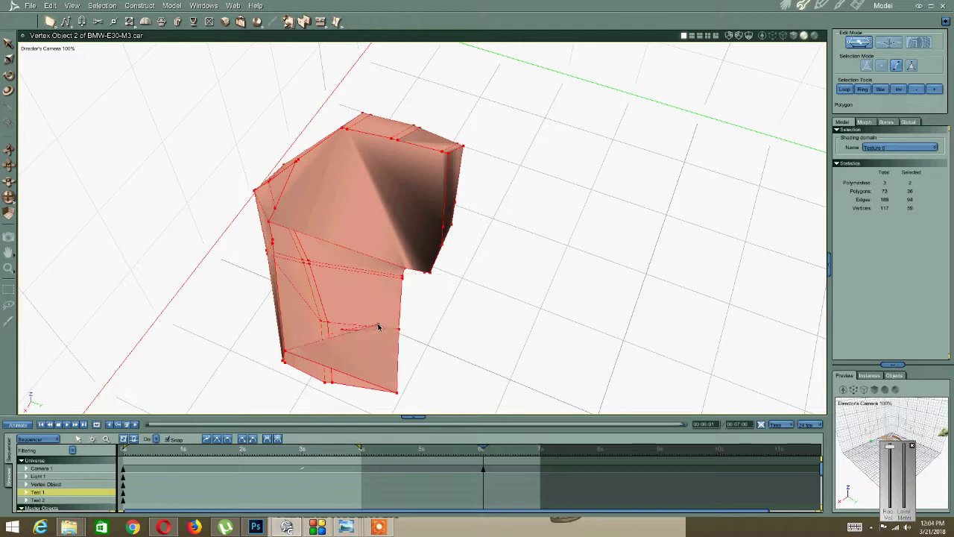
{"action": "right_click", "coordinate": [368, 336]}
{"action": "left_click", "coordinate": [345, 347]}
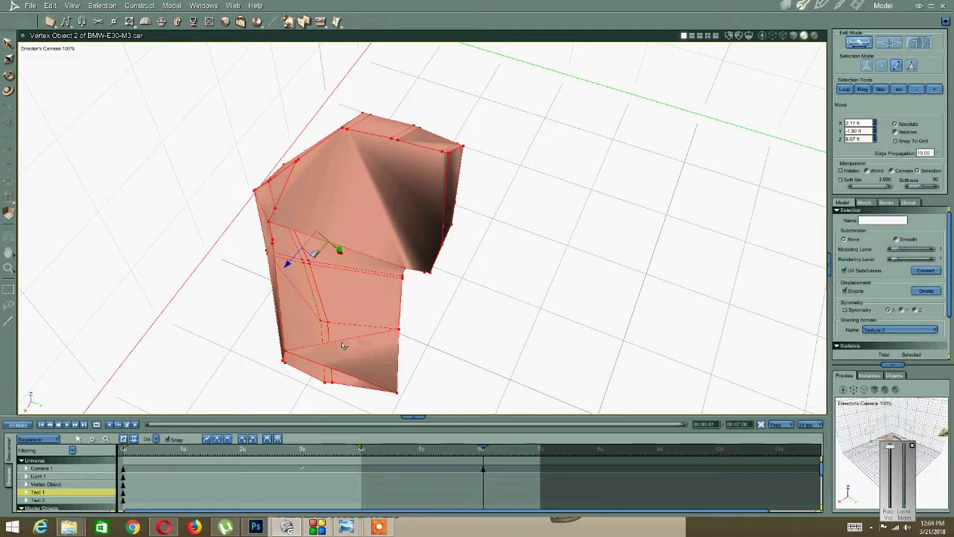
{"action": "key", "text": "ctrl+z"}
Select the chain of open border edges along the lower section's outer side and raise them into a narrow side wall with Dynamic Extrusion.
{"action": "middle_click_drag", "start_coordinate": [348, 351], "coordinate": [381, 367]}
{"action": "left_click", "coordinate": [396, 379]}
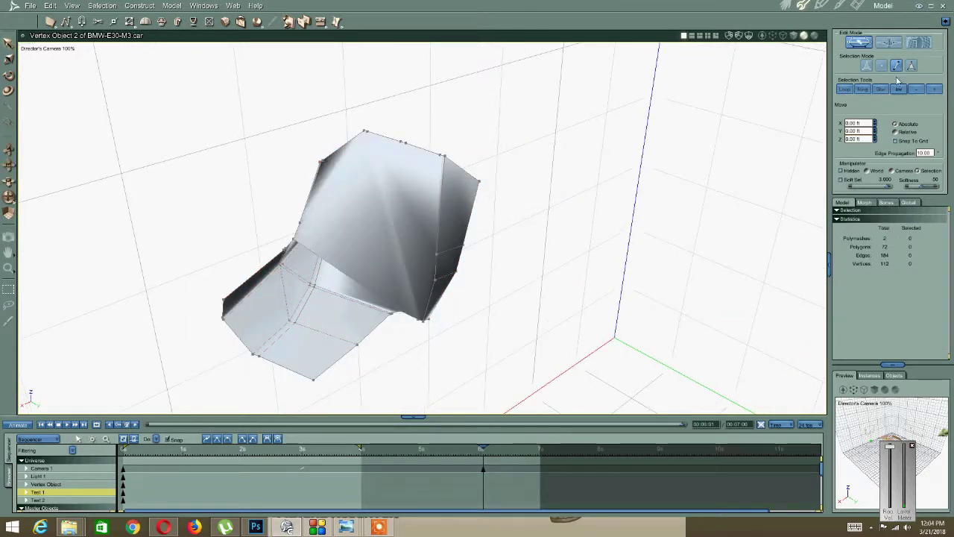
{"action": "left_click", "coordinate": [344, 356]}
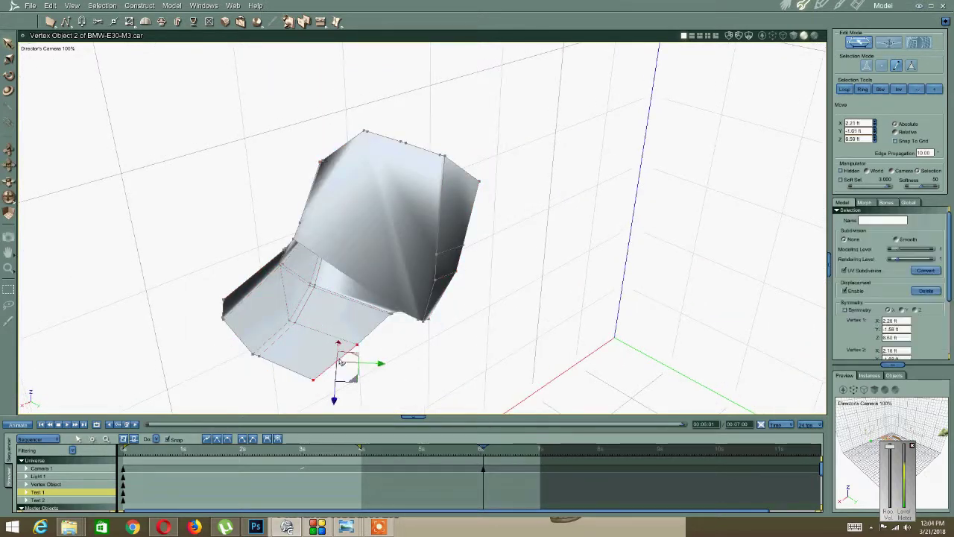
{"action": "left_click", "coordinate": [374, 329], "text": "shift"}
{"action": "middle_click_drag", "start_coordinate": [393, 310], "coordinate": [350, 313]}
{"action": "left_click", "coordinate": [413, 338], "text": "shift"}
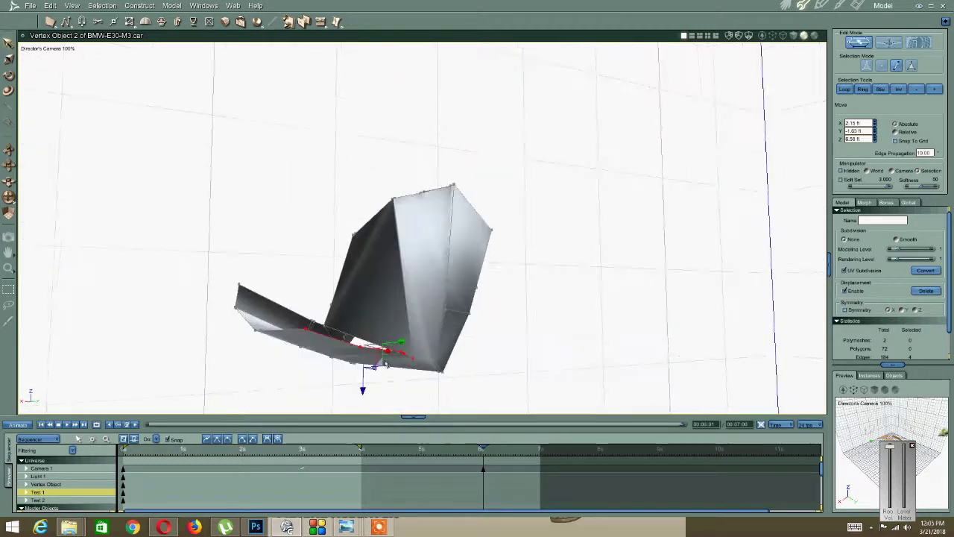
{"action": "left_click", "coordinate": [161, 20]}
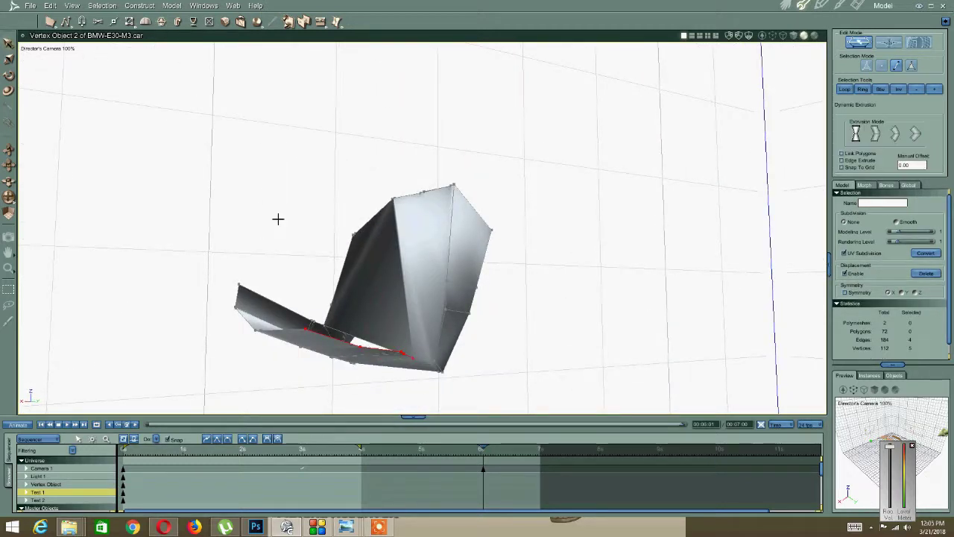
{"action": "middle_click_drag", "start_coordinate": [276, 217], "coordinate": [283, 247]}
{"action": "left_click_drag", "start_coordinate": [317, 343], "coordinate": [308, 323]}
{"action": "middle_click_drag", "start_coordinate": [282, 331], "coordinate": [325, 357]}
{"action": "left_click", "coordinate": [211, 257]}
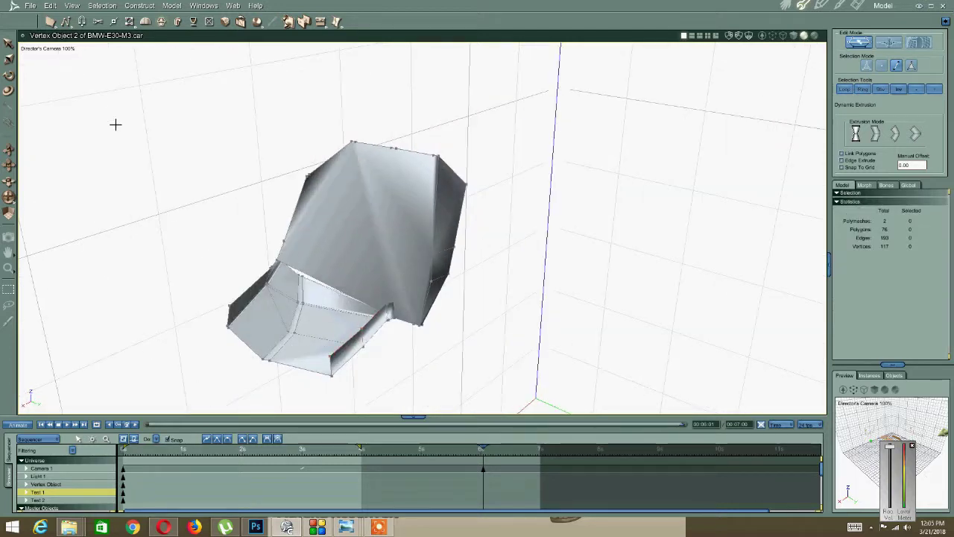
Select the end edge of the new side wall and the opposite wall's end edge, and connect them with a new polygon.
{"action": "left_click", "coordinate": [66, 22]}
{"action": "left_click", "coordinate": [9, 46]}
{"action": "right_click", "coordinate": [125, 104]}
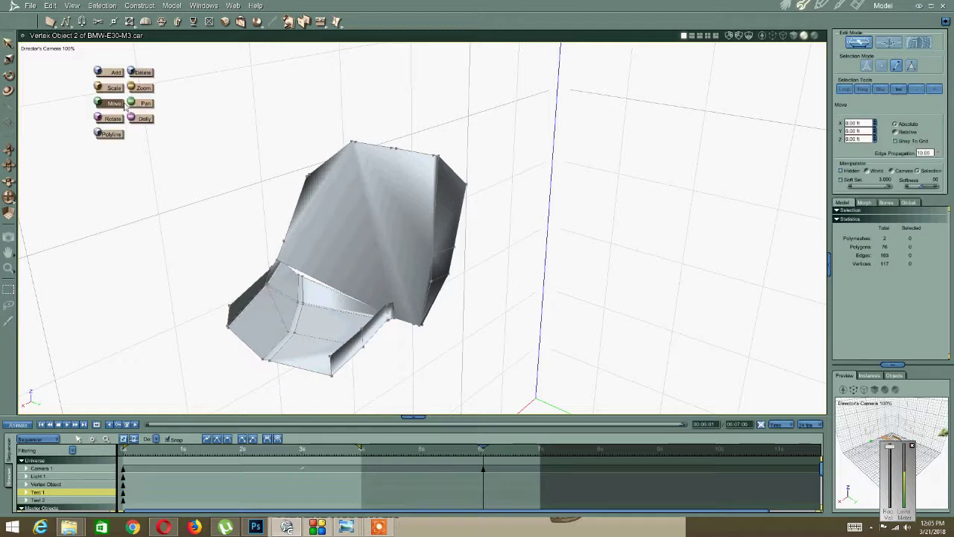
{"action": "left_click", "coordinate": [115, 105]}
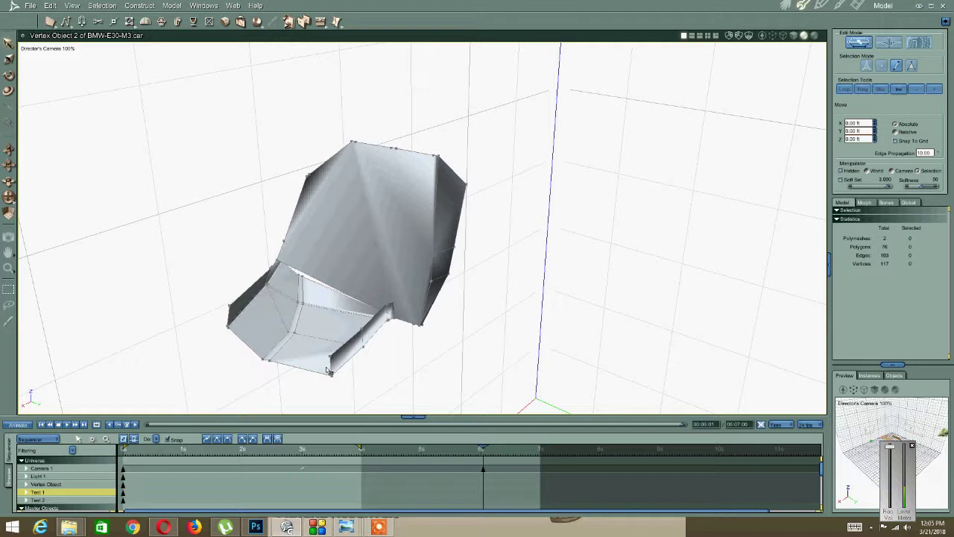
{"action": "left_click", "coordinate": [330, 368]}
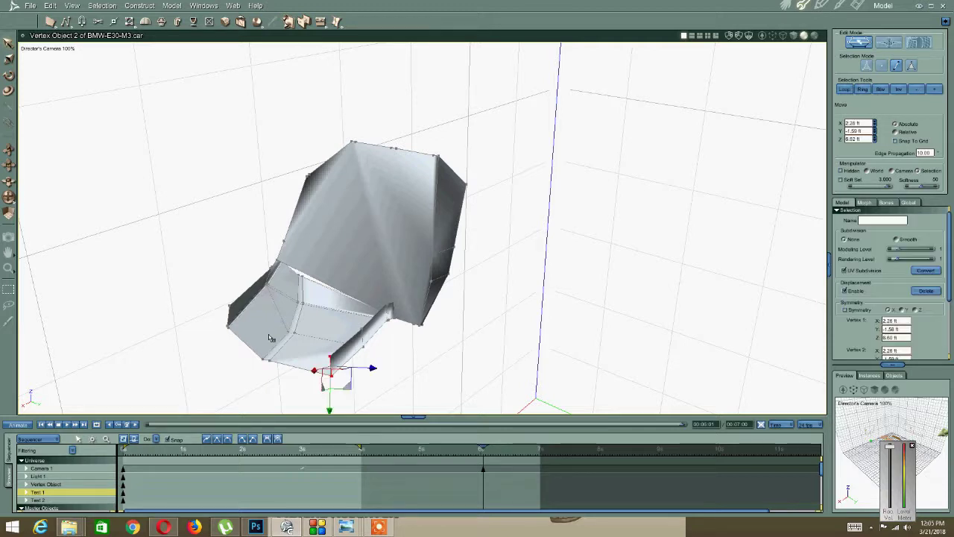
{"action": "left_click", "coordinate": [230, 321], "text": "shift"}
{"action": "middle_click_drag", "start_coordinate": [231, 322], "coordinate": [228, 301]}
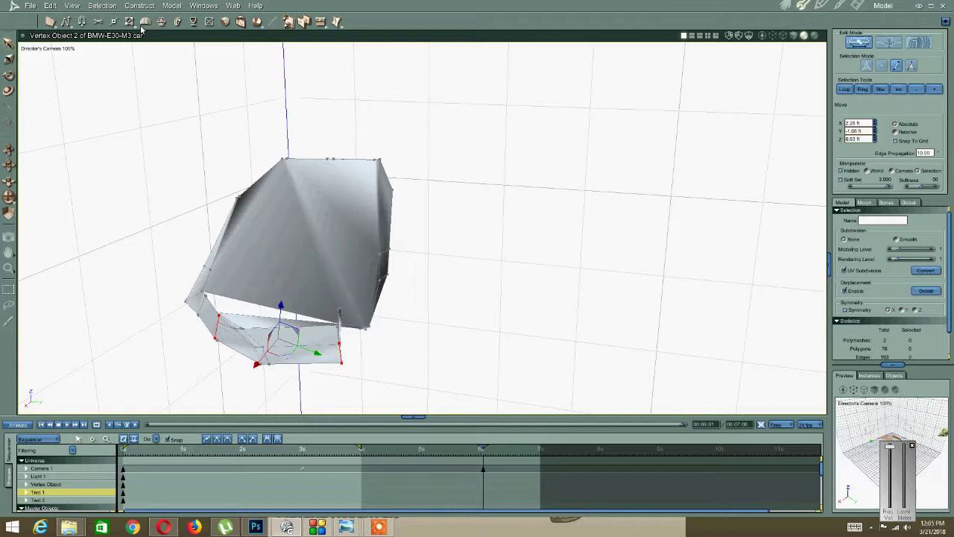
{"action": "left_click", "coordinate": [303, 21]}
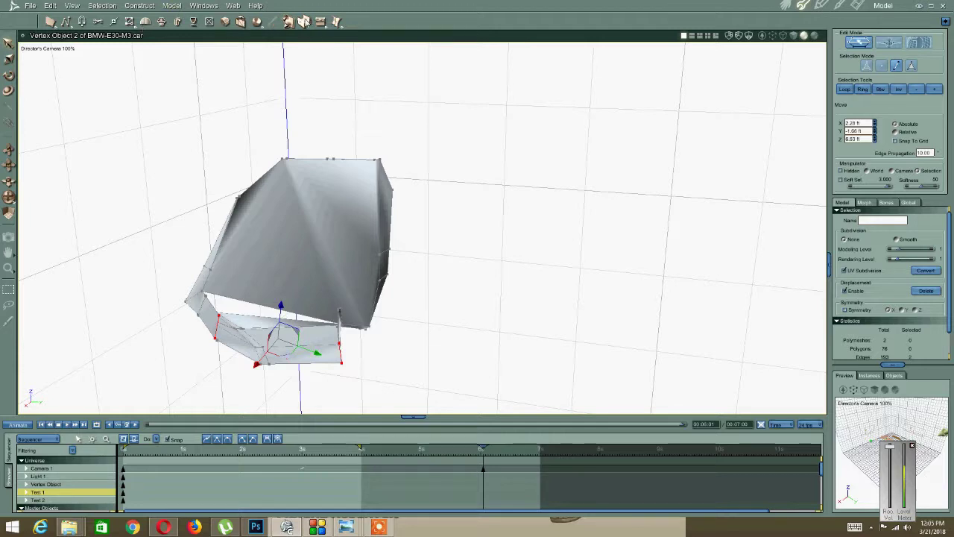
{"action": "key", "text": "Return"}
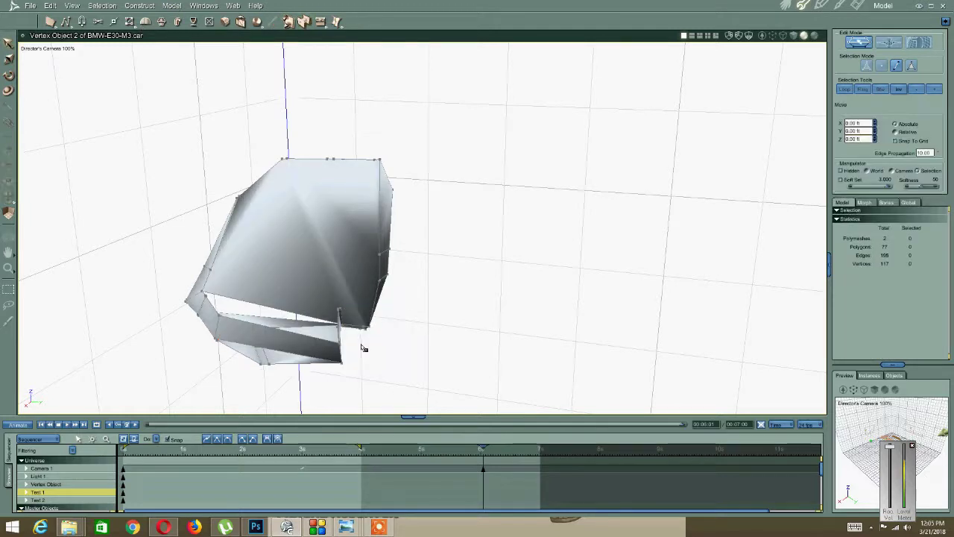
Try to add a chain of linked vertices along the lower edge of the new connecting polygon, and undo it.
{"action": "middle_click_drag", "start_coordinate": [348, 354], "coordinate": [270, 358]}
{"action": "left_click_drag", "start_coordinate": [270, 358], "coordinate": [302, 336]}
{"action": "right_click", "coordinate": [260, 282]}
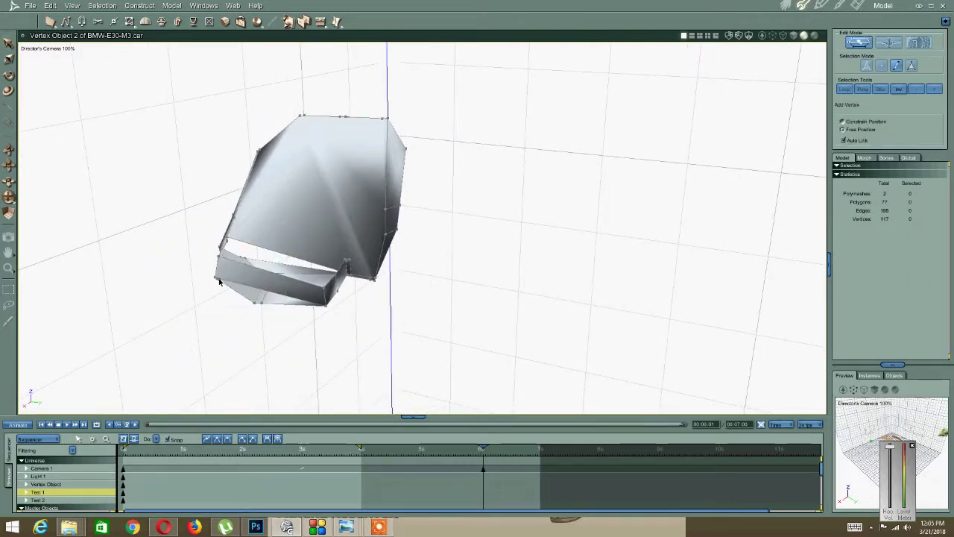
{"action": "left_click", "coordinate": [219, 279]}
{"action": "left_click", "coordinate": [253, 289]}
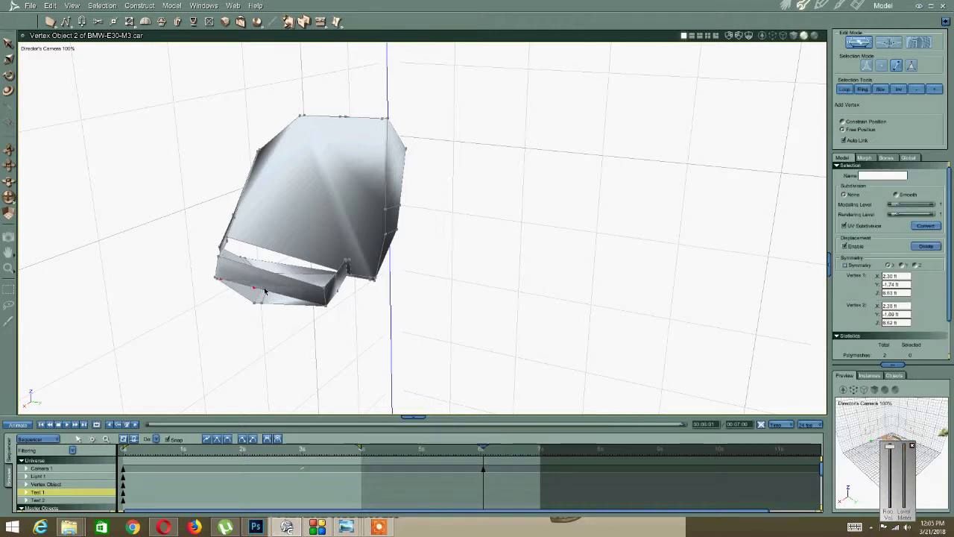
{"action": "left_click", "coordinate": [260, 291]}
{"action": "middle_click_drag", "start_coordinate": [261, 275], "coordinate": [238, 291]}
{"action": "right_click", "coordinate": [235, 292]}
{"action": "left_click", "coordinate": [220, 295]}
{"action": "left_click", "coordinate": [231, 341]}
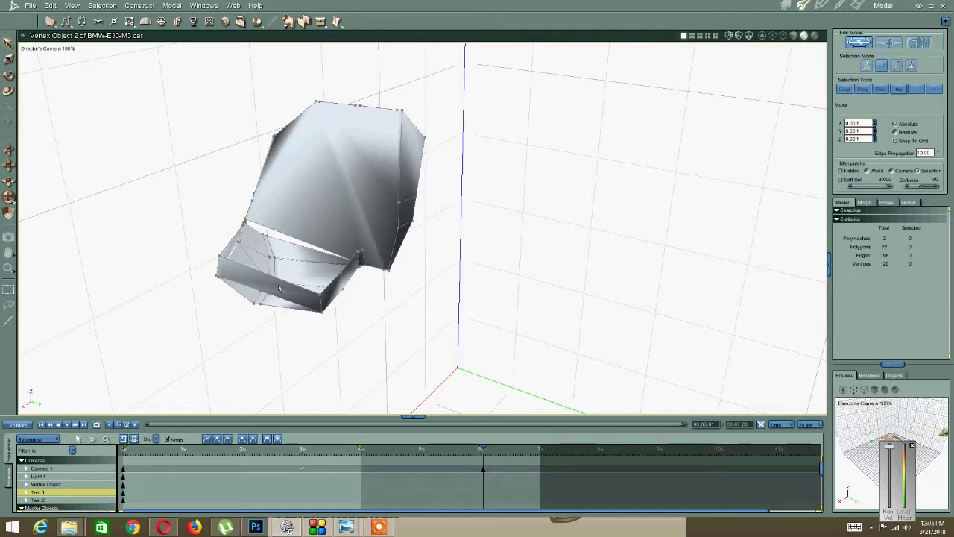
{"action": "key", "text": "ctrl+z"}
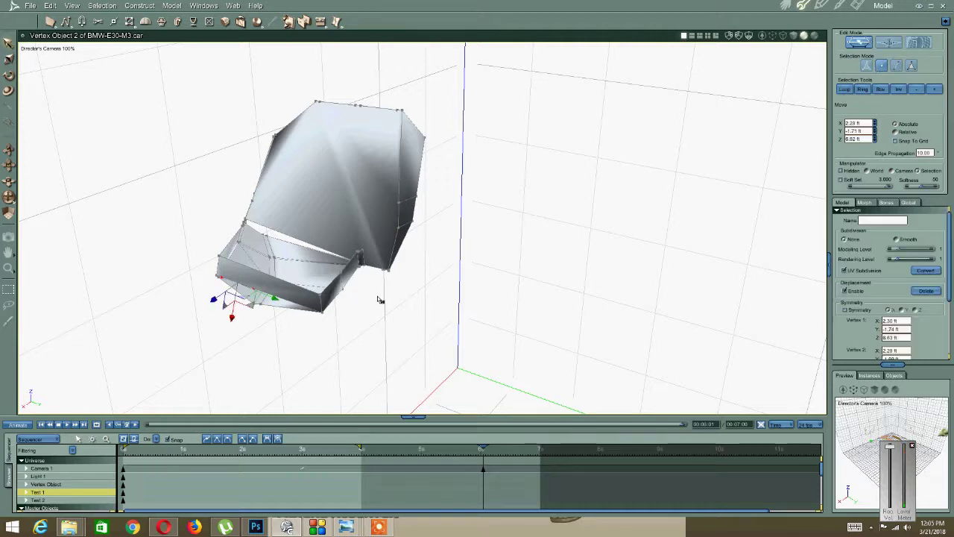
{"action": "key", "text": "ctrl+z"}
{"action": "left_click", "coordinate": [371, 310]}
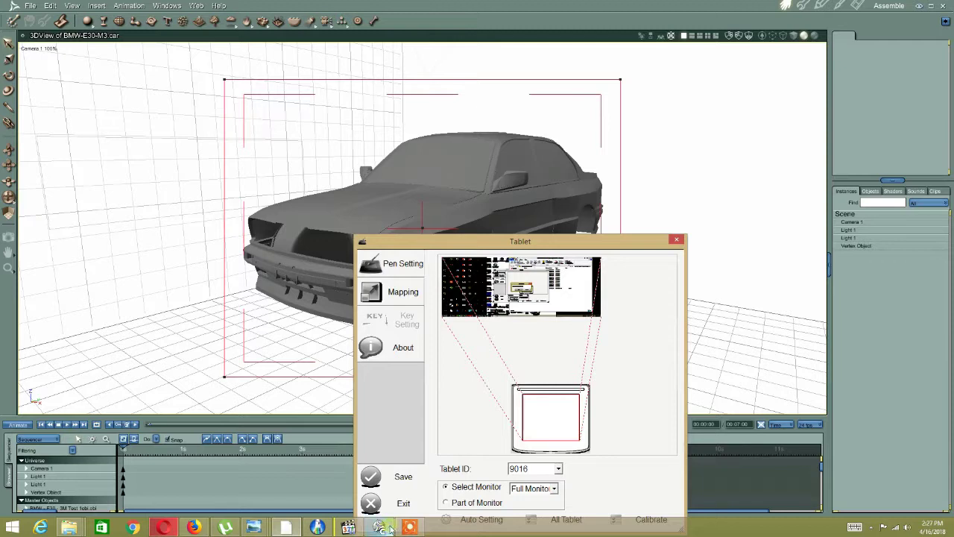
Close the tablet settings window and switch the full car scene's view to the Director's Camera.
{"action": "left_click", "coordinate": [676, 242]}
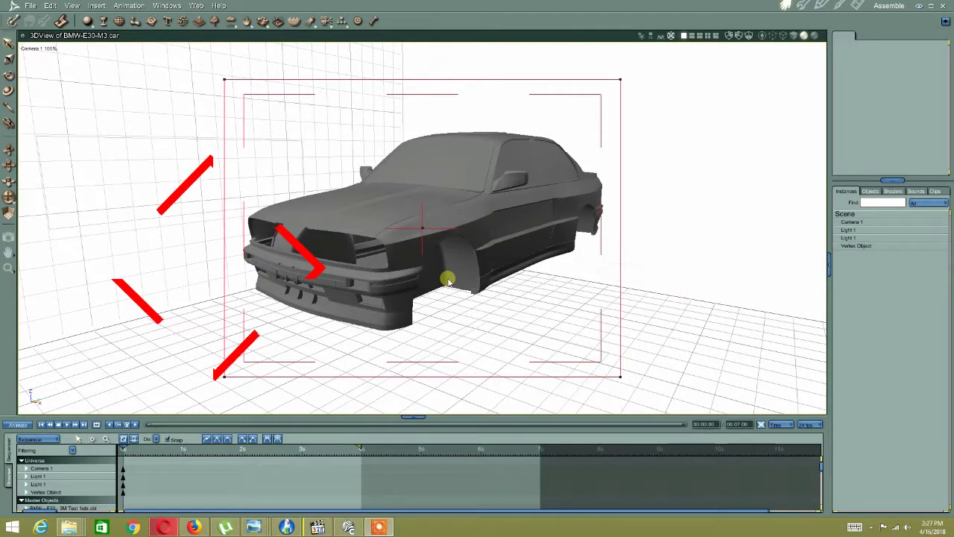
{"action": "left_click", "coordinate": [42, 49]}
{"action": "left_click", "coordinate": [46, 111]}
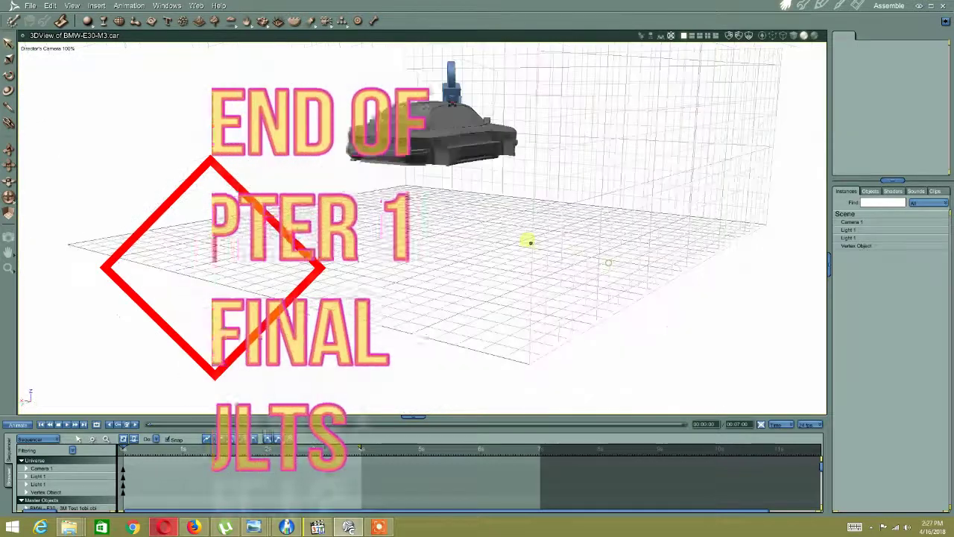
Examine the car body's roof, windows, hood, rear end and sides from elevated angles all around.
{"action": "left_click_drag", "start_coordinate": [450, 198], "coordinate": [394, 260]}
{"action": "scroll", "coordinate": [394, 260], "scroll_direction": "up", "scroll_amount": 4}
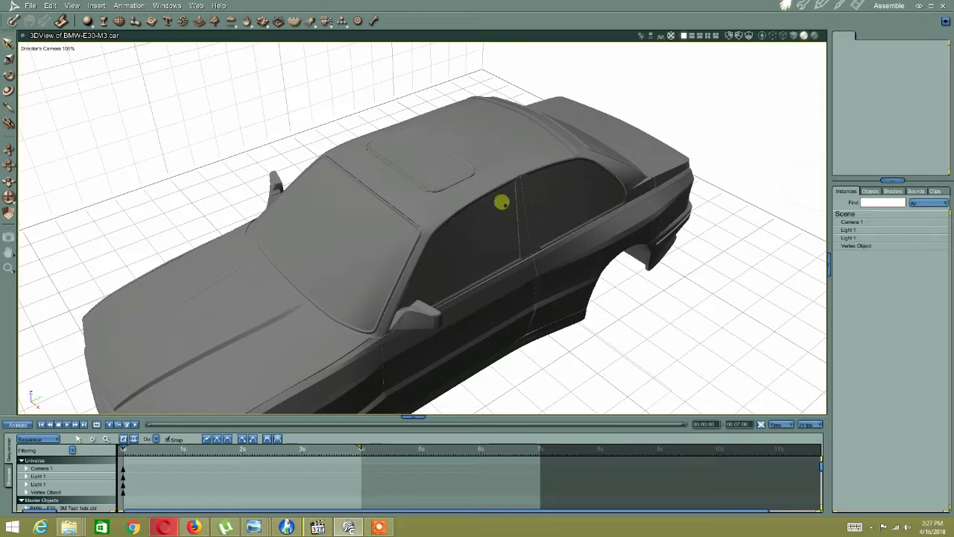
{"action": "left_click_drag", "start_coordinate": [480, 205], "coordinate": [341, 228]}
{"action": "left_click_drag", "start_coordinate": [231, 240], "coordinate": [189, 230]}
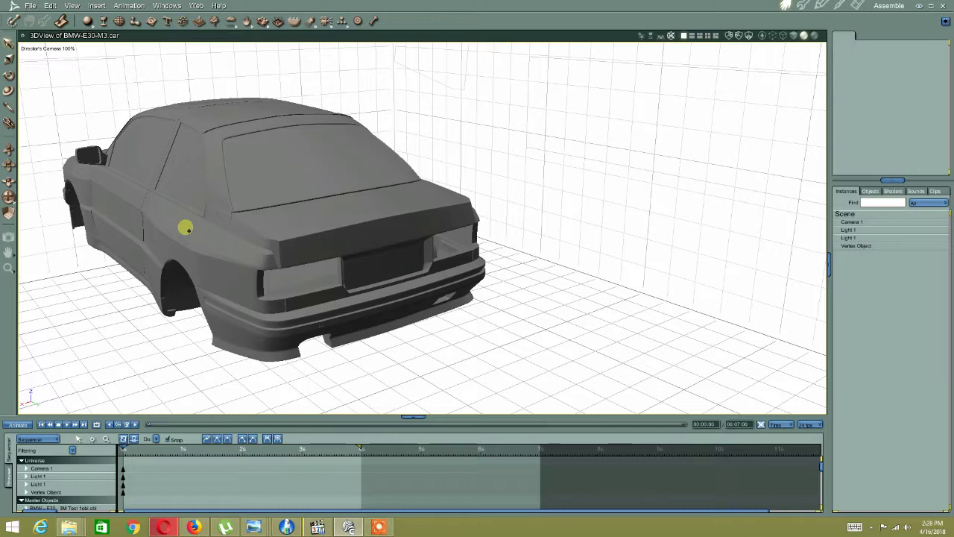
{"action": "left_click_drag", "start_coordinate": [295, 300], "coordinate": [359, 230]}
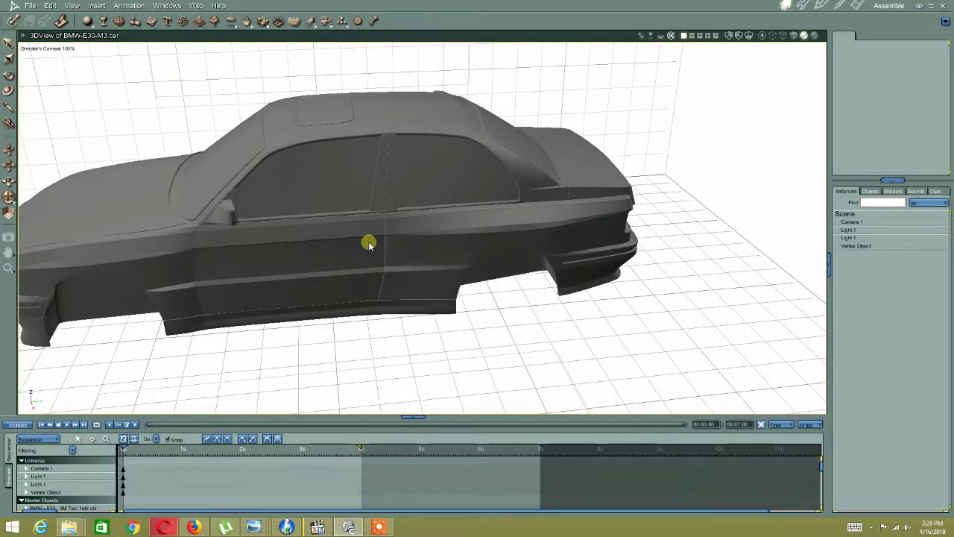
{"action": "left_click_drag", "start_coordinate": [348, 223], "coordinate": [392, 230]}
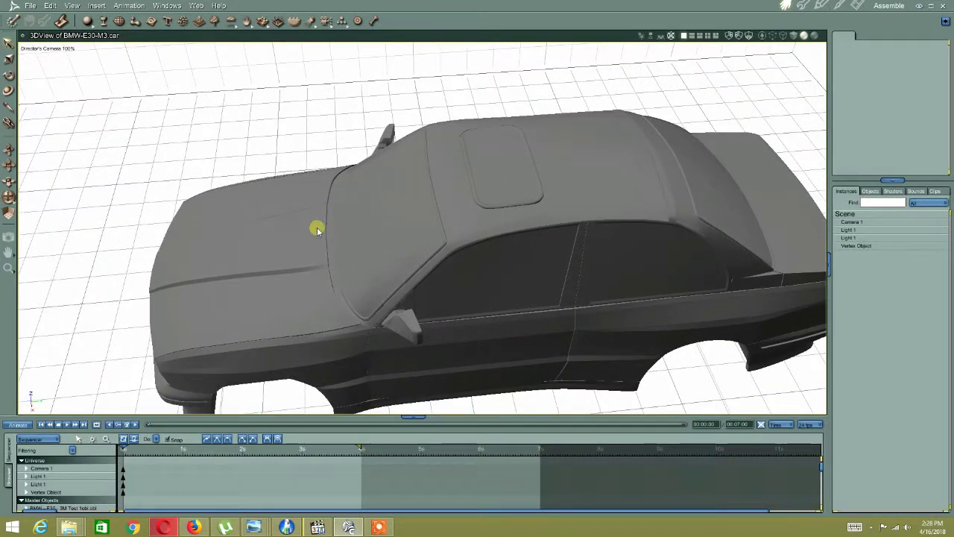
{"action": "left_click_drag", "start_coordinate": [373, 277], "coordinate": [291, 289]}
{"action": "left_click_drag", "start_coordinate": [323, 193], "coordinate": [414, 216]}
{"action": "left_click_drag", "start_coordinate": [408, 270], "coordinate": [384, 256]}
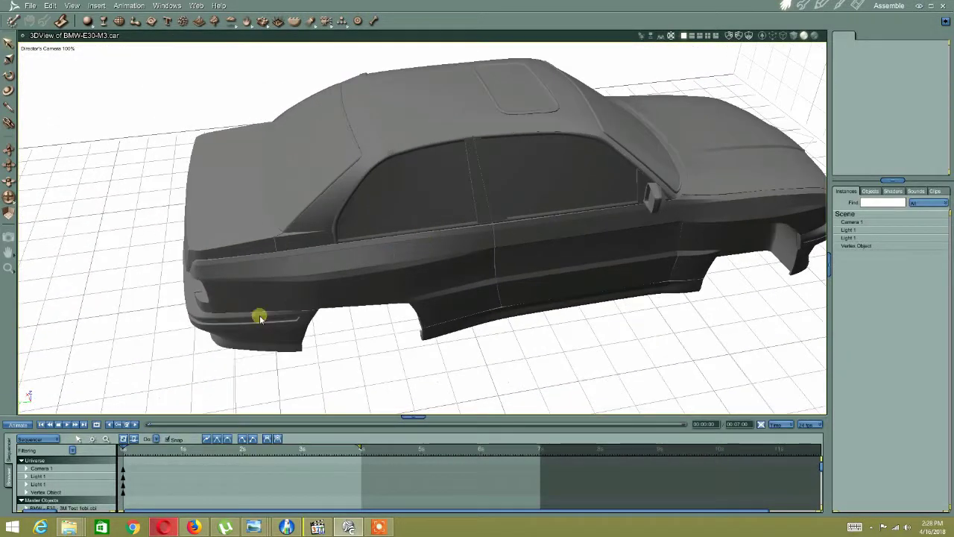
Examine the car body's side profile, front bumper, rear bumper and wheel arches from low angles.
{"action": "left_click_drag", "start_coordinate": [276, 270], "coordinate": [290, 285]}
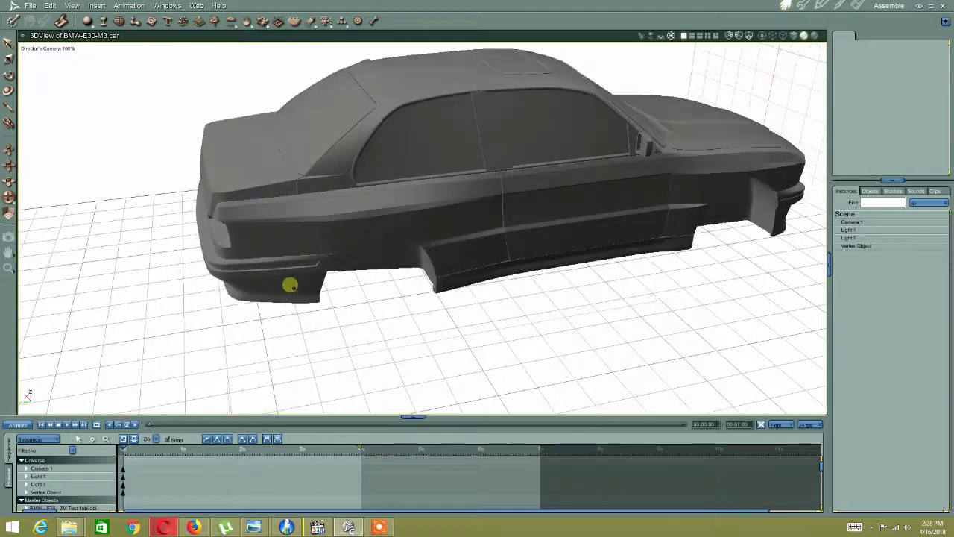
{"action": "left_click_drag", "start_coordinate": [293, 234], "coordinate": [389, 240]}
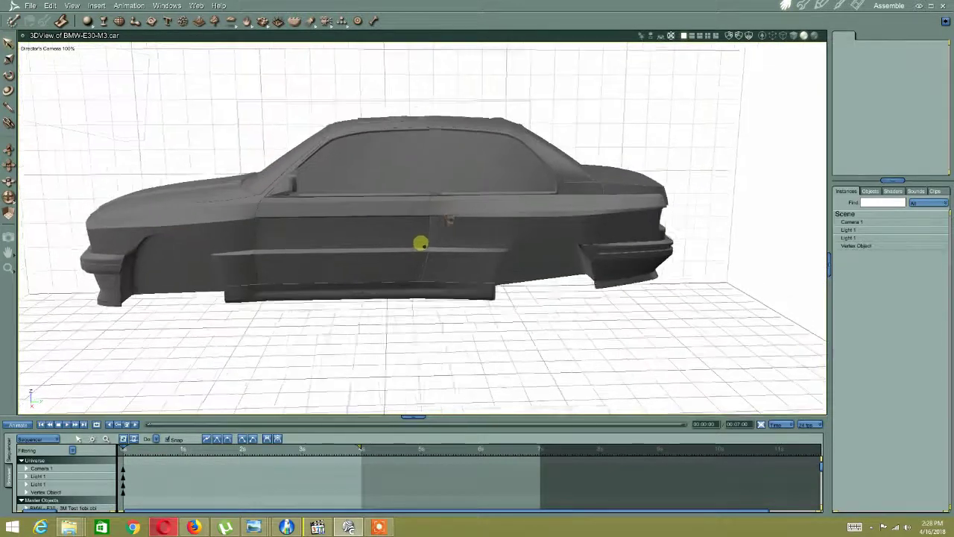
{"action": "left_click_drag", "start_coordinate": [405, 247], "coordinate": [312, 247]}
{"action": "left_click_drag", "start_coordinate": [411, 247], "coordinate": [345, 293]}
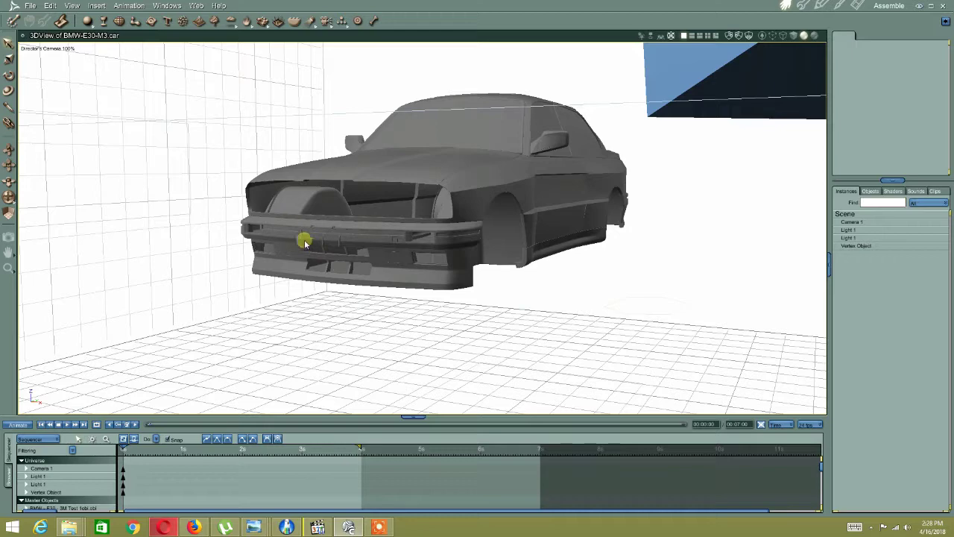
{"action": "left_click_drag", "start_coordinate": [337, 208], "coordinate": [287, 210]}
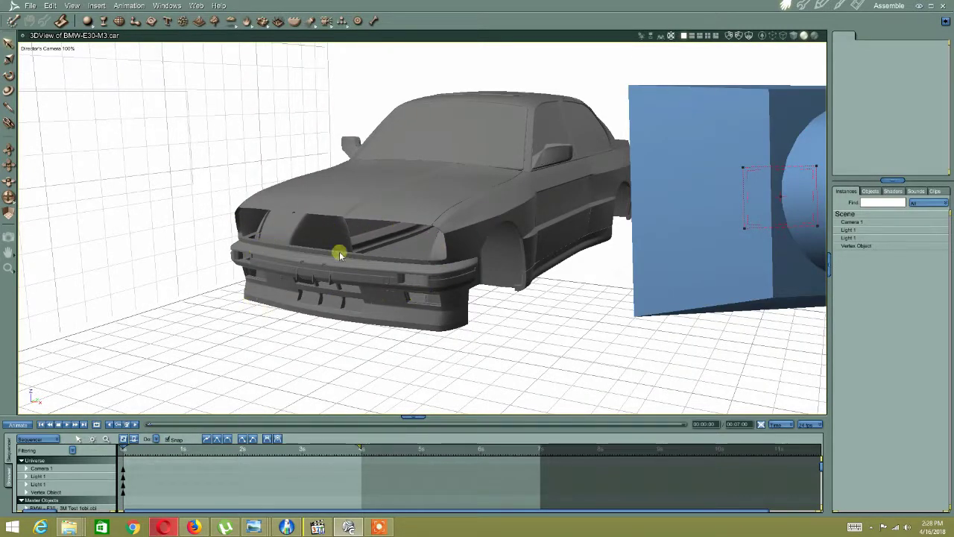
{"action": "left_click_drag", "start_coordinate": [447, 240], "coordinate": [403, 248]}
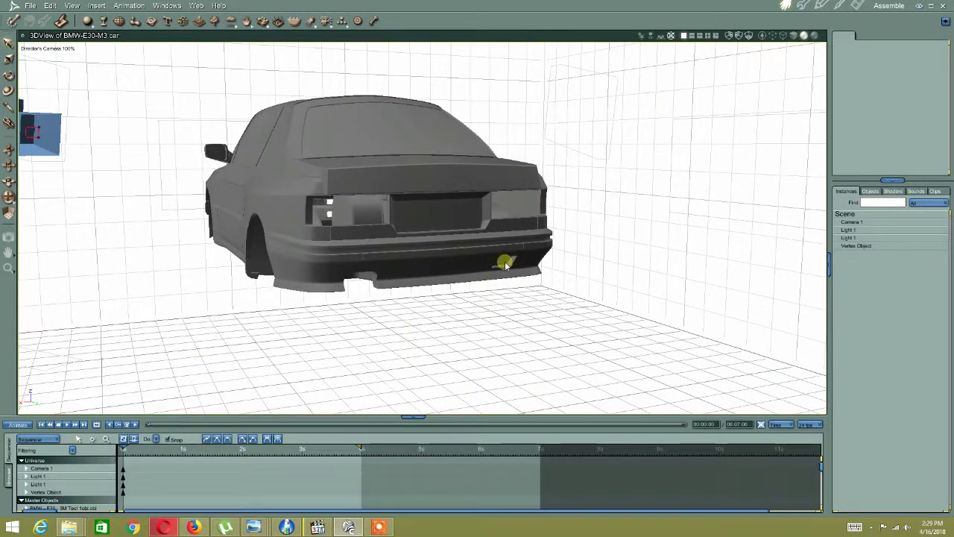
{"action": "left_click_drag", "start_coordinate": [341, 253], "coordinate": [305, 297]}
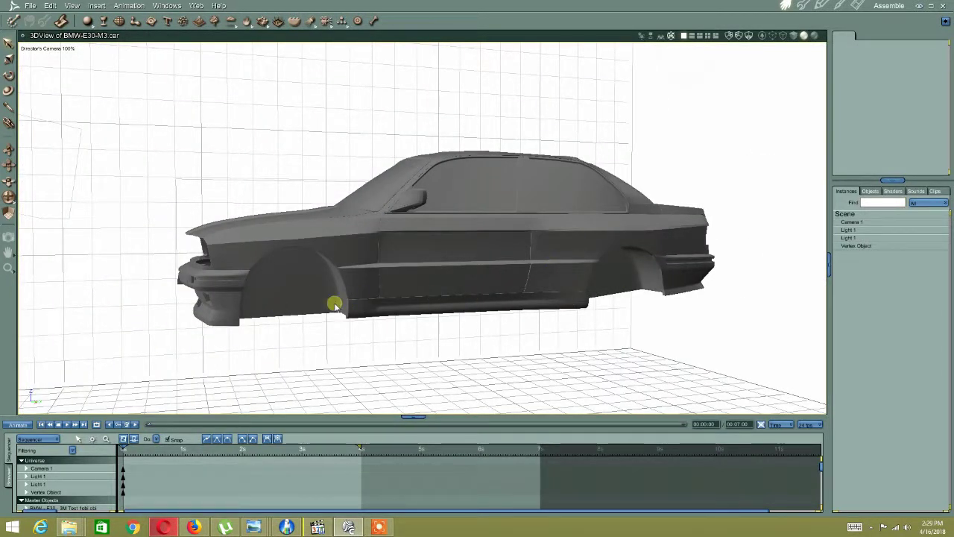
Examine the car body's two sides, underside, front end and front wheel arch from low and elevated angles.
{"action": "left_click_drag", "start_coordinate": [281, 293], "coordinate": [241, 300]}
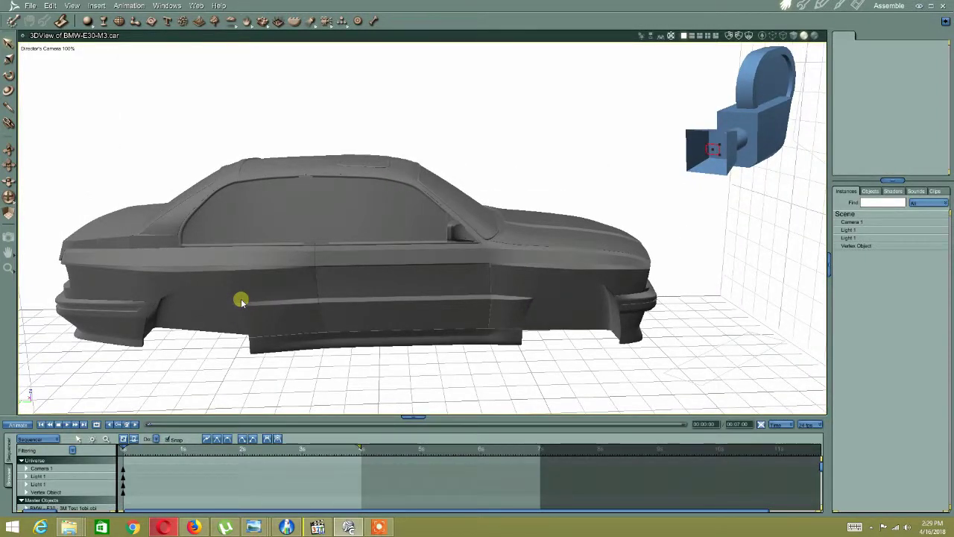
{"action": "left_click_drag", "start_coordinate": [241, 300], "coordinate": [362, 264]}
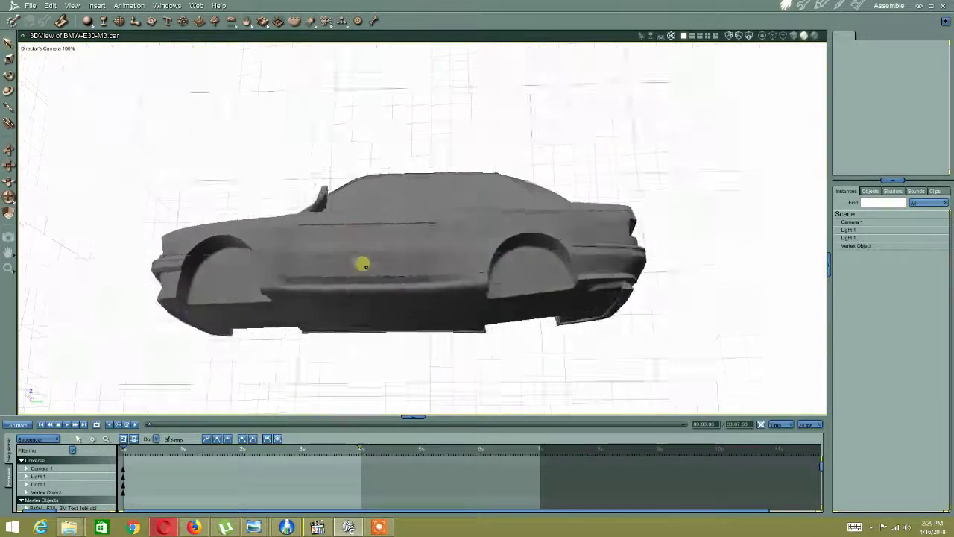
{"action": "left_click_drag", "start_coordinate": [418, 247], "coordinate": [449, 237]}
{"action": "left_click_drag", "start_coordinate": [412, 189], "coordinate": [318, 290]}
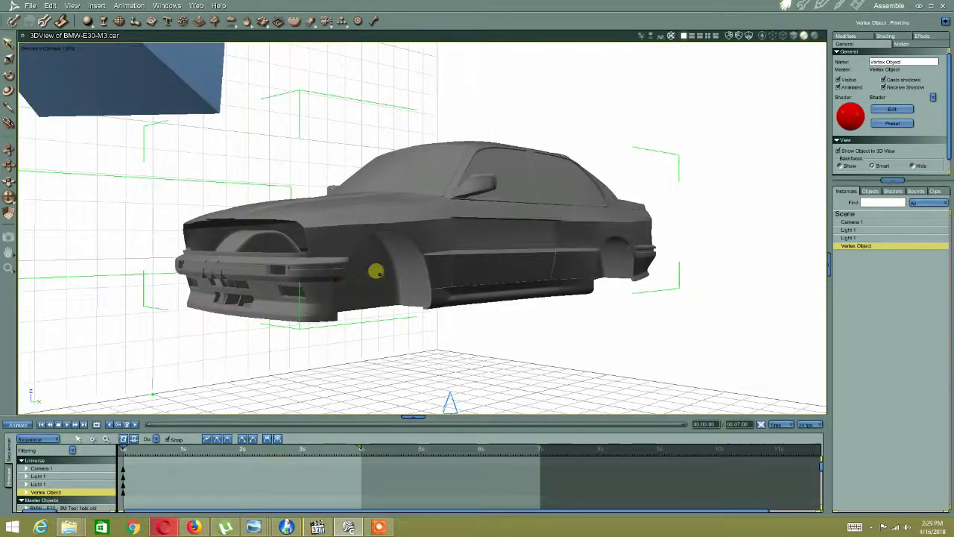
{"action": "left_click_drag", "start_coordinate": [399, 266], "coordinate": [365, 266]}
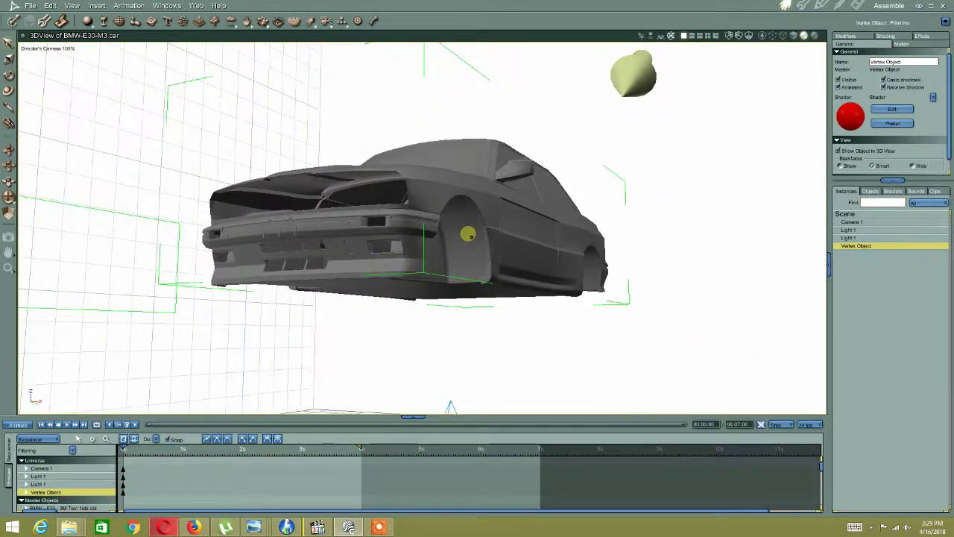
{"action": "left_click_drag", "start_coordinate": [468, 235], "coordinate": [444, 243]}
{"action": "left_click_drag", "start_coordinate": [394, 262], "coordinate": [440, 263]}
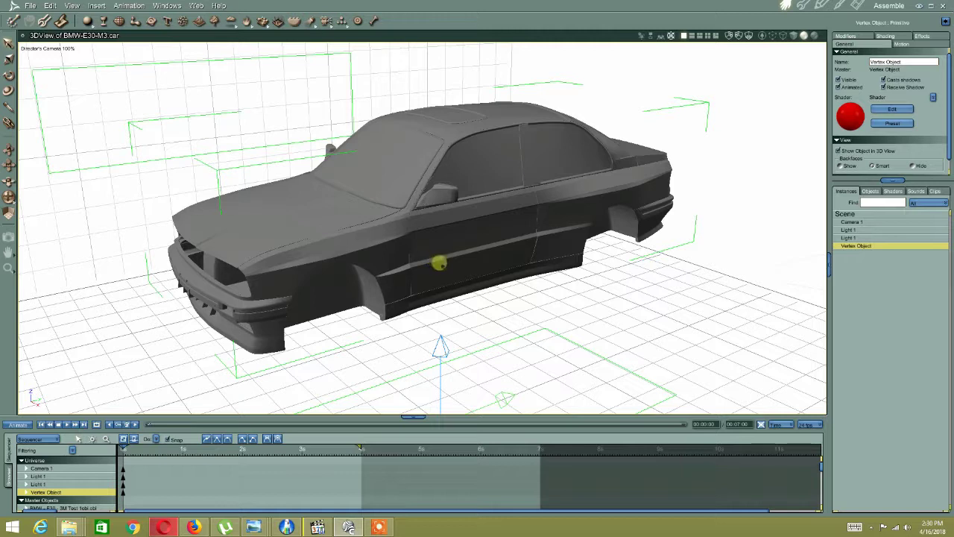
Inspect the car body's polygon mesh in the Model room, and return to the assembled scene.
{"action": "left_click", "coordinate": [801, 6]}
{"action": "left_click_drag", "start_coordinate": [257, 264], "coordinate": [392, 237]}
{"action": "left_click_drag", "start_coordinate": [539, 171], "coordinate": [628, 144]}
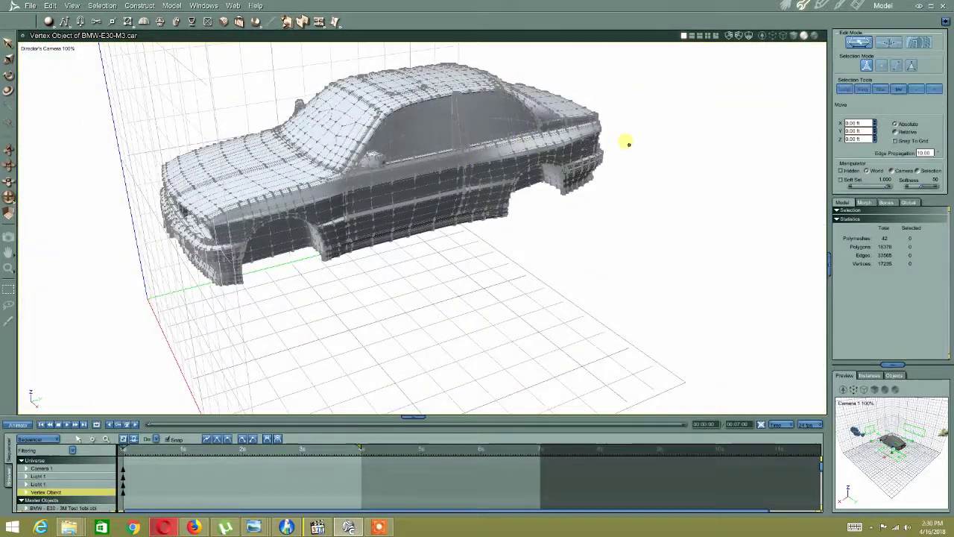
{"action": "left_click", "coordinate": [788, 6]}
{"action": "left_click_drag", "start_coordinate": [380, 171], "coordinate": [325, 176]}
Switch the scene's view to Camera 1 and render the car body.
{"action": "left_click", "coordinate": [46, 49]}
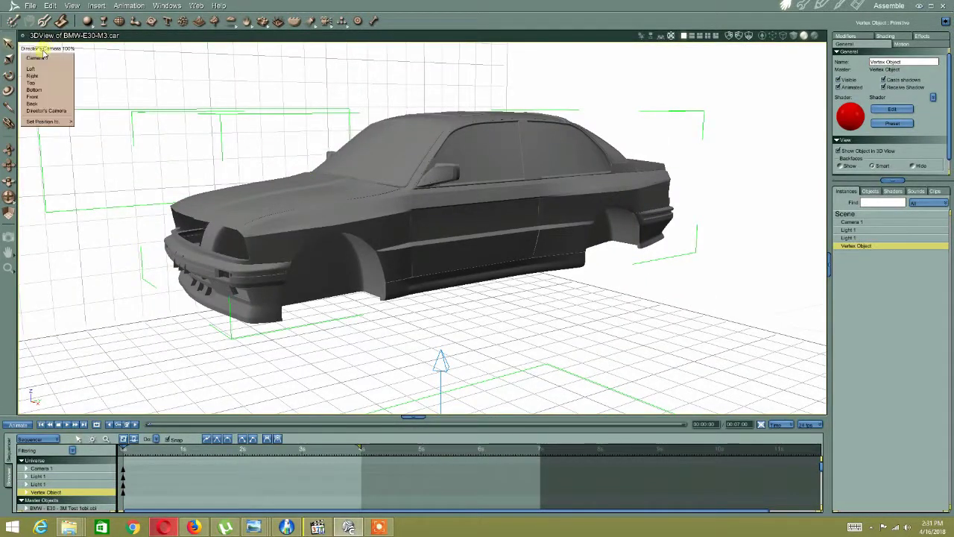
{"action": "left_click", "coordinate": [46, 58]}
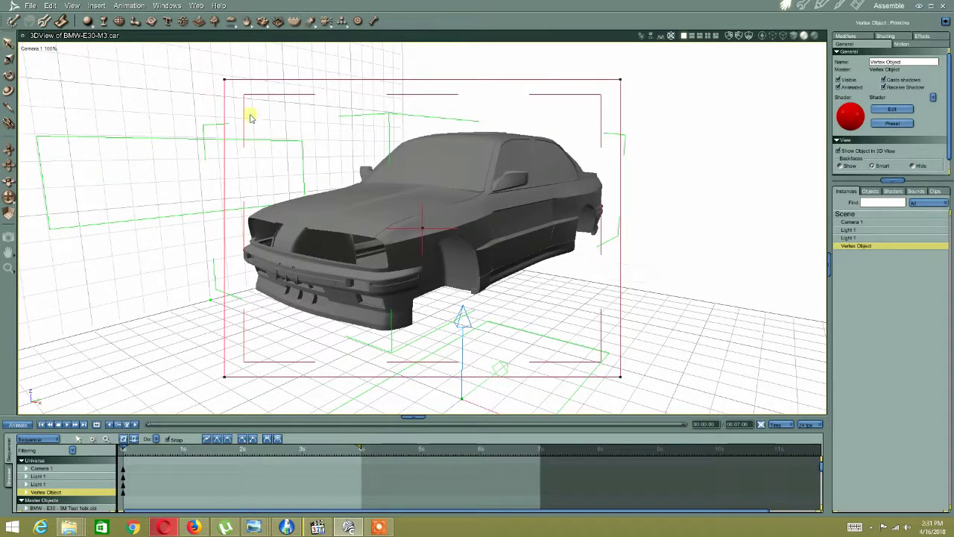
{"action": "left_click", "coordinate": [857, 6]}
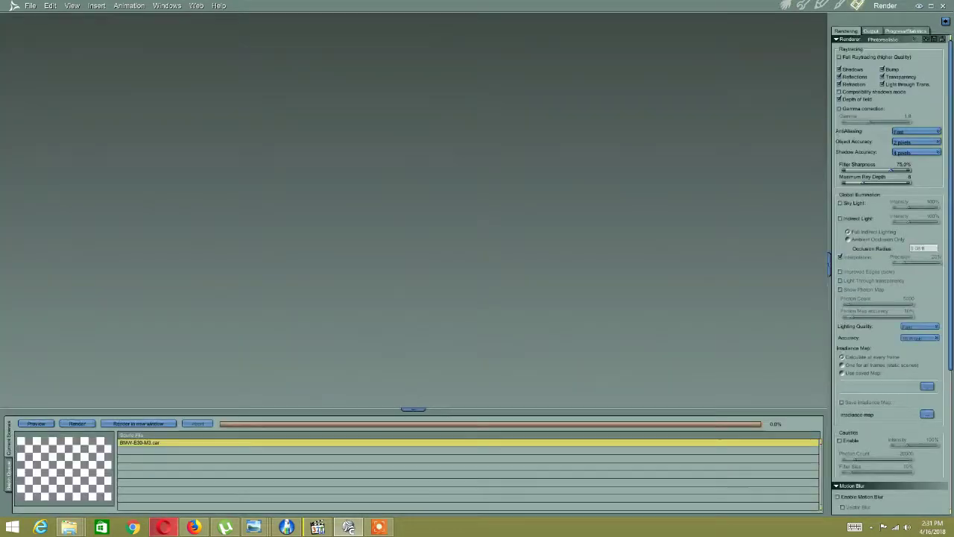
{"action": "left_click", "coordinate": [78, 422]}
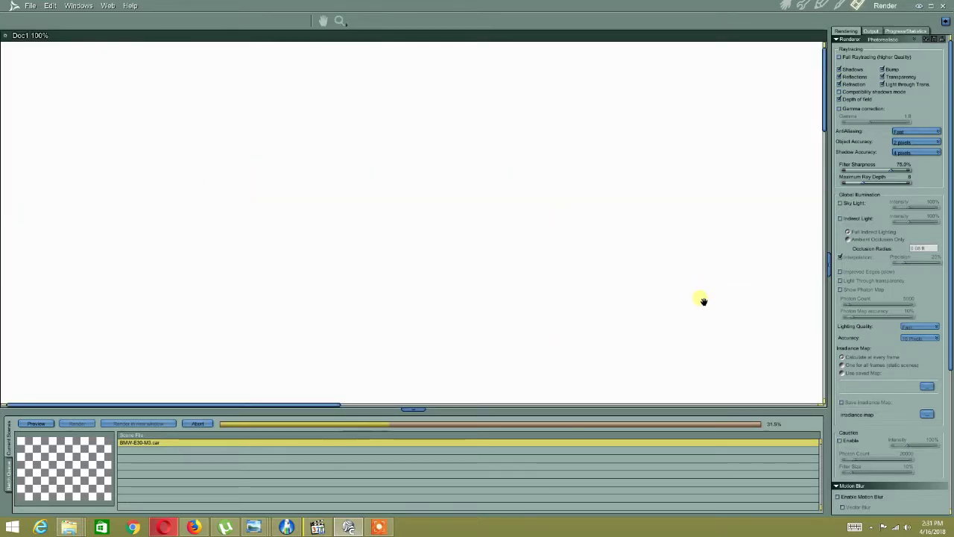
Examine the rendered image up close and as a whole at 25%, and return to the assembled scene.
{"action": "left_click_drag", "start_coordinate": [572, 200], "coordinate": [388, 111]}
{"action": "scroll", "coordinate": [417, 127], "scroll_direction": "down", "scroll_amount": 4}
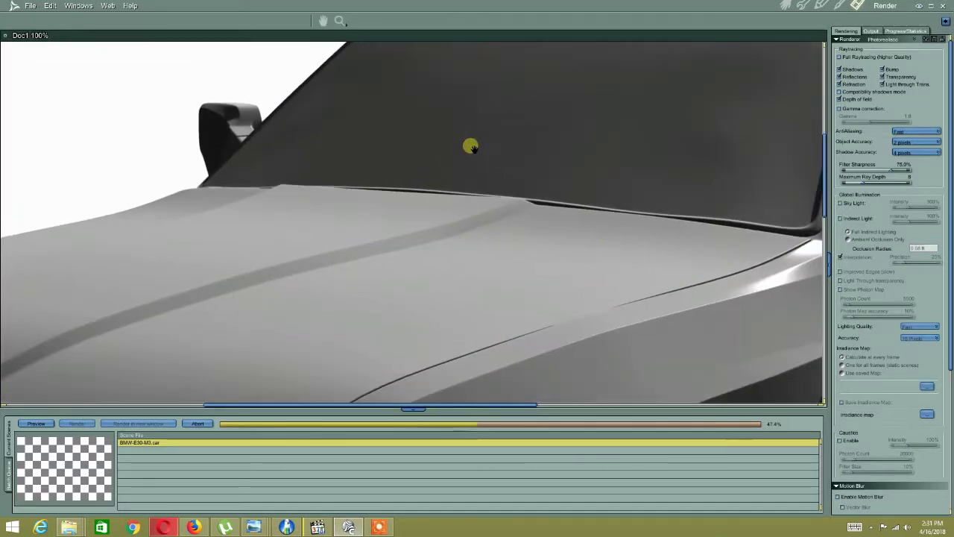
{"action": "scroll", "coordinate": [473, 149], "scroll_direction": "up", "scroll_amount": 1}
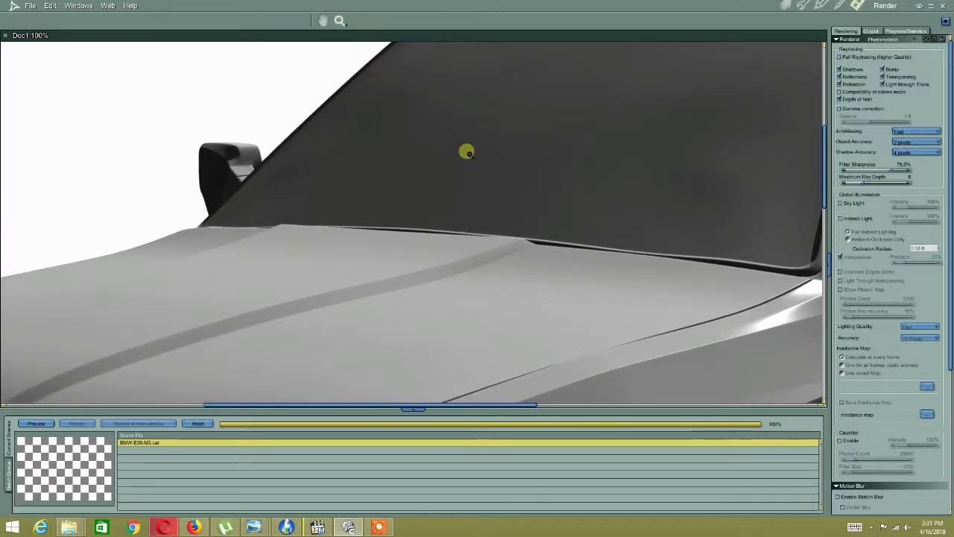
{"action": "left_click", "coordinate": [467, 151]}
{"action": "left_click", "coordinate": [466, 151]}
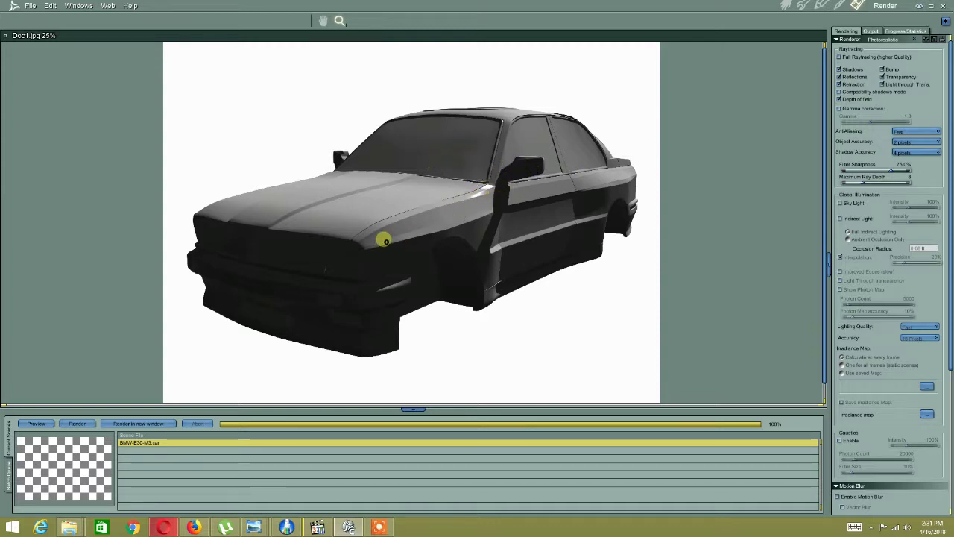
{"action": "left_click", "coordinate": [788, 6]}
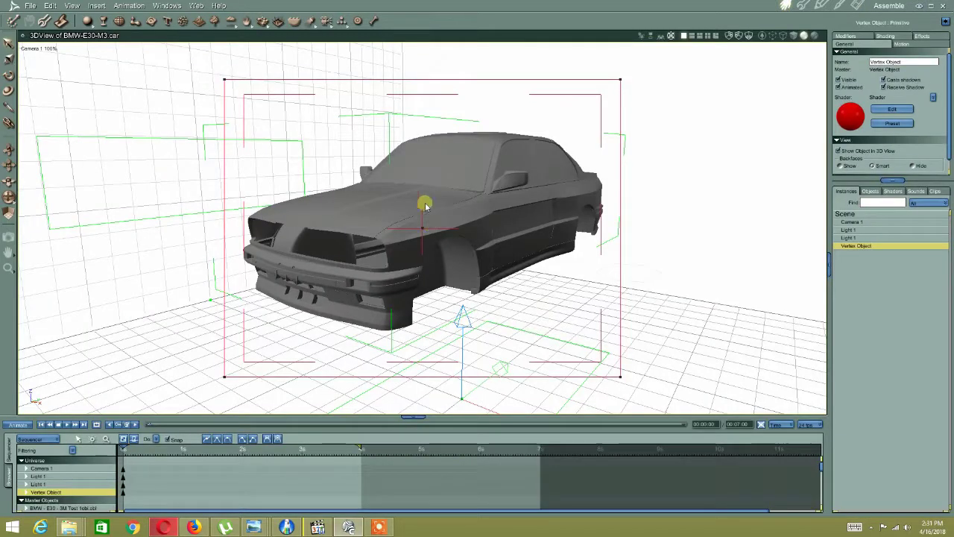
{"action": "left_click", "coordinate": [379, 527]}
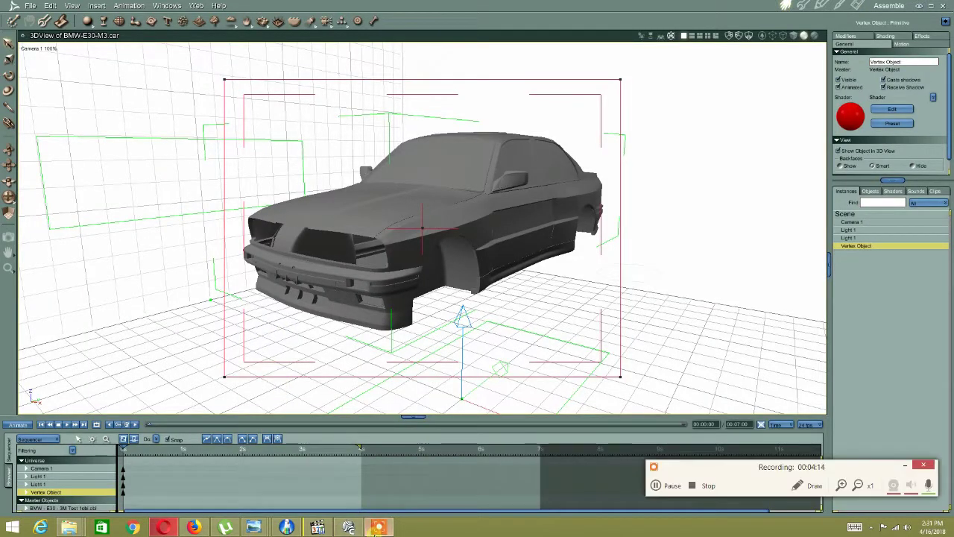